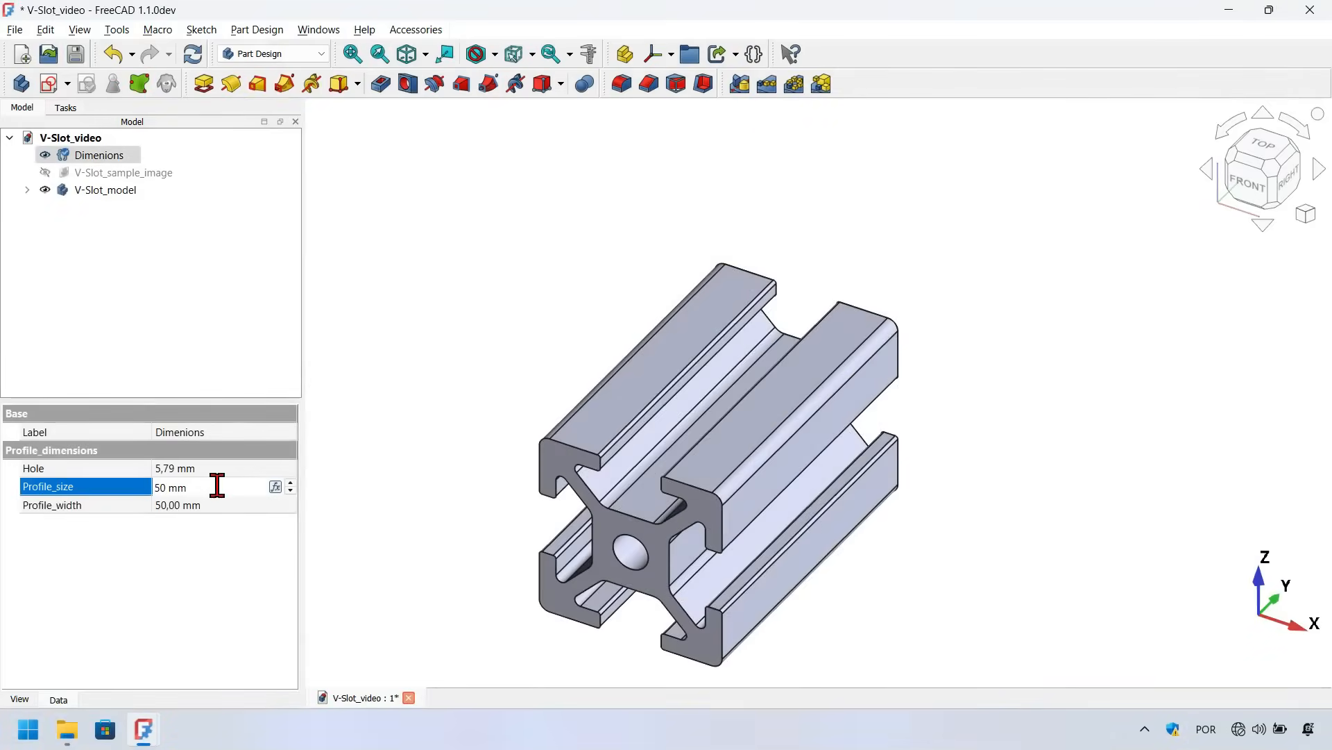
# Set the profile size to 50 mm and orbit around the updated V-slot model to preview it
pyautogui.press('Return')
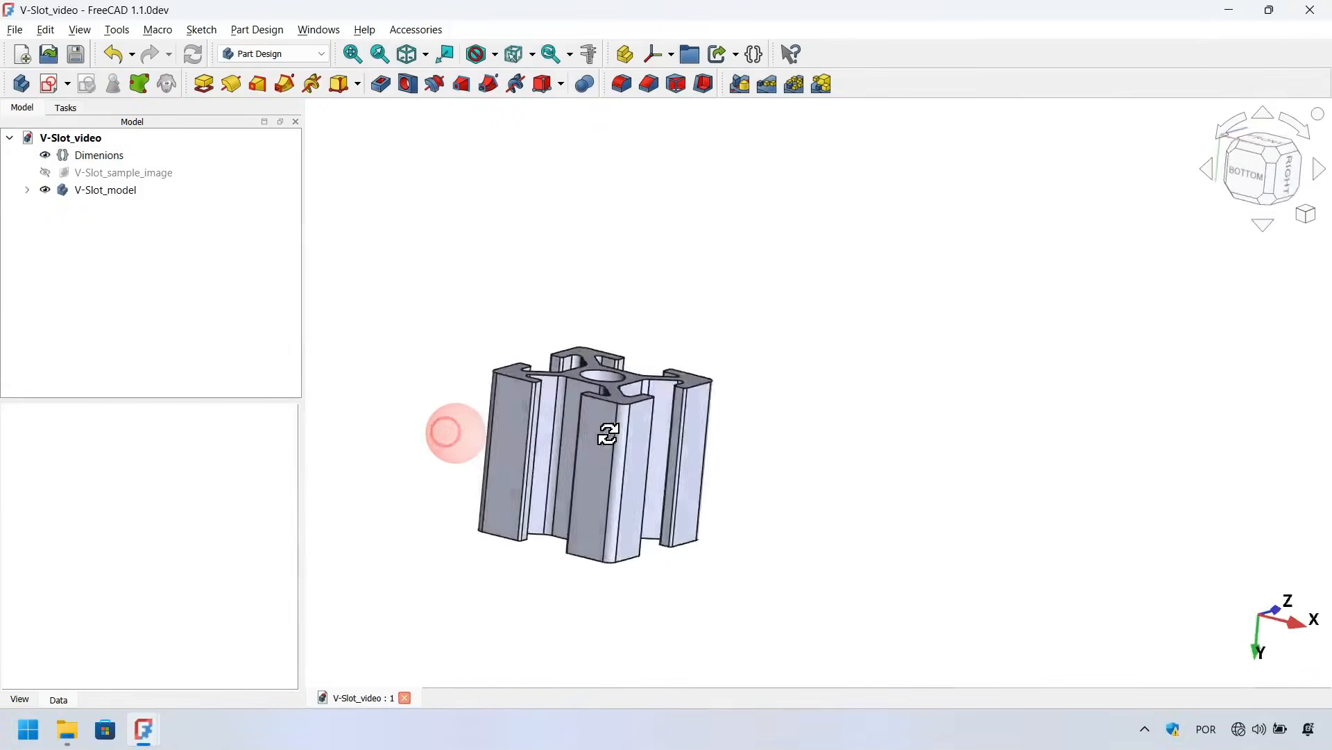
pyautogui.moveTo(447, 430); pyautogui.dragTo(517, 597)
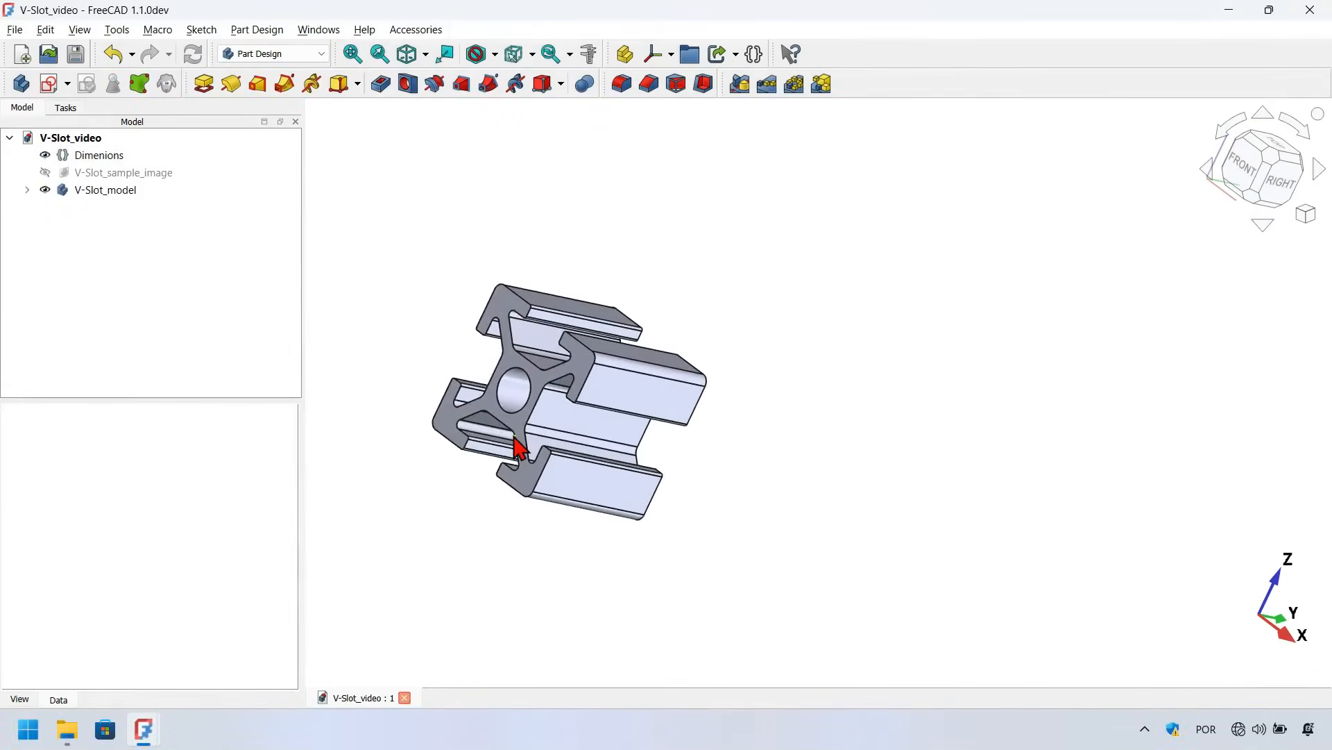
pyautogui.moveTo(521, 446); pyautogui.dragTo(779, 273)
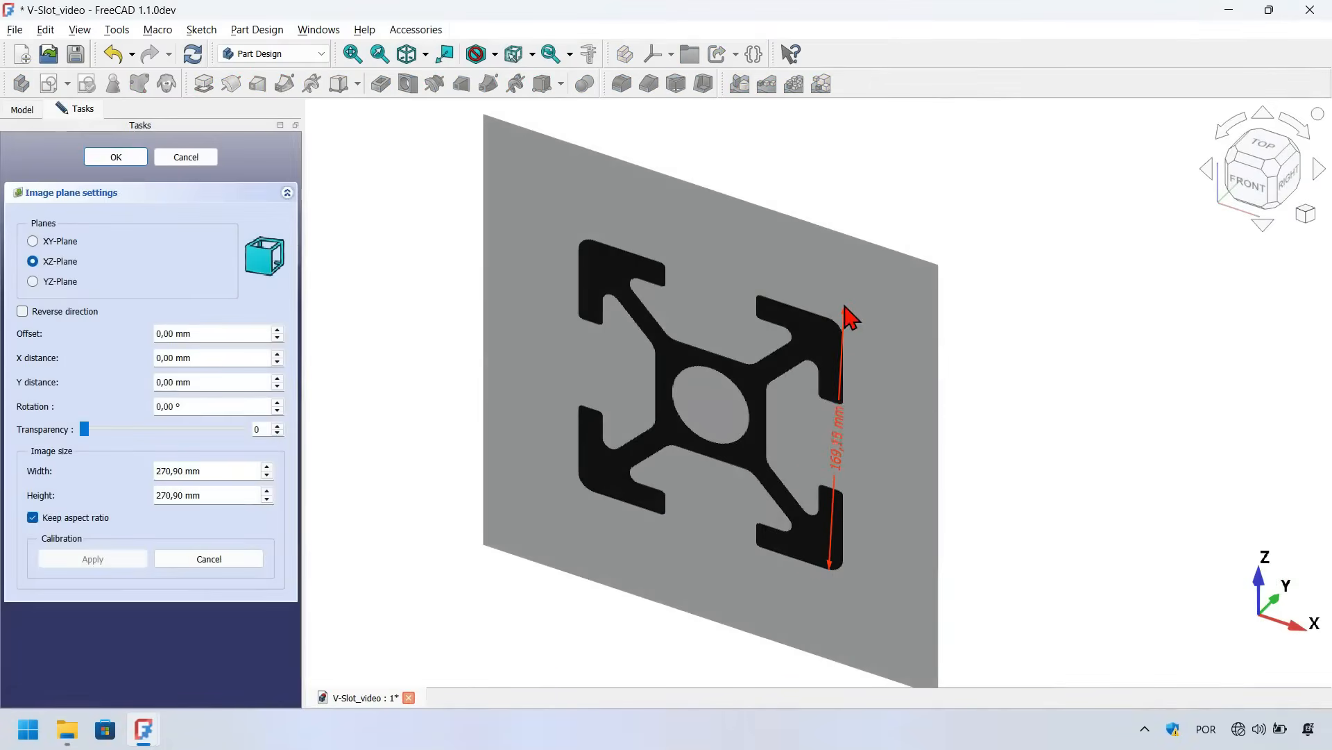
pyautogui.scroll(5, 836, 319)
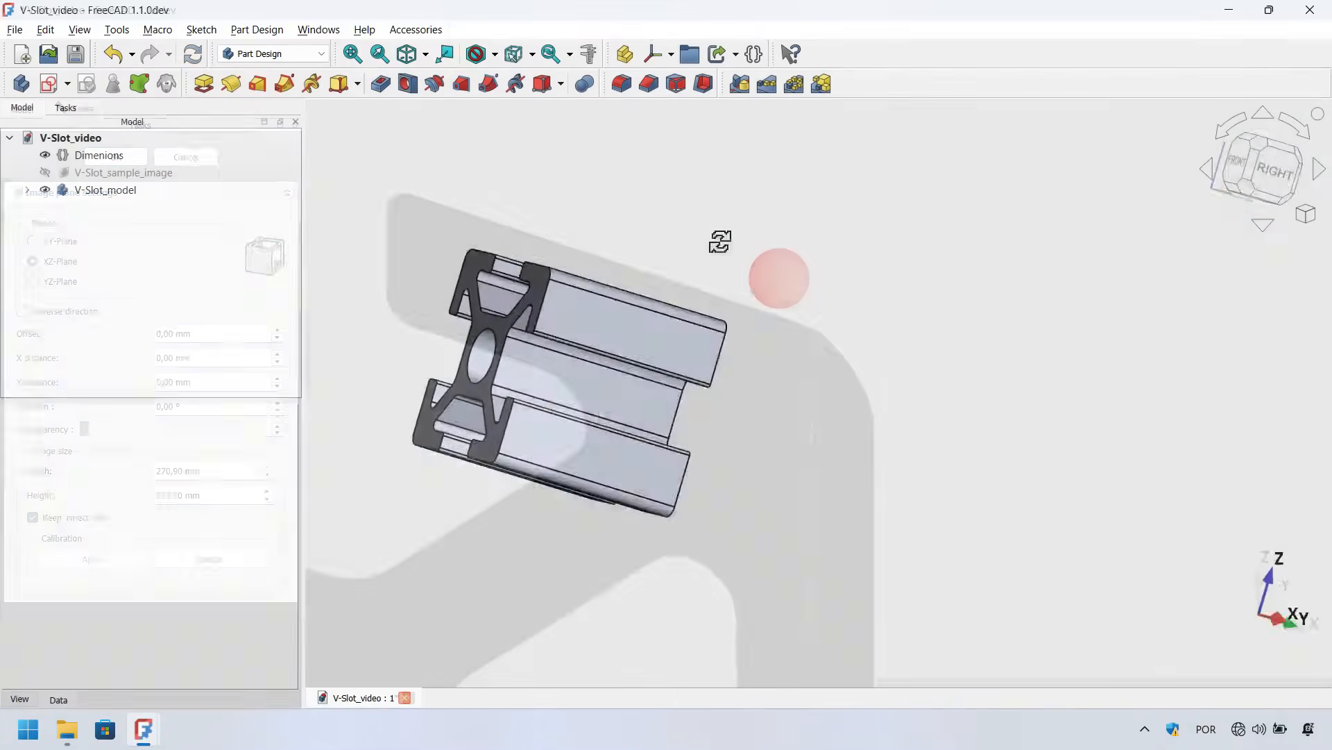
pyautogui.moveTo(717, 238); pyautogui.dragTo(827, 374)
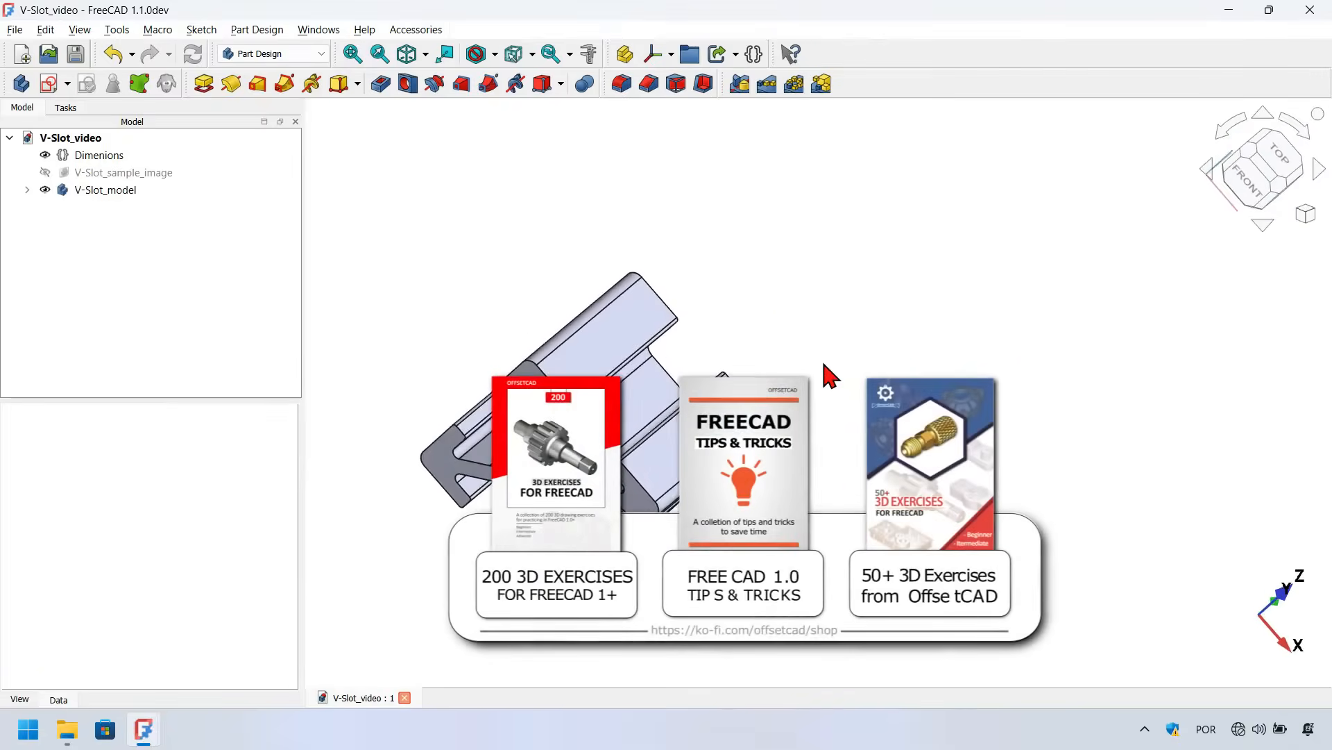
pyautogui.press('0')
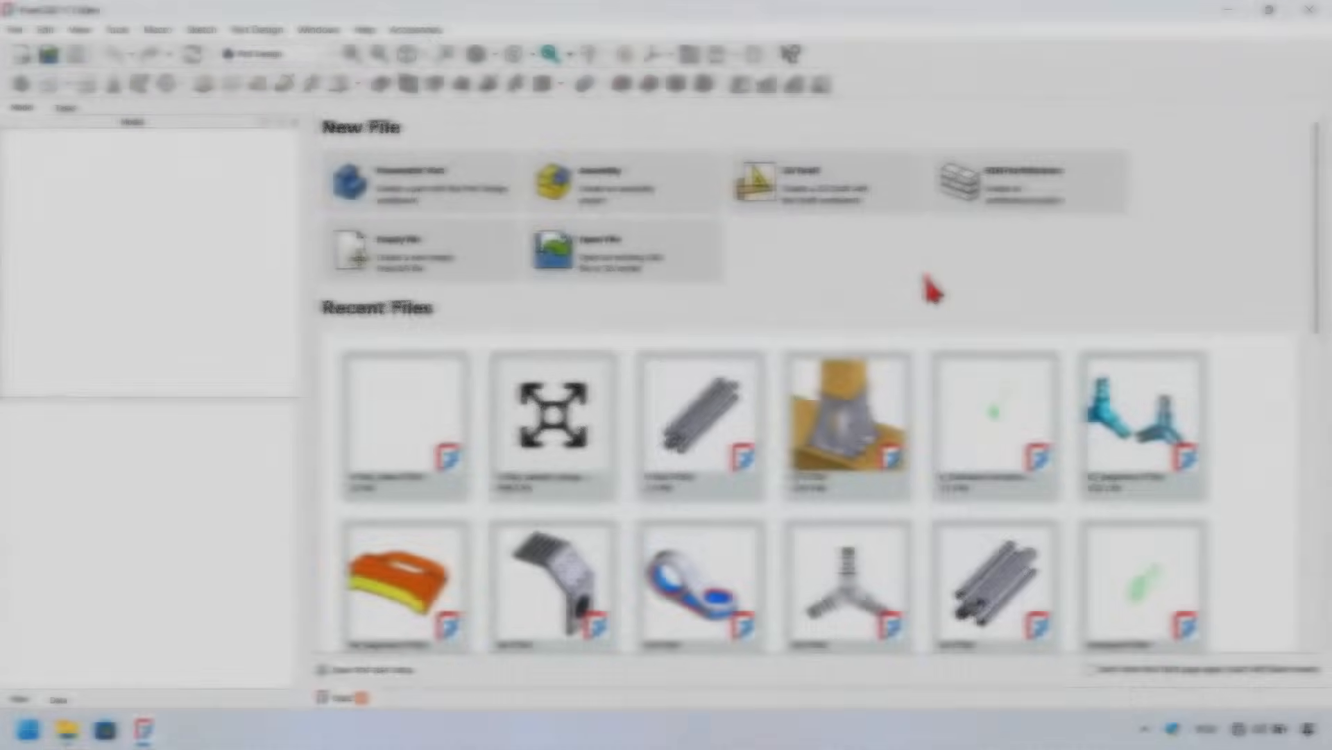
# Create a new empty document and save it as V-Slot_video.FCStd, replacing the existing file
pyautogui.click(928, 280)
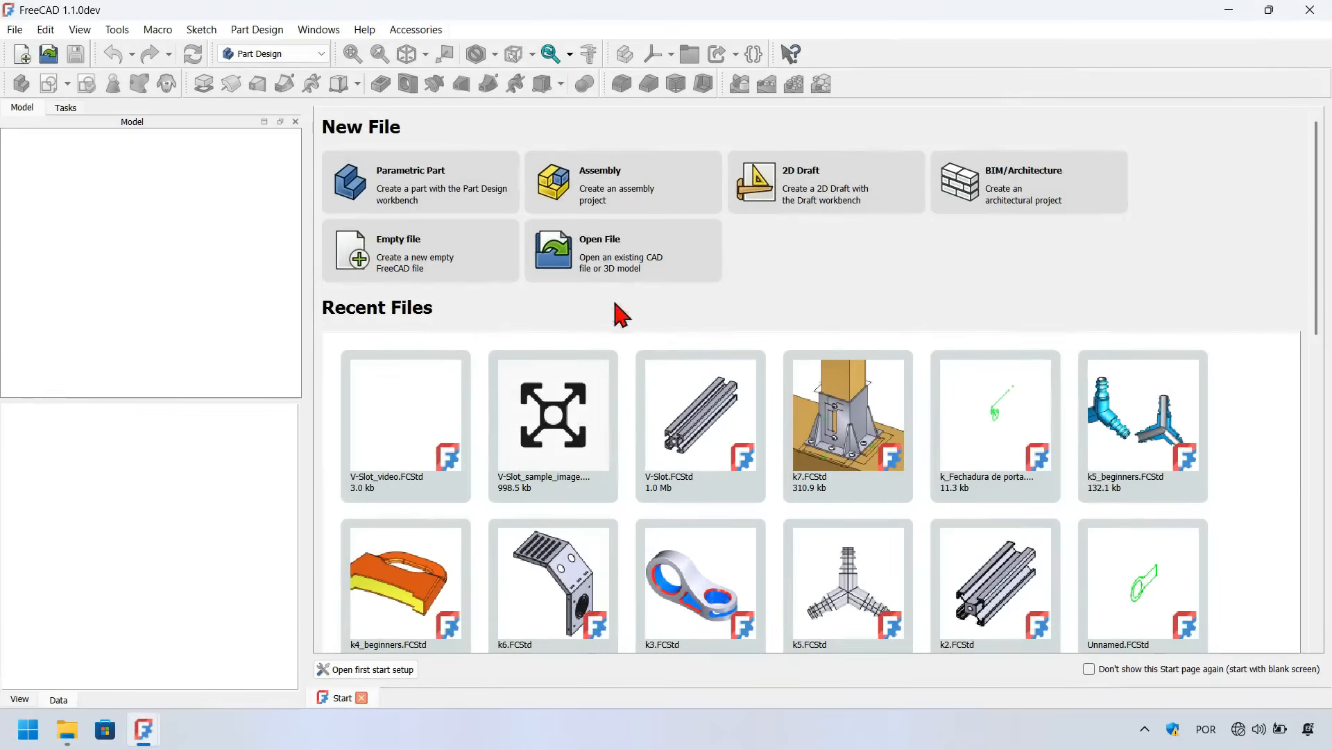
pyautogui.click(433, 259)
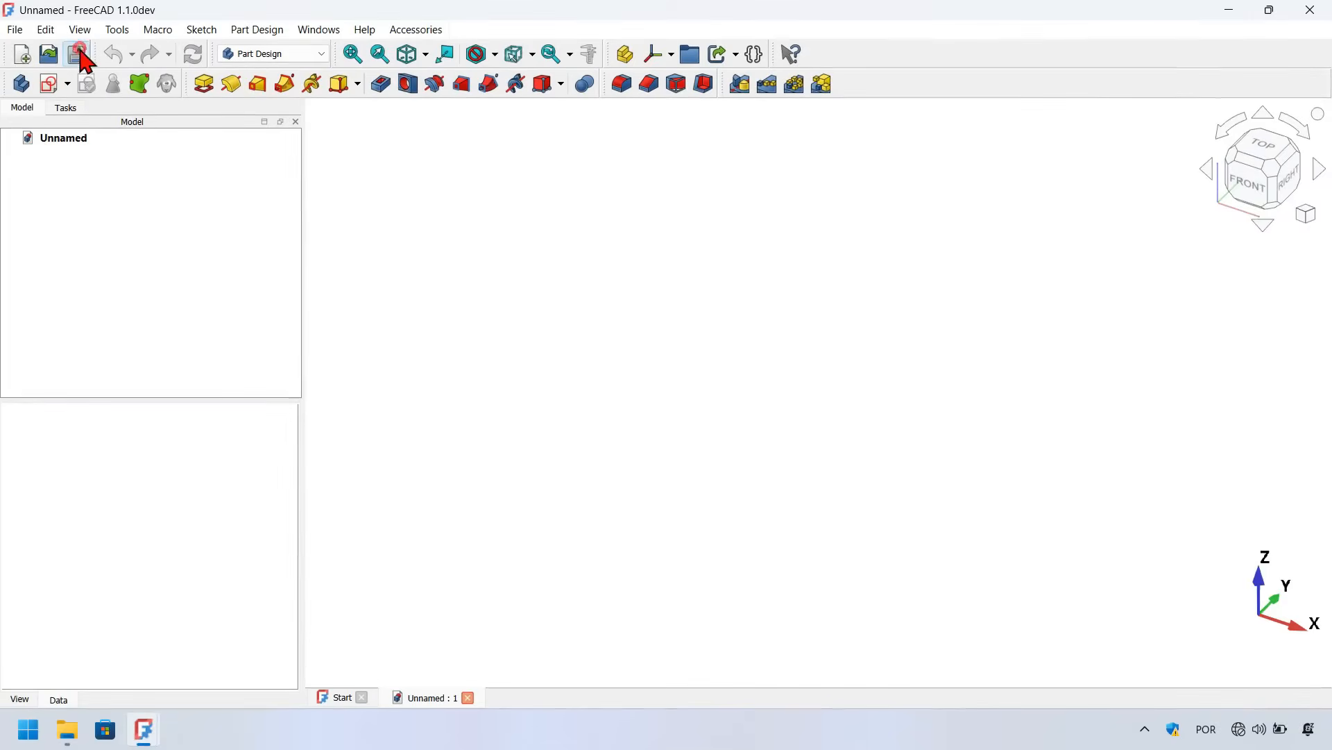
pyautogui.click(79, 55)
pyautogui.click(706, 254)
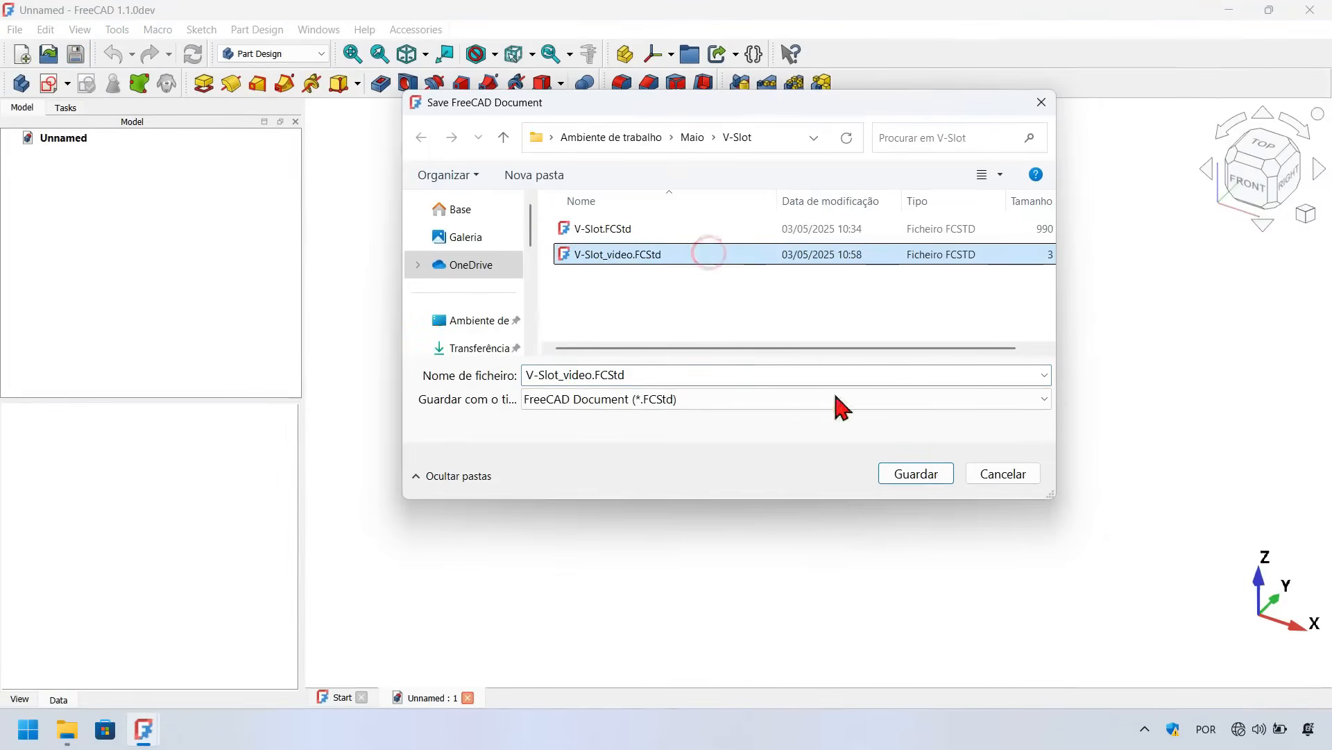
pyautogui.click(917, 475)
pyautogui.click(705, 365)
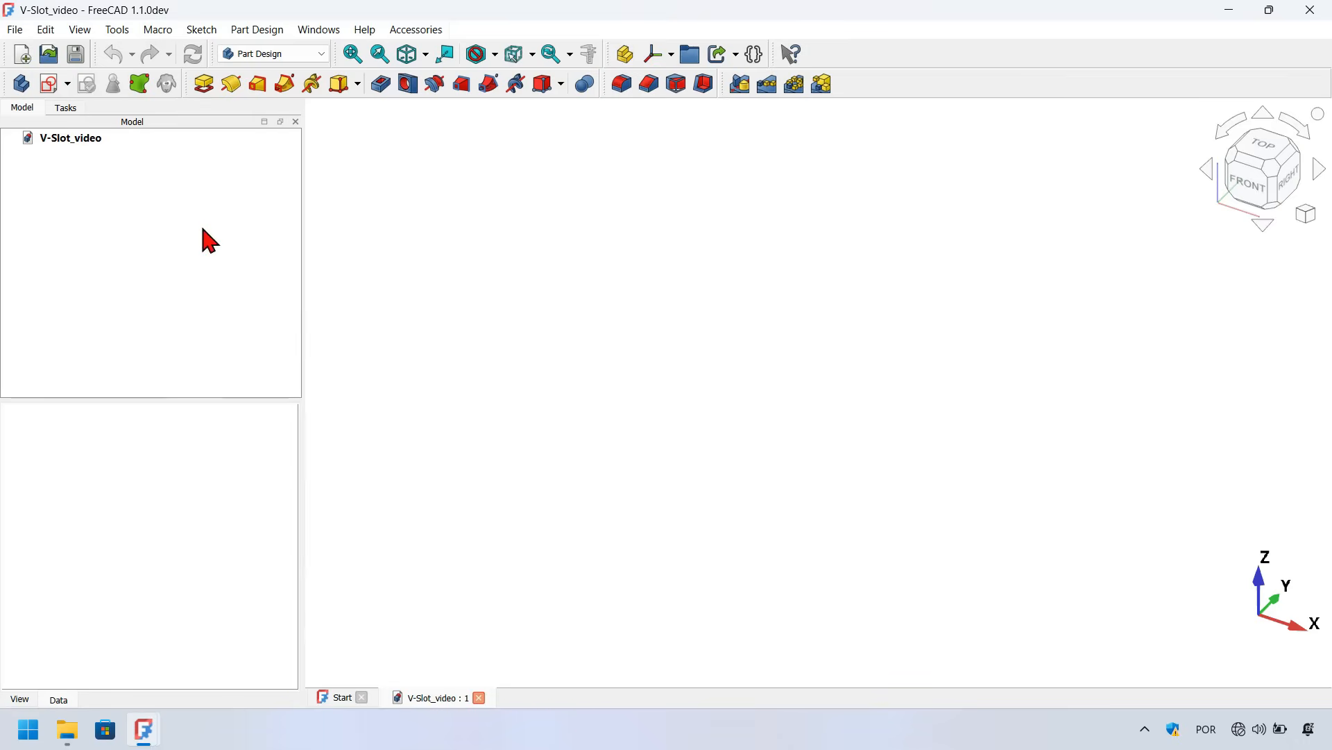
# Add a variable set with a length property Profile_size in group Profile_dimensions, valued 20 mm
pyautogui.click(753, 56)
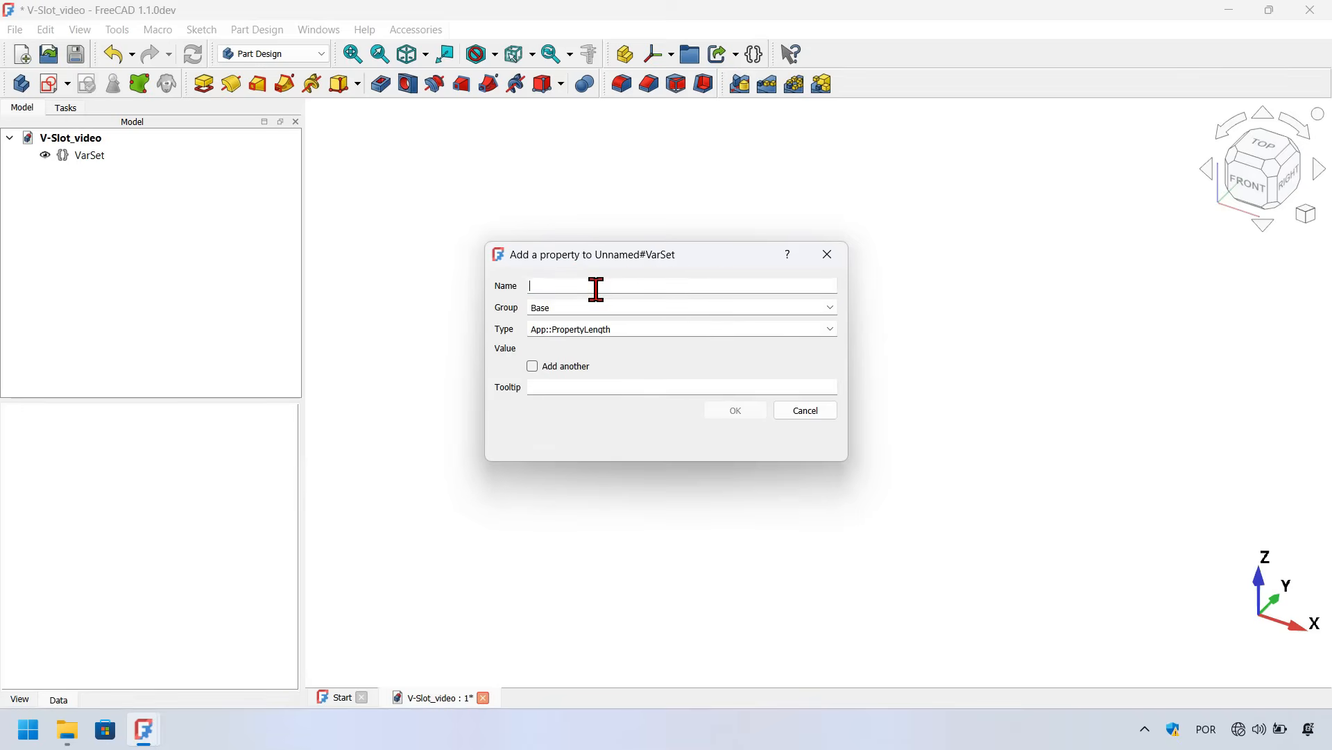
pyautogui.write('ile_size')
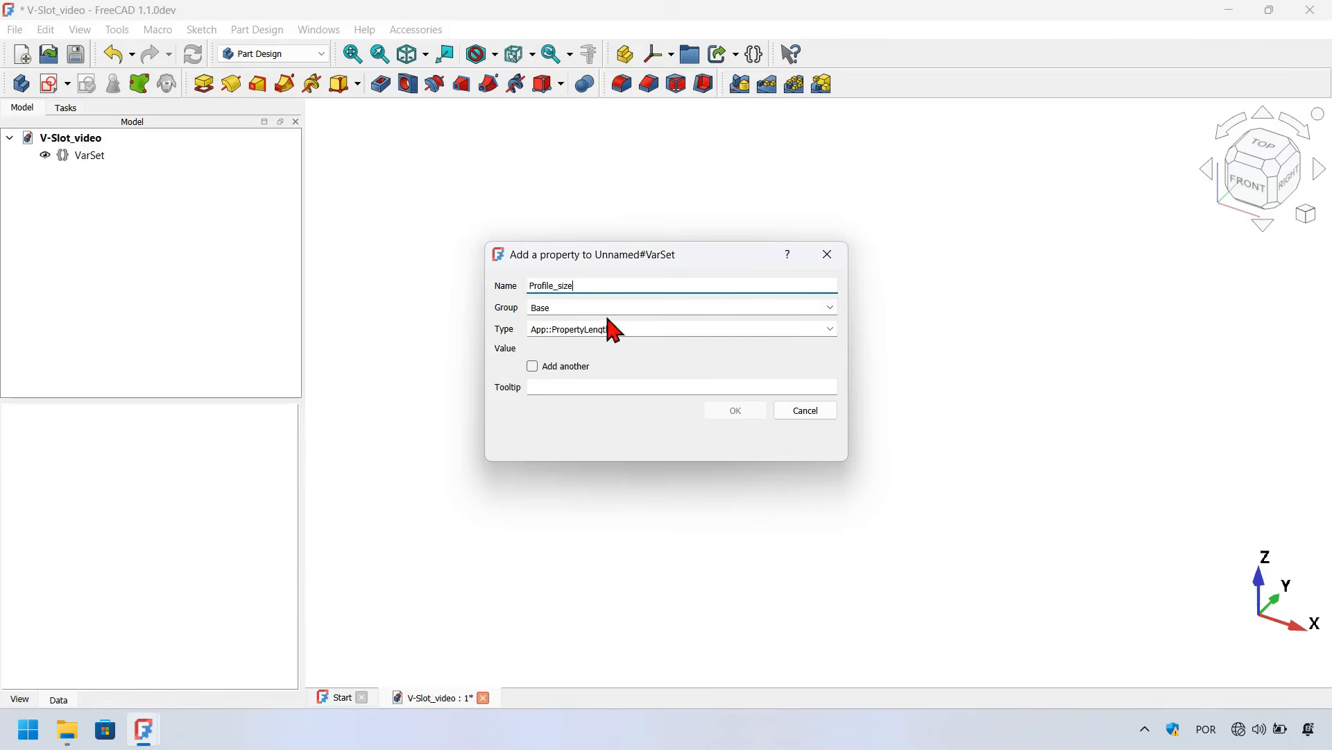
pyautogui.press('Tab')
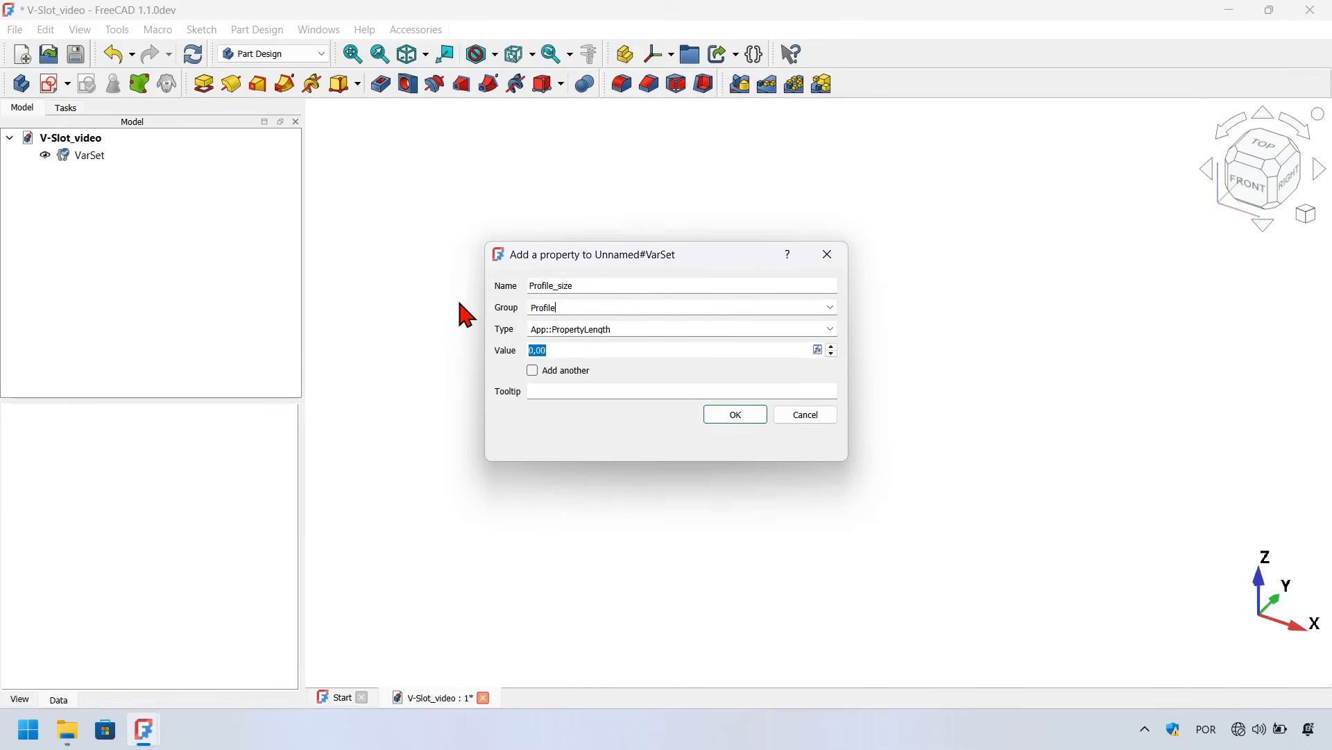
pyautogui.write('Profile_dimensions')
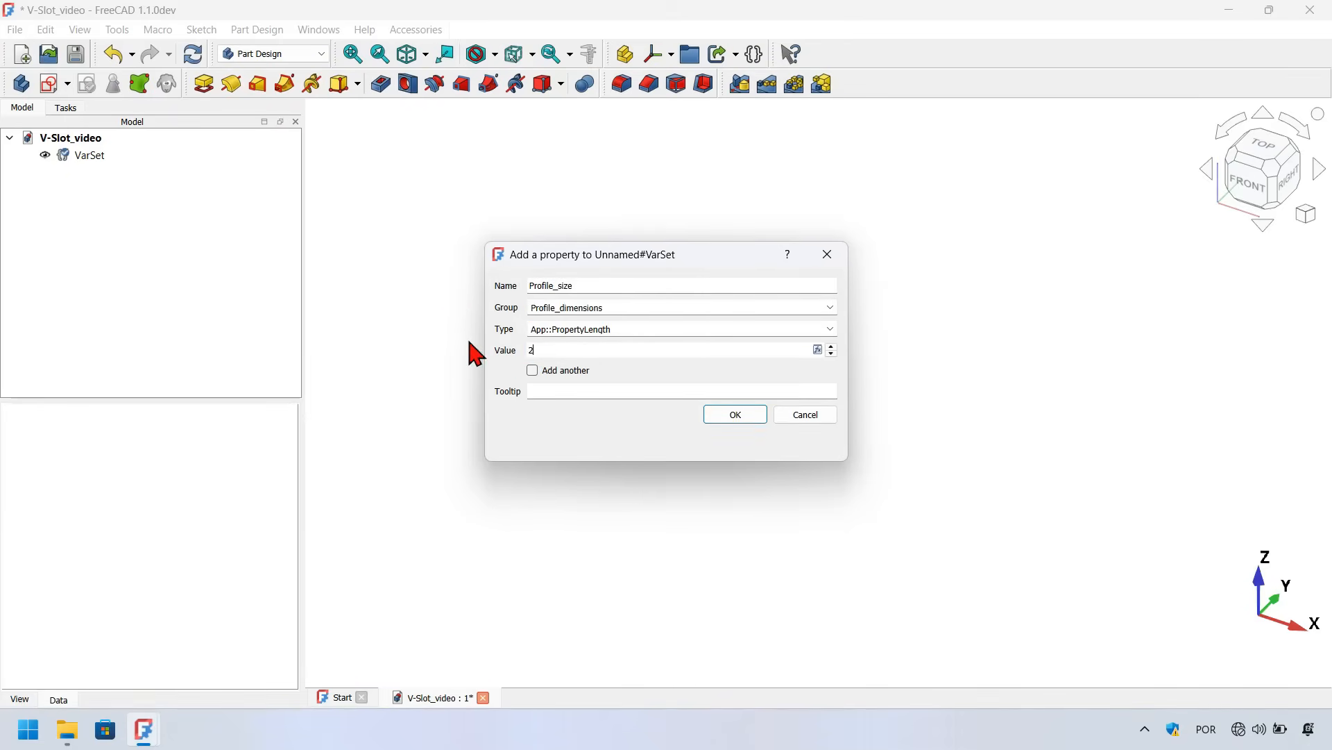
pyautogui.click(748, 417)
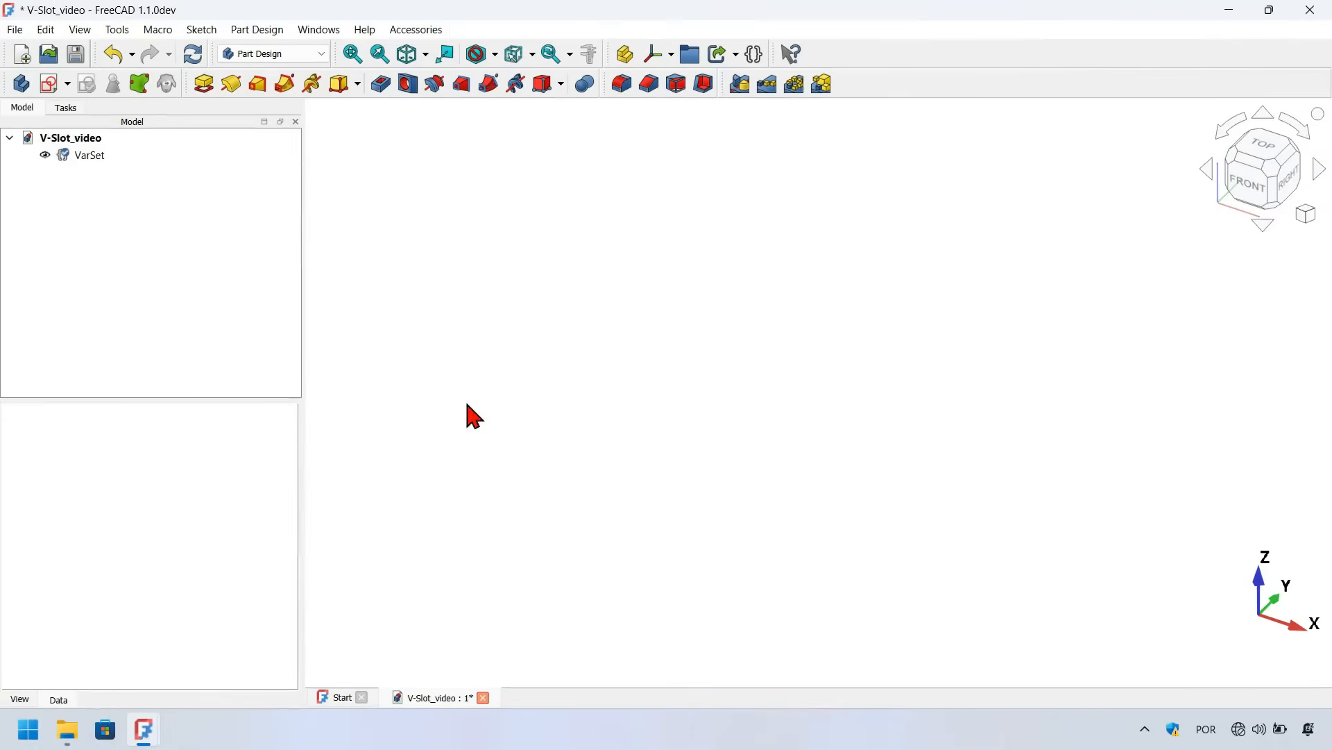
# Rename the variable set to Dimenions
pyautogui.click(90, 158)
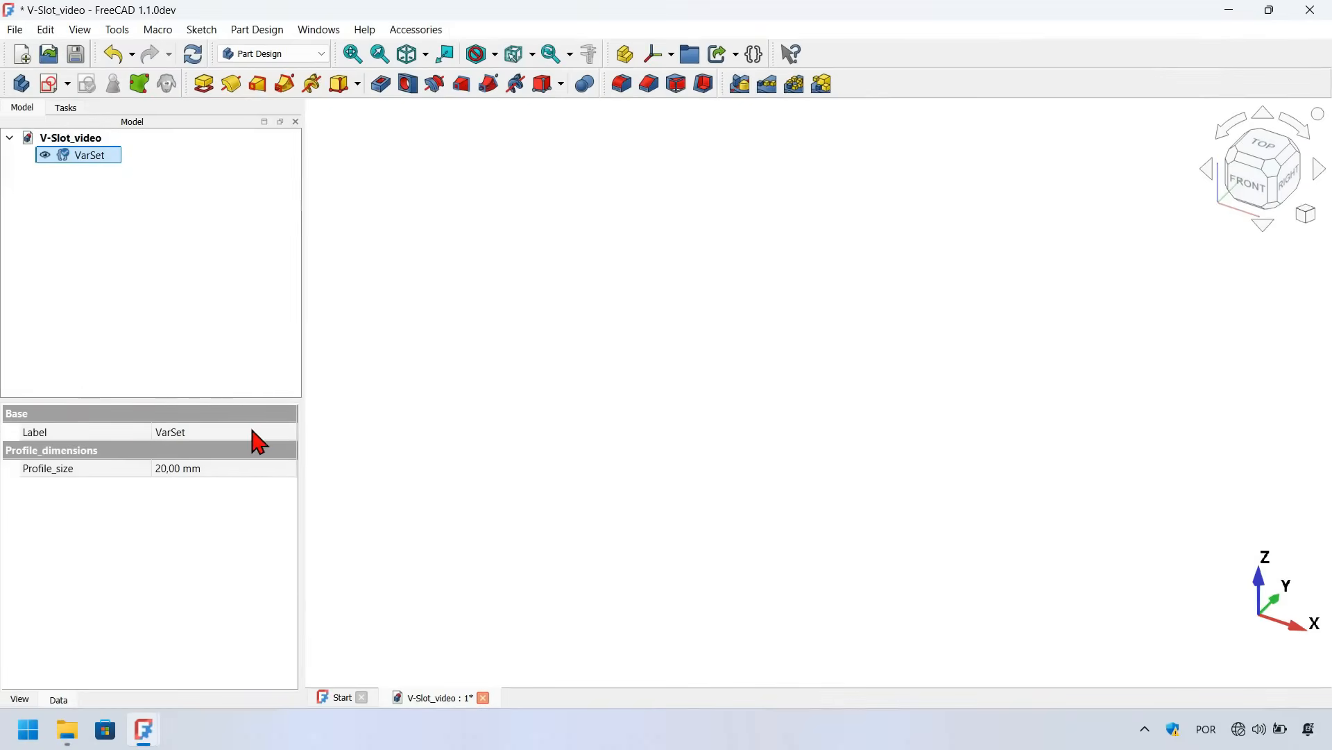
pyautogui.click(226, 430)
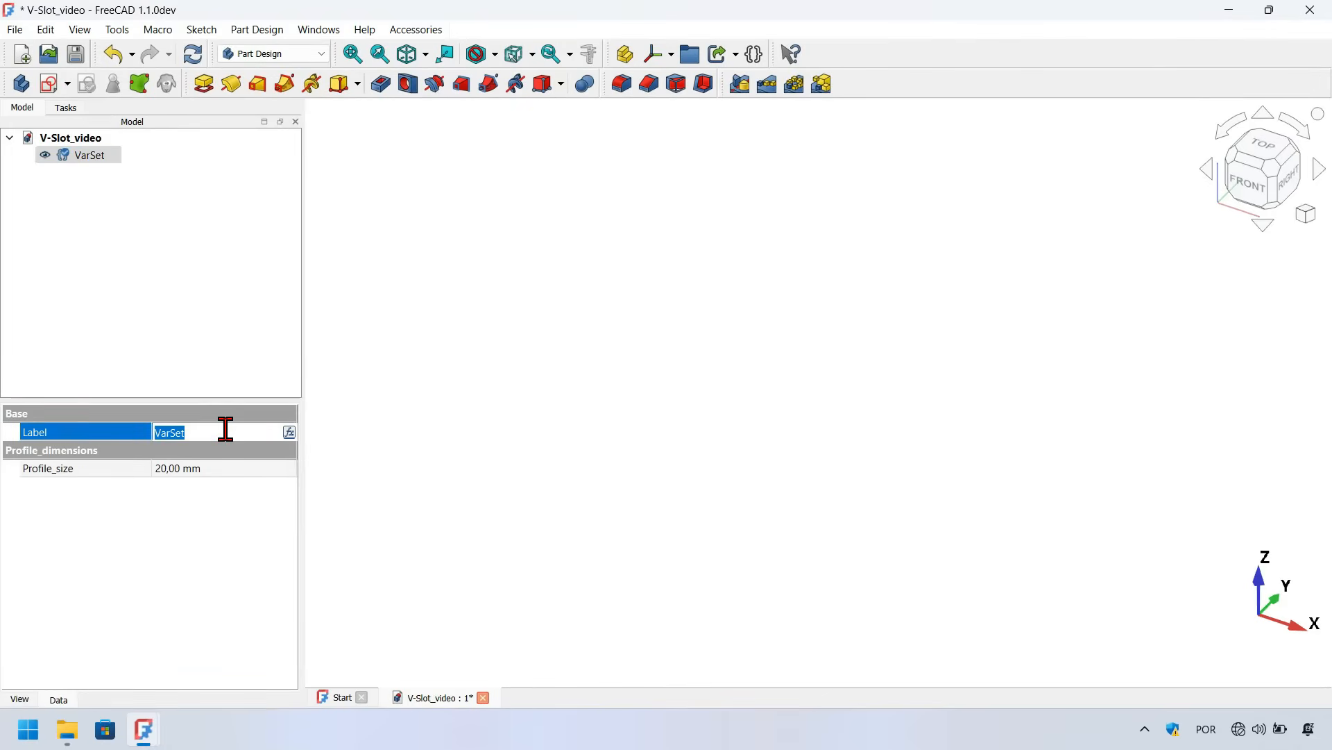
pyautogui.write('Dimenions')
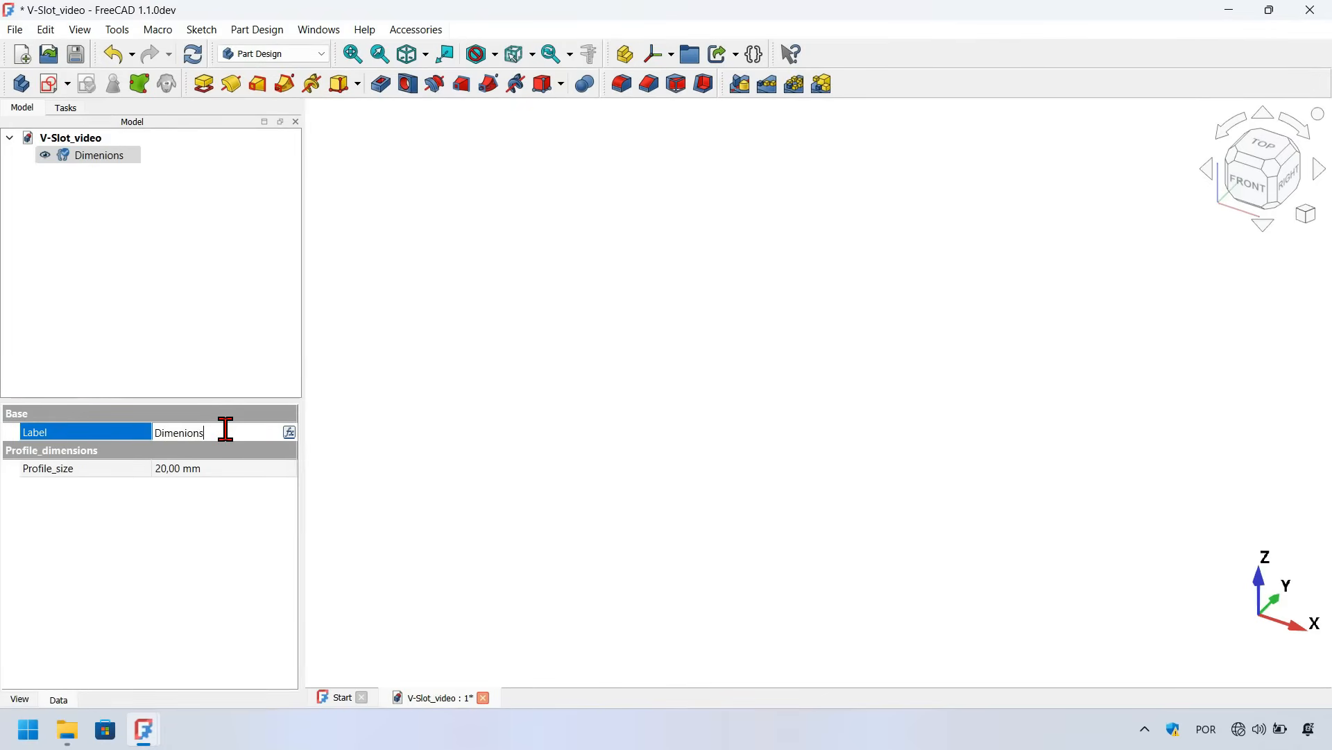
pyautogui.press('Return')
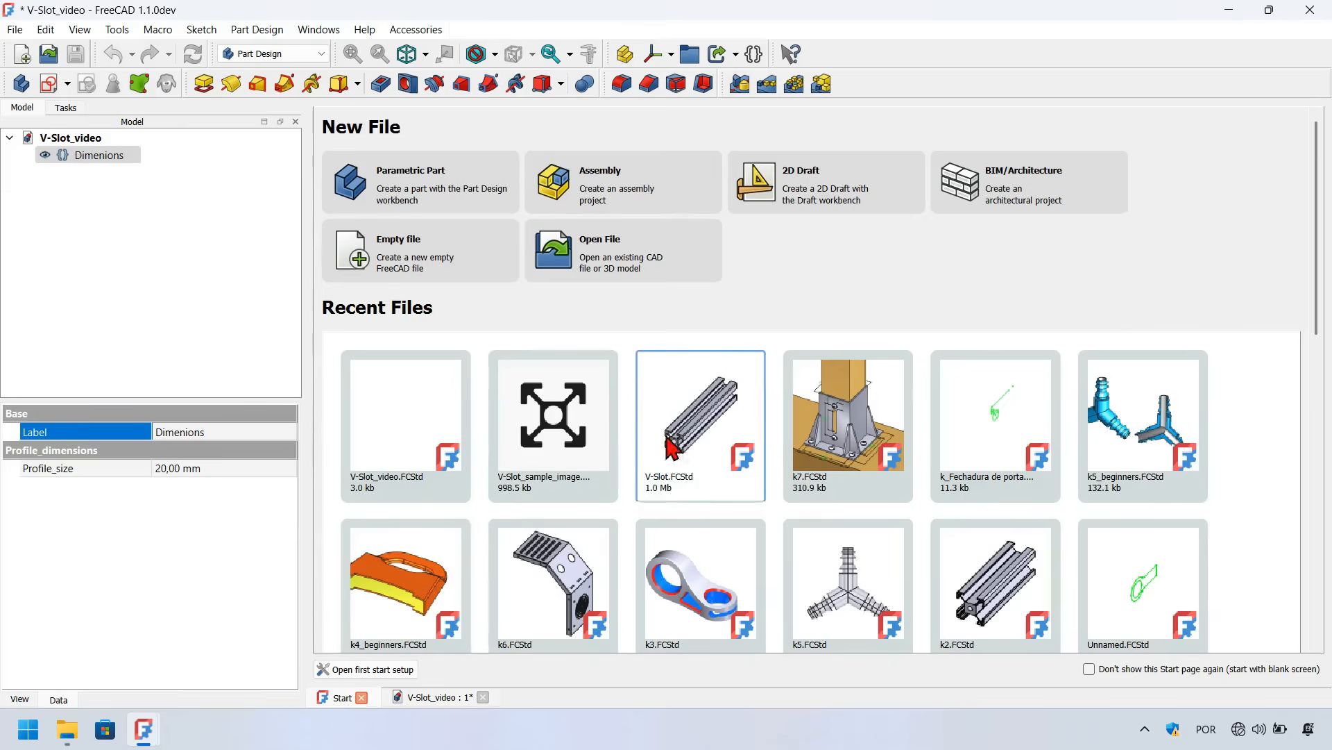
# Close the Start page tab and clear the selection
pyautogui.click(362, 698)
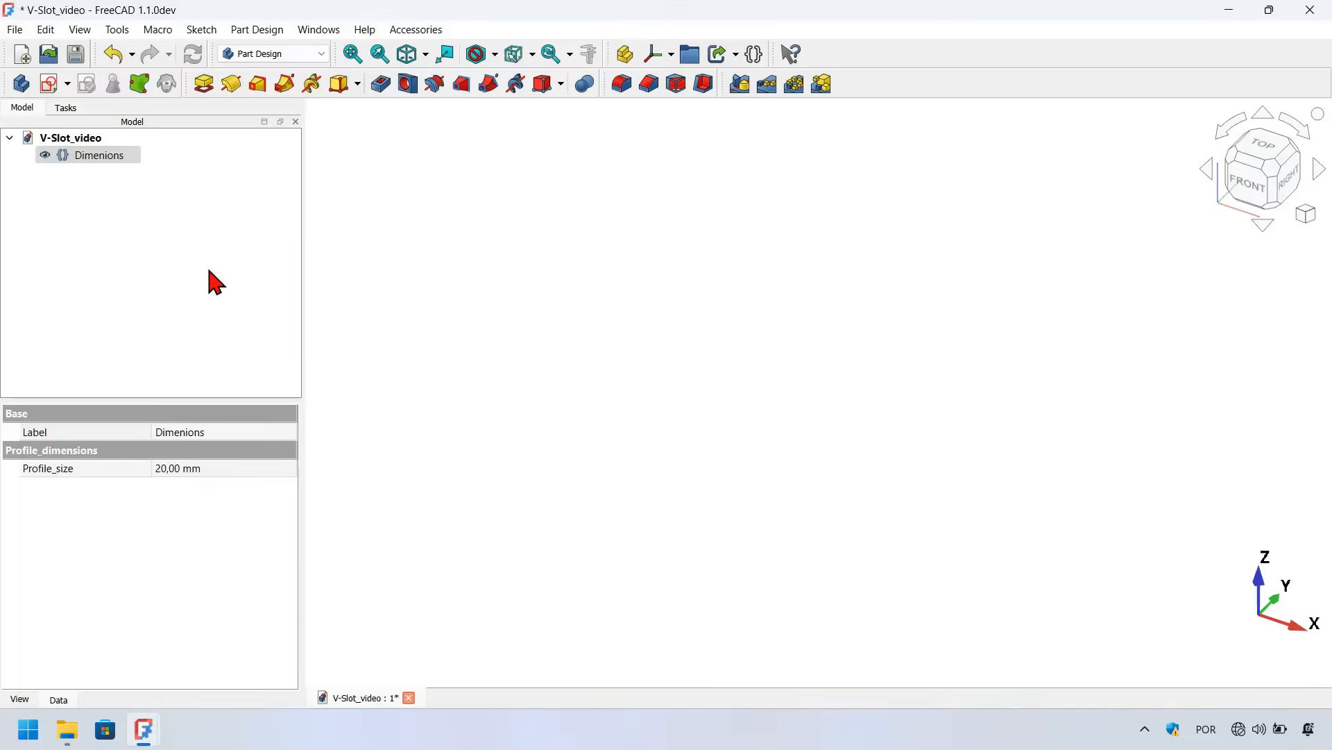
pyautogui.click(216, 281)
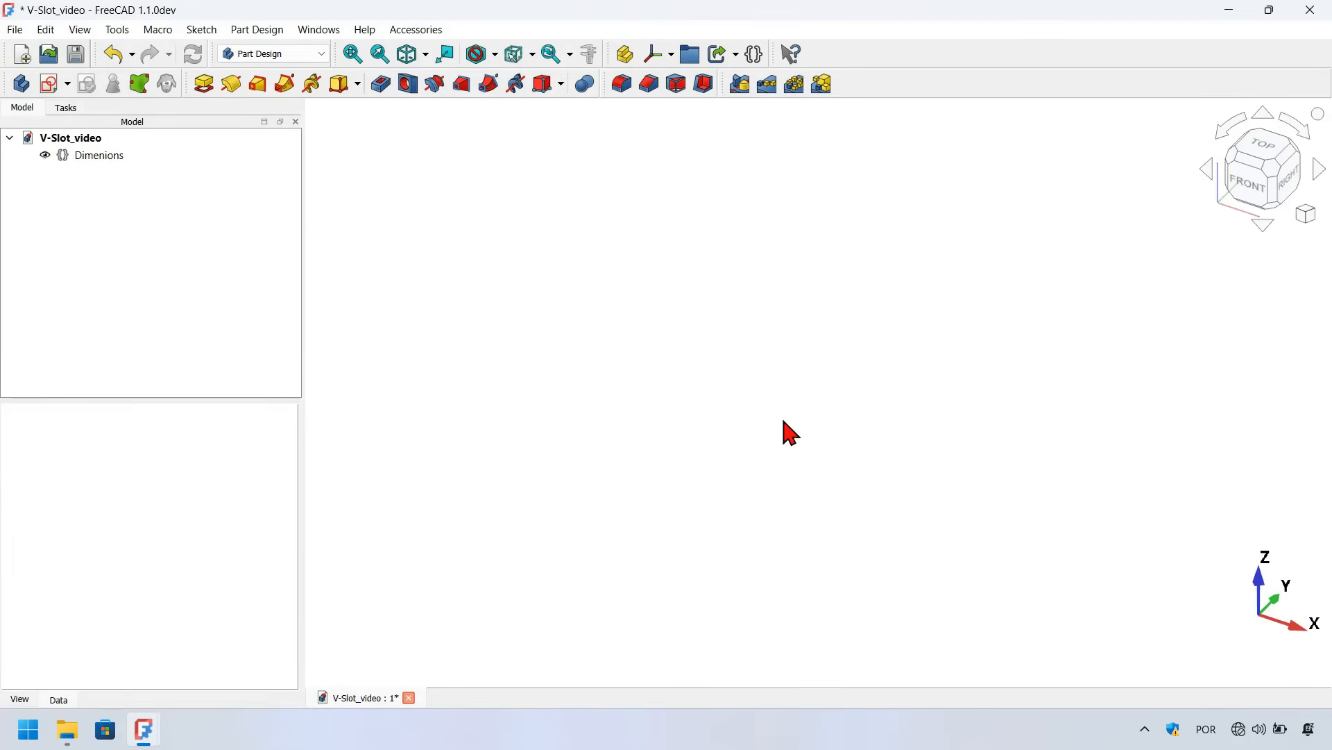
# Switch to the file explorer, copy V-Slot_sample_image.png, and paste it into the document as an image plane
pyautogui.hotkey('alt', 'Tab')
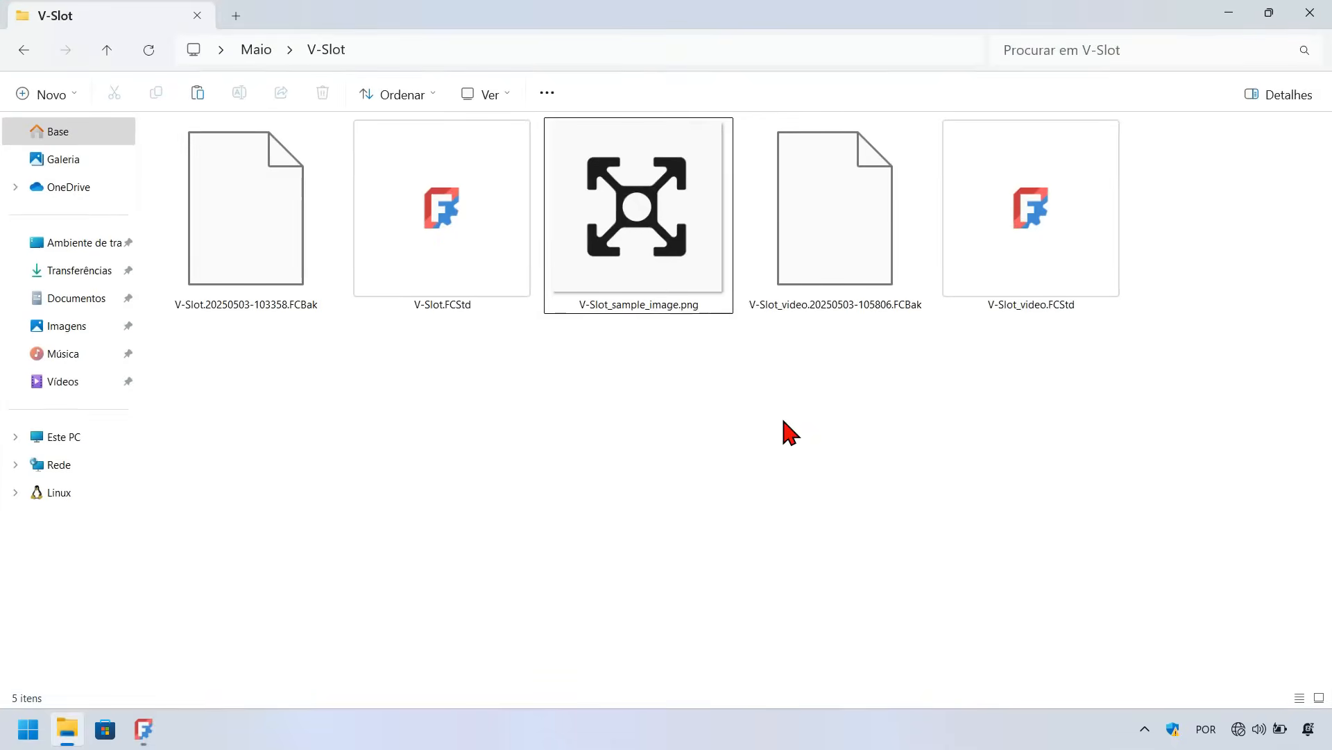
pyautogui.click(647, 208)
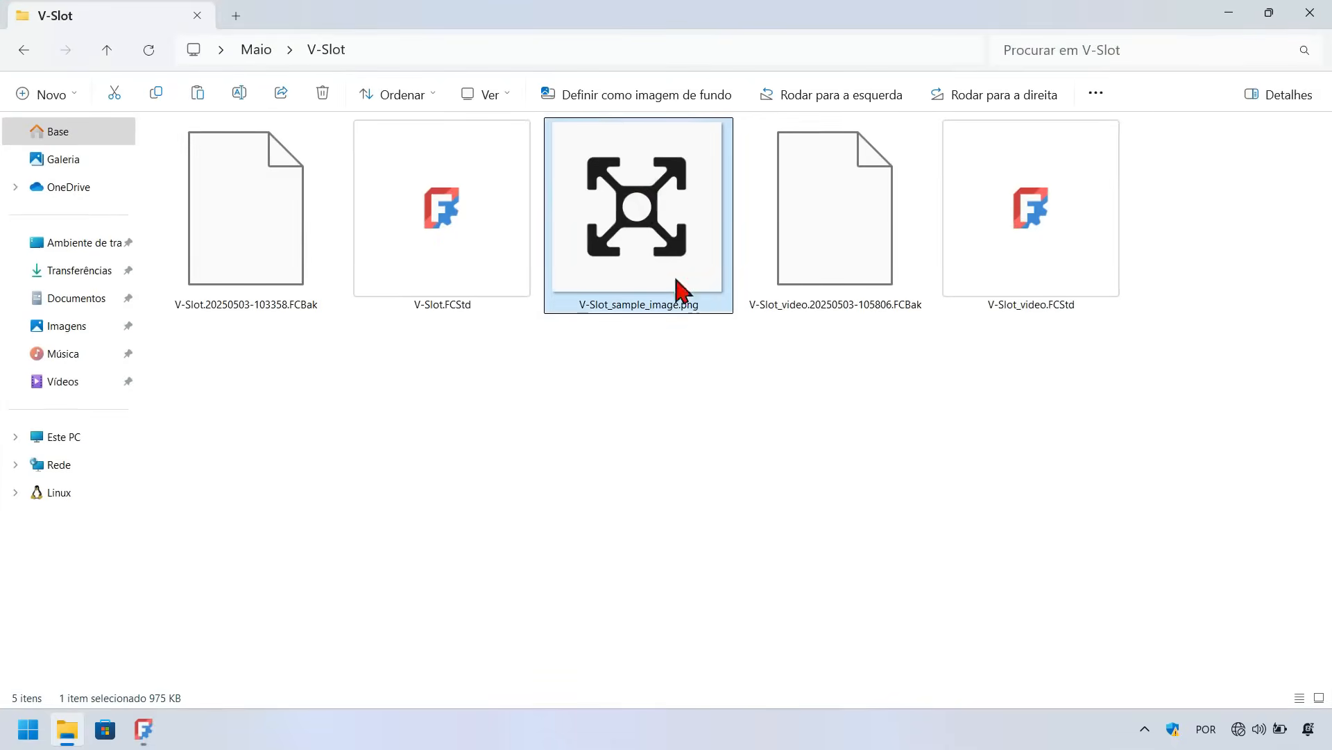
pyautogui.hotkey('alt', 'Tab')
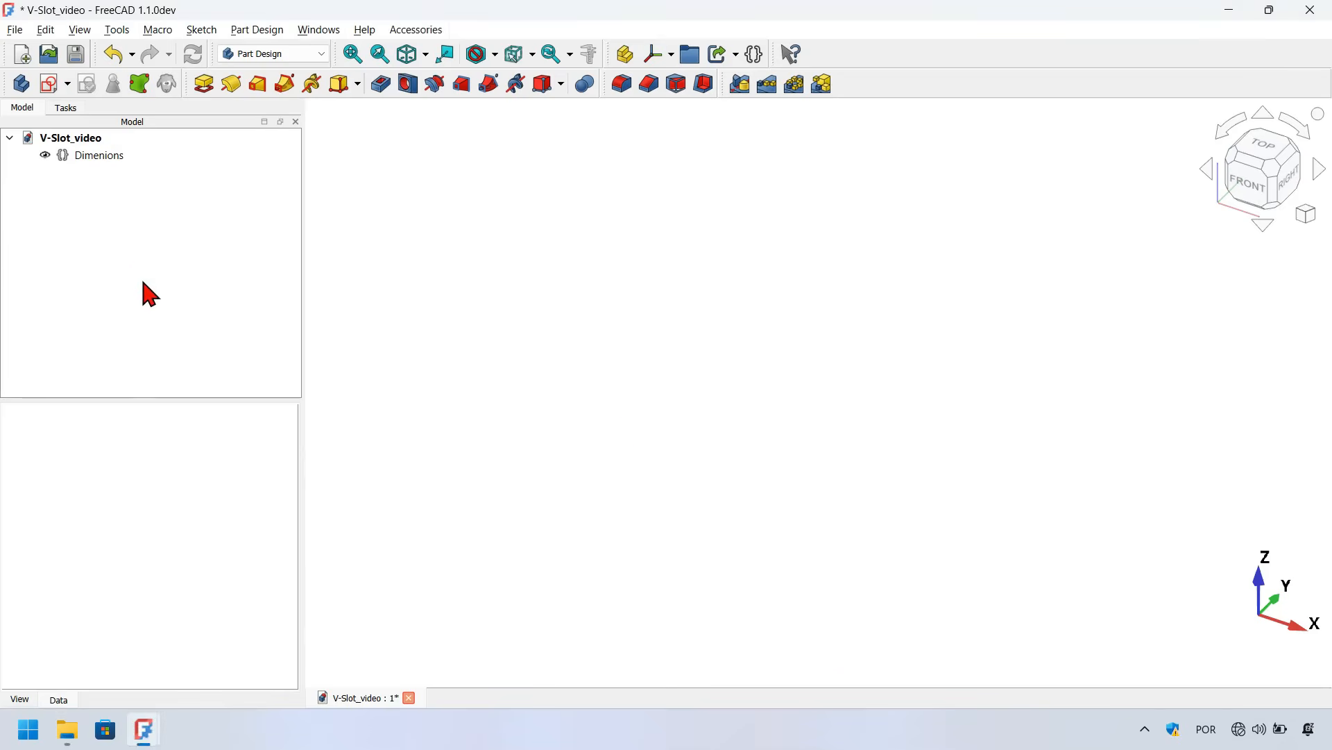
pyautogui.hotkey('ctrl', 'v')
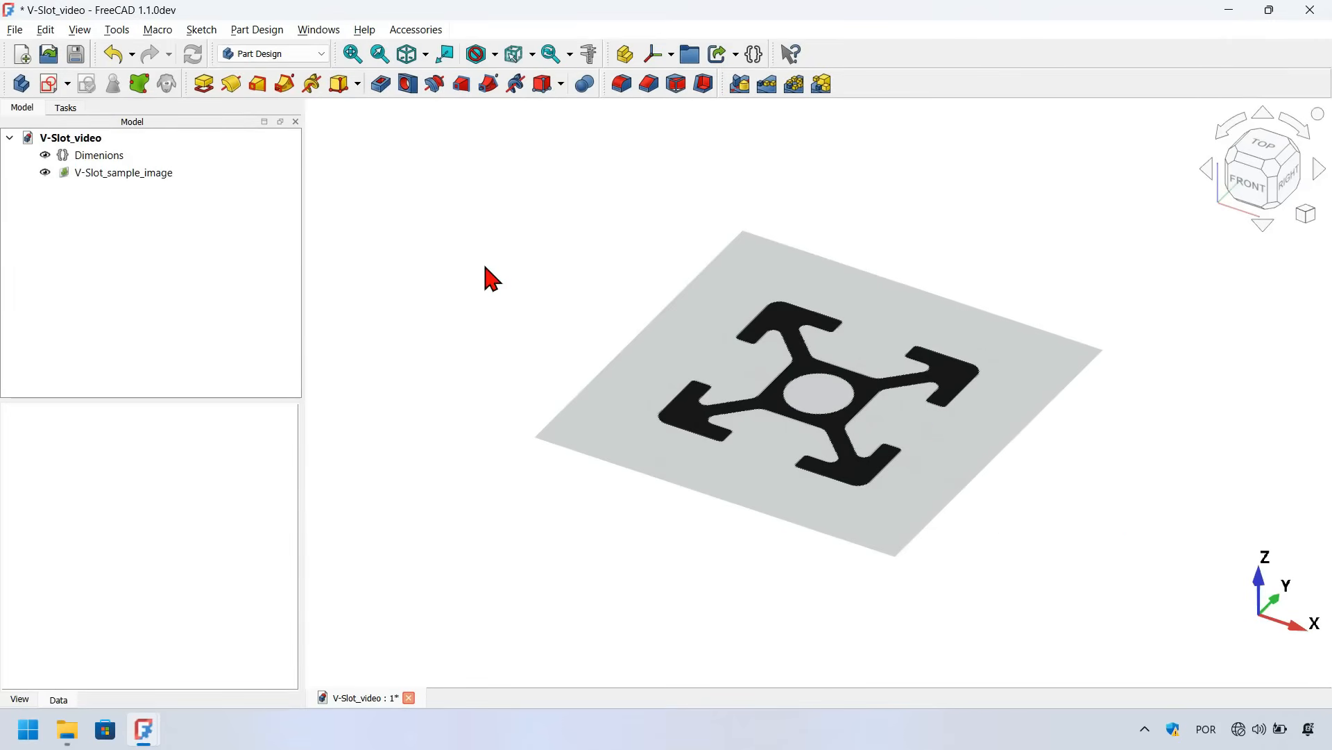
# Transform the sample image, rotating it 90° about its U axis so it stands vertically
pyautogui.click(167, 175)
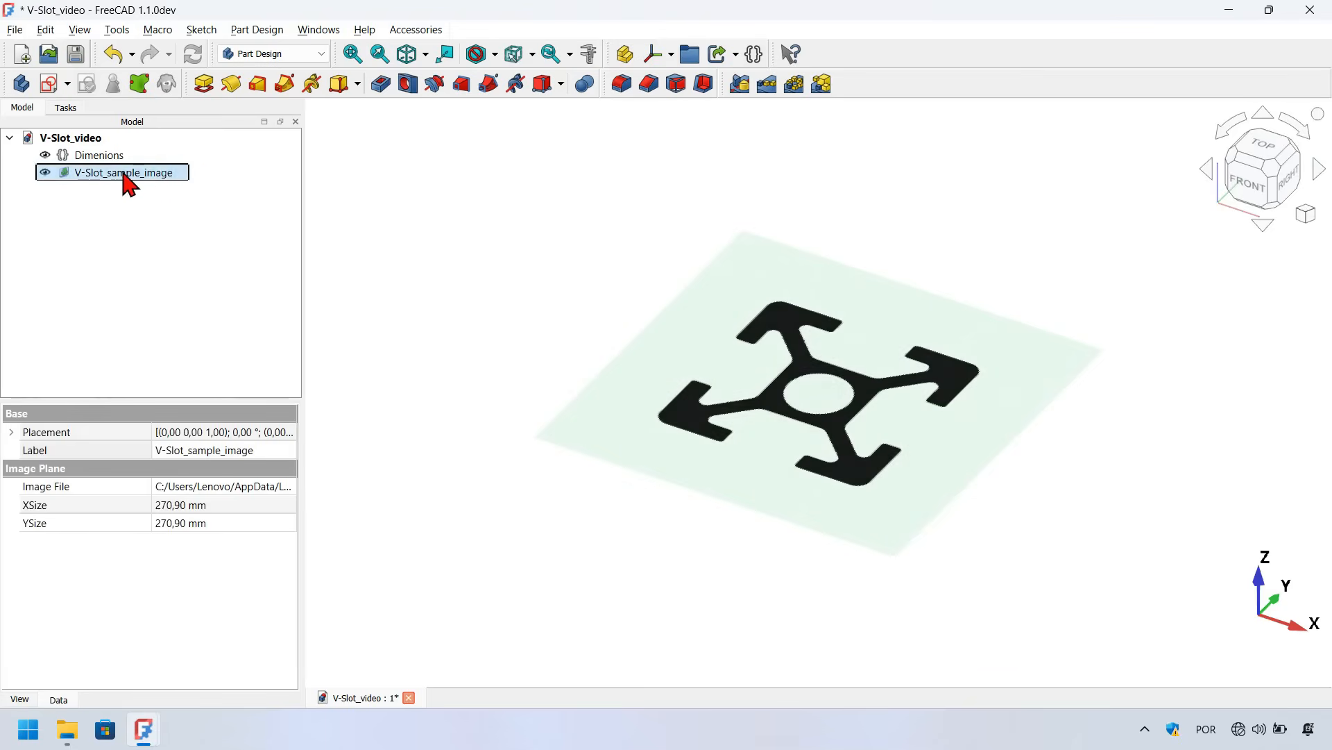
pyautogui.rightClick(128, 184)
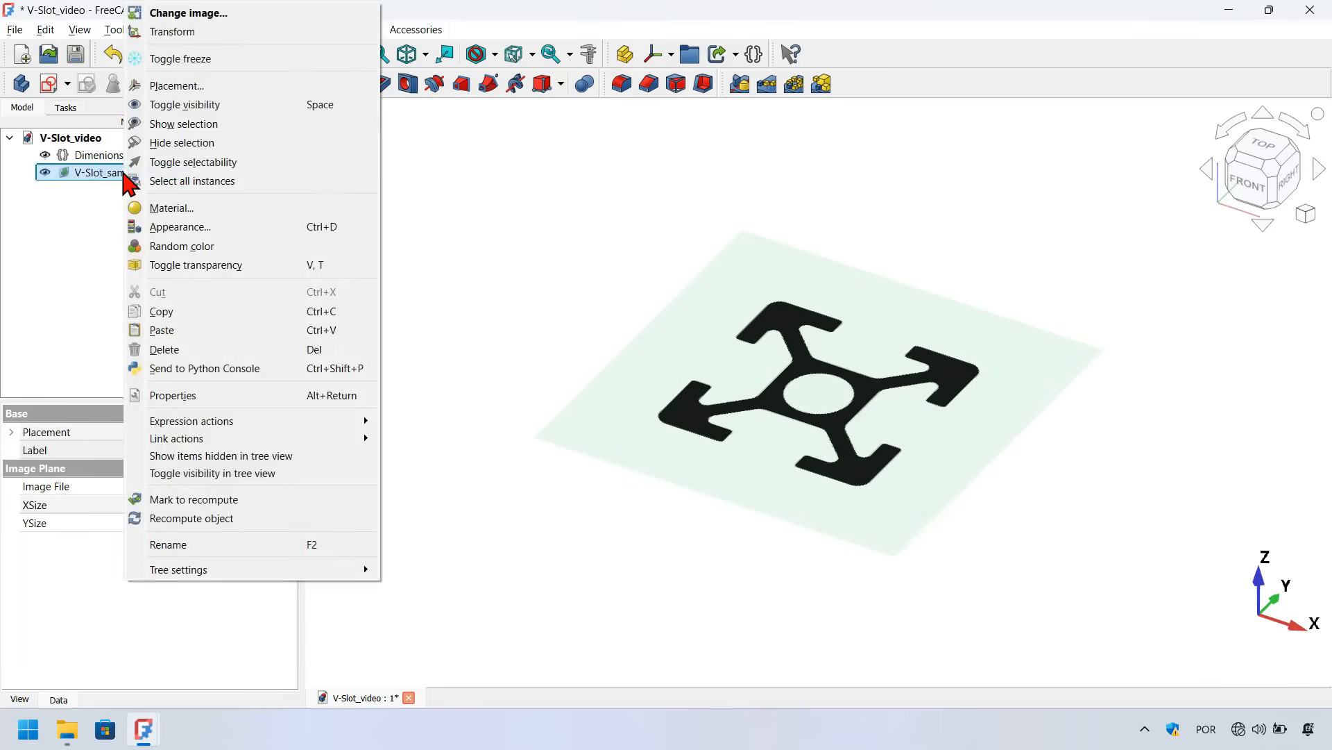
pyautogui.click(212, 32)
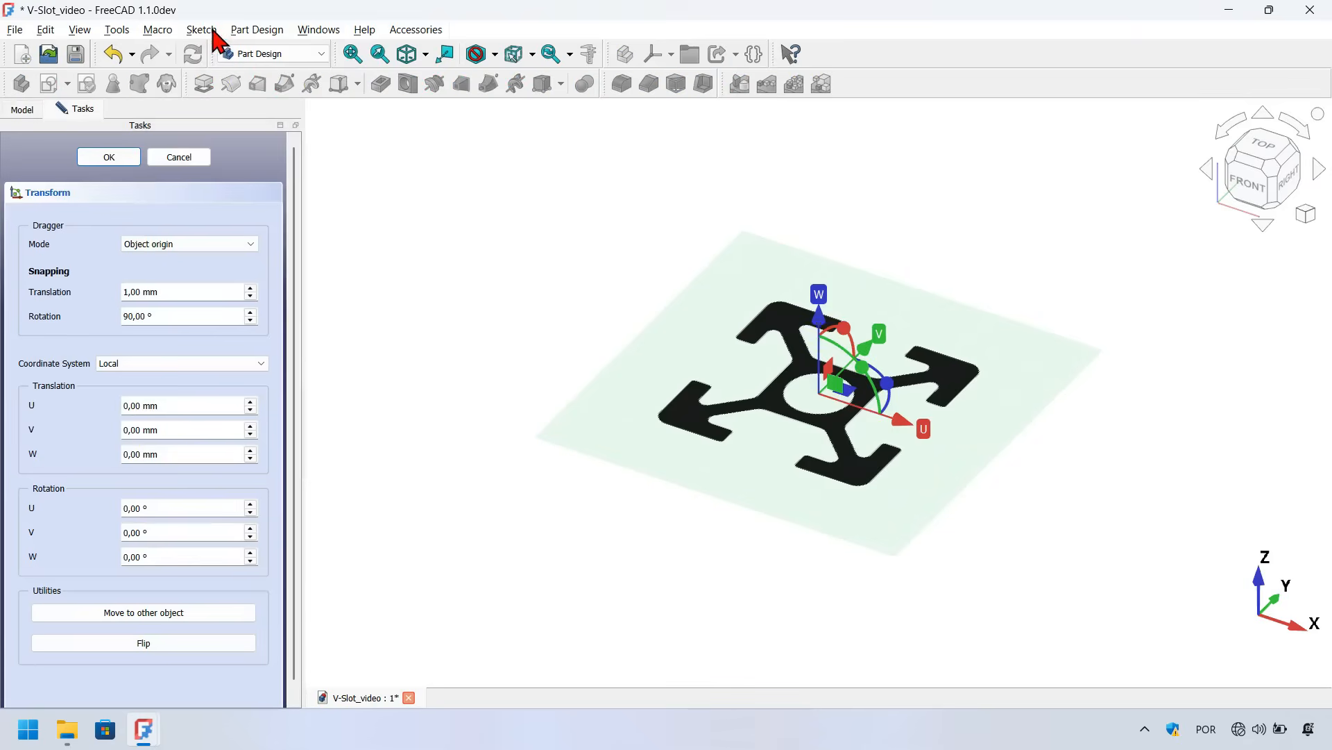
pyautogui.click(571, 314)
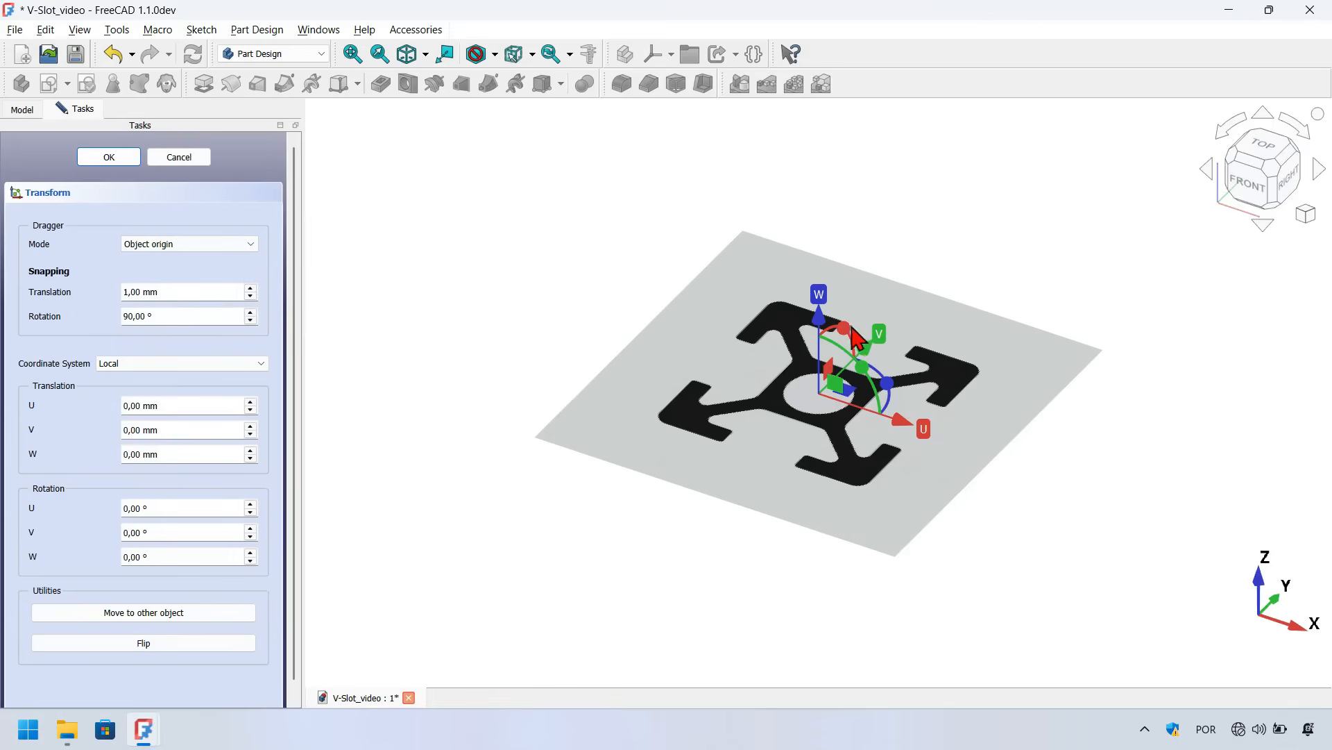
pyautogui.moveTo(843, 327); pyautogui.dragTo(806, 365)
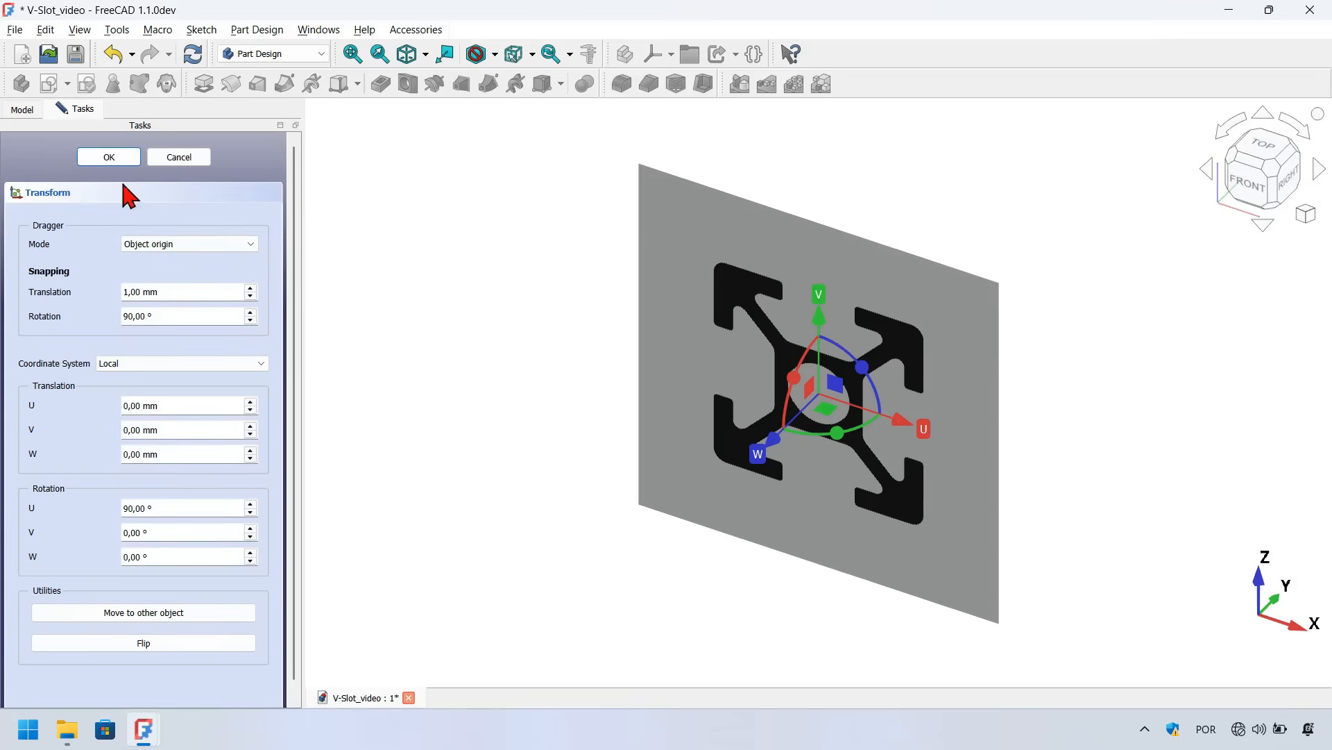
pyautogui.click(115, 160)
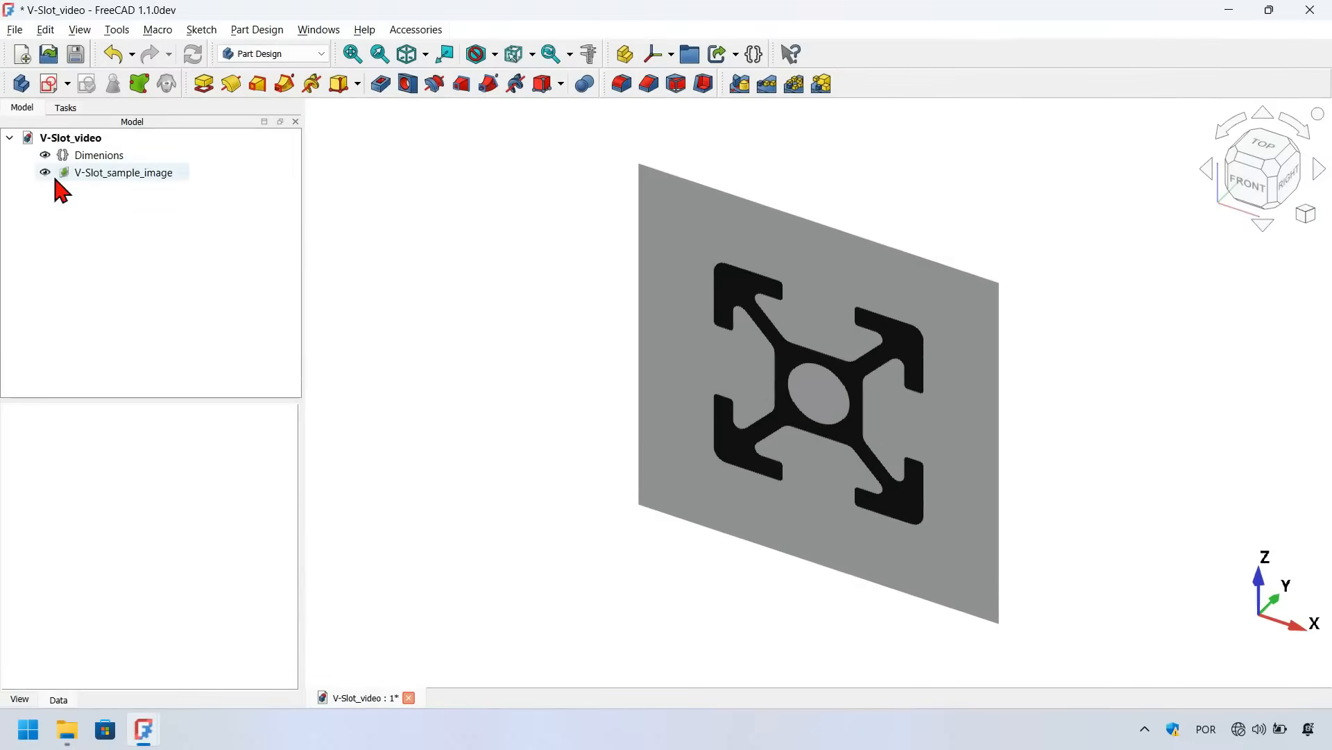
# Calibrate the sample image by picking two corners of the profile's right edge and setting their distance to 20 mm
pyautogui.doubleClick(115, 172)
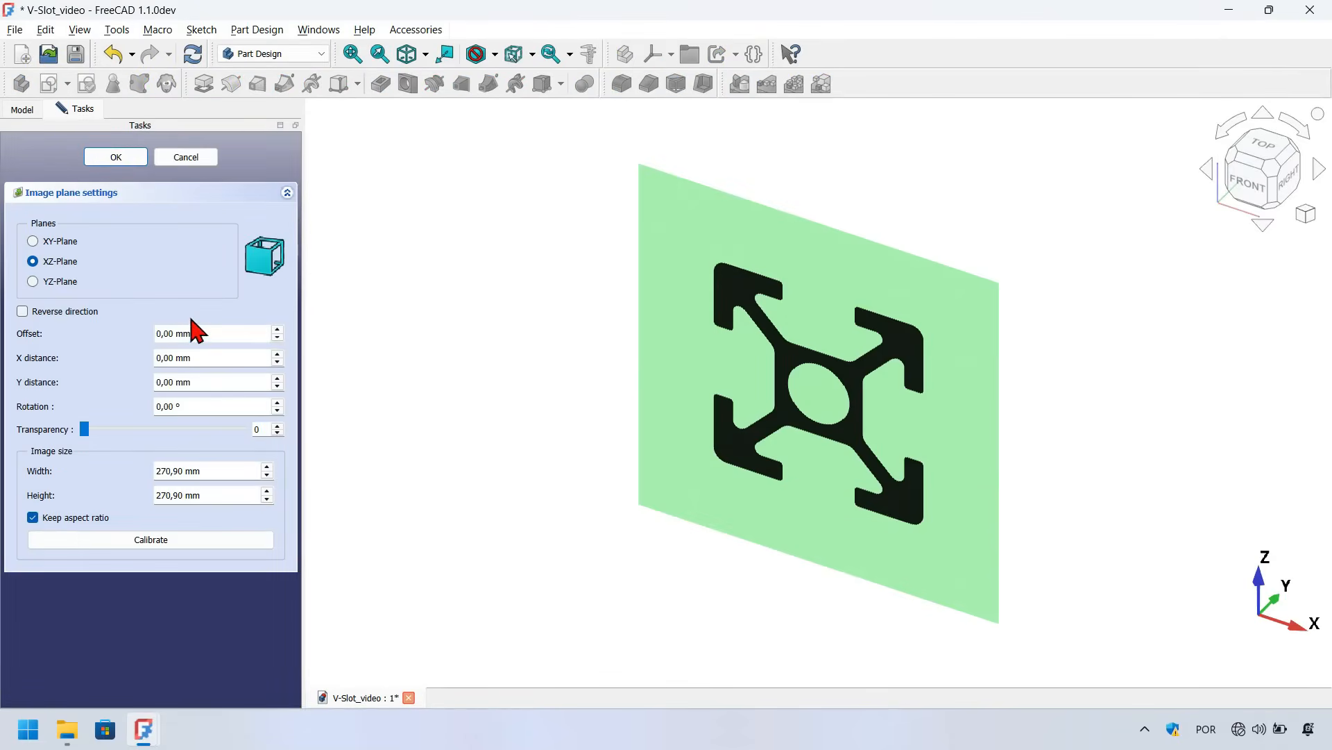
pyautogui.click(141, 541)
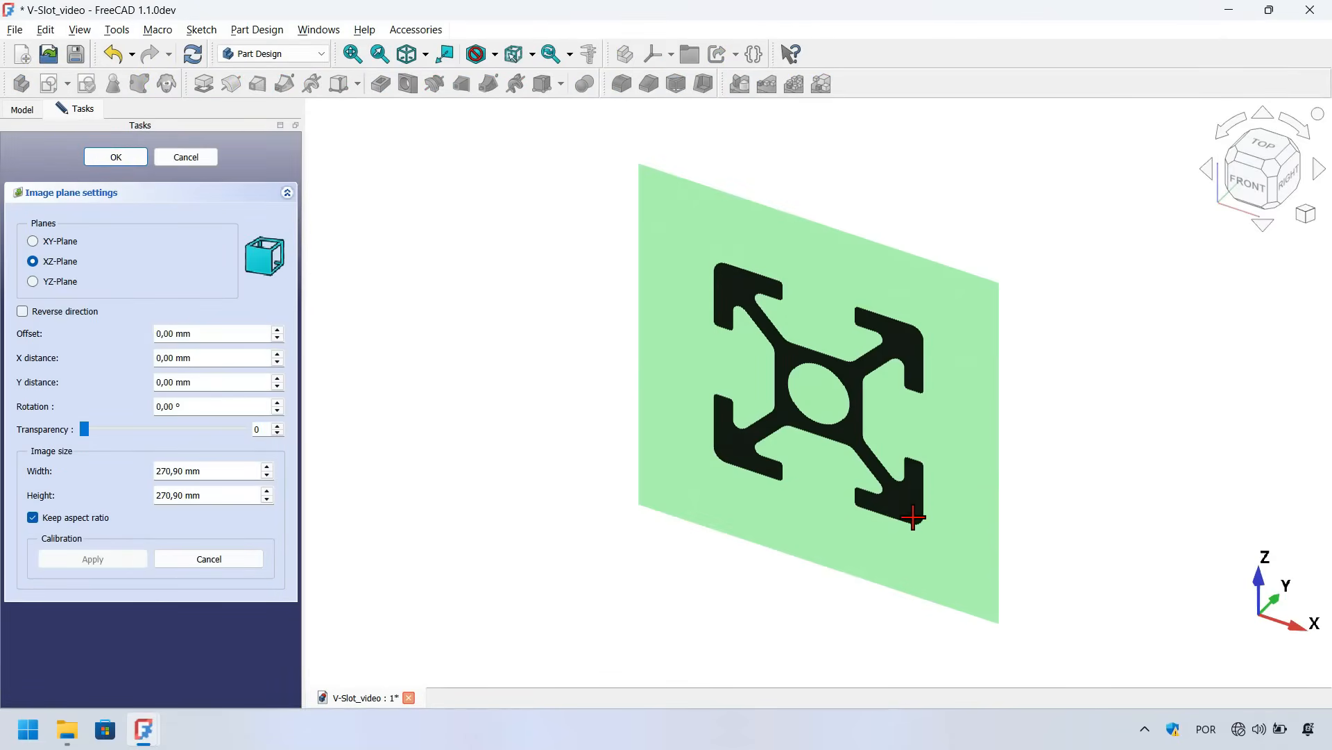
pyautogui.scroll(6, 913, 517)
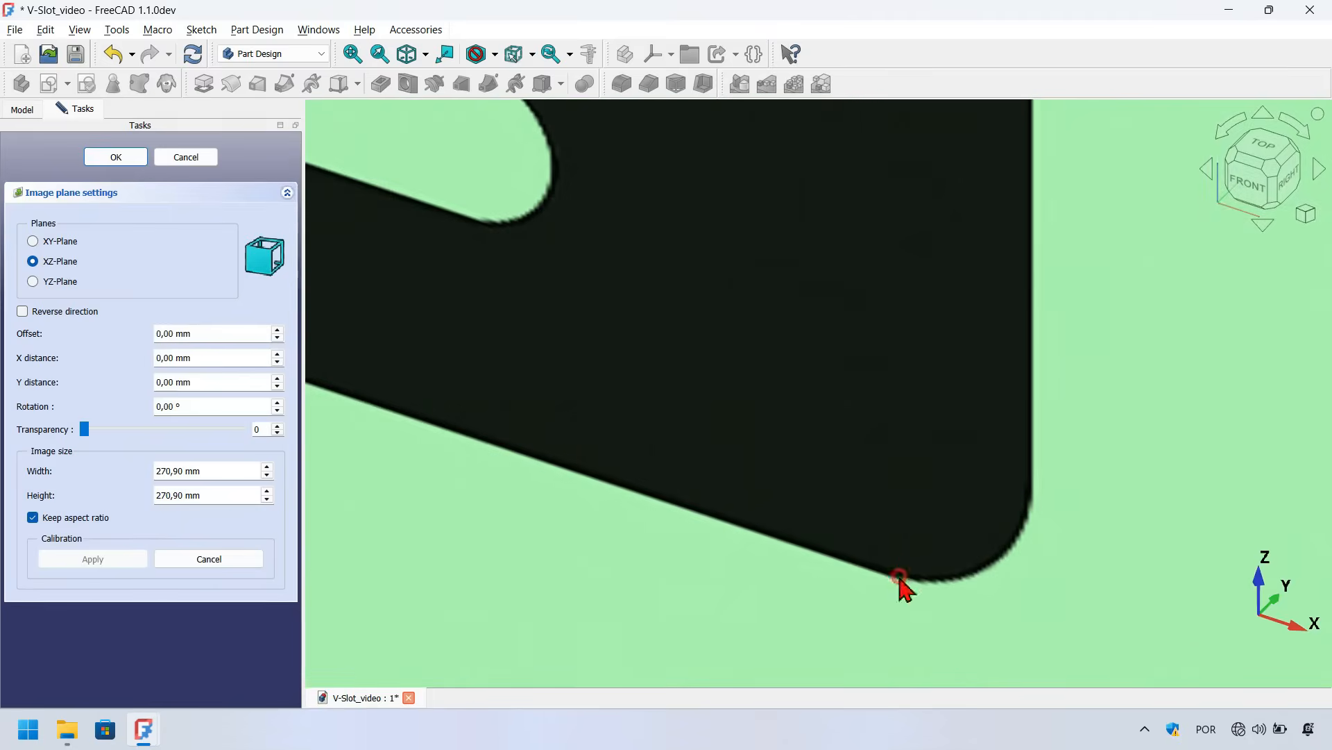
pyautogui.click(899, 576)
pyautogui.scroll(-6, 829, 576)
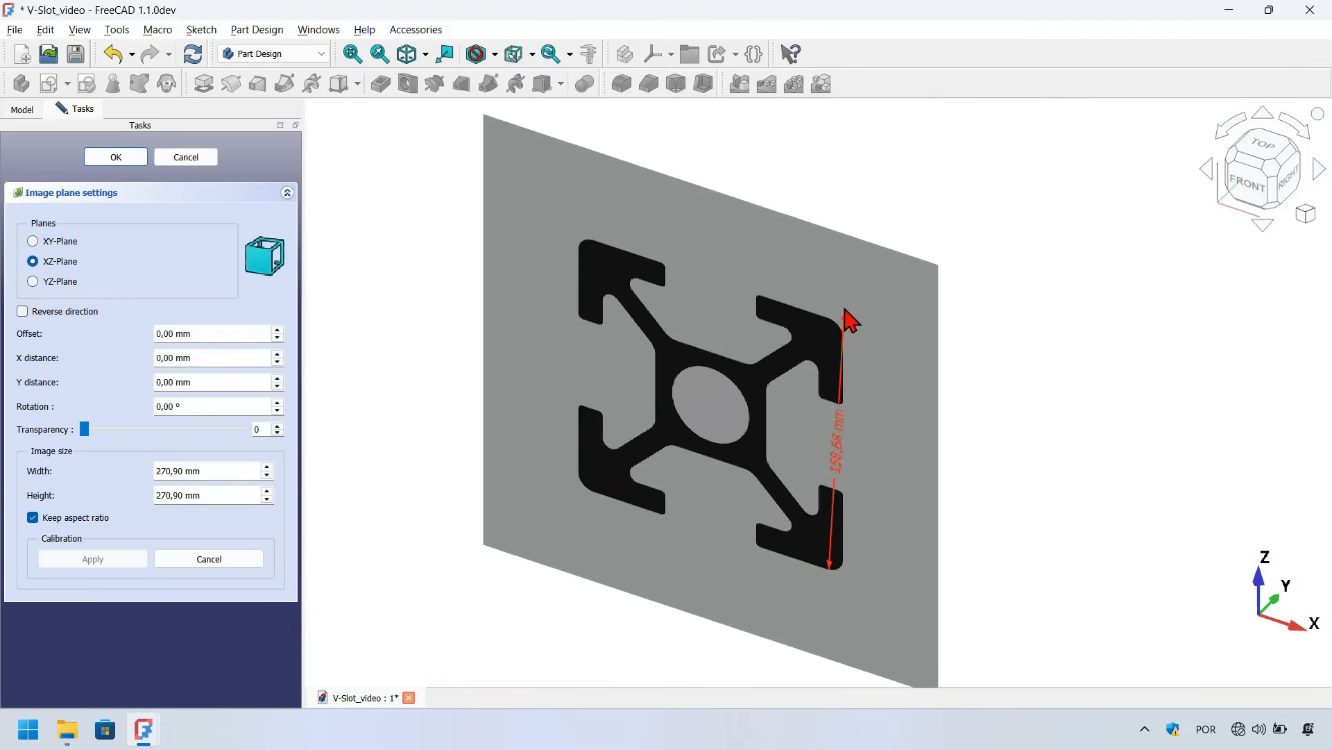
pyautogui.scroll(5, 839, 323)
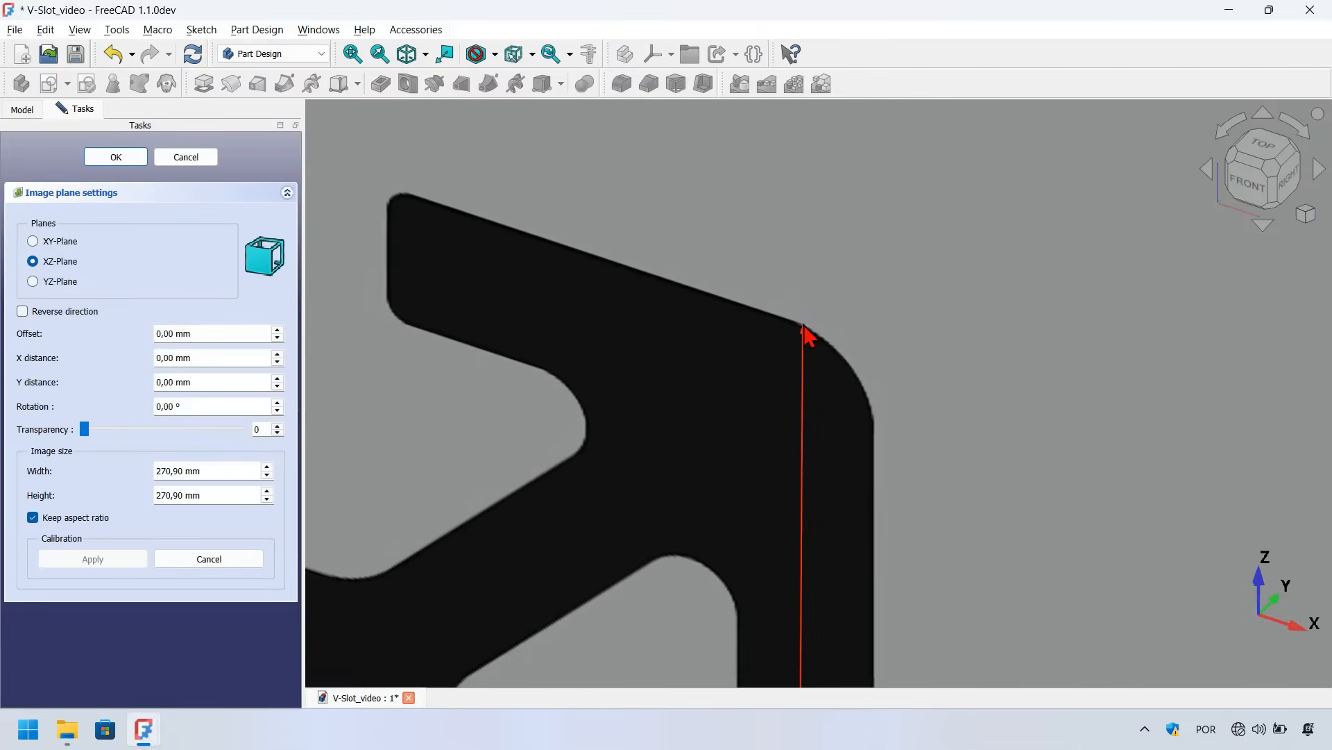
pyautogui.click(803, 324)
pyautogui.scroll(-5, 820, 258)
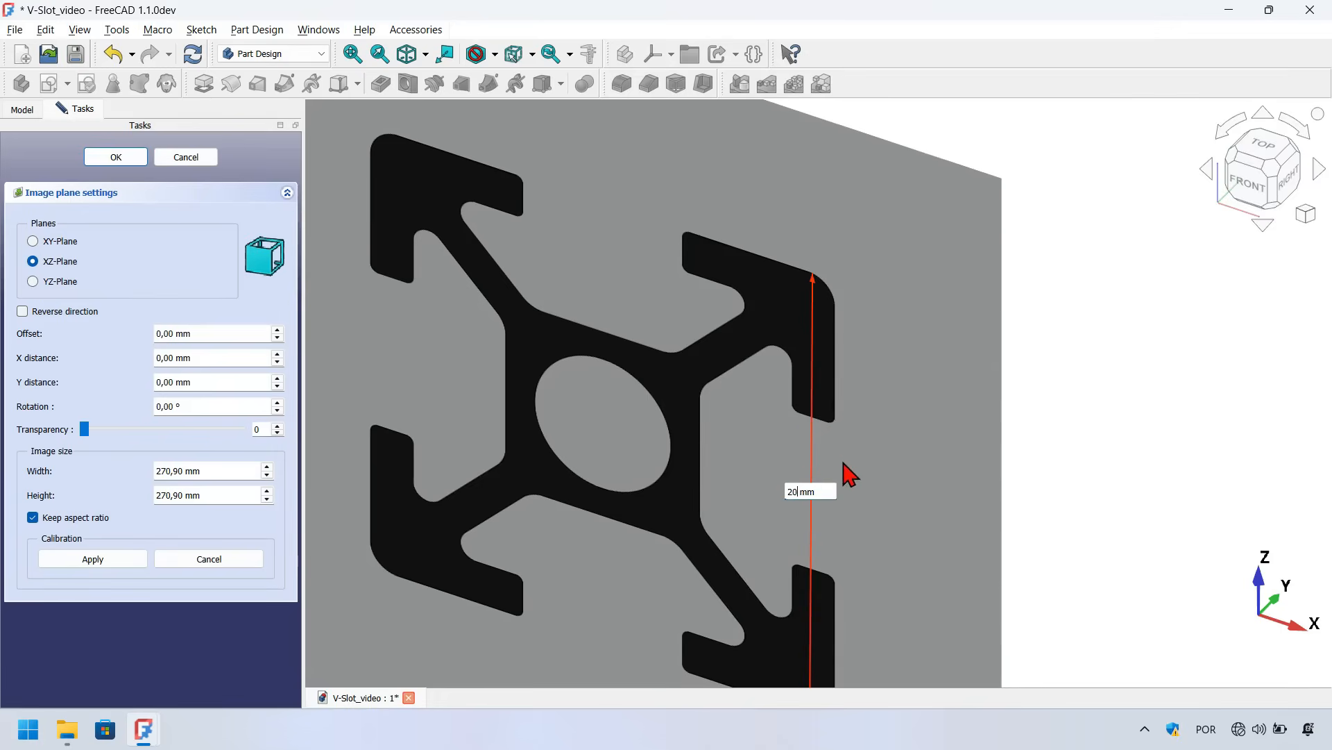
pyautogui.press('Return')
pyautogui.click(111, 159)
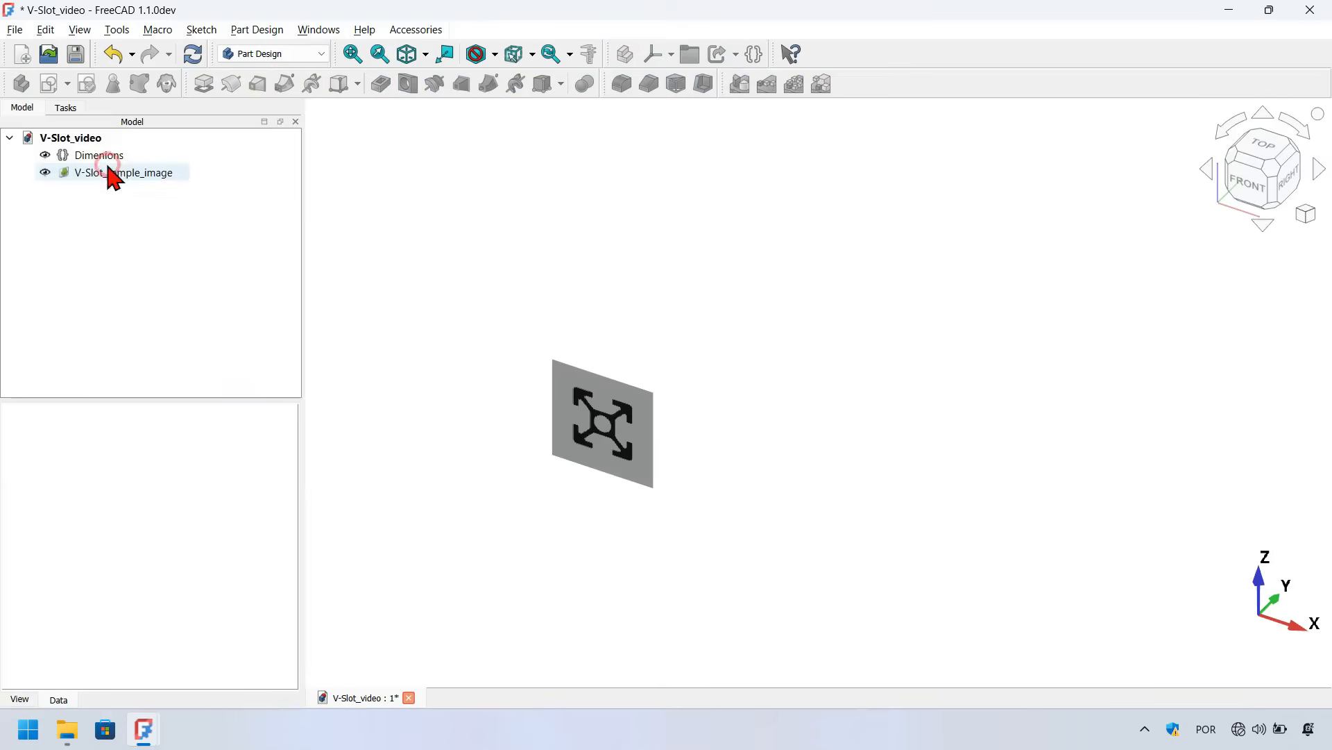
# Create a new body and rename it V-Slot_model
pyautogui.click(410, 208)
pyautogui.click(380, 55)
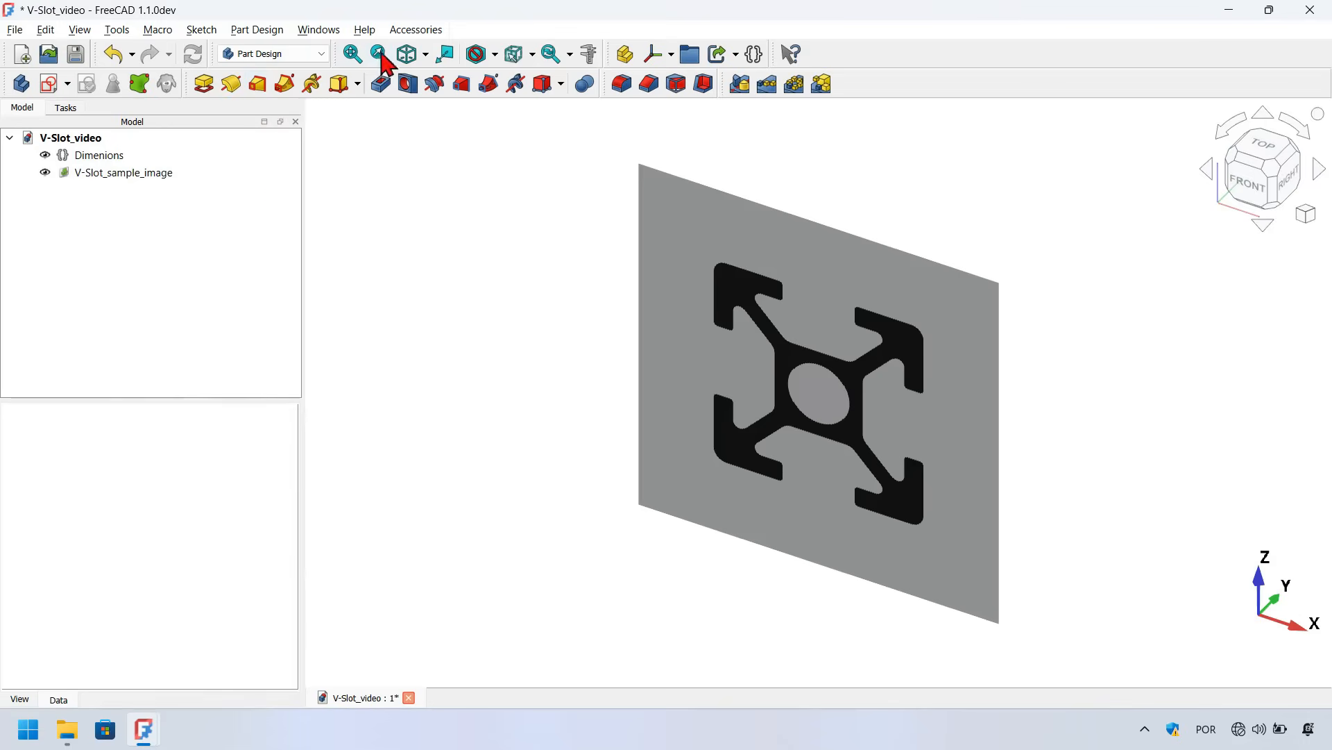
pyautogui.click(28, 87)
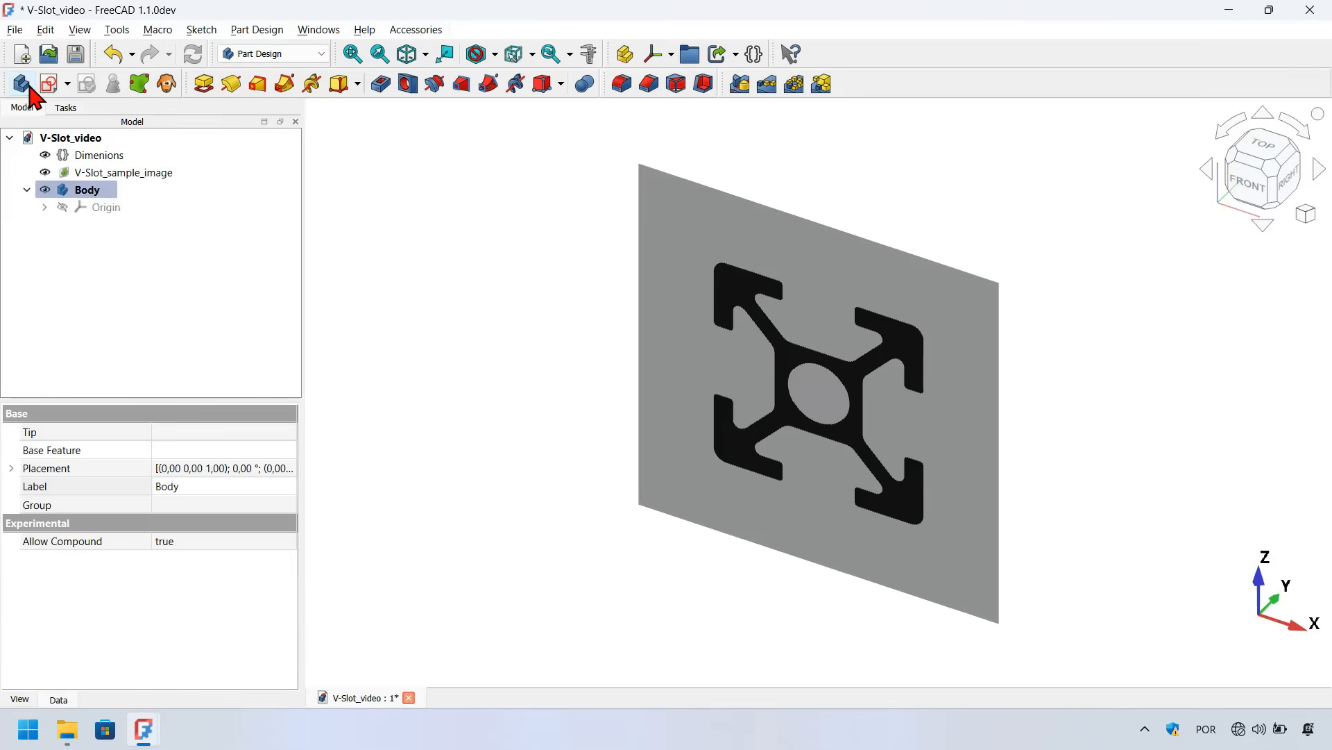
pyautogui.click(95, 195)
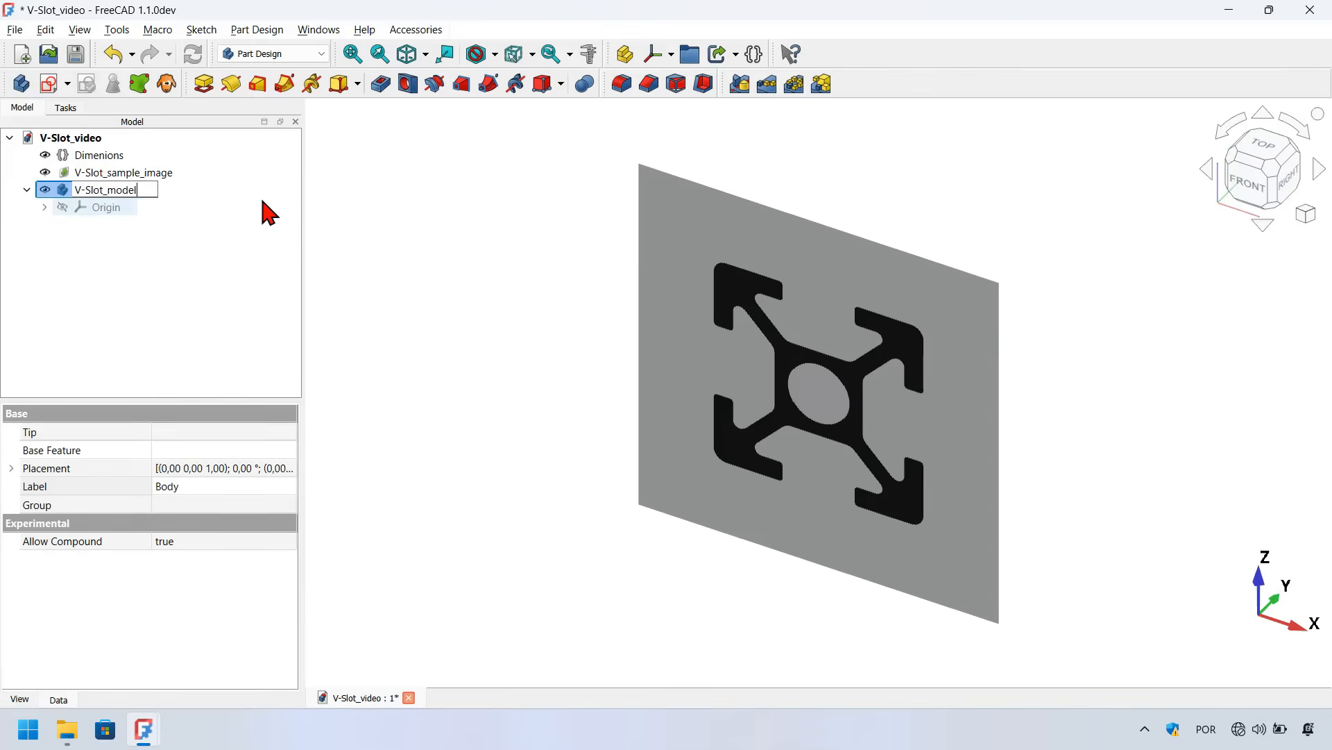
pyautogui.press('Return')
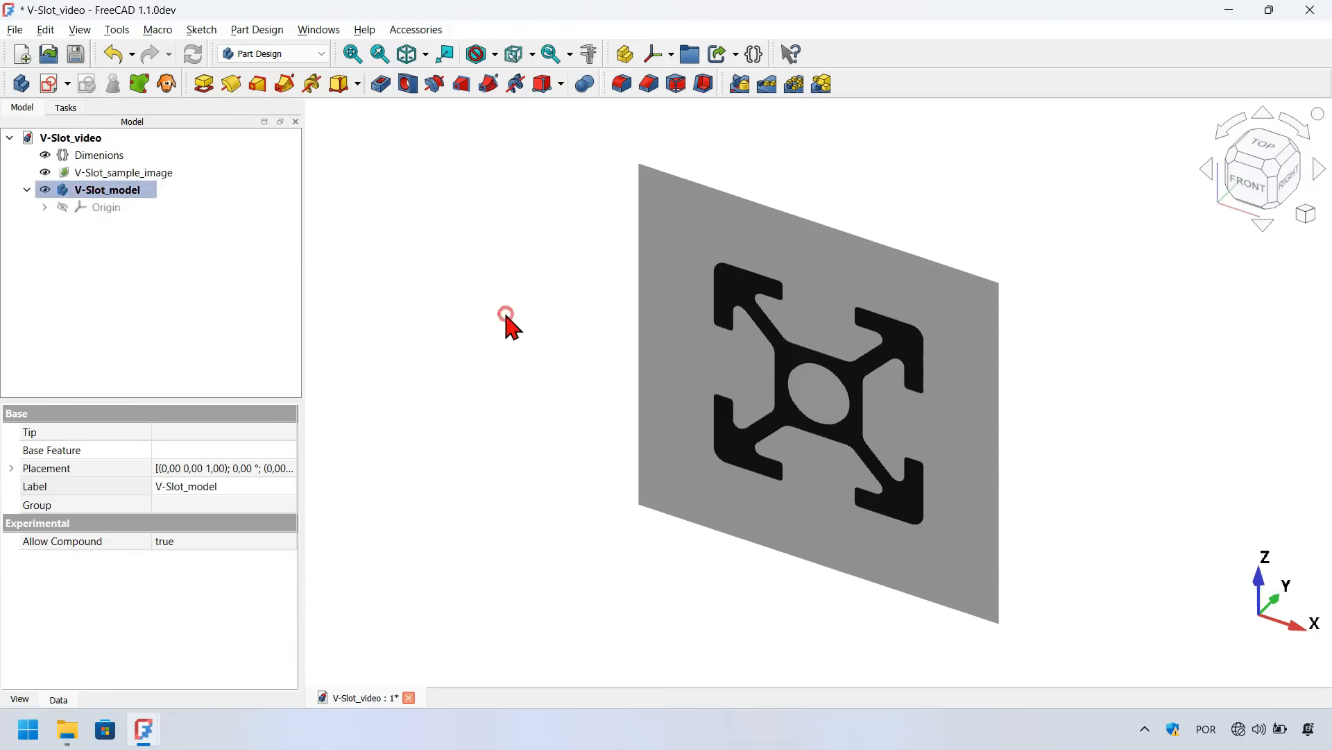
# Create a new sketch in the body attached to the XZ plane
pyautogui.click(506, 318)
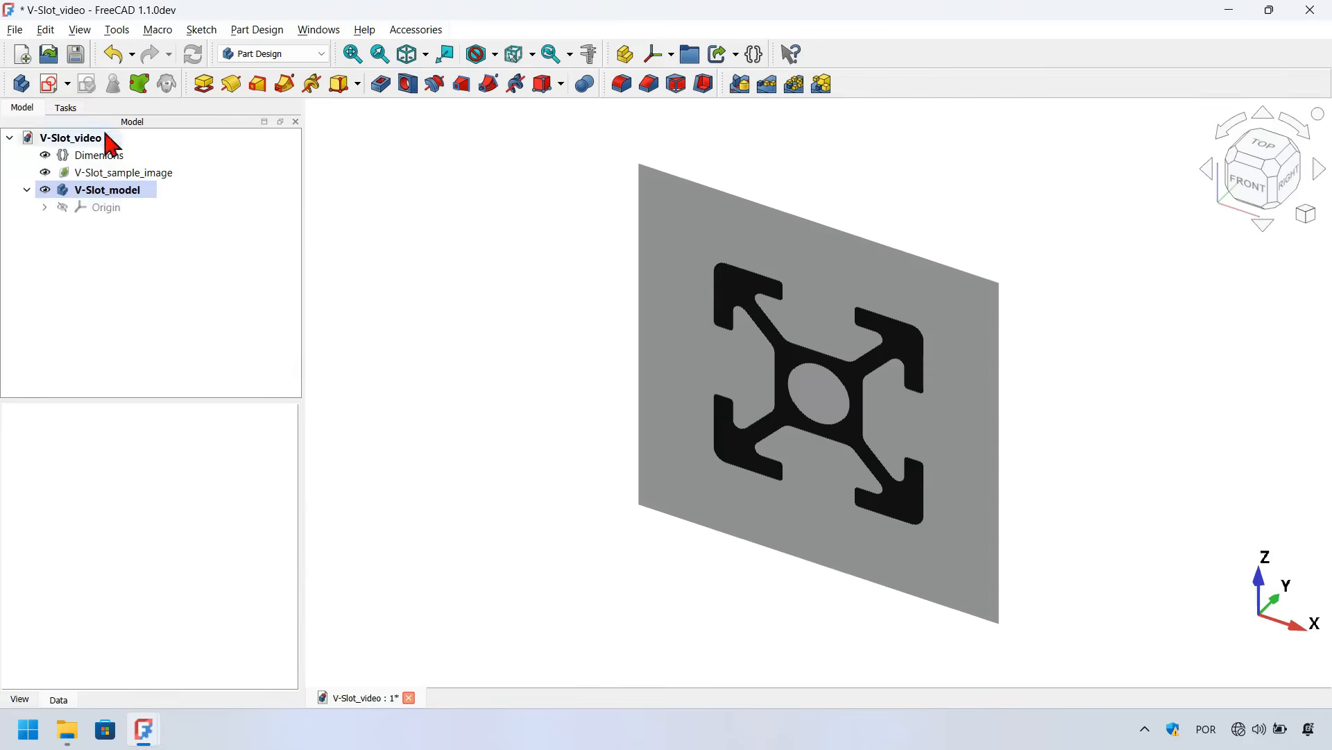
pyautogui.click(50, 91)
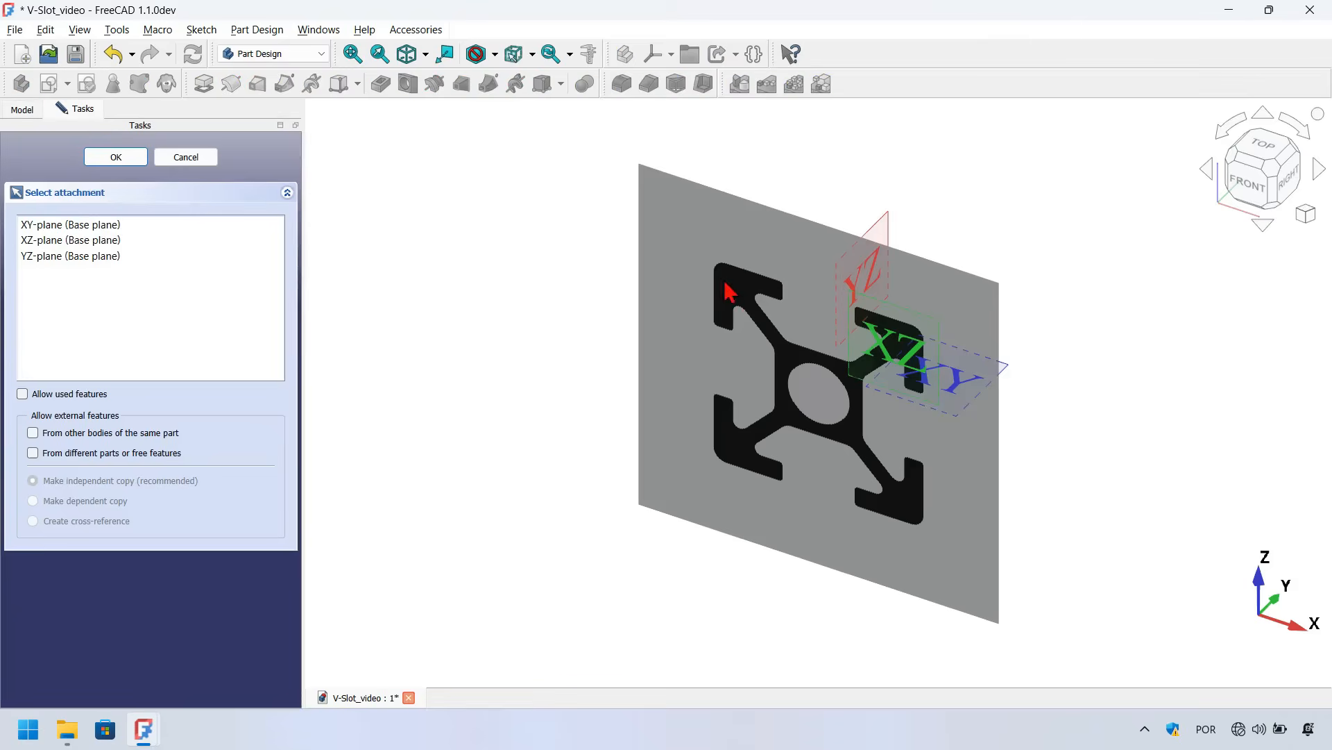
pyautogui.click(900, 331)
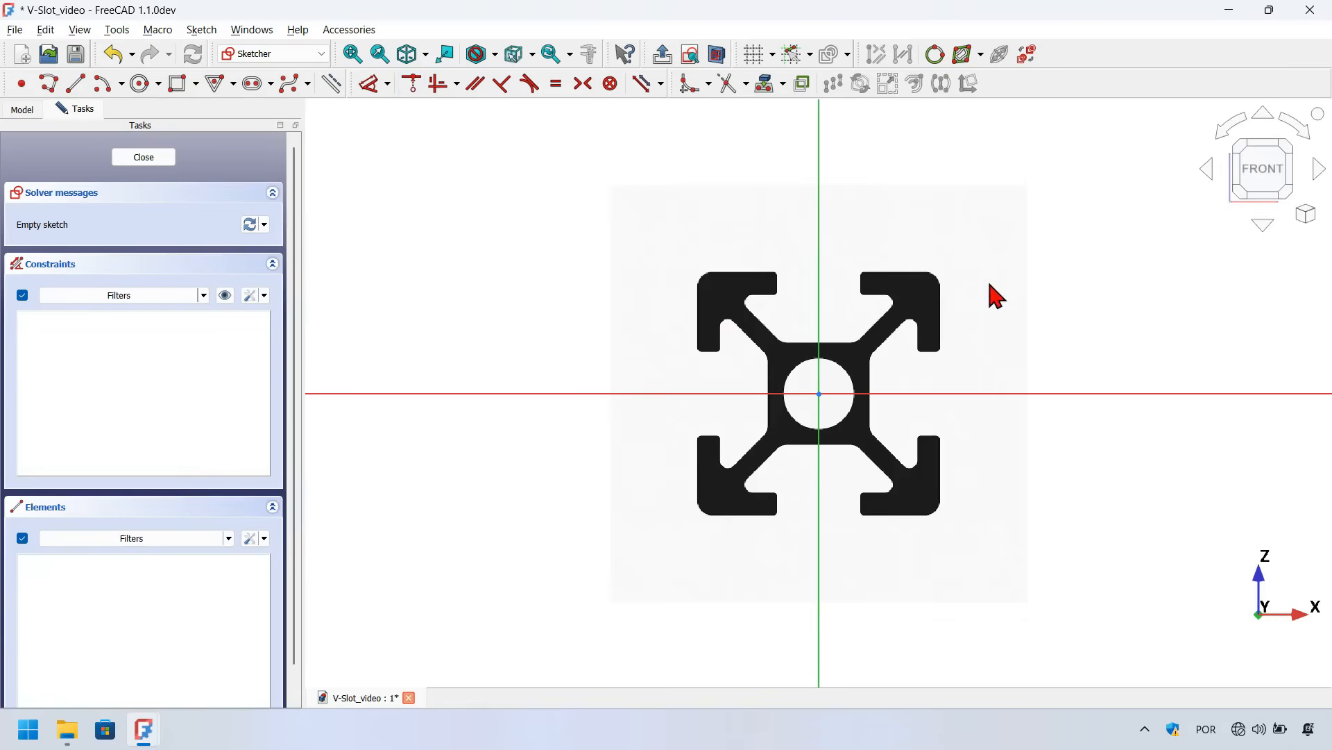
# Draw a vertical polyline segment on the vertical axis from the central hole's top edge to the core's upper edge
pyautogui.scroll(3, 1035, 301)
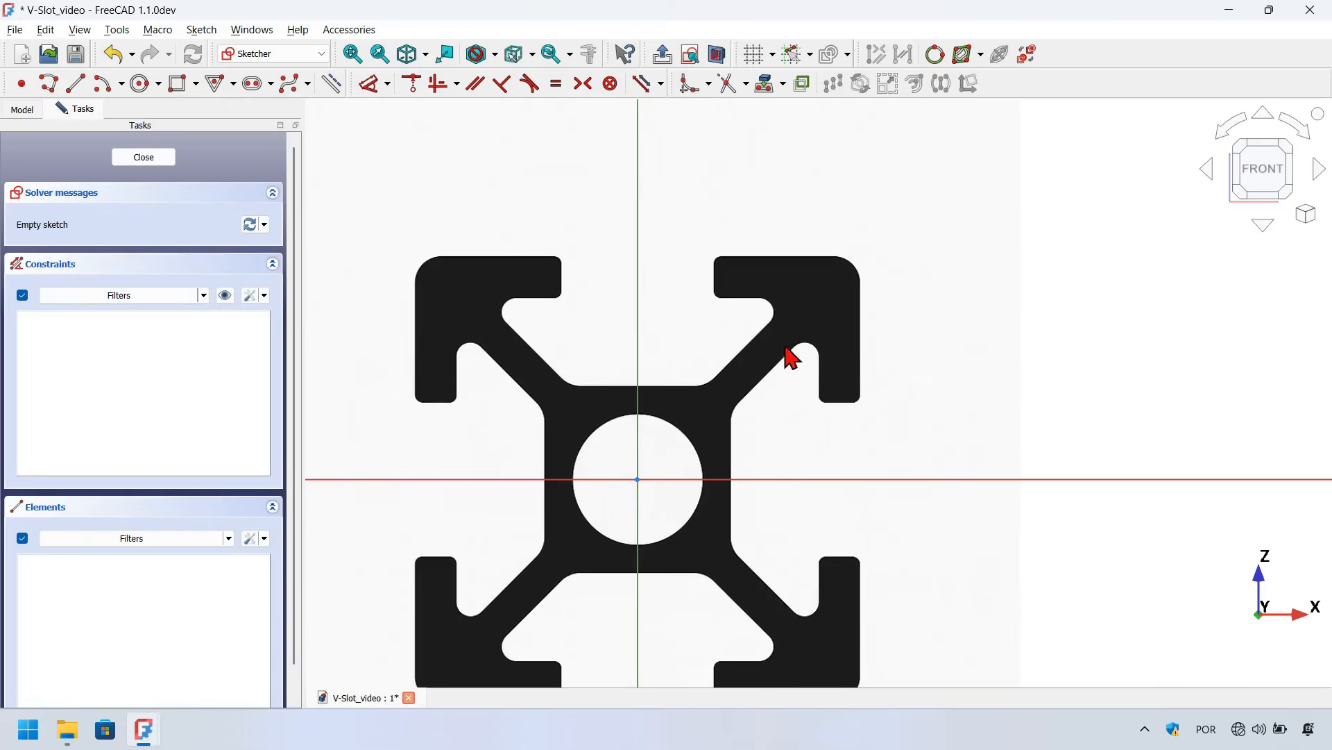
pyautogui.scroll(2, 826, 259)
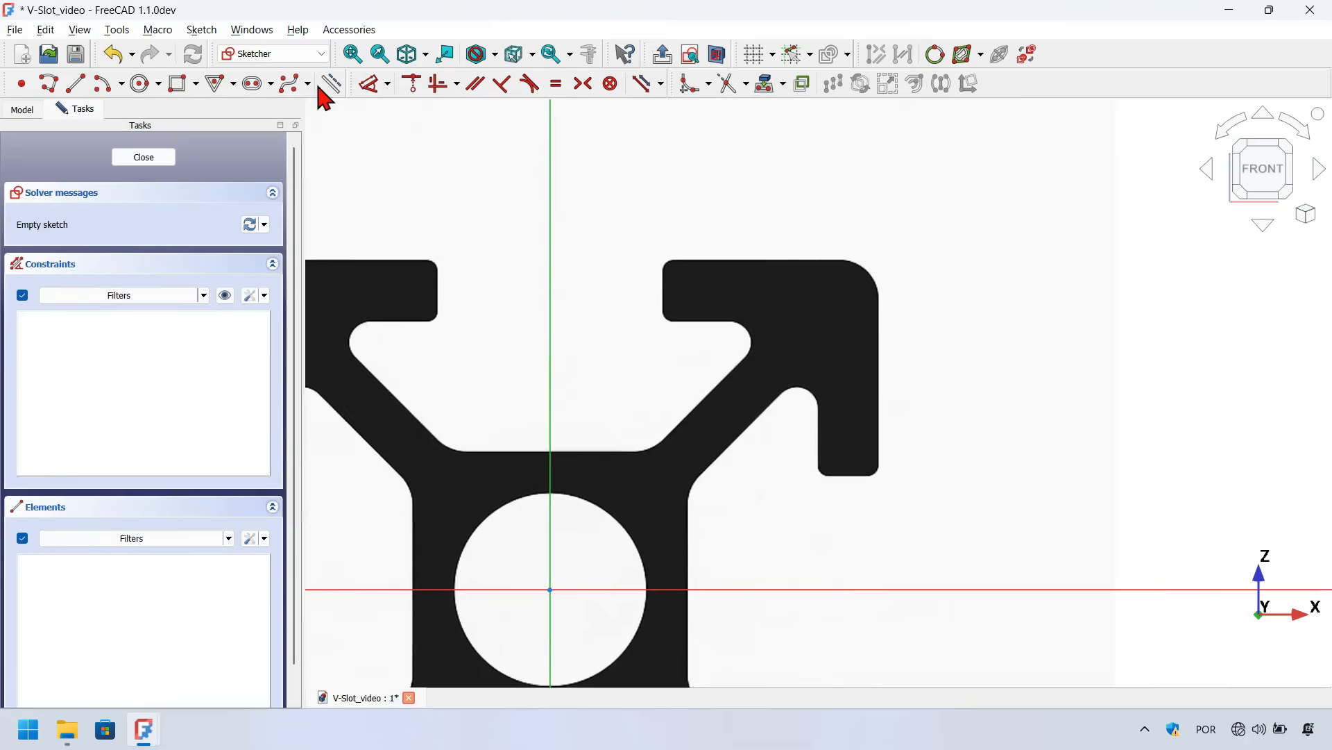
pyautogui.click(48, 80)
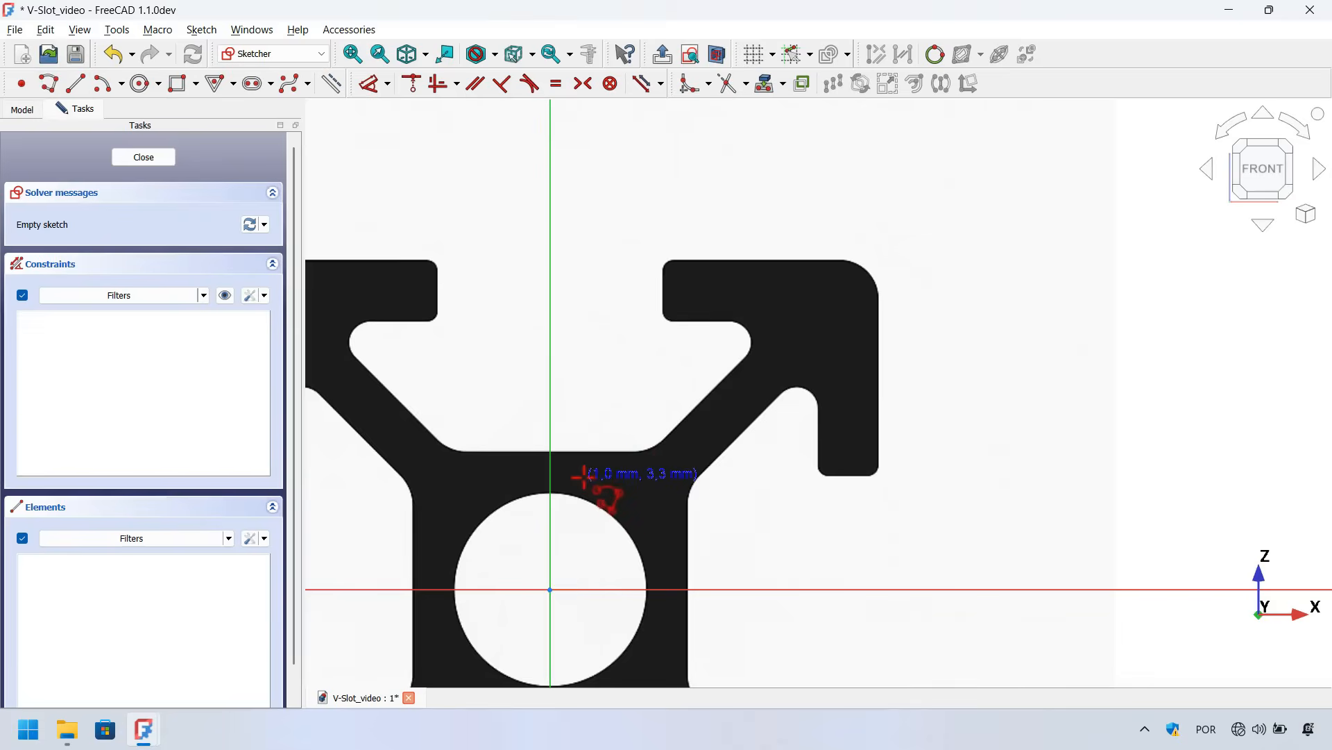
pyautogui.scroll(4, 583, 474)
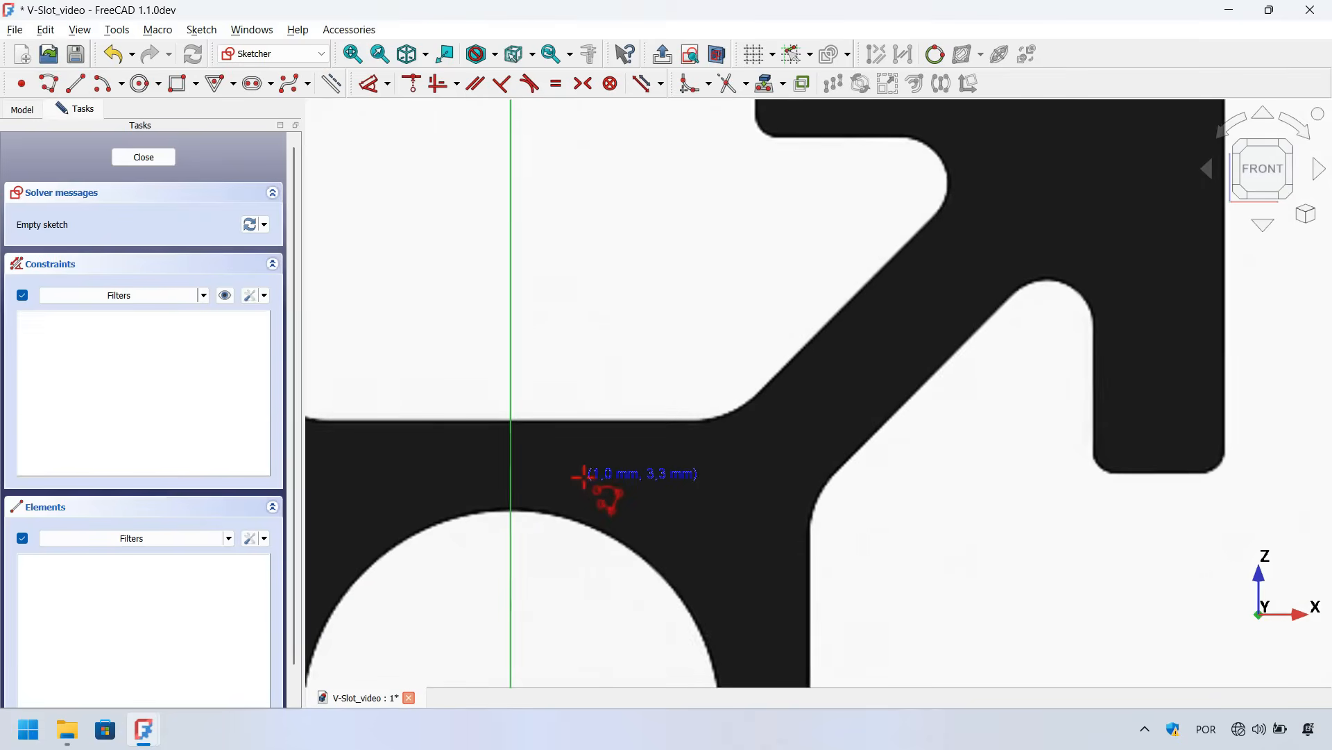
pyautogui.click(508, 512)
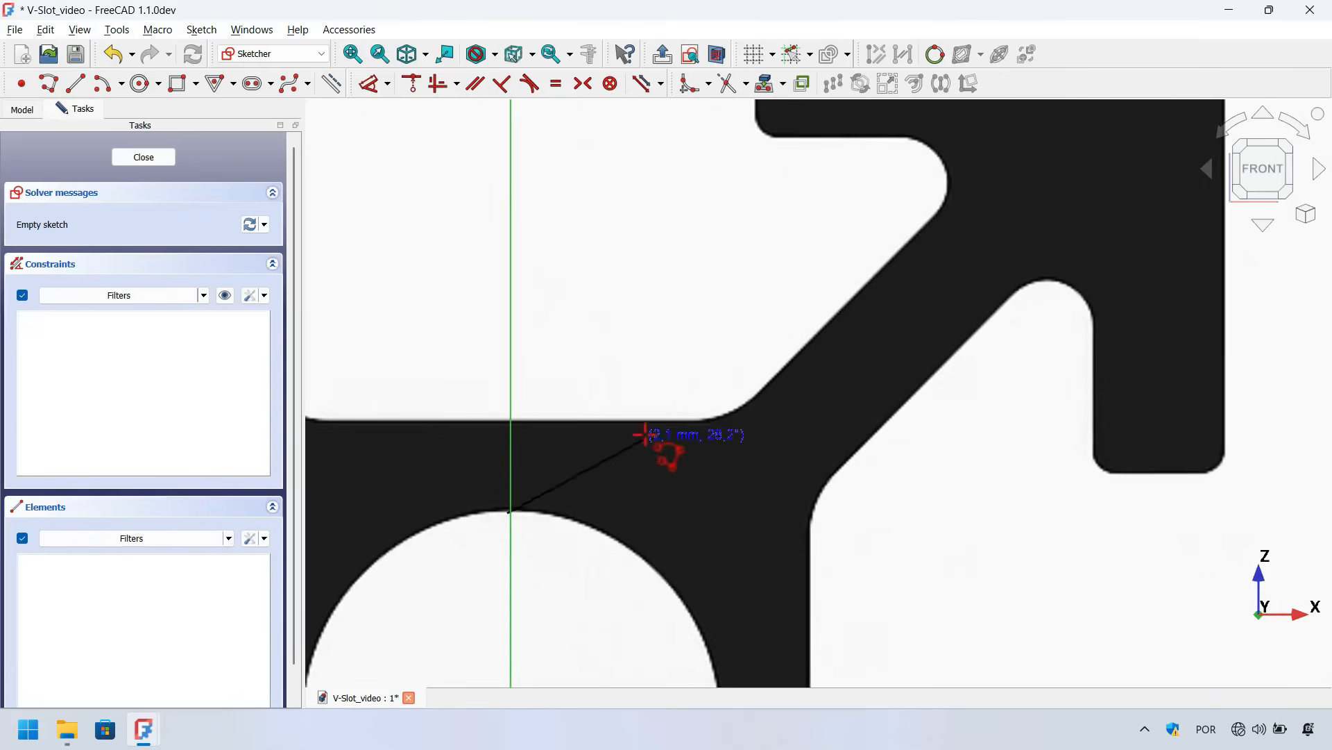
pyautogui.click(510, 419)
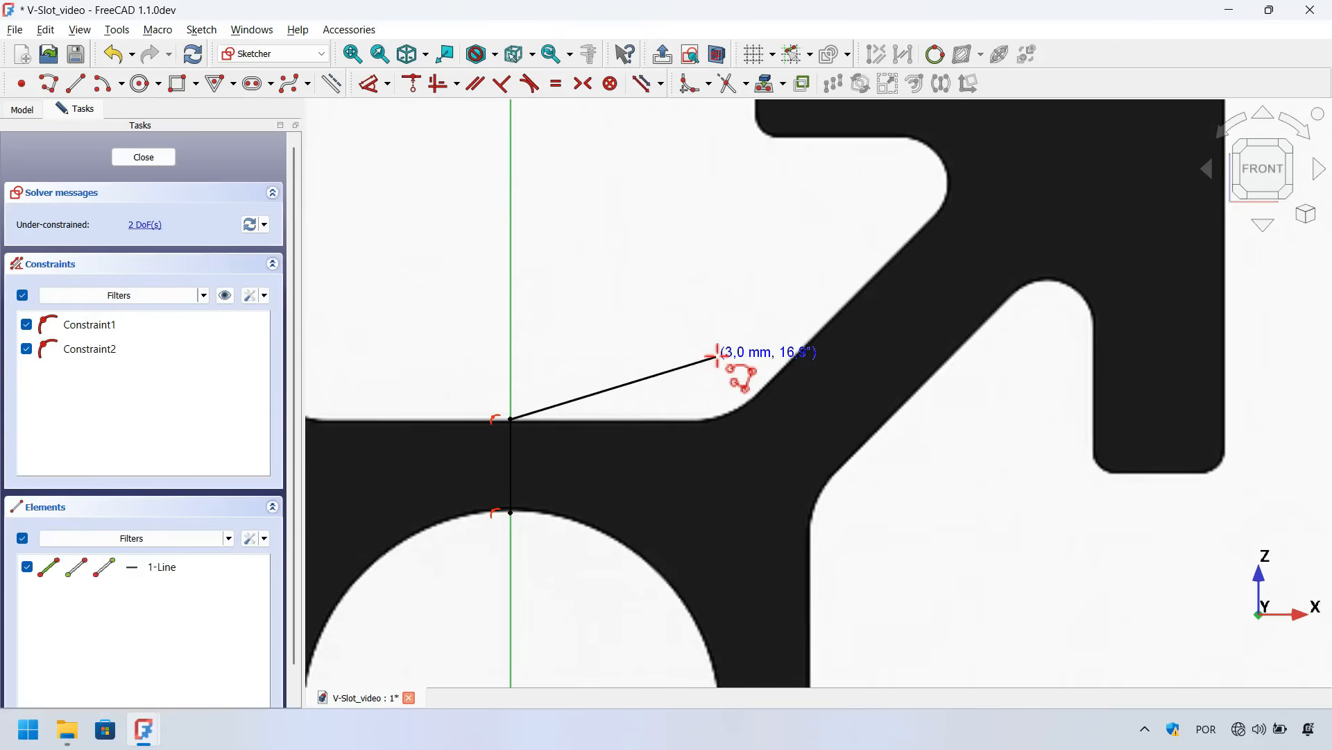
pyautogui.press('Escape')
# Set the Sketcher creating-line and unconstrained geometry colours to red in Preferences and apply them
pyautogui.click(45, 29)
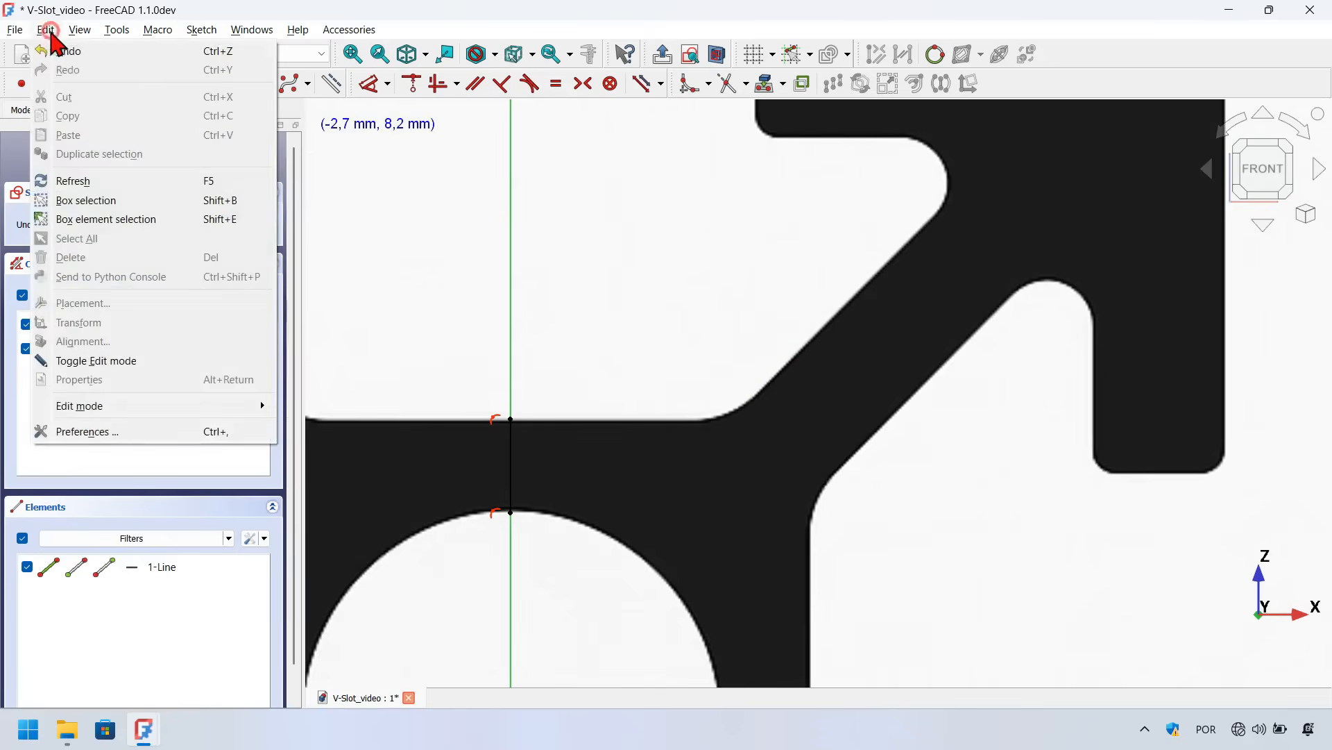
pyautogui.click(173, 435)
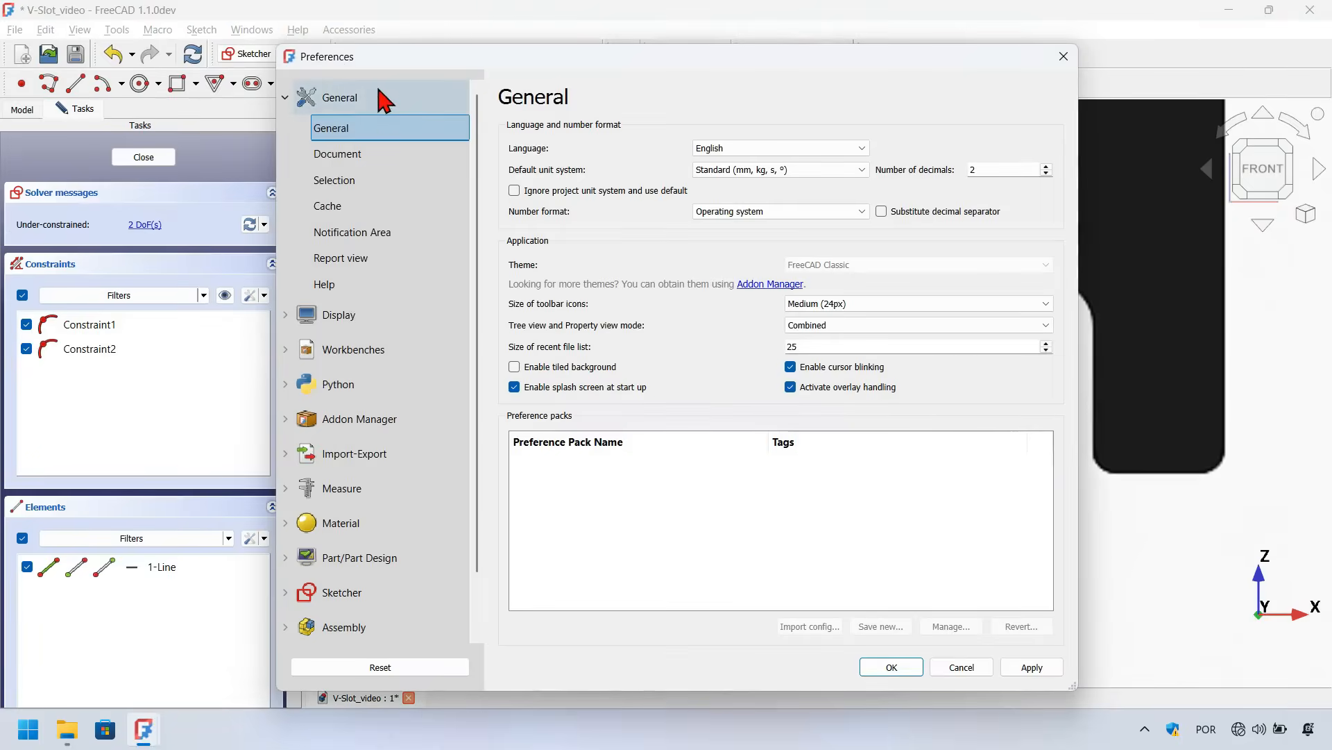
pyautogui.click(367, 594)
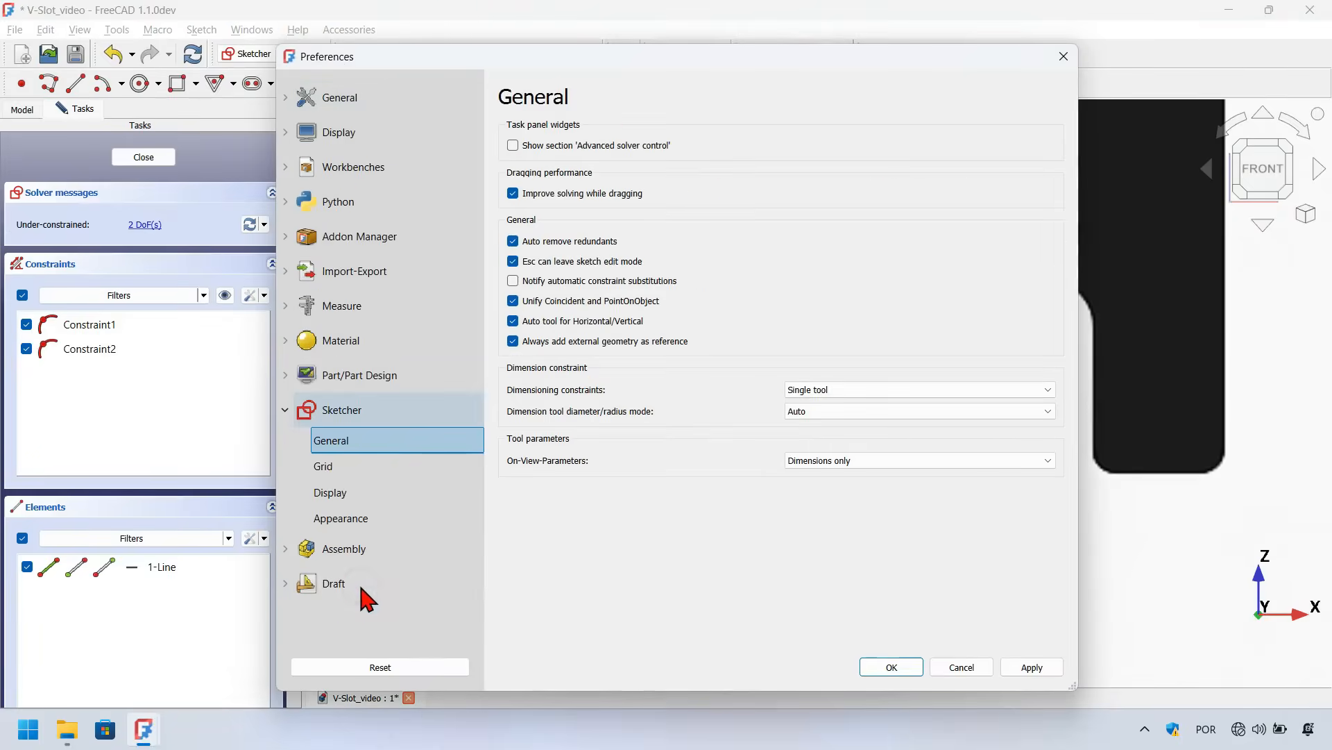
pyautogui.click(398, 534)
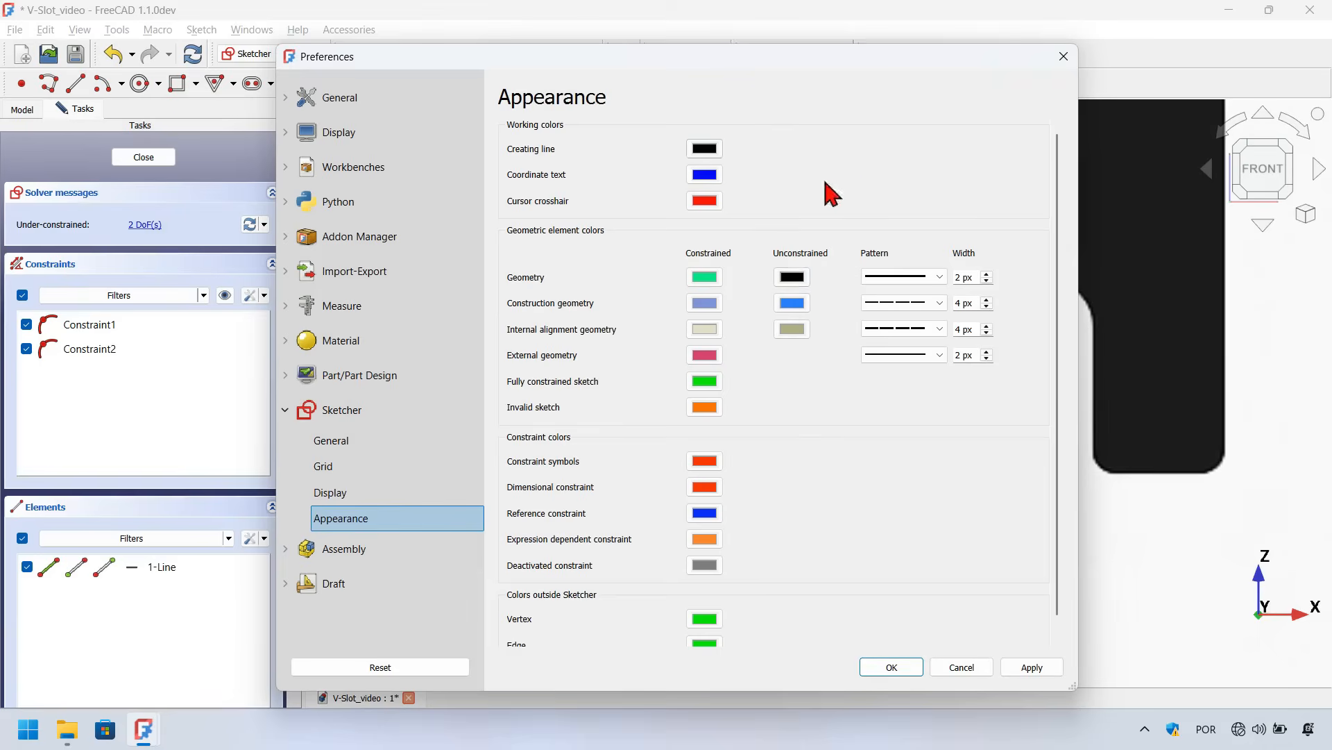
pyautogui.click(706, 151)
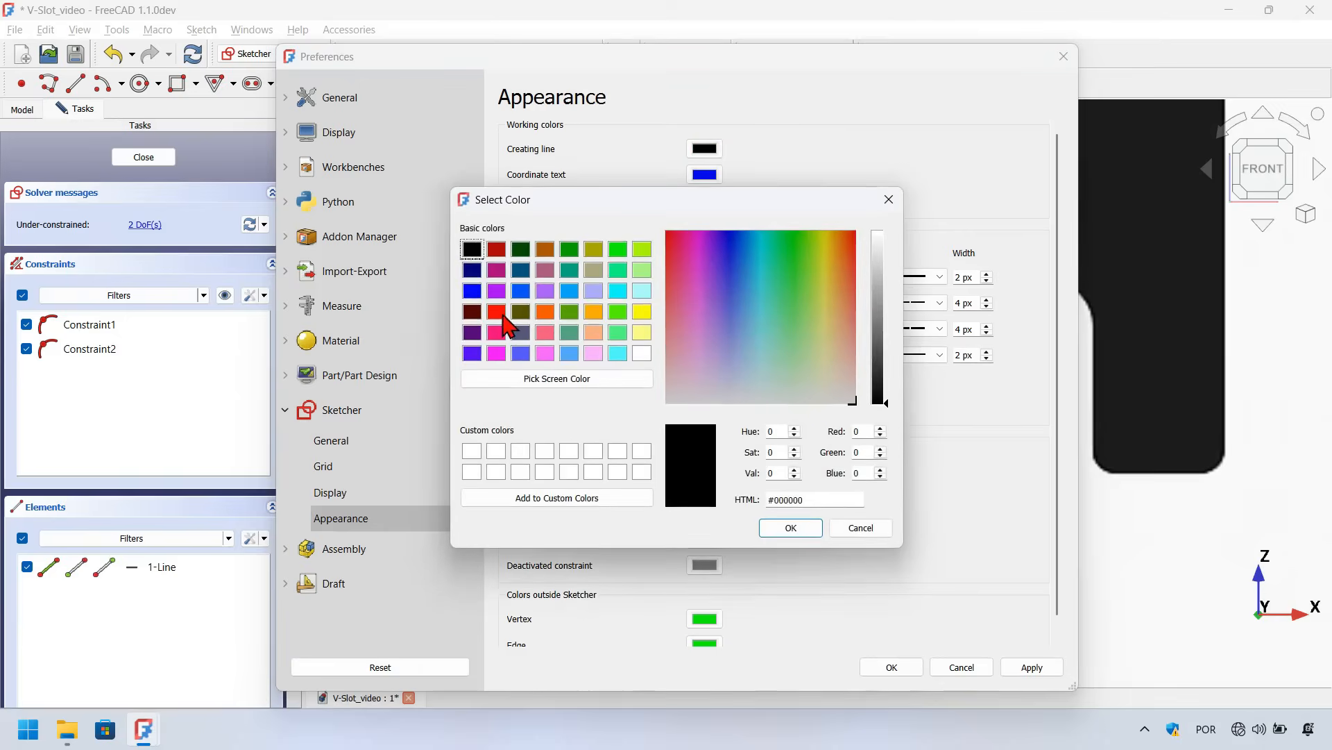
pyautogui.click(497, 313)
pyautogui.press('Return')
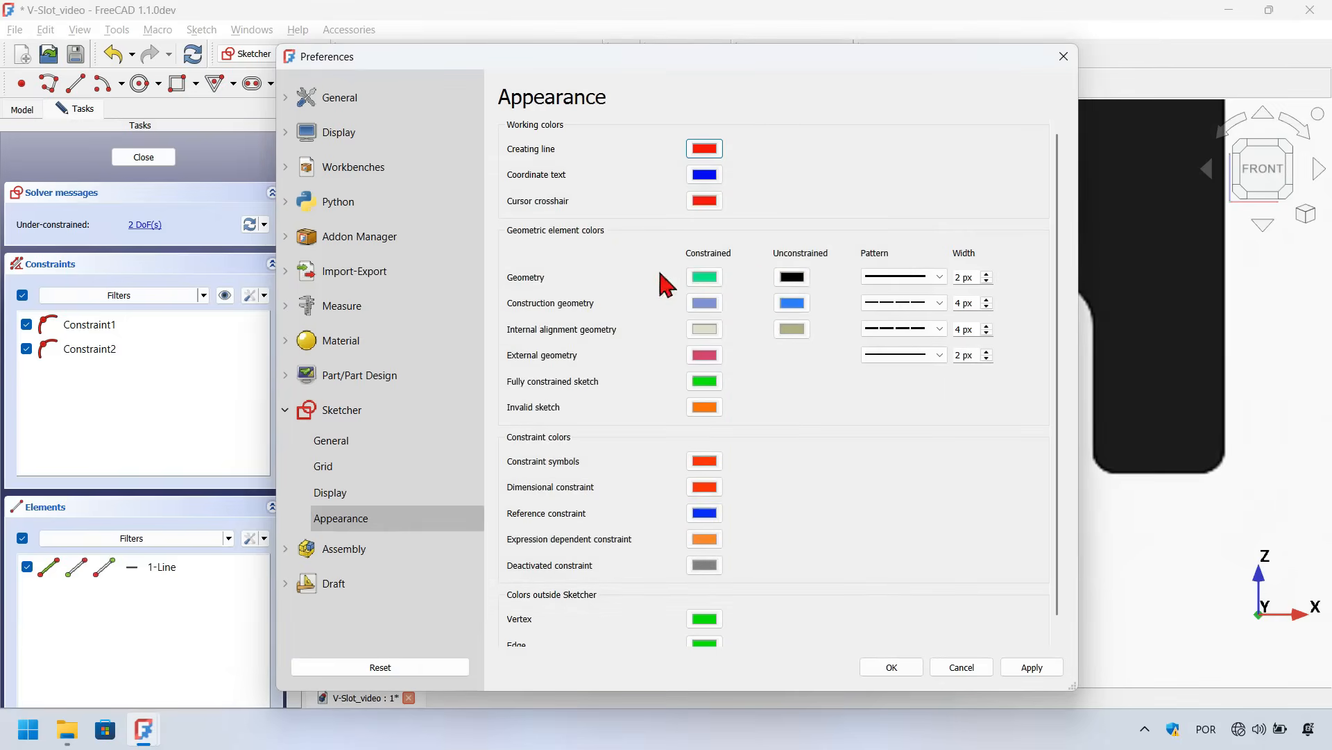
pyautogui.click(792, 277)
pyautogui.click(499, 311)
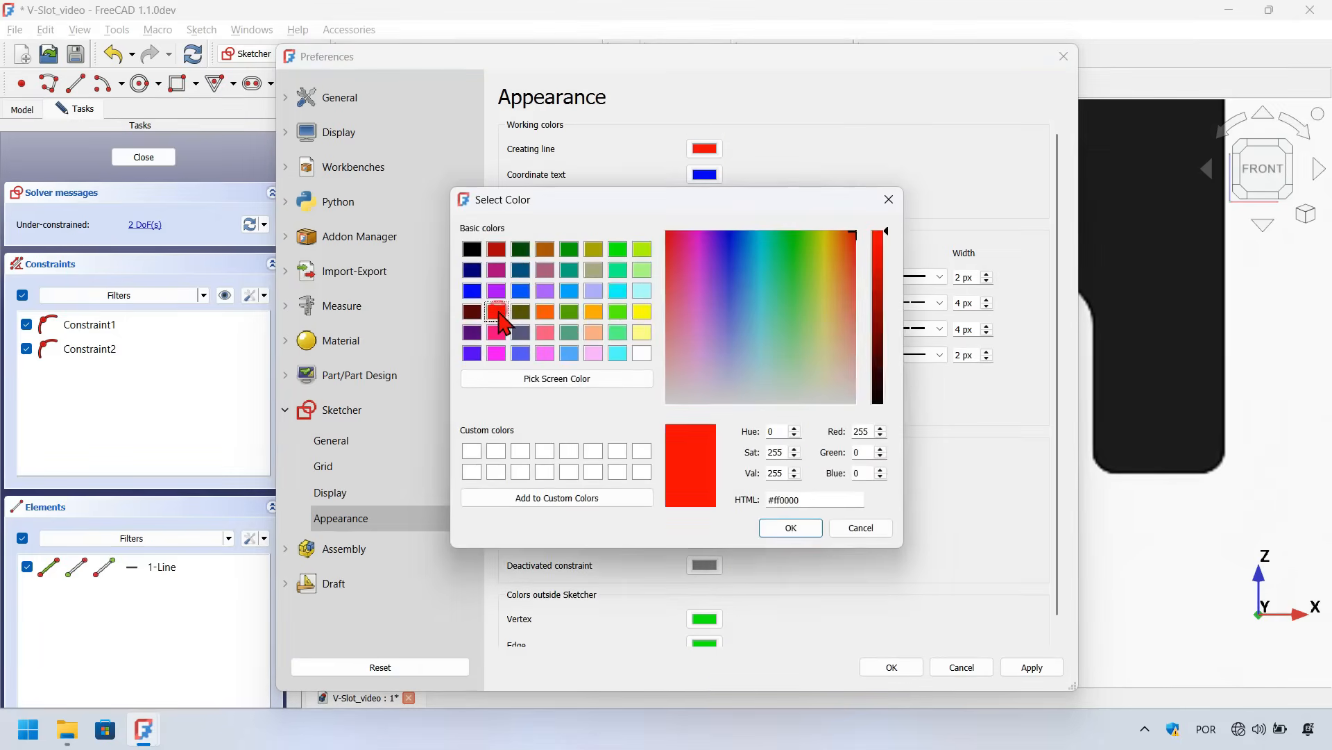
pyautogui.press('Return')
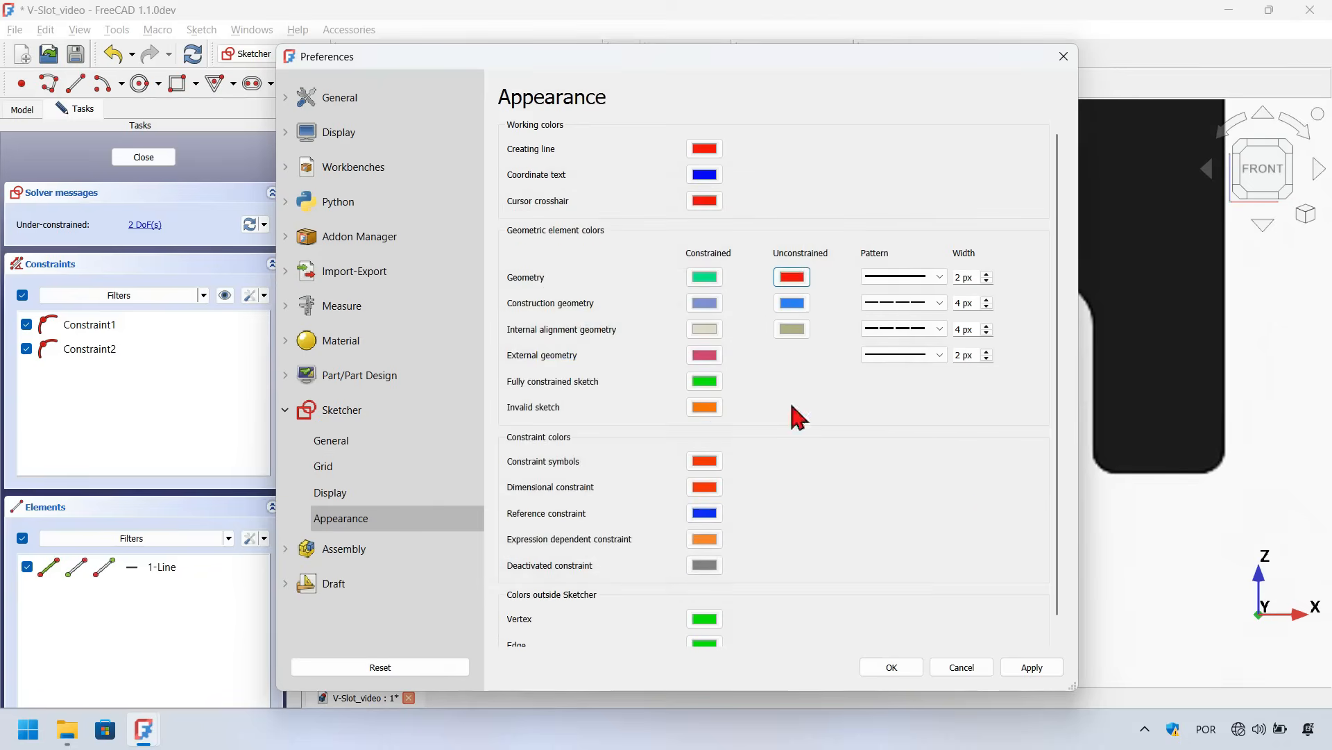
pyautogui.click(1034, 670)
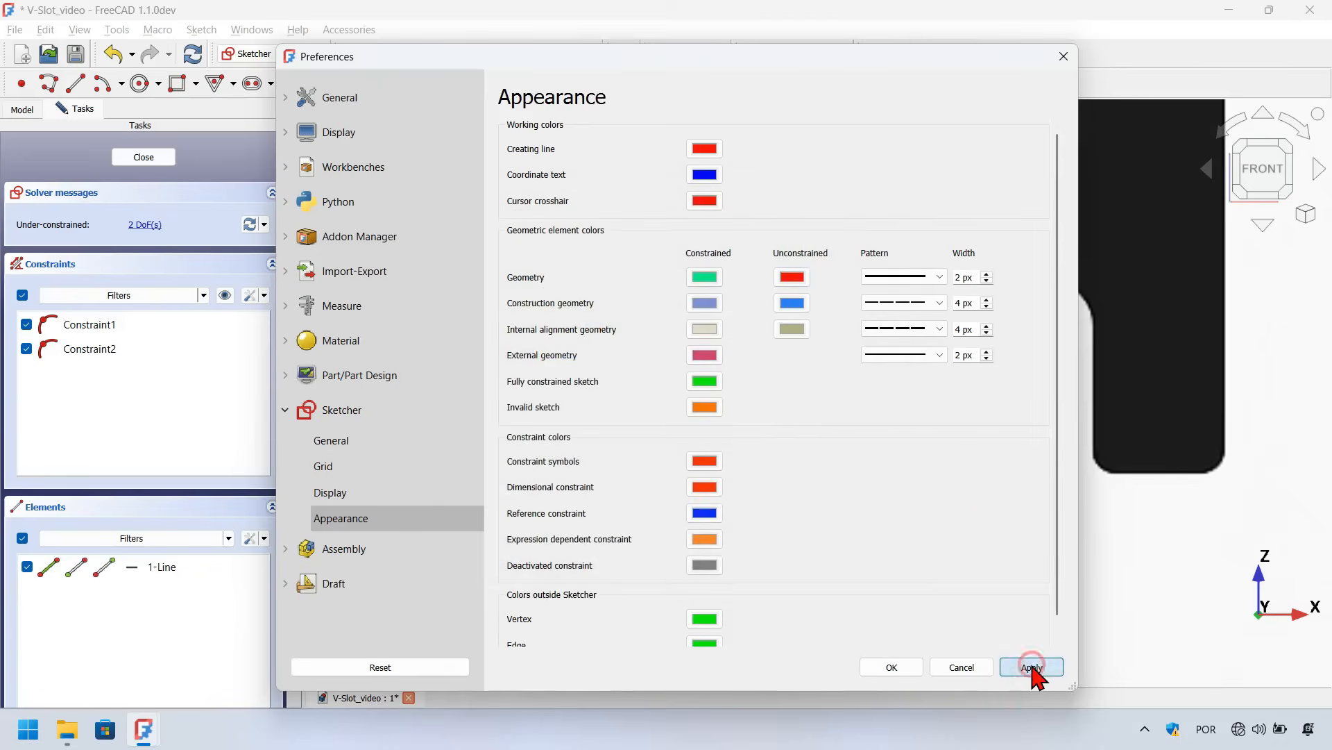
pyautogui.click(902, 667)
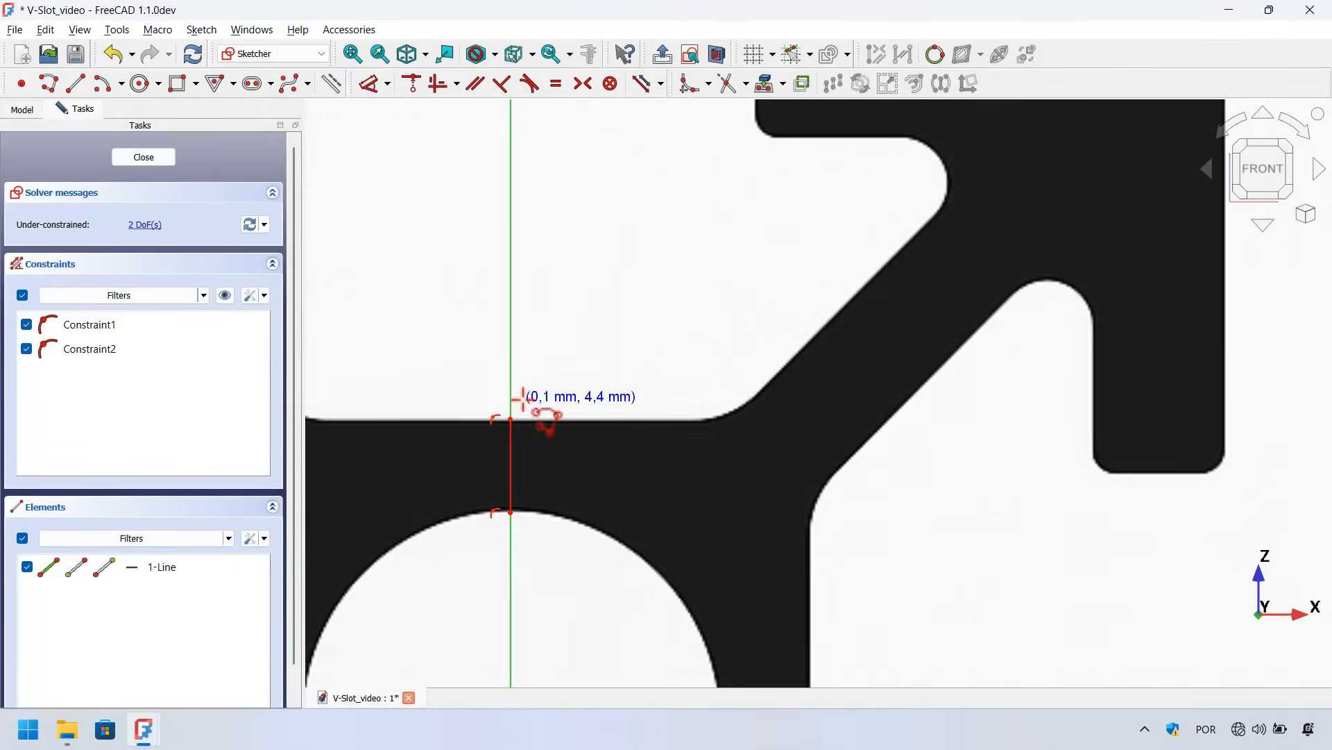
# Trace the outline with a polyline along the core's upper edge, up the diagonal arm to the upper-right slot lip
pyautogui.click(512, 418)
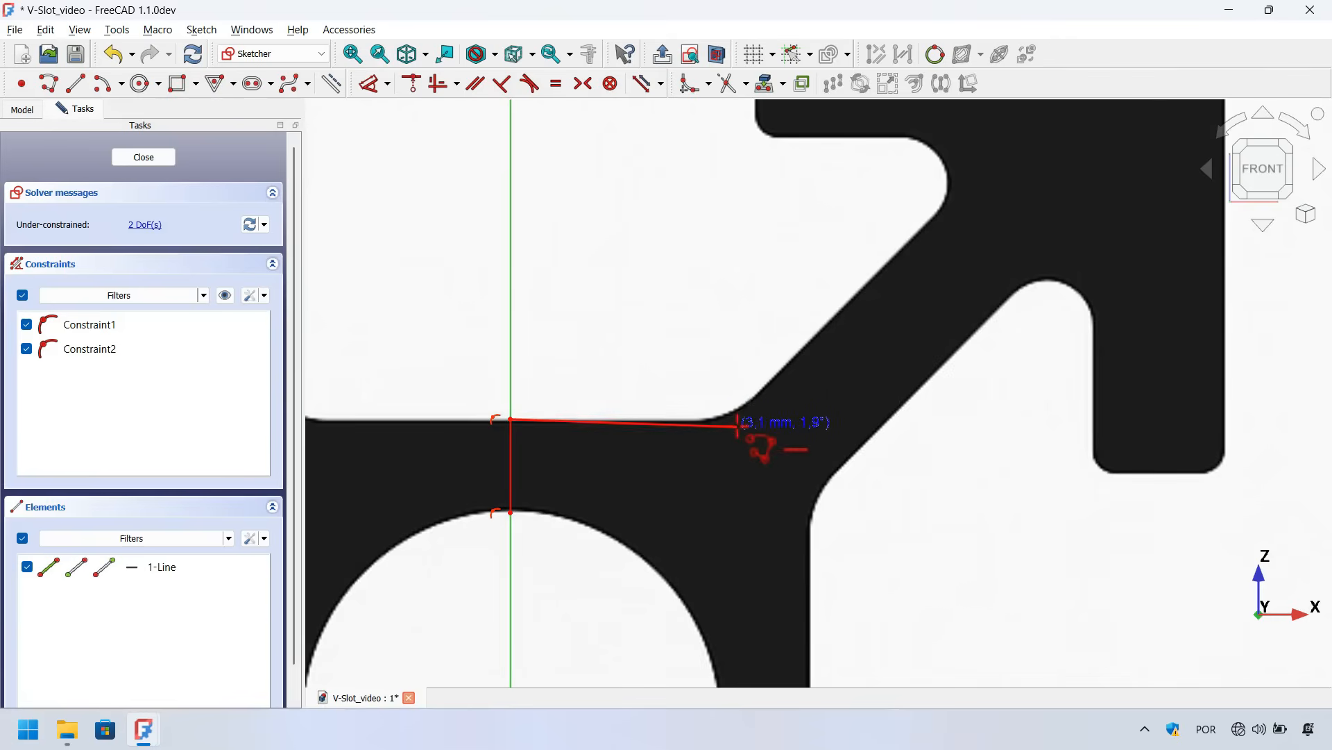
pyautogui.click(748, 416)
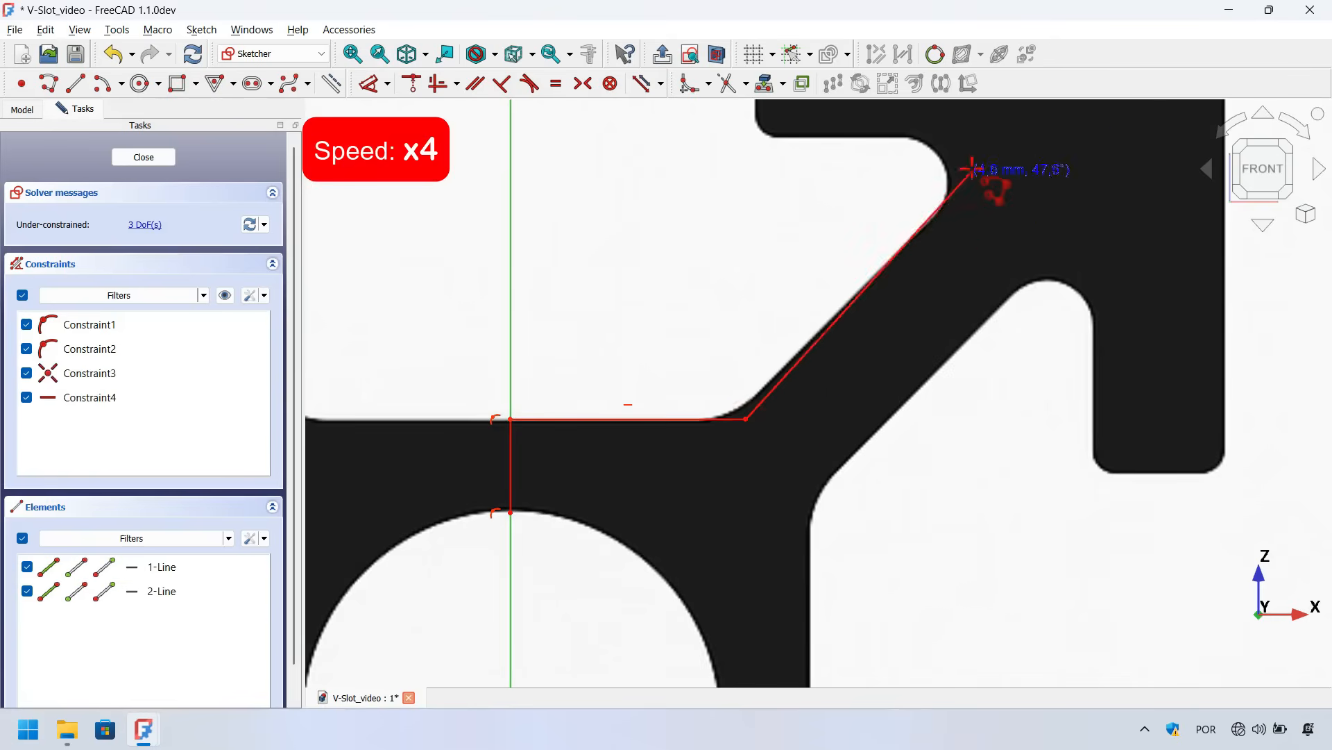
pyautogui.click(1020, 128)
pyautogui.click(766, 127)
pyautogui.scroll(-5, 650, 400)
pyautogui.scroll(4, 652, 397)
pyautogui.click(635, 307)
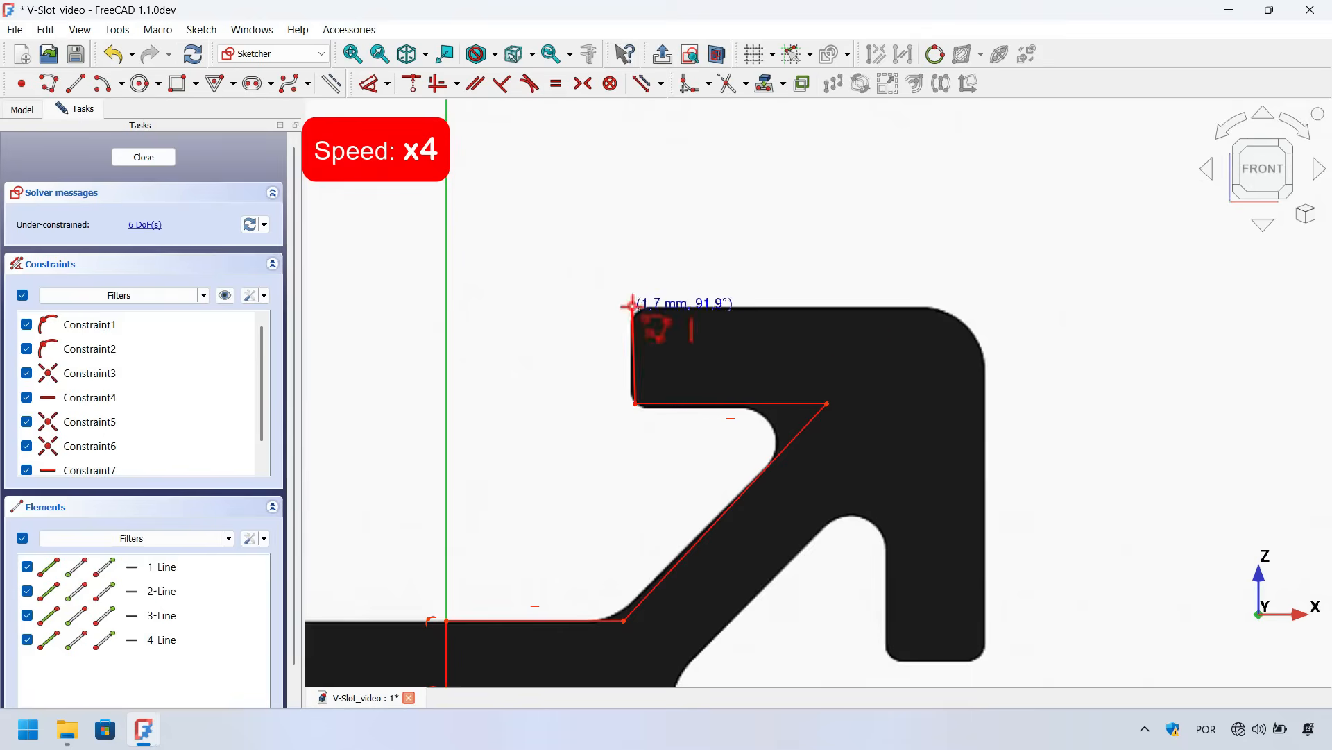
# Continue the polyline around the slot: down its outer edge, across its bottom, and up the lip's inner edge
pyautogui.click(994, 307)
pyautogui.click(995, 667)
pyautogui.click(886, 666)
pyautogui.click(886, 472)
pyautogui.scroll(-2, 824, 551)
pyautogui.scroll(3, 759, 482)
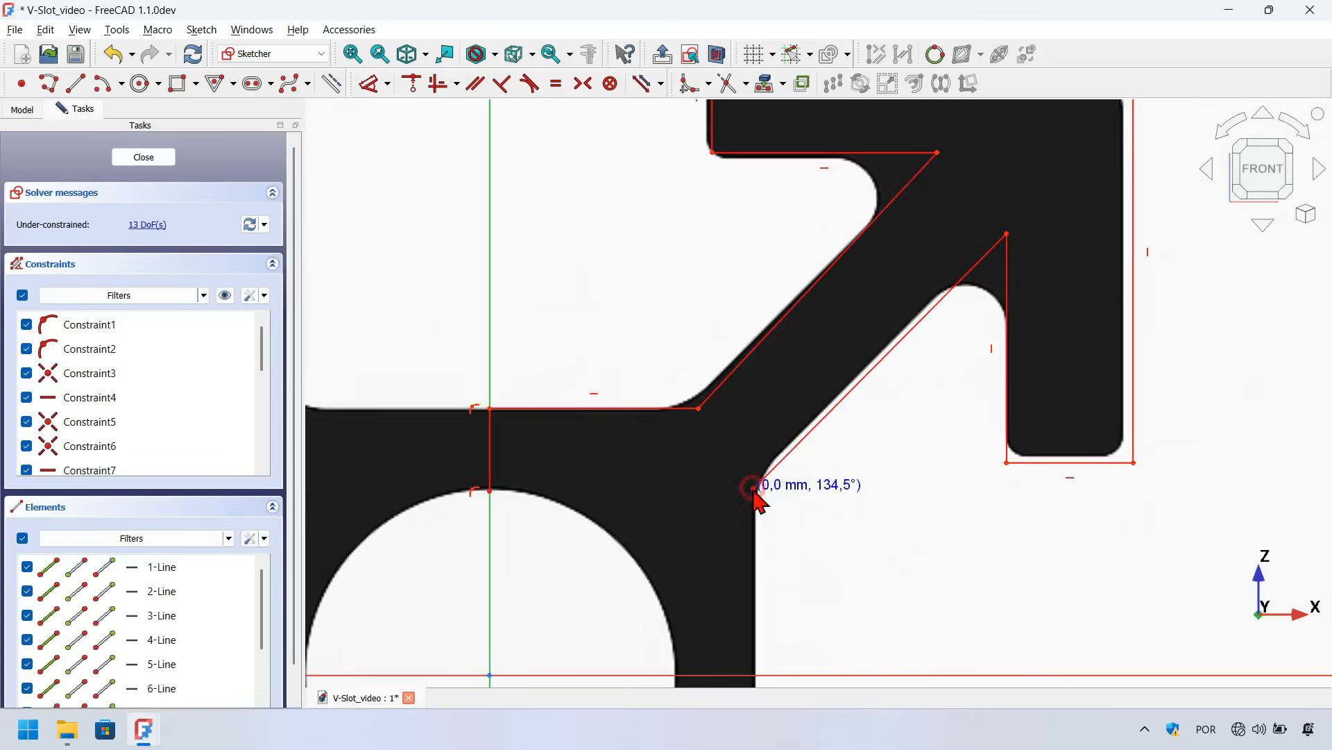
# Extend the polyline down the lower diagonal and vertical edge to the horizontal axis, ending at the central hole's edge
pyautogui.click(753, 489)
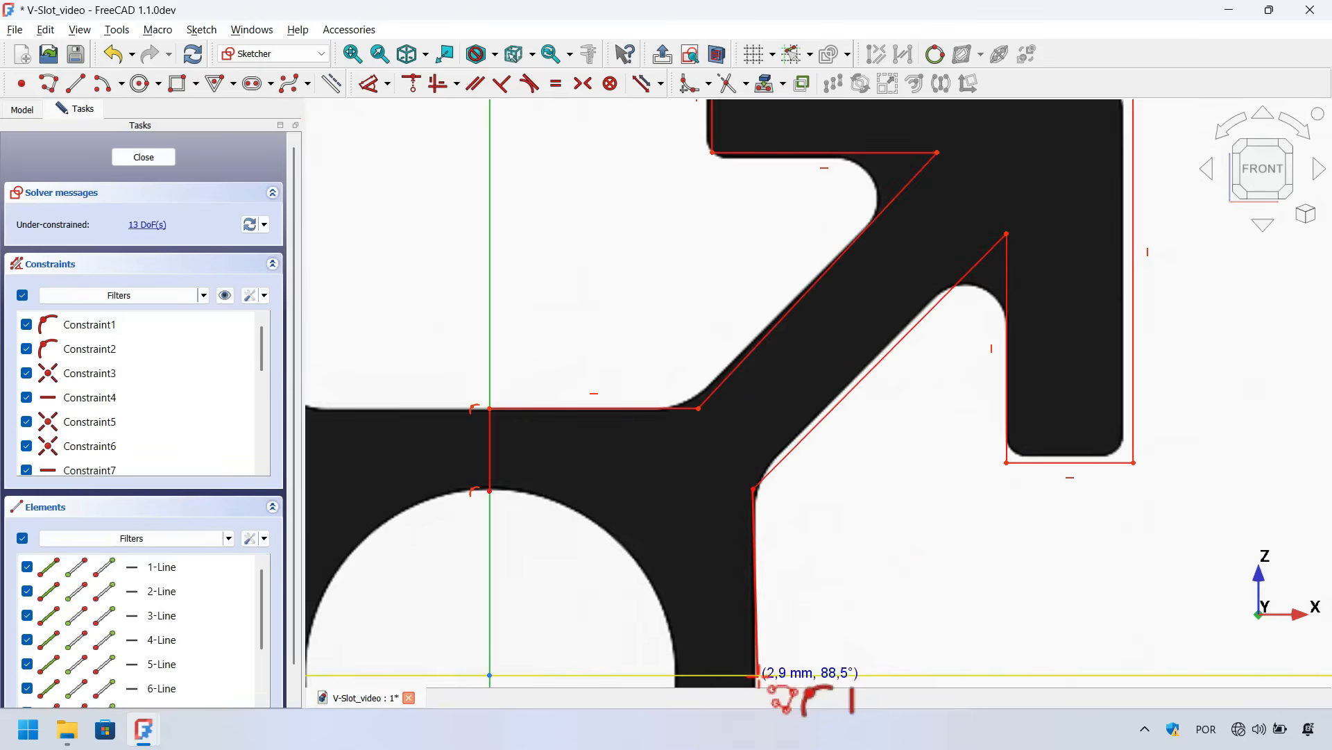
pyautogui.click(758, 673)
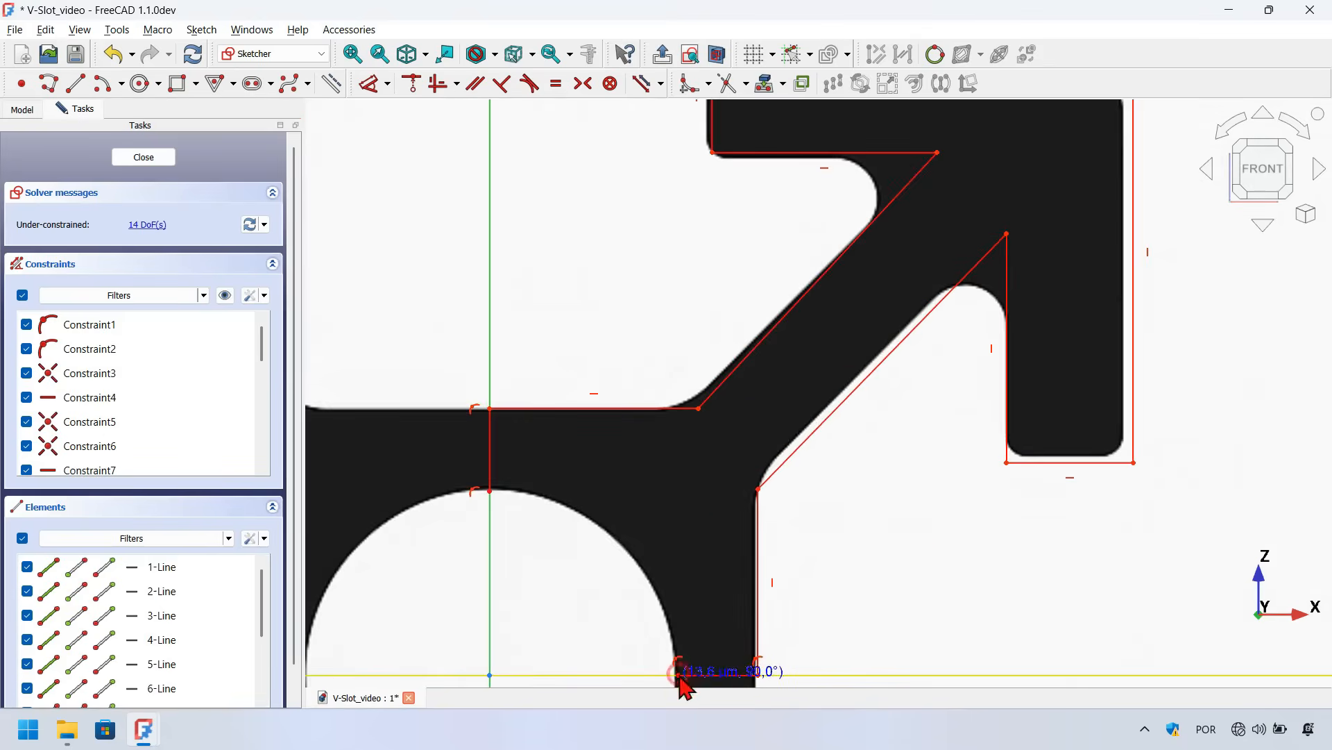
pyautogui.click(676, 673)
pyautogui.scroll(-2, 592, 393)
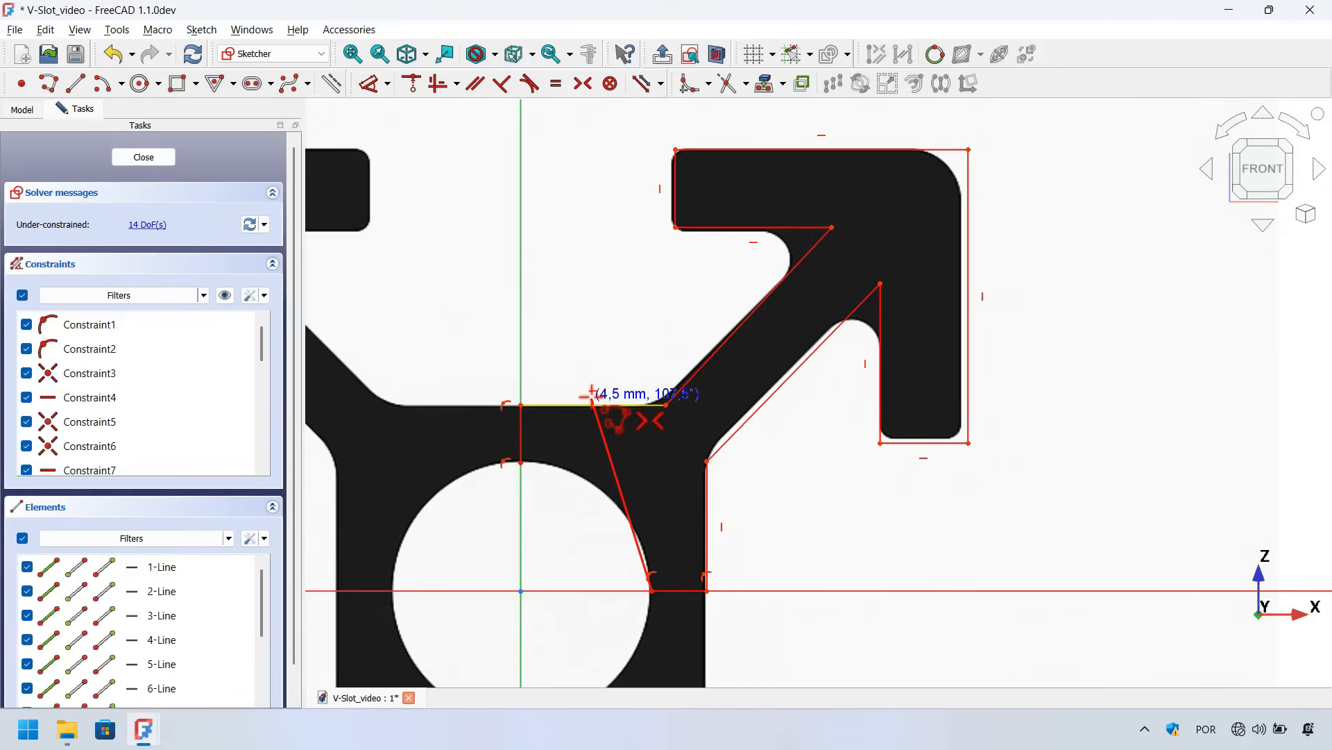
pyautogui.rightClick(592, 395)
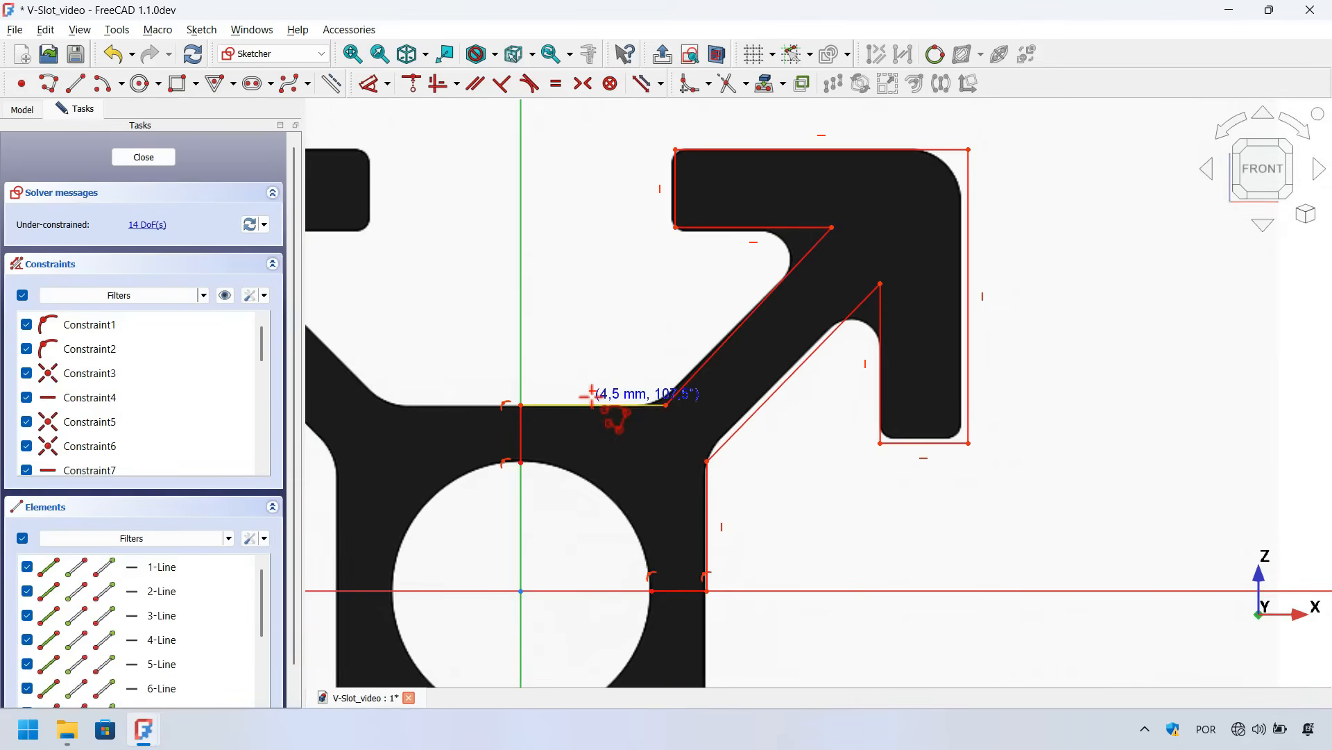
# Draw a centre-point arc on the origin tracing the central hole's quarter, about 2.85 mm radius and 90°
pyautogui.click(111, 90)
pyautogui.scroll(2, 621, 571)
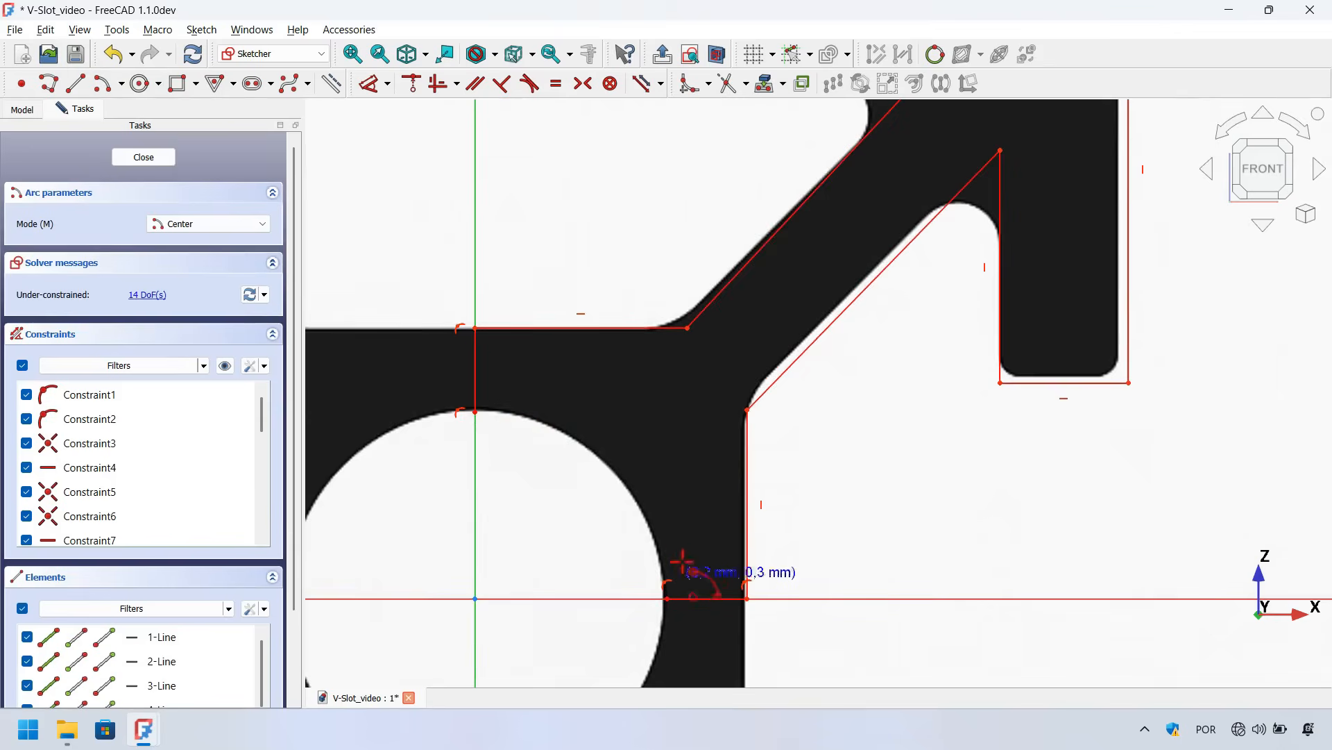
pyautogui.click(475, 597)
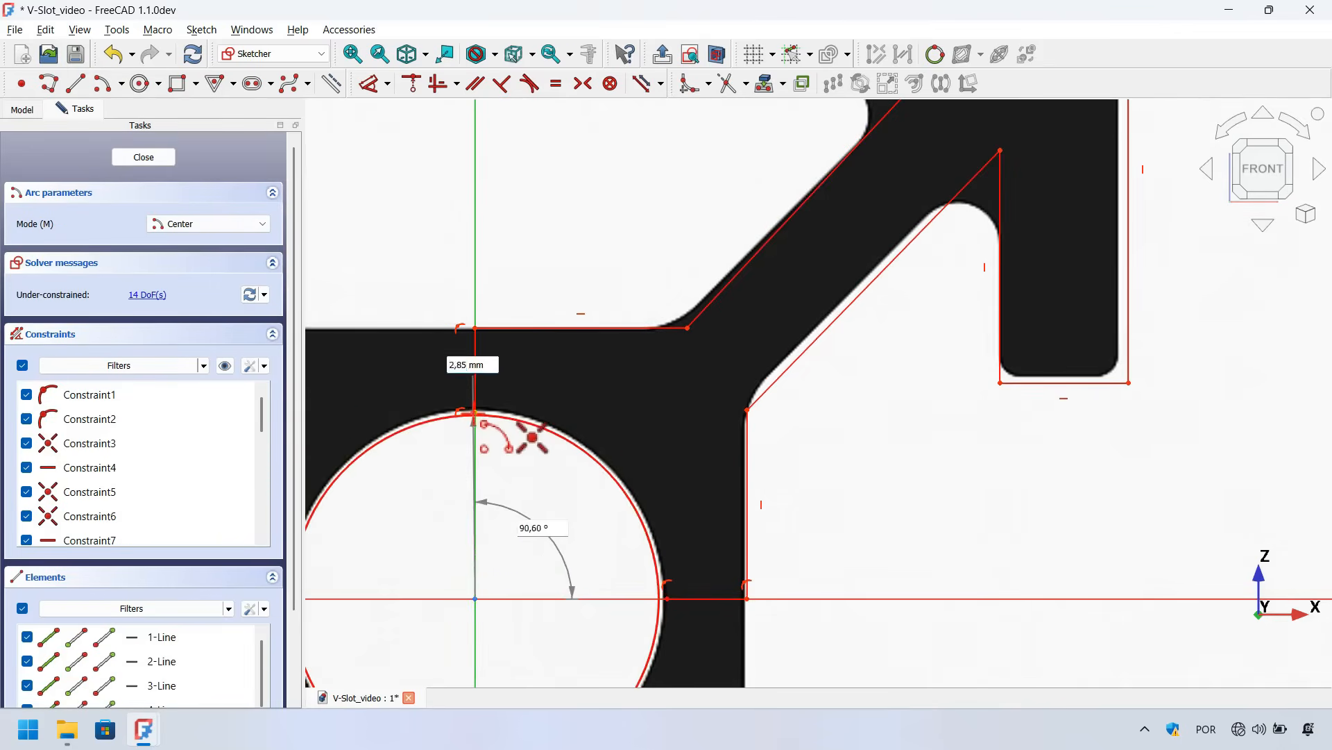
pyautogui.click(475, 413)
pyautogui.click(672, 595)
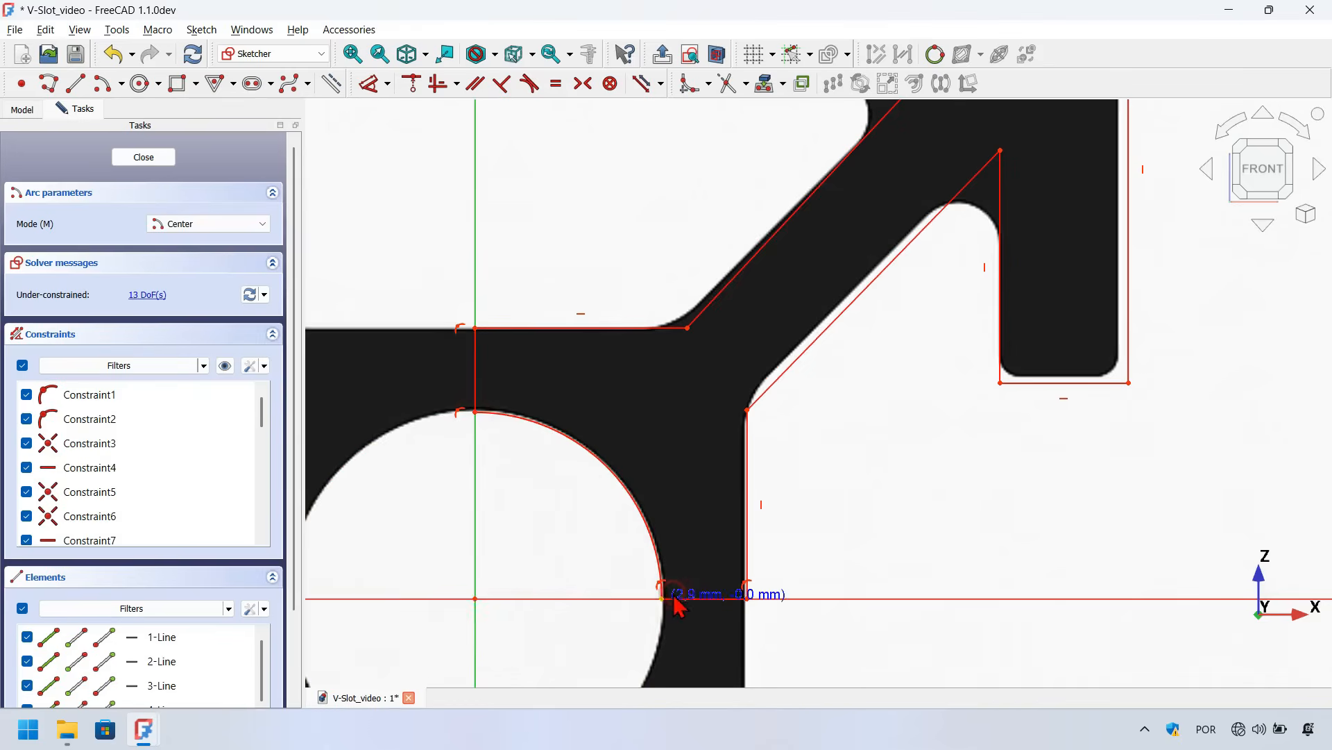
pyautogui.scroll(-3, 715, 576)
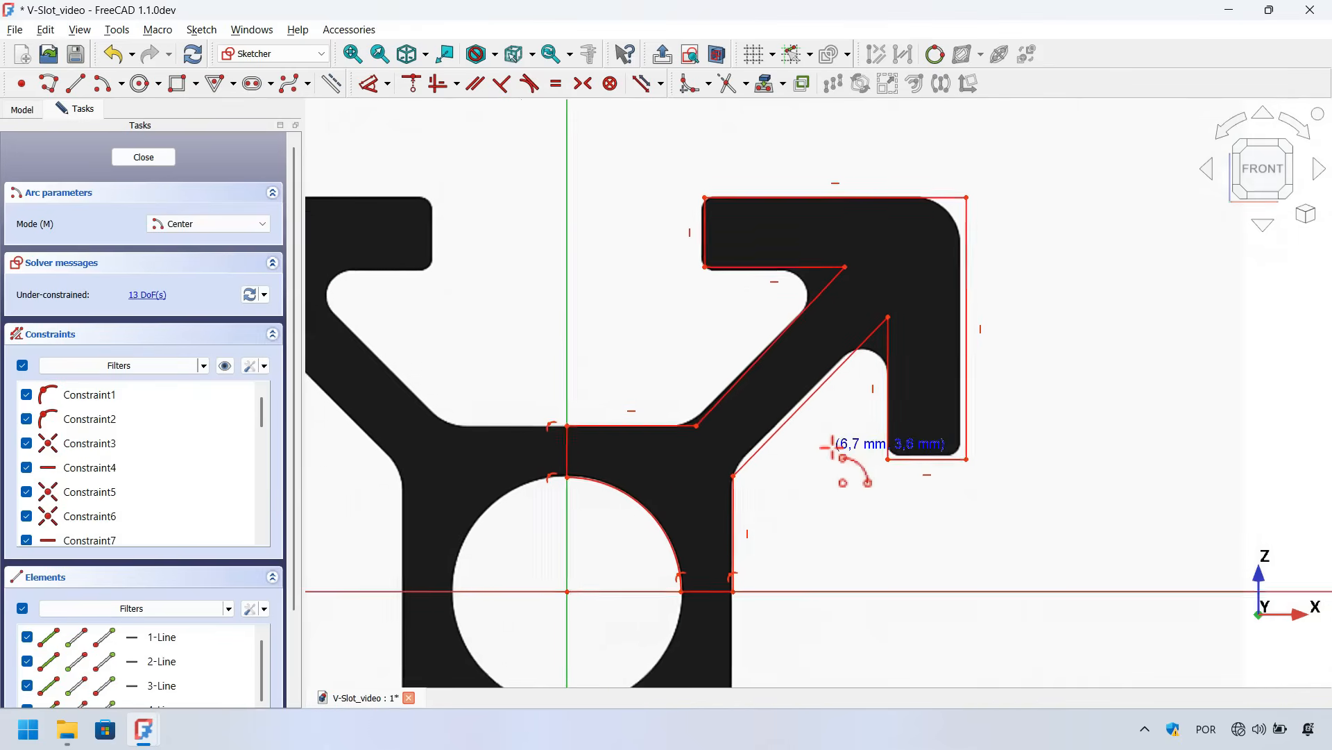
pyautogui.scroll(1, 829, 448)
pyautogui.press('Escape')
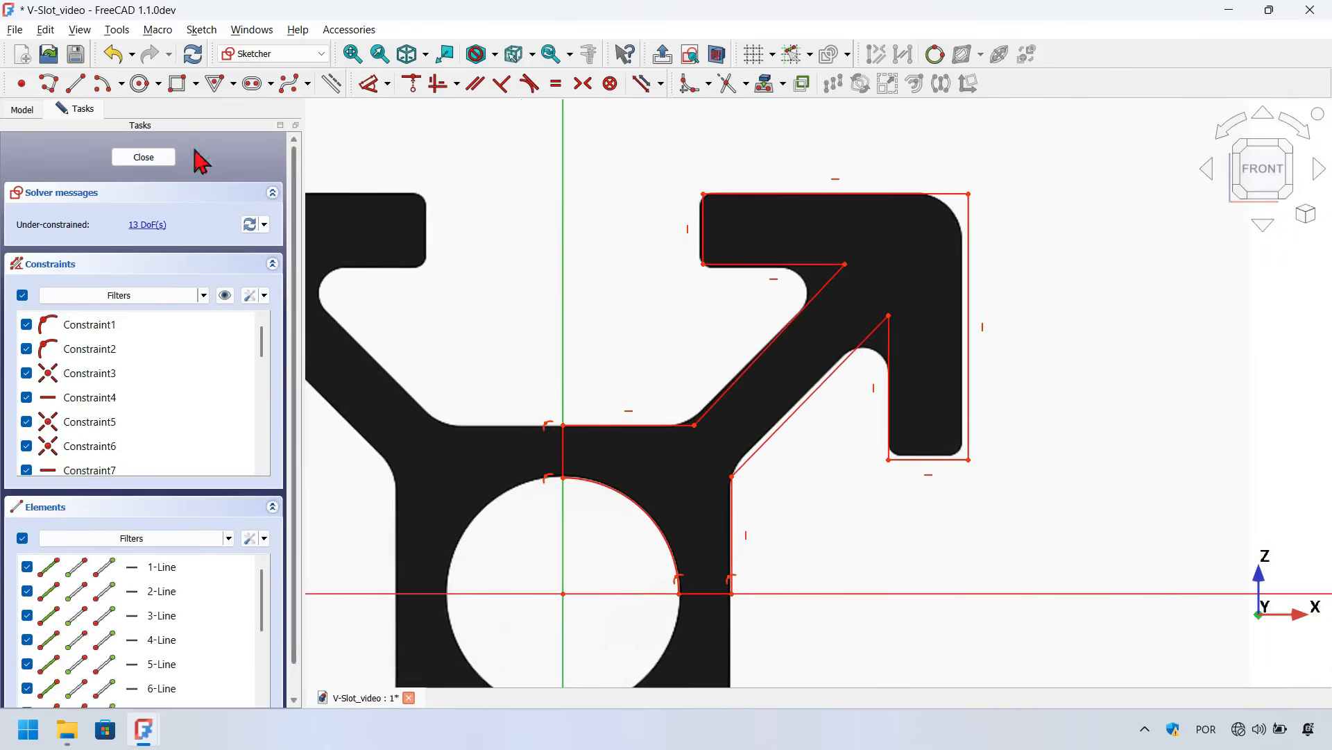
# Hide and re-show the sample image to inspect the traced sketch on its own
pyautogui.click(24, 110)
pyautogui.click(142, 177)
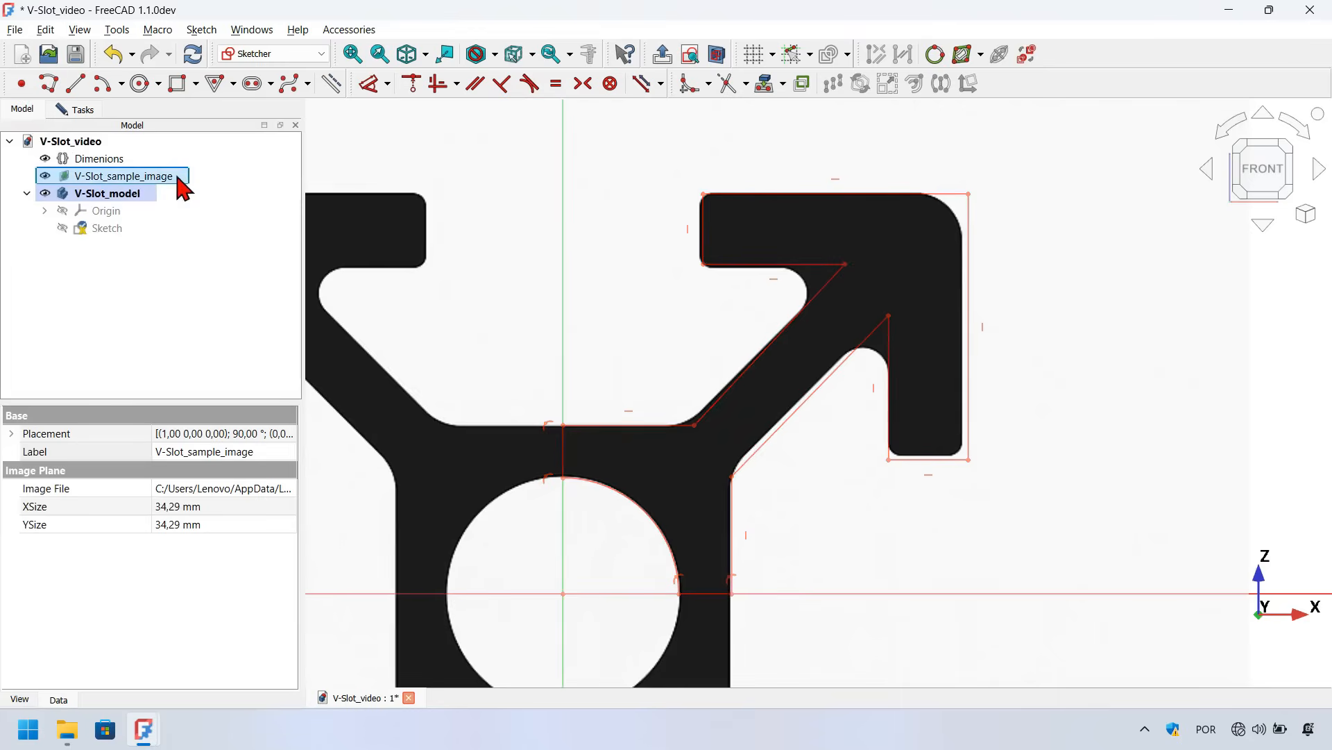
pyautogui.press('space')
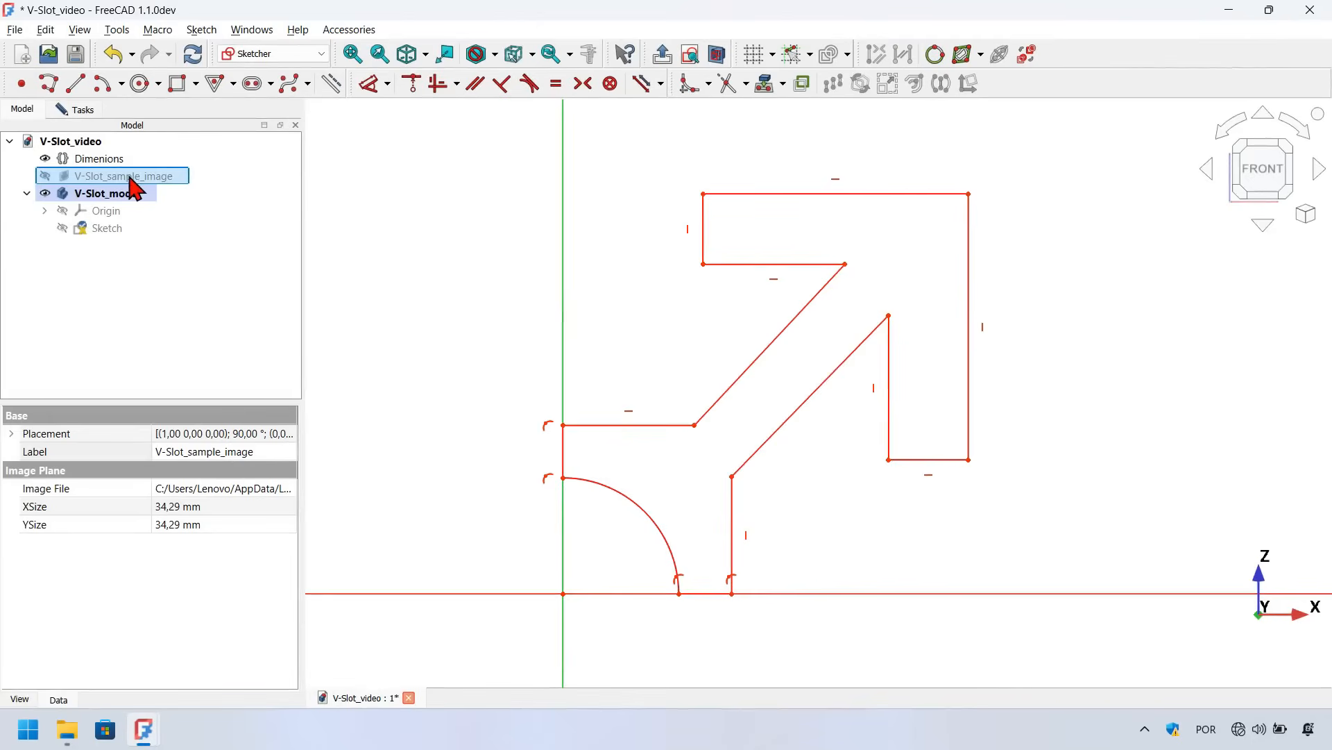
pyautogui.press('space')
pyautogui.click(82, 109)
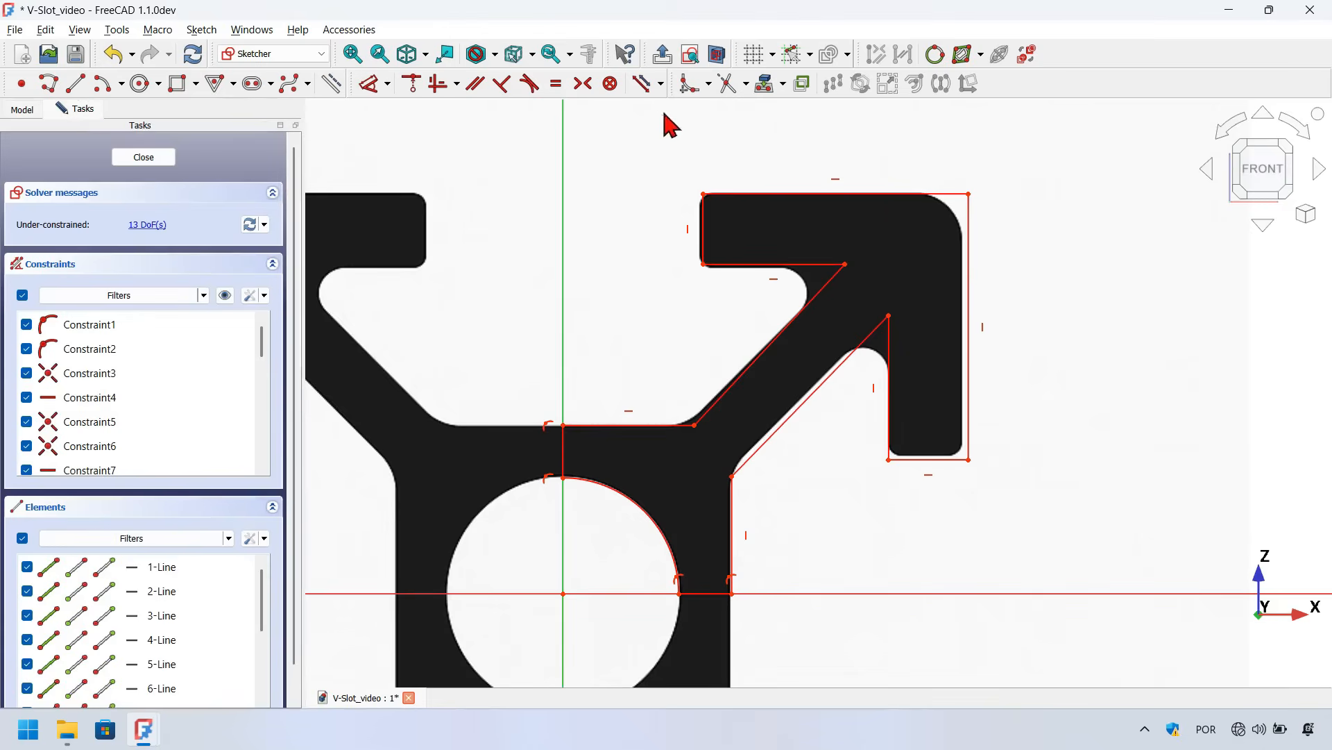
# Fillet the two core junction corners where the diagonal arms meet the horizontal and vertical edges
pyautogui.click(688, 84)
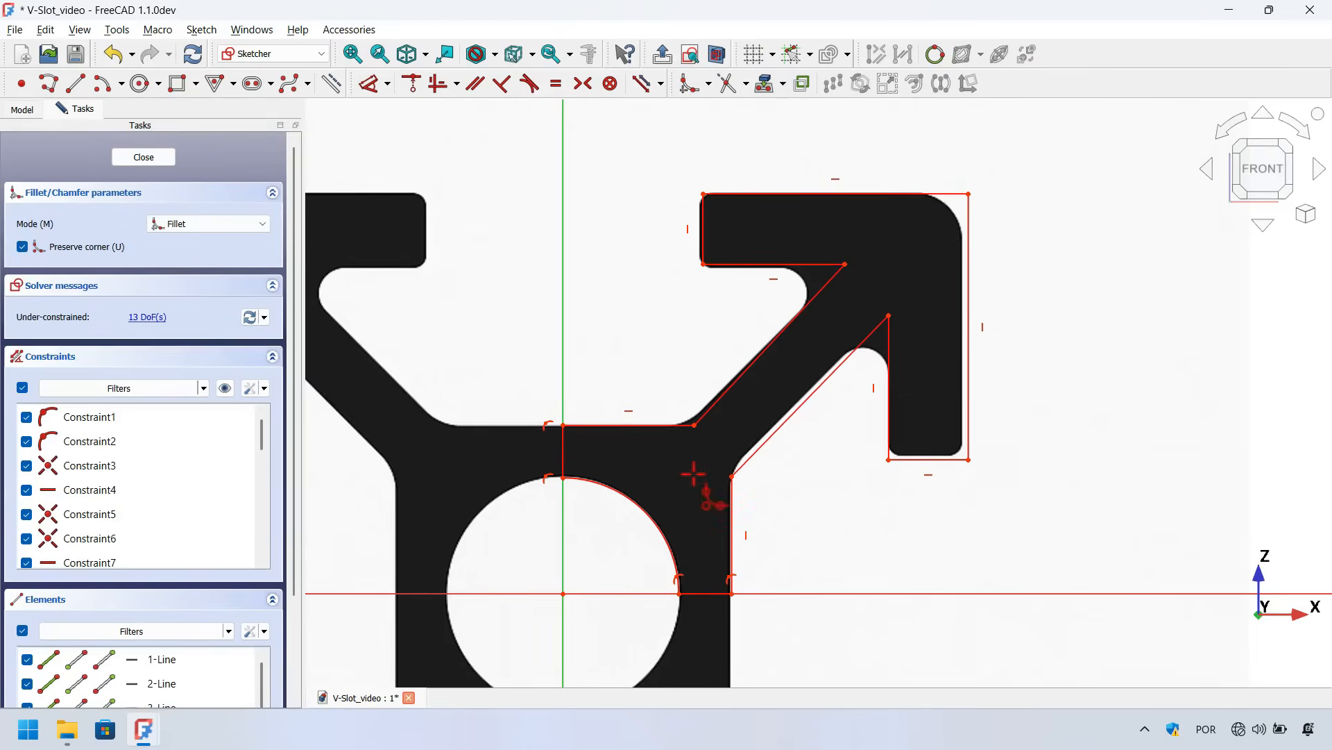
pyautogui.scroll(5, 693, 475)
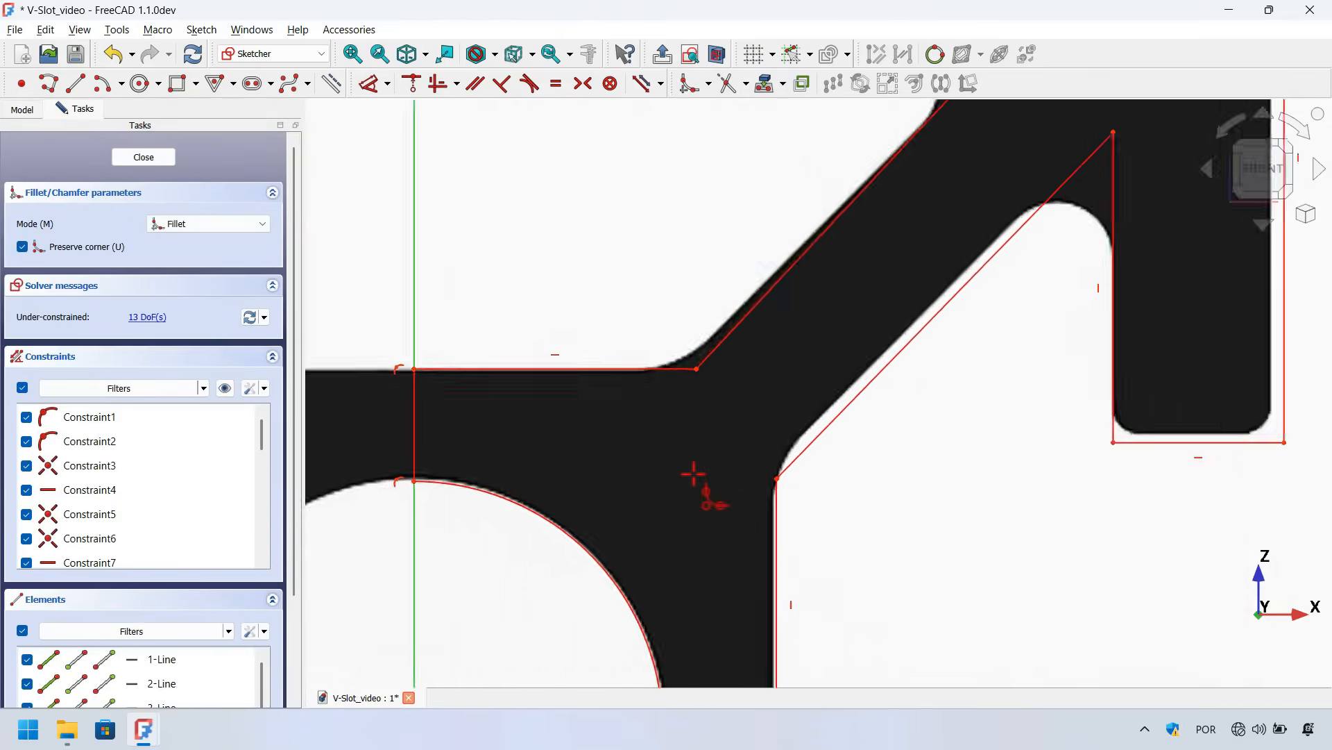
pyautogui.click(617, 362)
pyautogui.click(734, 321)
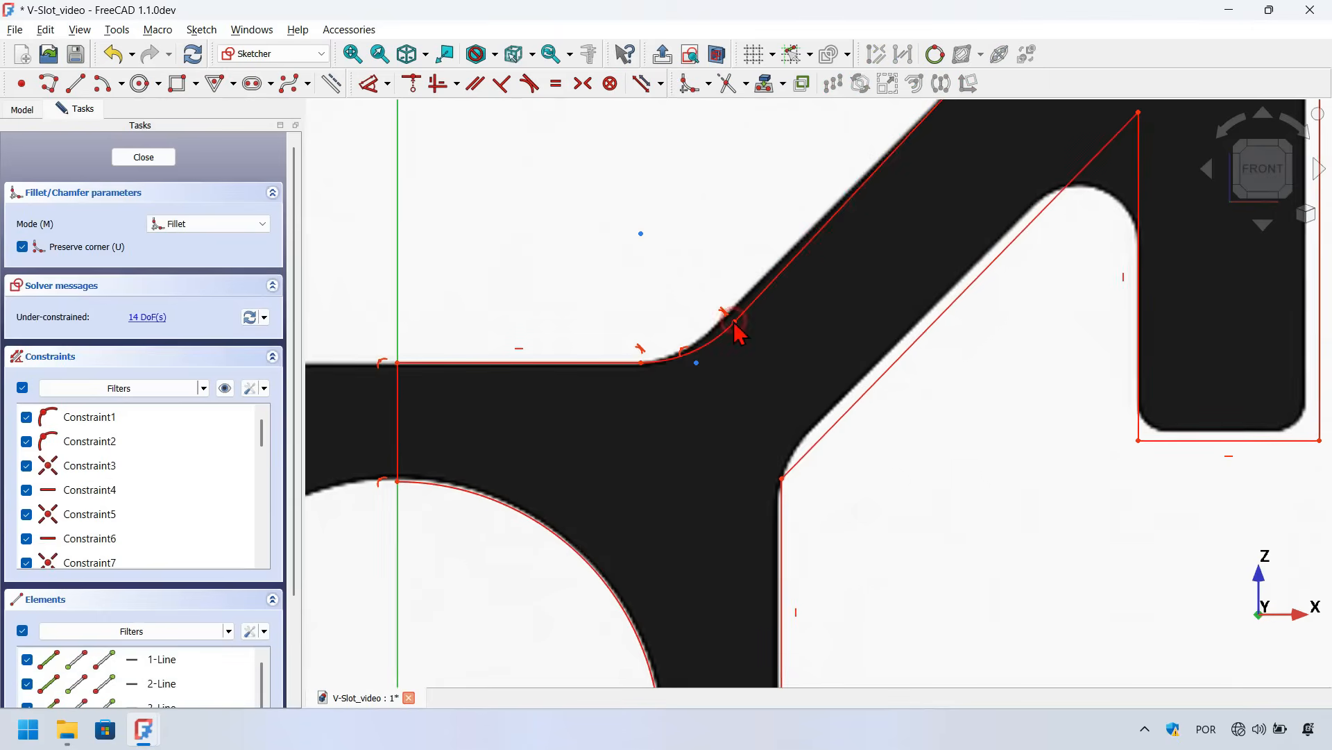
pyautogui.click(834, 425)
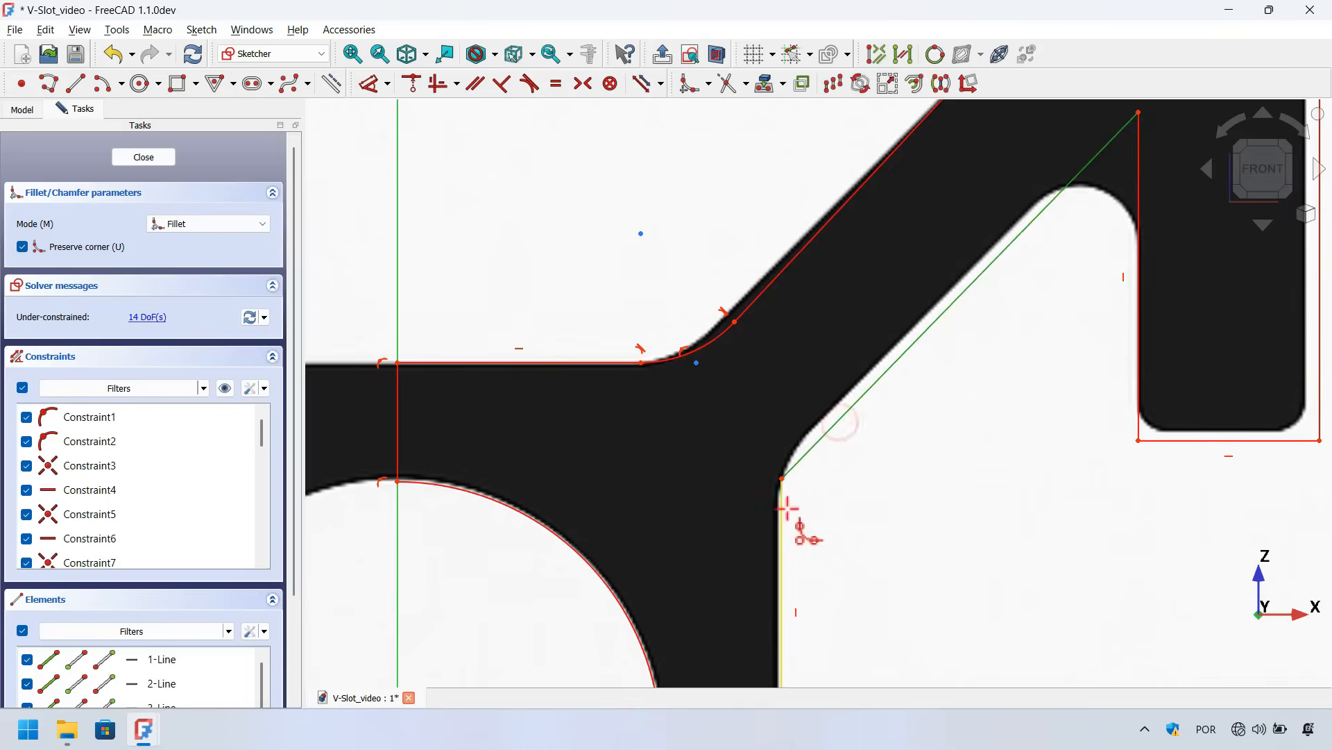
pyautogui.click(785, 547)
pyautogui.scroll(-4, 783, 546)
pyautogui.scroll(3, 987, 238)
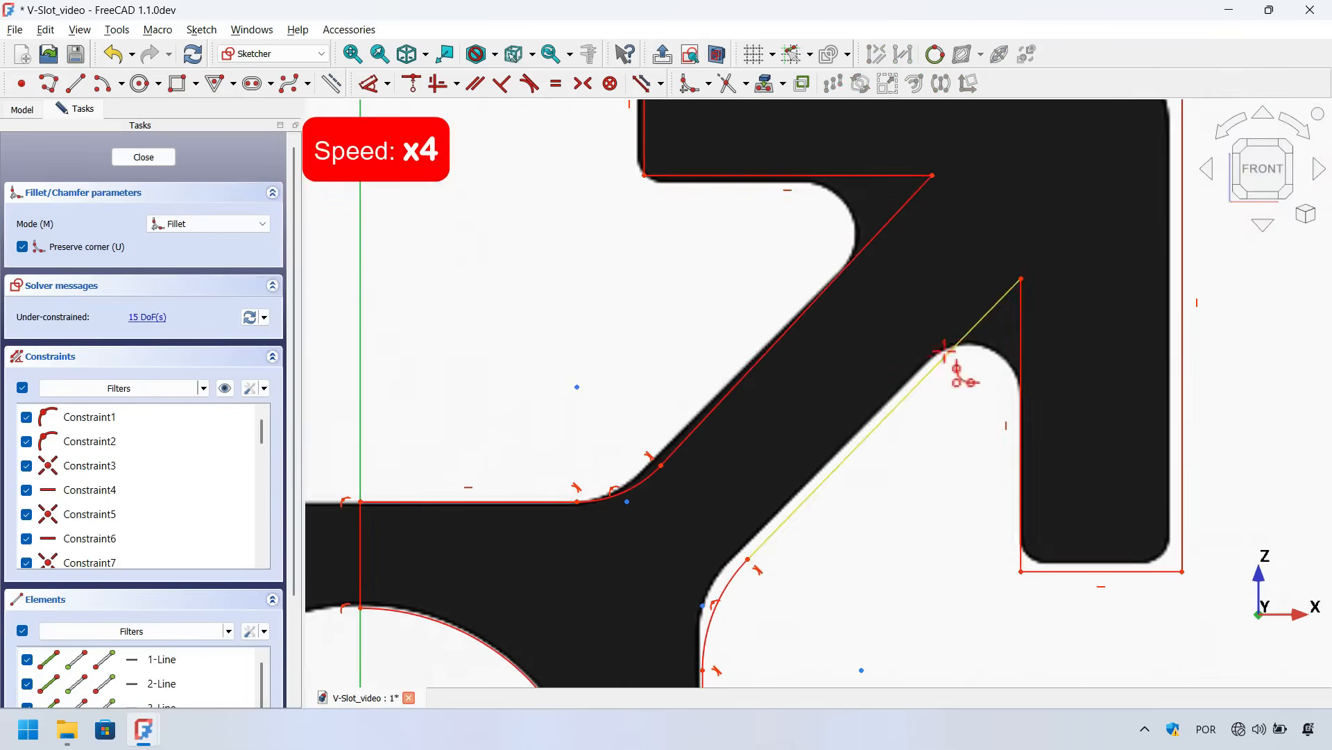
# Fillet the slot's corners: both inner lip corners, the outer top-right corner and the lip's remaining square corners
pyautogui.click(946, 353)
pyautogui.click(1019, 377)
pyautogui.click(857, 255)
pyautogui.click(823, 176)
pyautogui.scroll(-5, 823, 175)
pyautogui.scroll(4, 841, 117)
pyautogui.click(1021, 131)
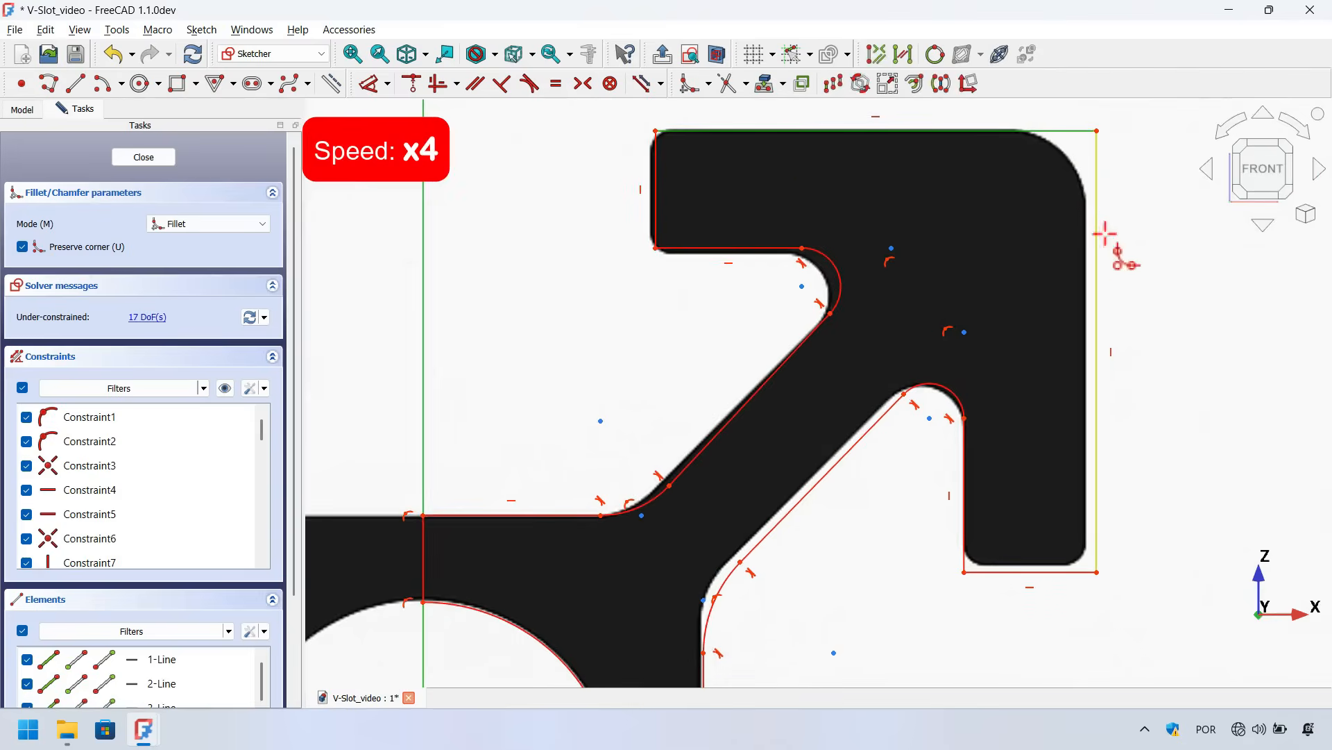
pyautogui.click(1096, 206)
pyautogui.click(656, 130)
pyautogui.click(656, 248)
pyautogui.click(964, 572)
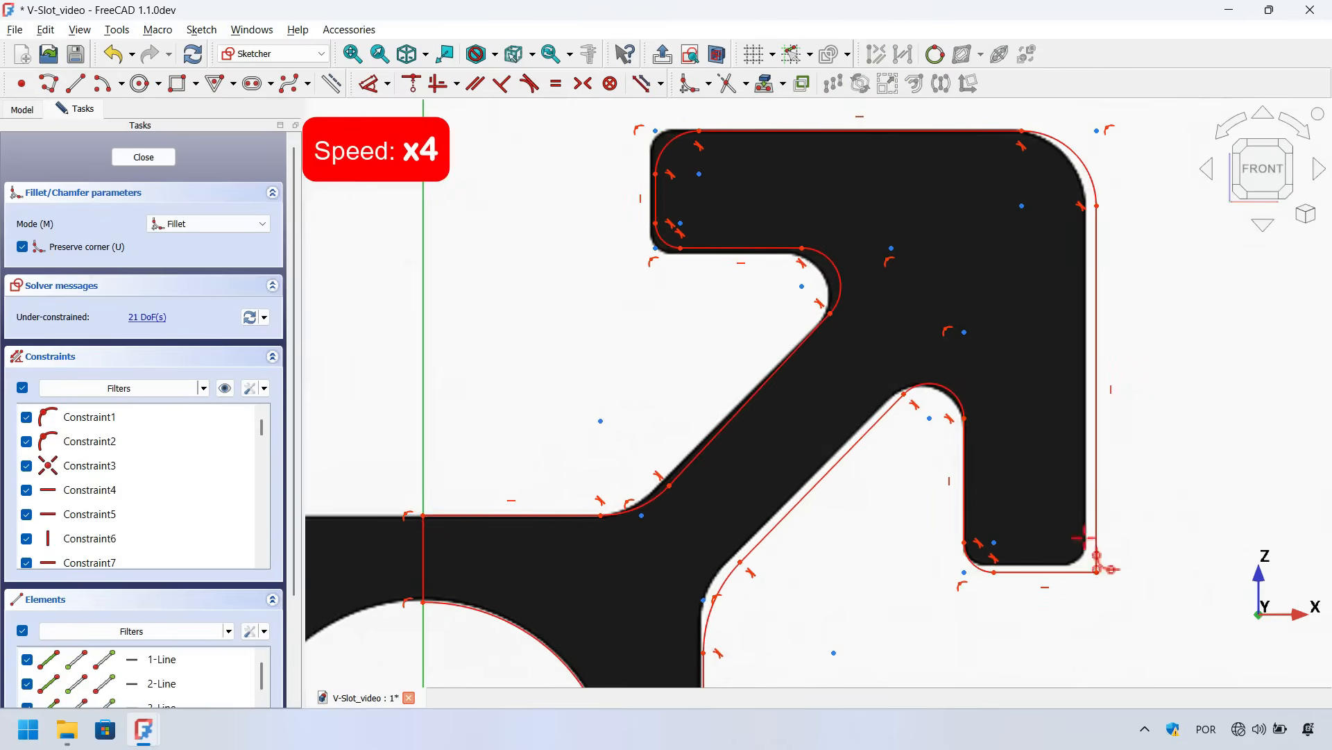
pyautogui.click(1096, 572)
pyautogui.scroll(-4, 991, 436)
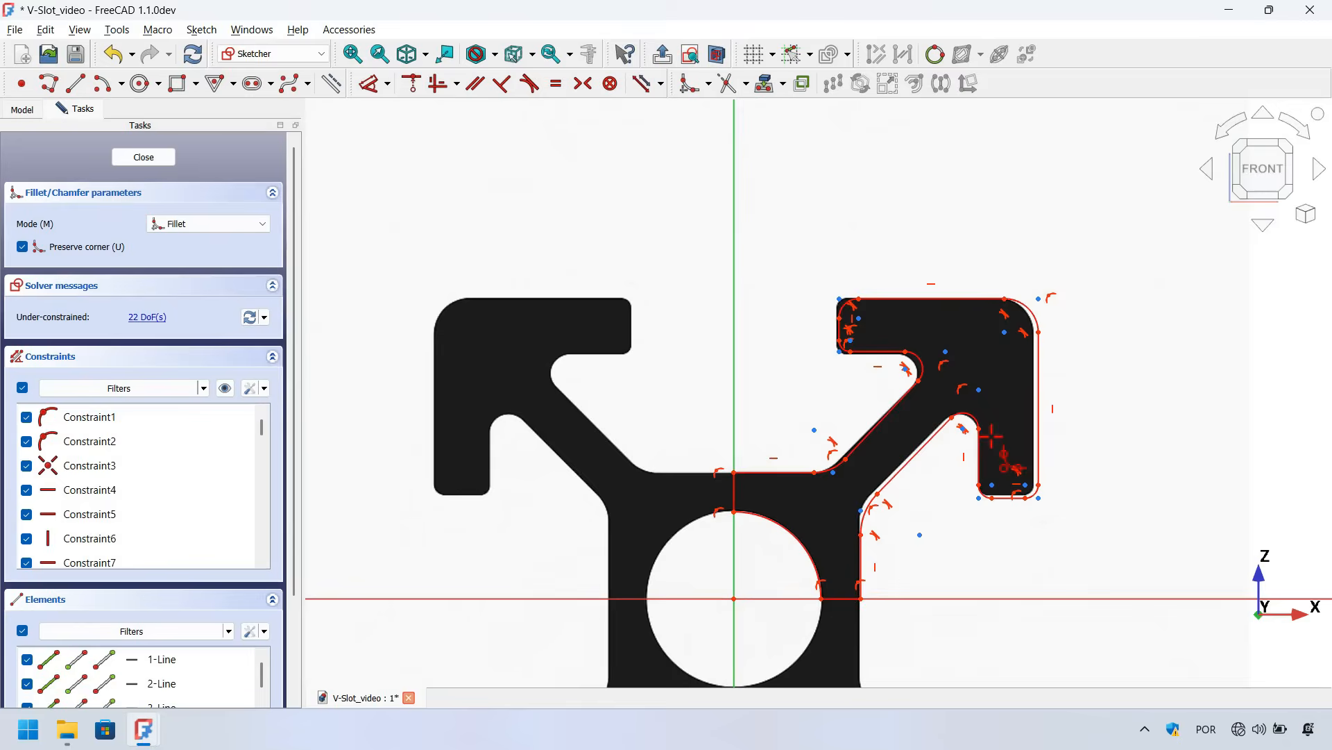
pyautogui.scroll(4, 1027, 539)
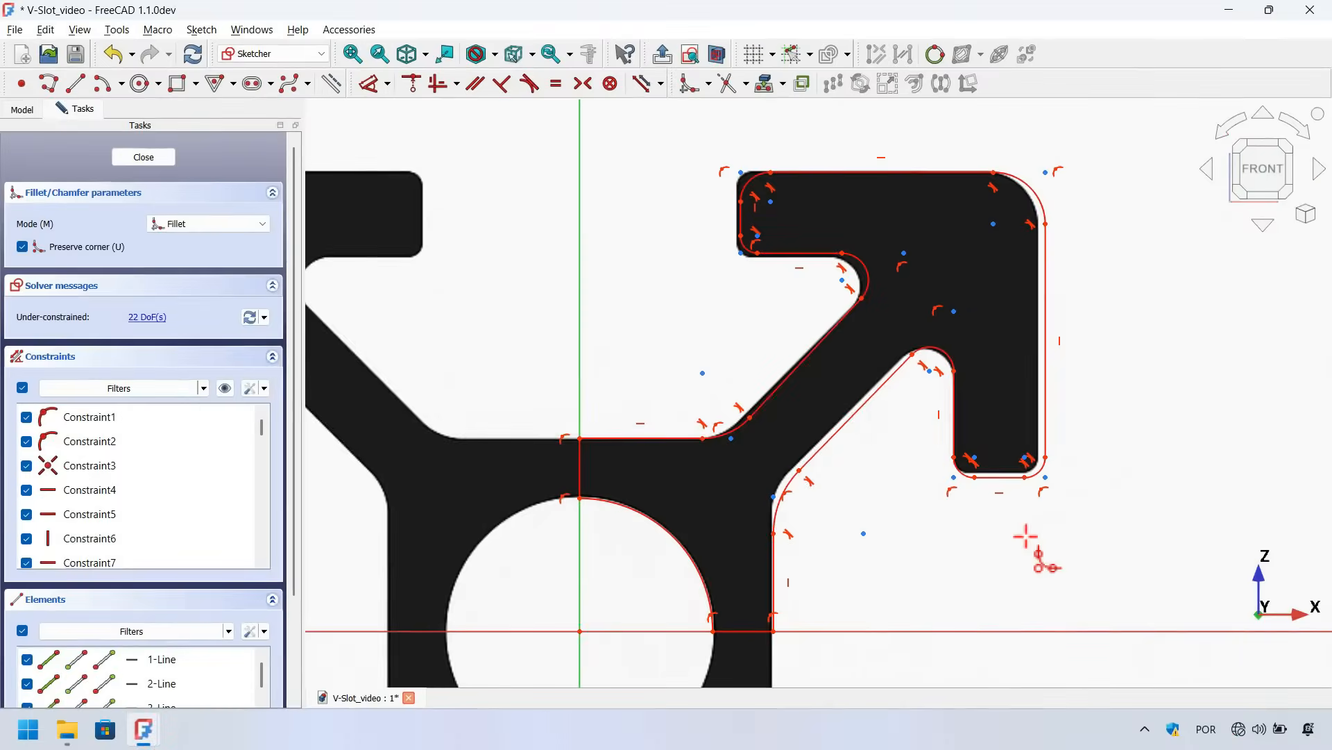
# Constrain the two diagonal arm edges parallel and hide the constraint markers in the view
pyautogui.click(478, 85)
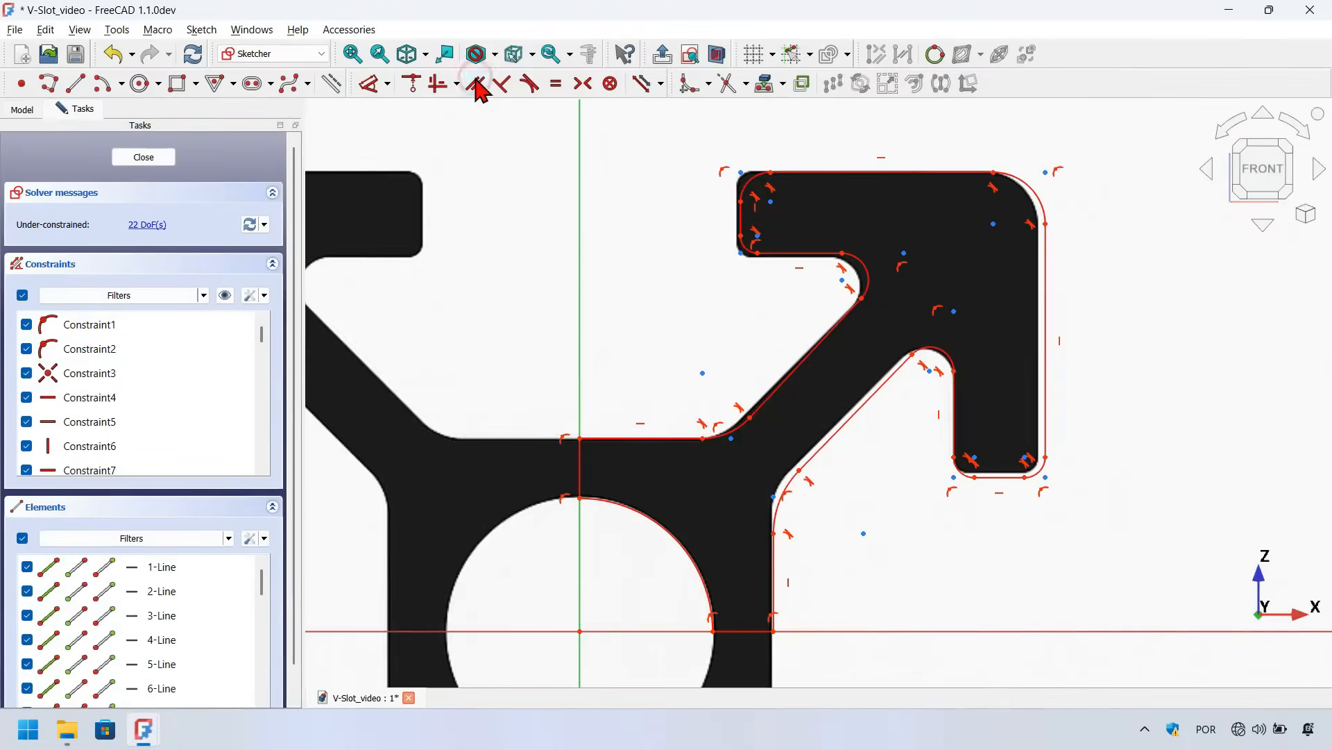
pyautogui.click(794, 373)
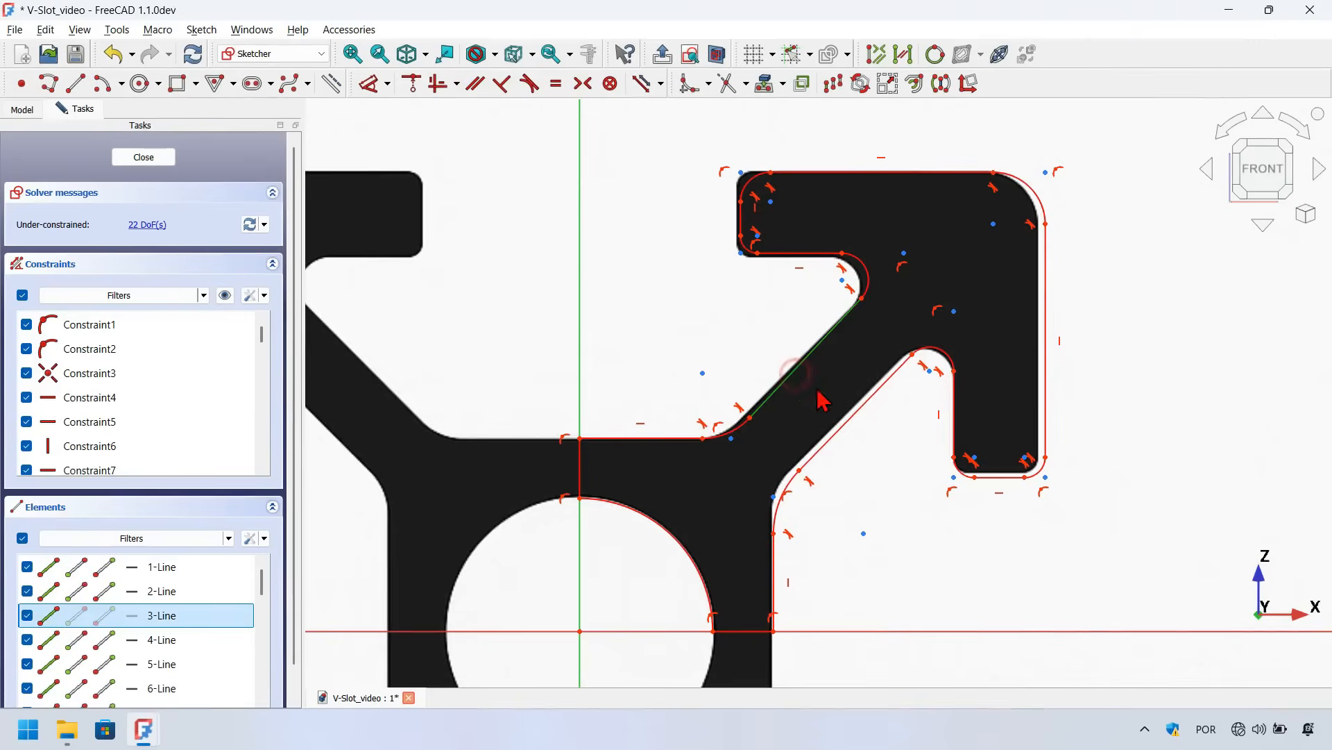
pyautogui.click(854, 419)
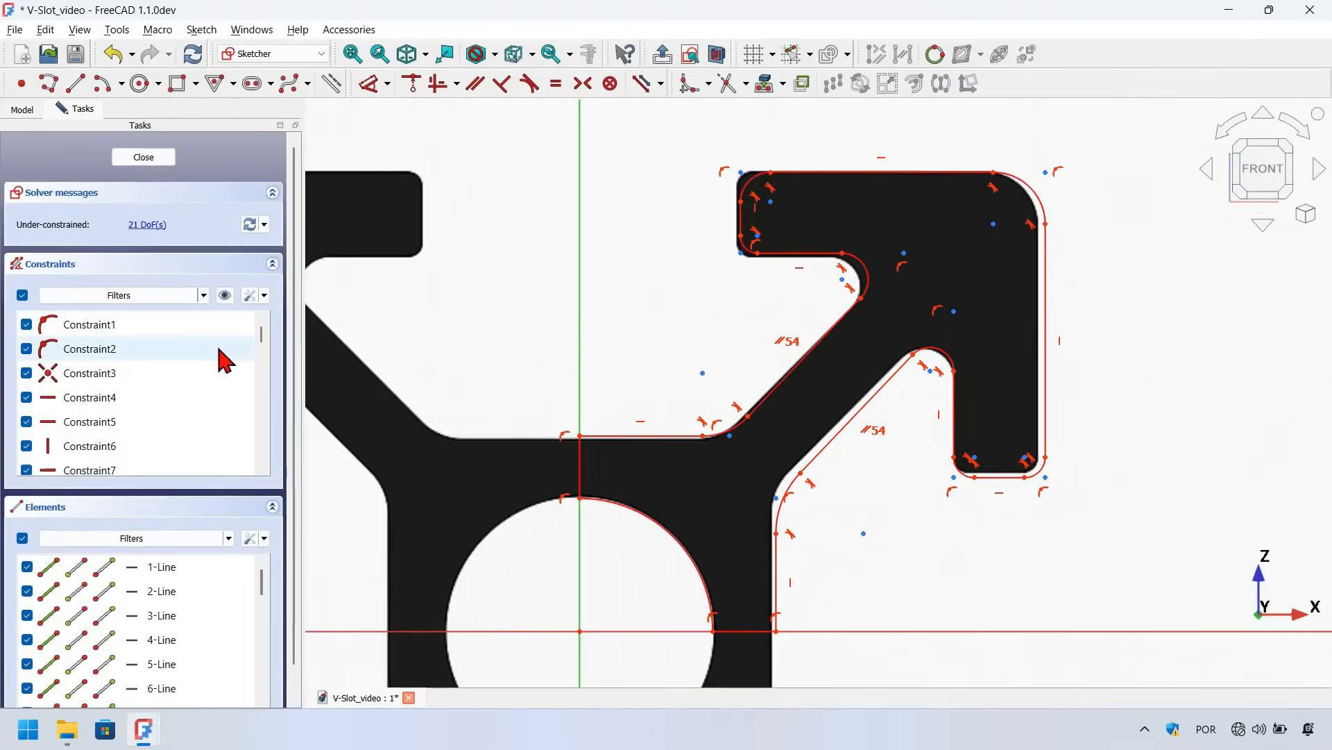
pyautogui.click(225, 295)
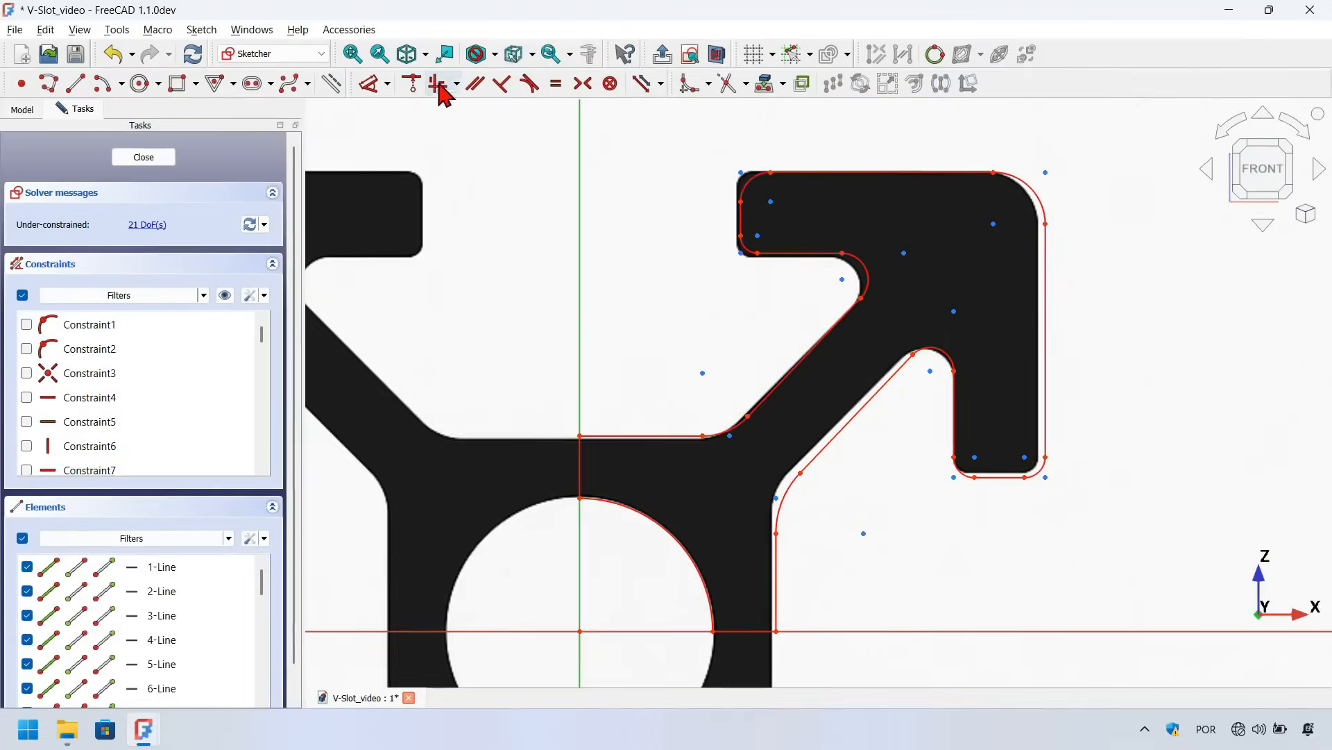
# Make the axis segment equal to the bottom segment, and the lower vertical edge equal to the core's horizontal edge
pyautogui.click(555, 84)
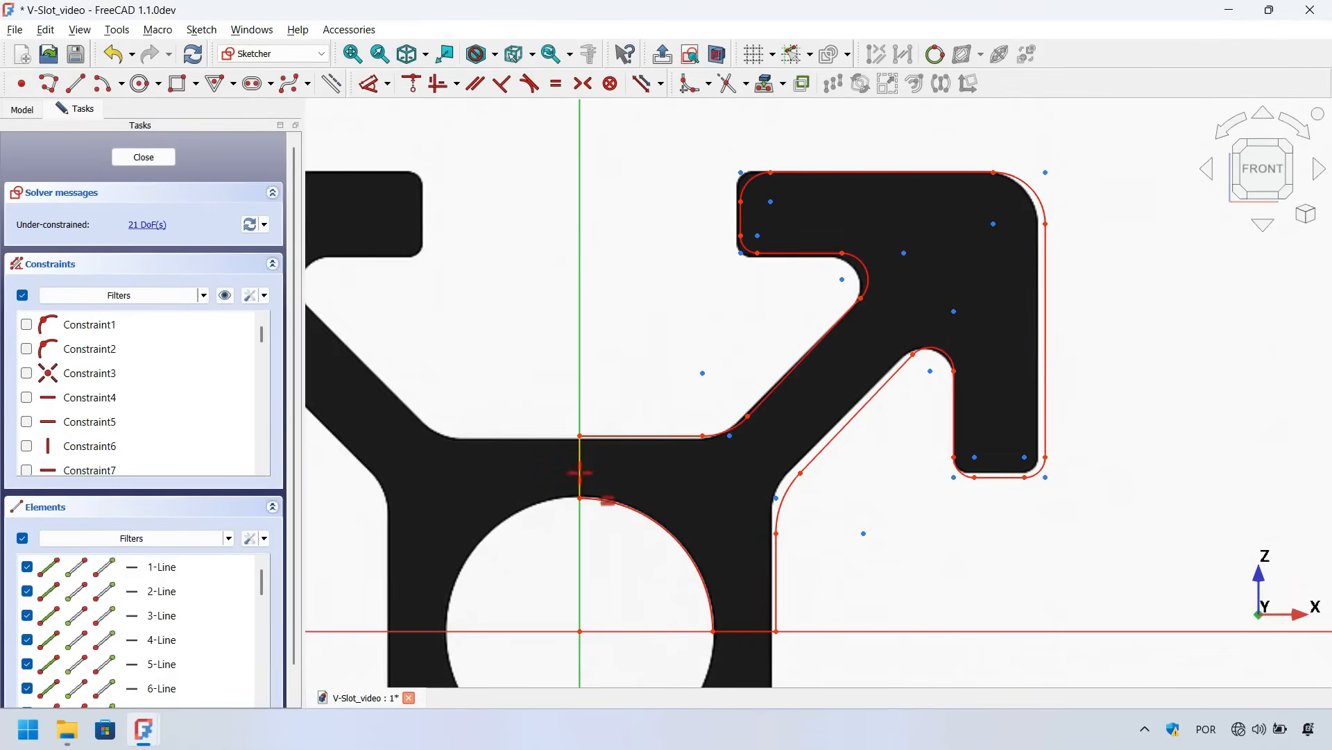
pyautogui.click(581, 477)
pyautogui.click(742, 630)
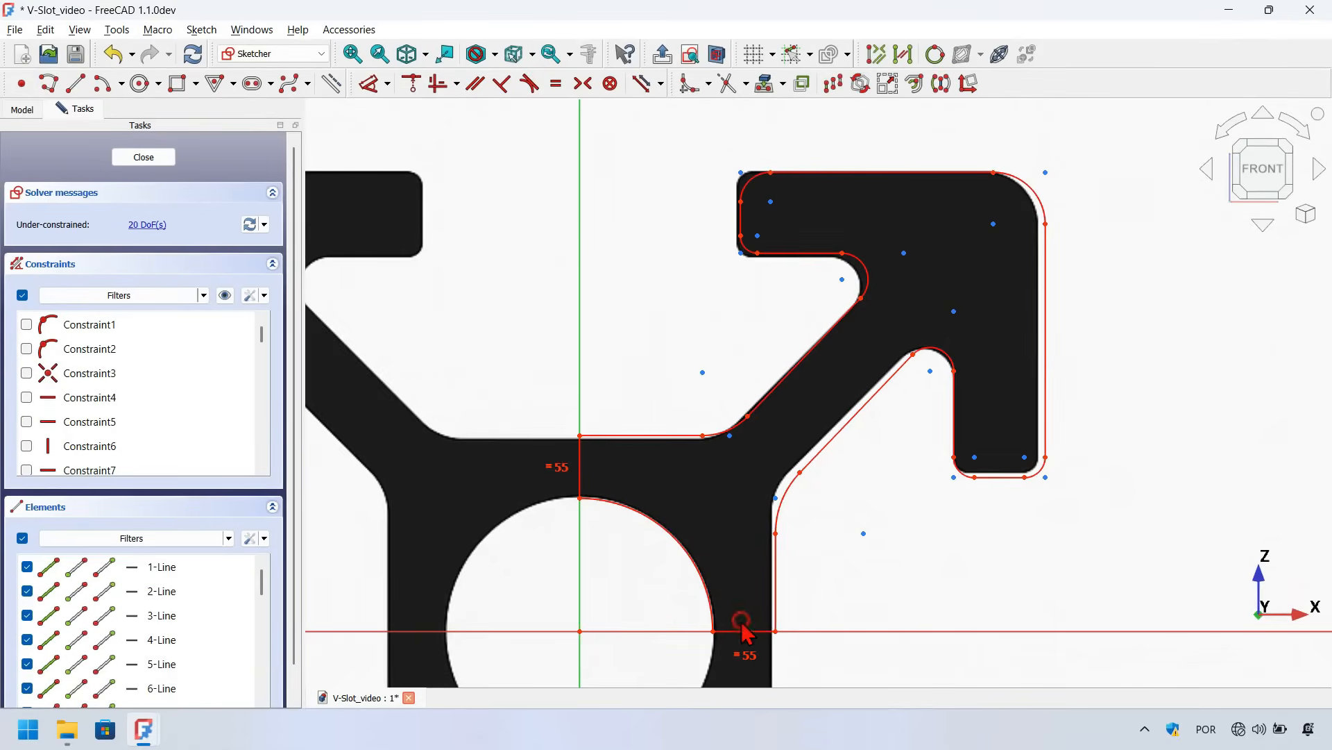
pyautogui.click(776, 571)
pyautogui.click(644, 435)
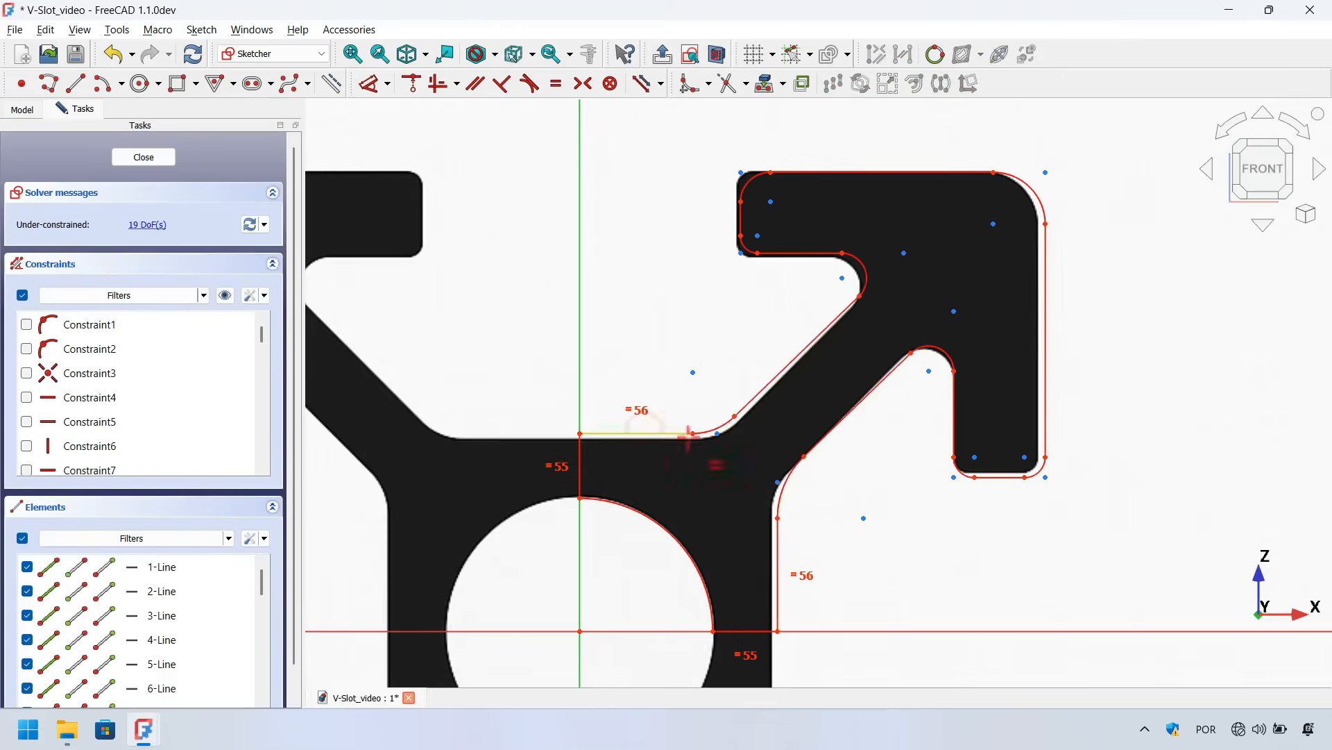
# Make the two junction fillet arcs equal and the two diagonal arm edges equal in length
pyautogui.scroll(5, 809, 469)
pyautogui.click(773, 465)
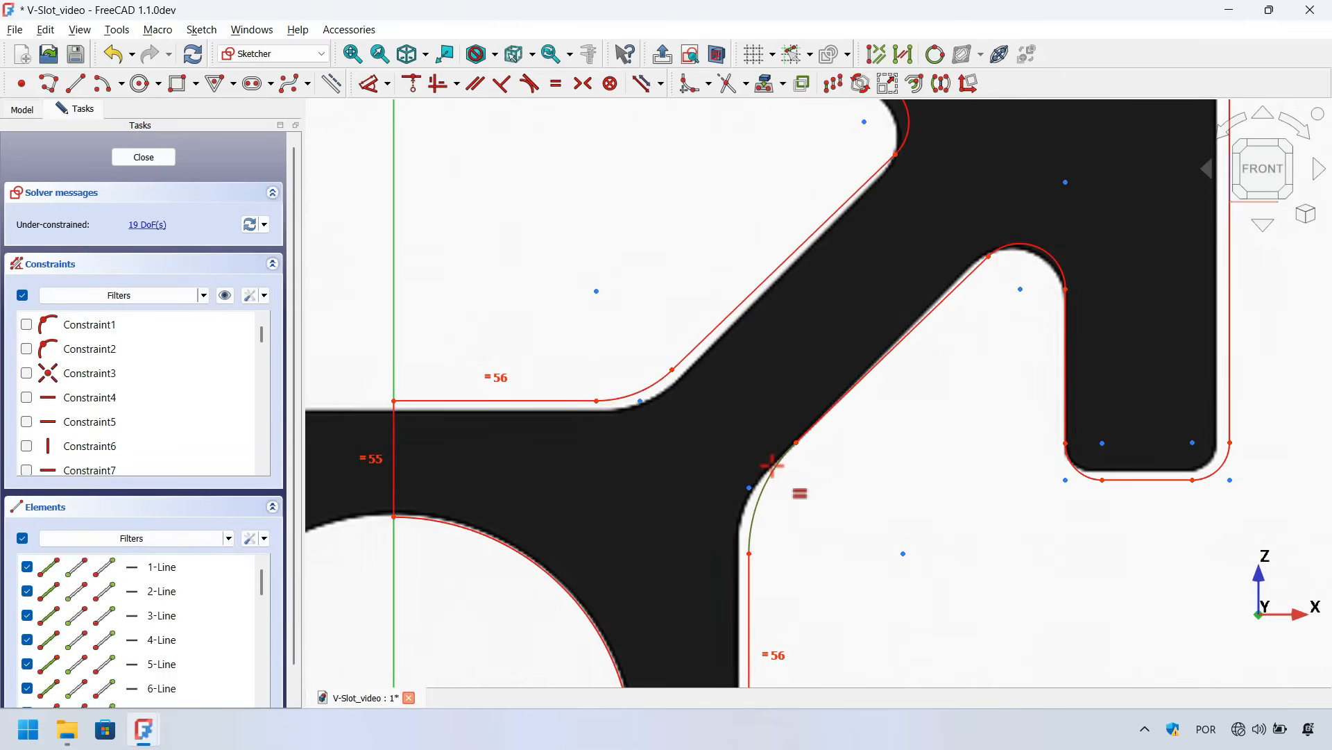
pyautogui.click(651, 385)
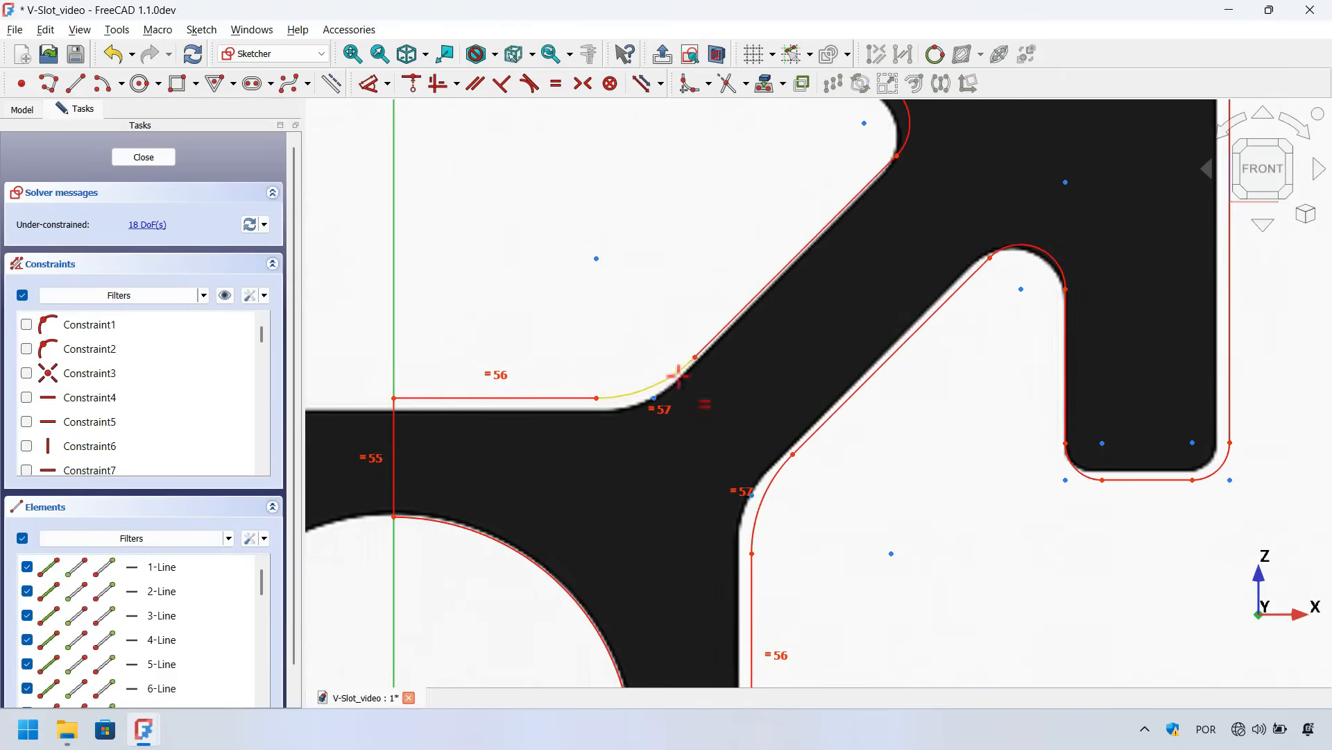
pyautogui.click(745, 297)
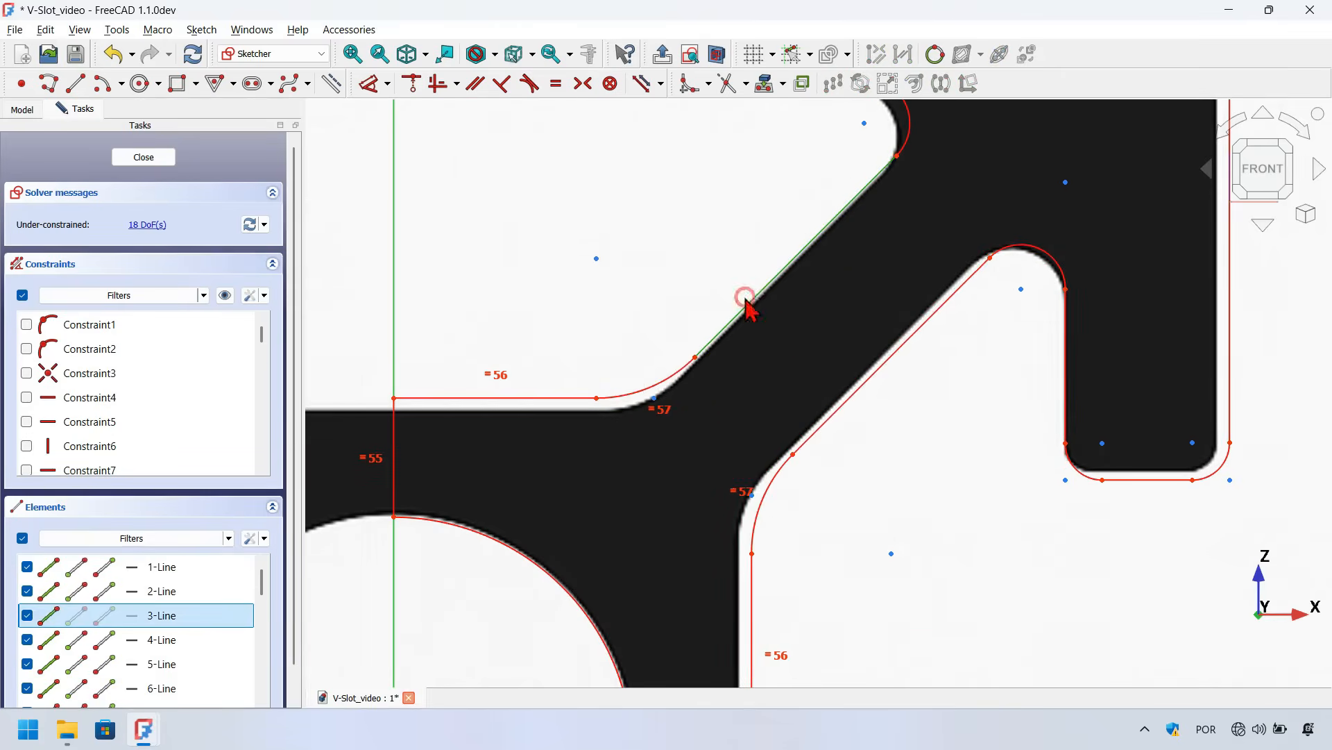
pyautogui.click(871, 378)
# Make the two inner lip fillets equal, and the lip's inner vertical edge equal to the horizontal edge under the lip
pyautogui.scroll(-3, 798, 499)
pyautogui.scroll(3, 946, 276)
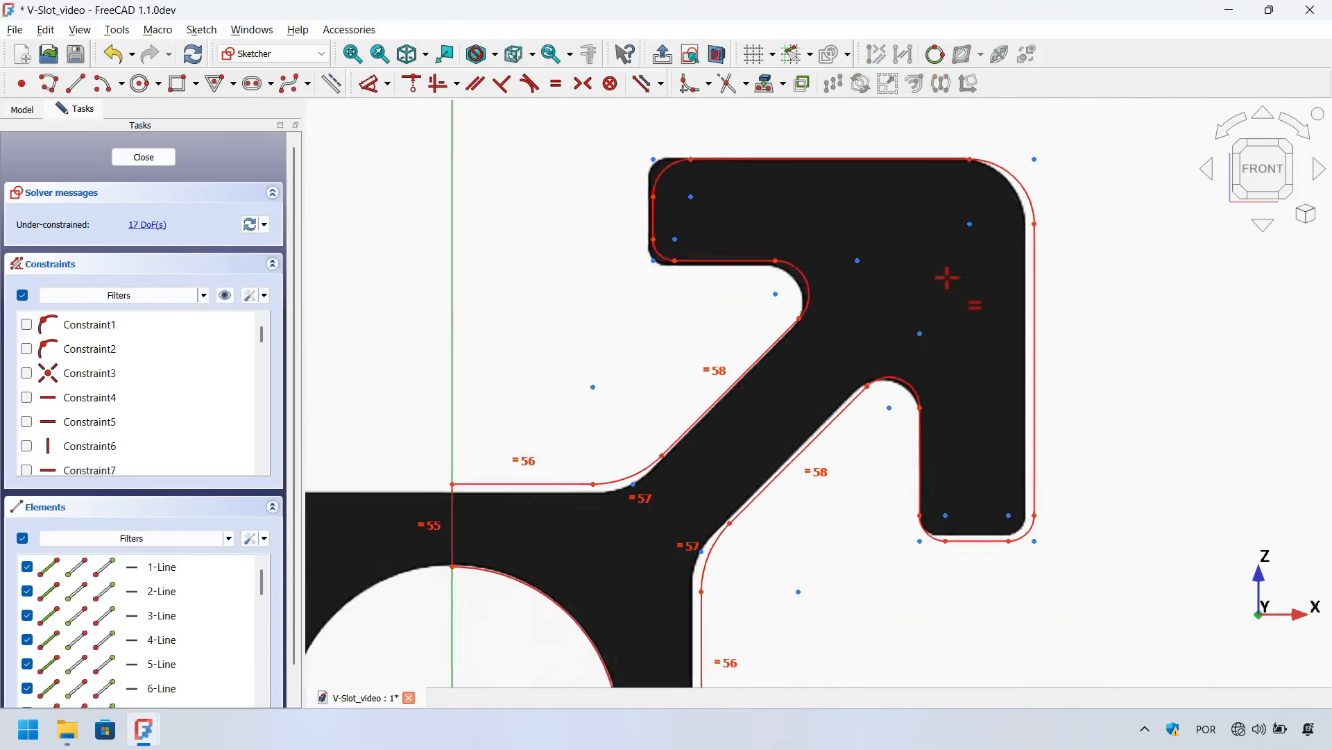
pyautogui.click(769, 292)
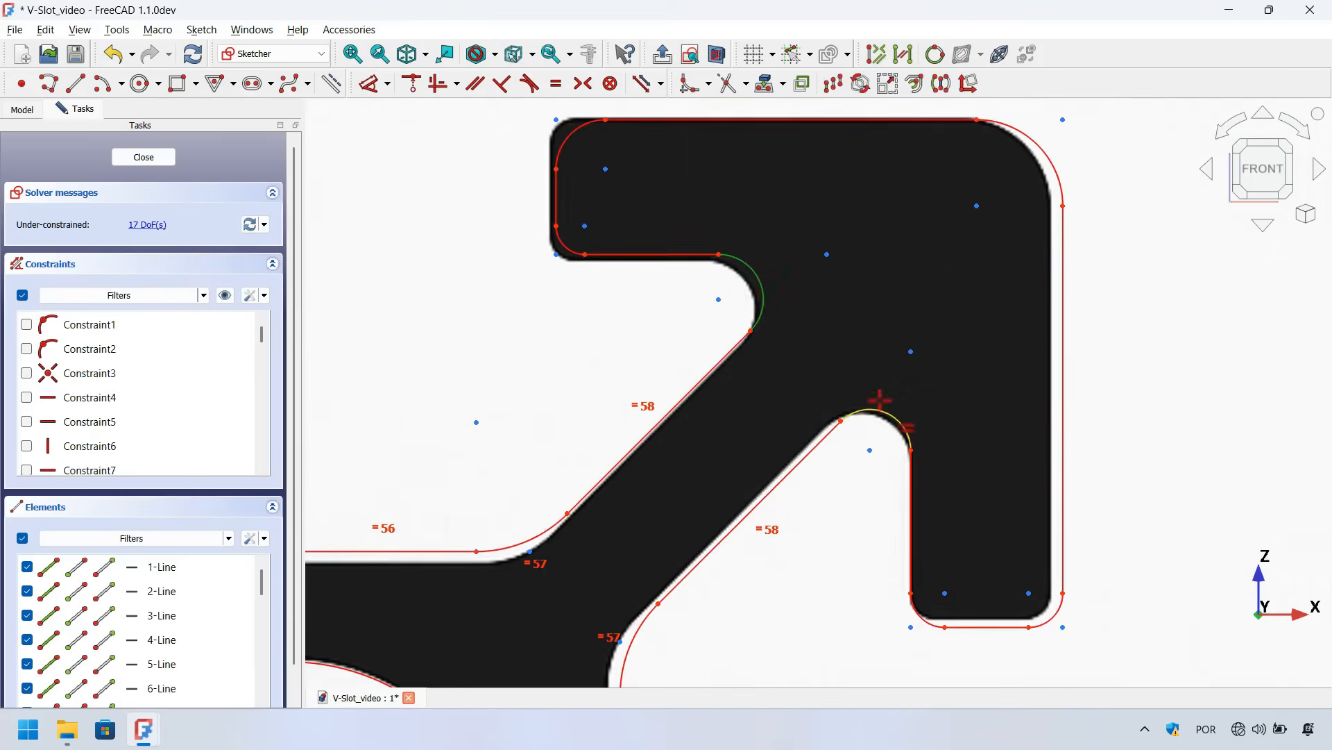
pyautogui.click(899, 429)
pyautogui.click(908, 487)
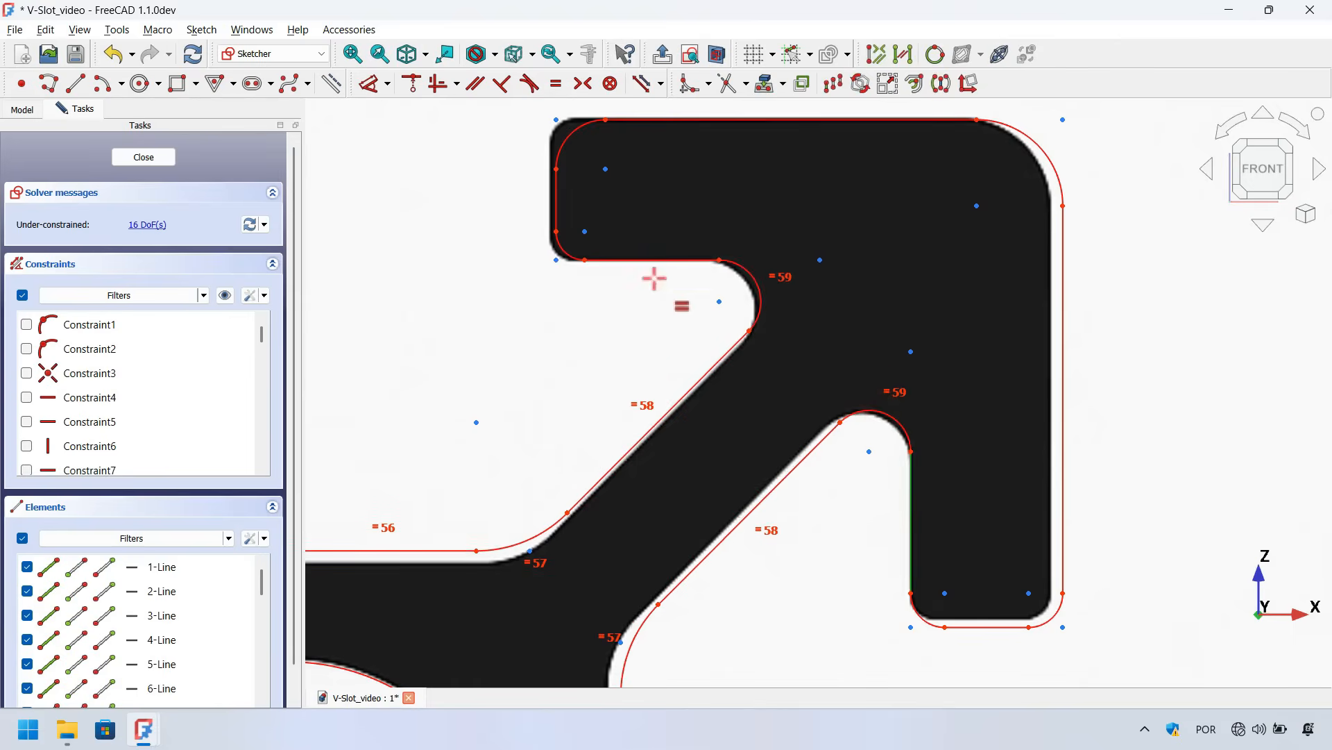
pyautogui.click(652, 260)
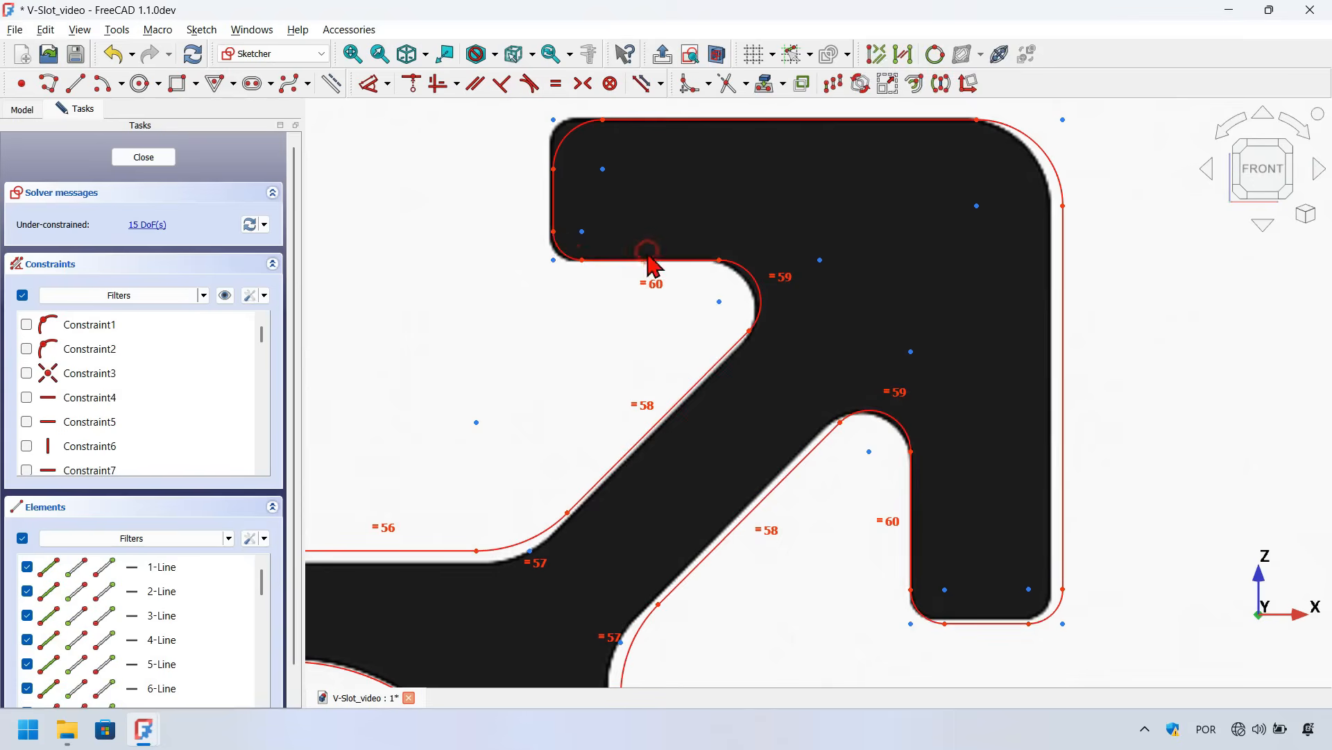
# Make the two small lip corner fillets equal, and the lip's bottom edge equal to its left vertical edge
pyautogui.click(558, 243)
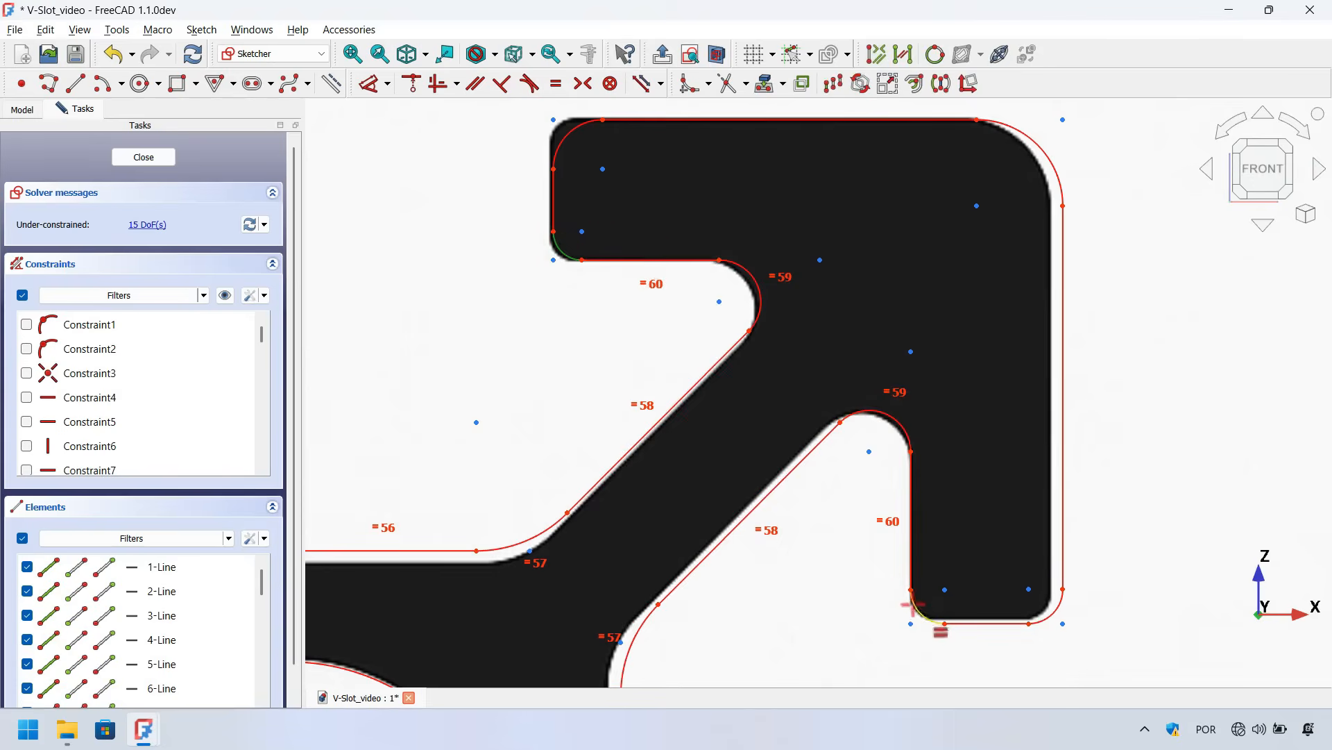
pyautogui.click(929, 614)
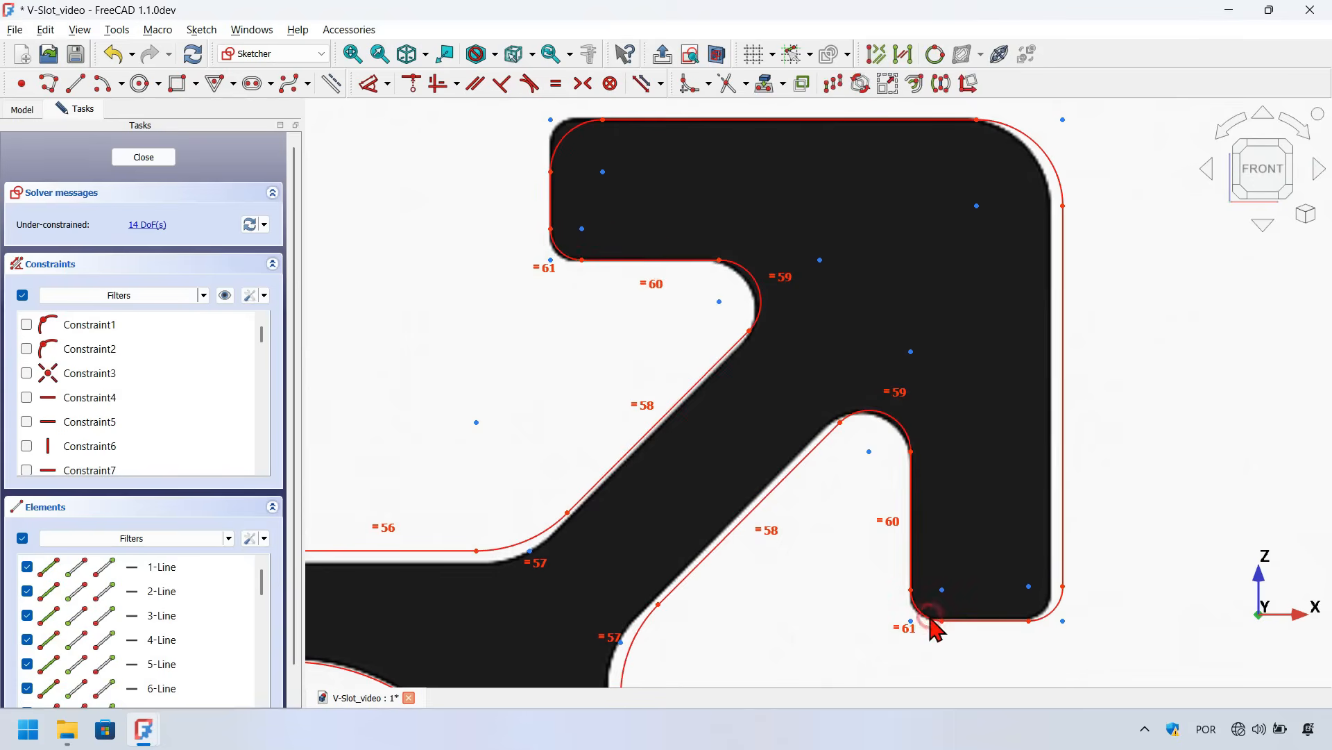
pyautogui.click(1005, 624)
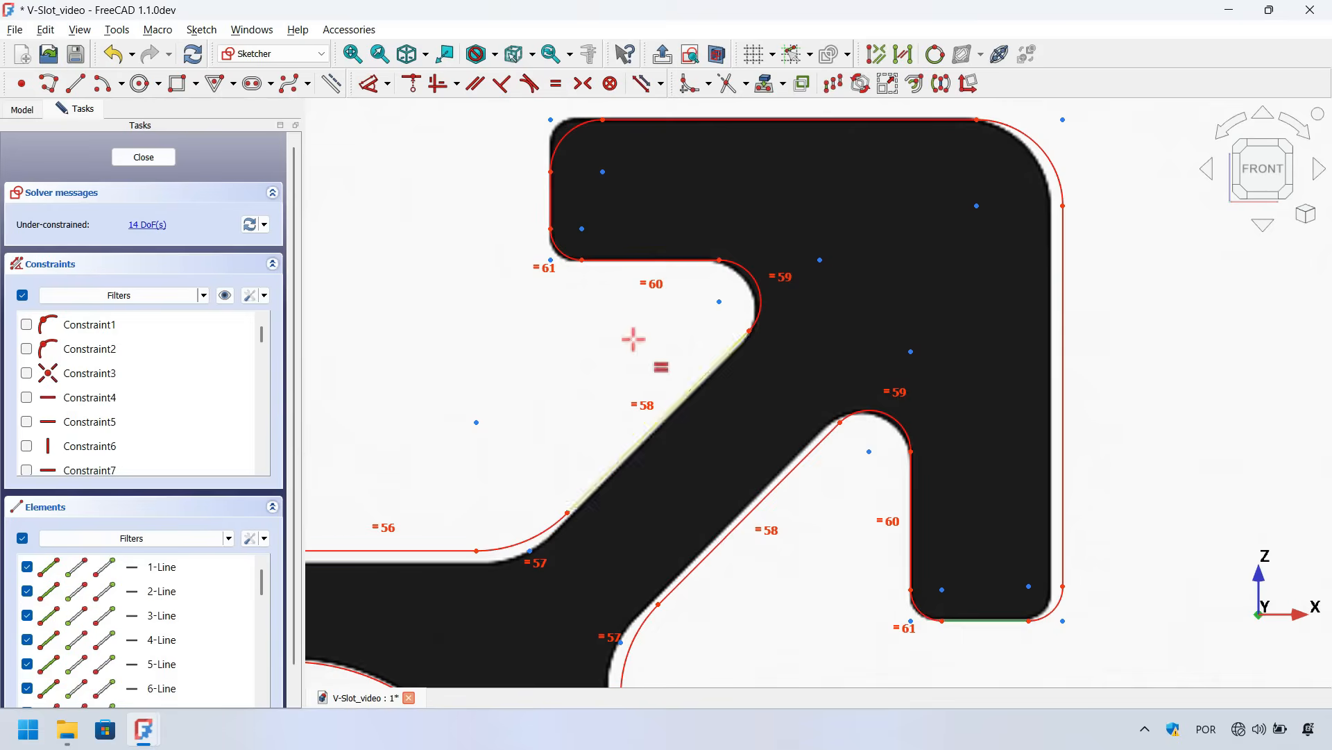
pyautogui.click(552, 202)
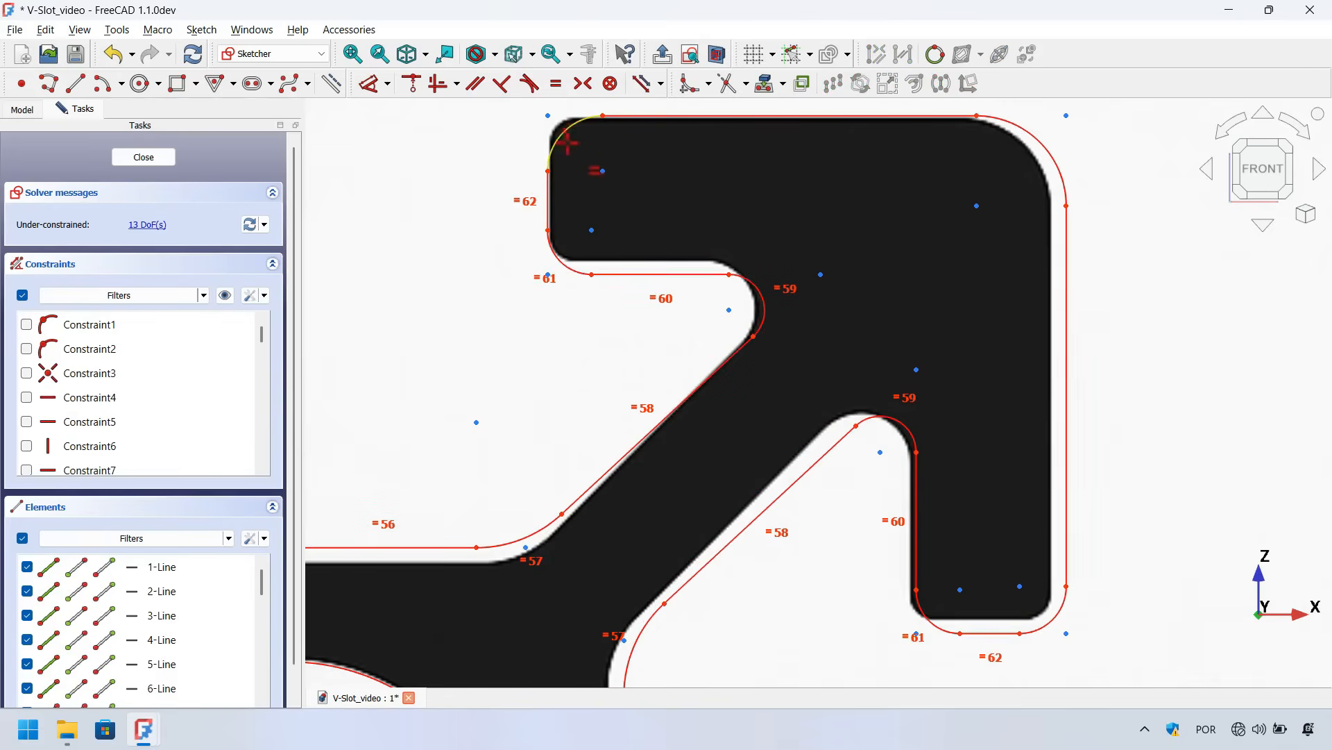
# Make the top-left and bottom-right lip fillets equal, and the outer right edge equal to the top edge
pyautogui.press('Escape')
pyautogui.click(566, 129)
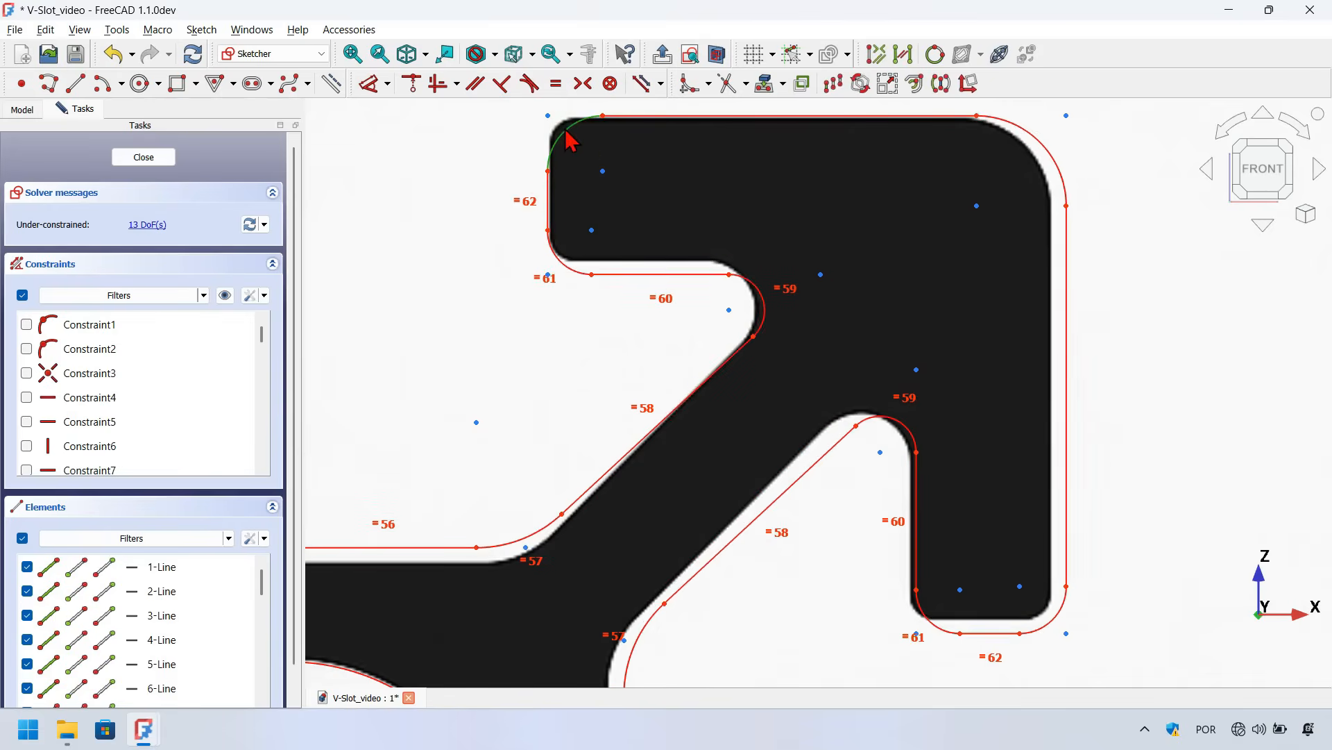
pyautogui.click(1055, 604)
pyautogui.click(1072, 489)
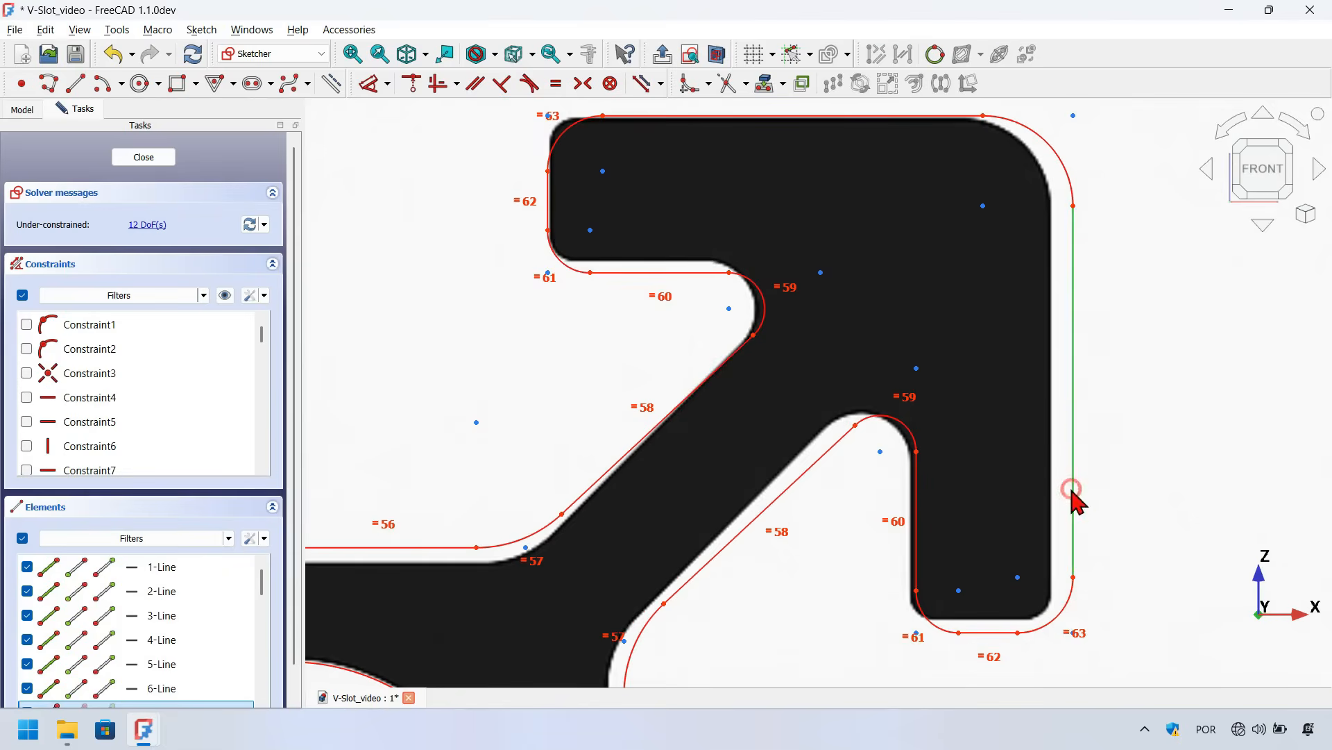
pyautogui.press('e')
pyautogui.click(768, 116)
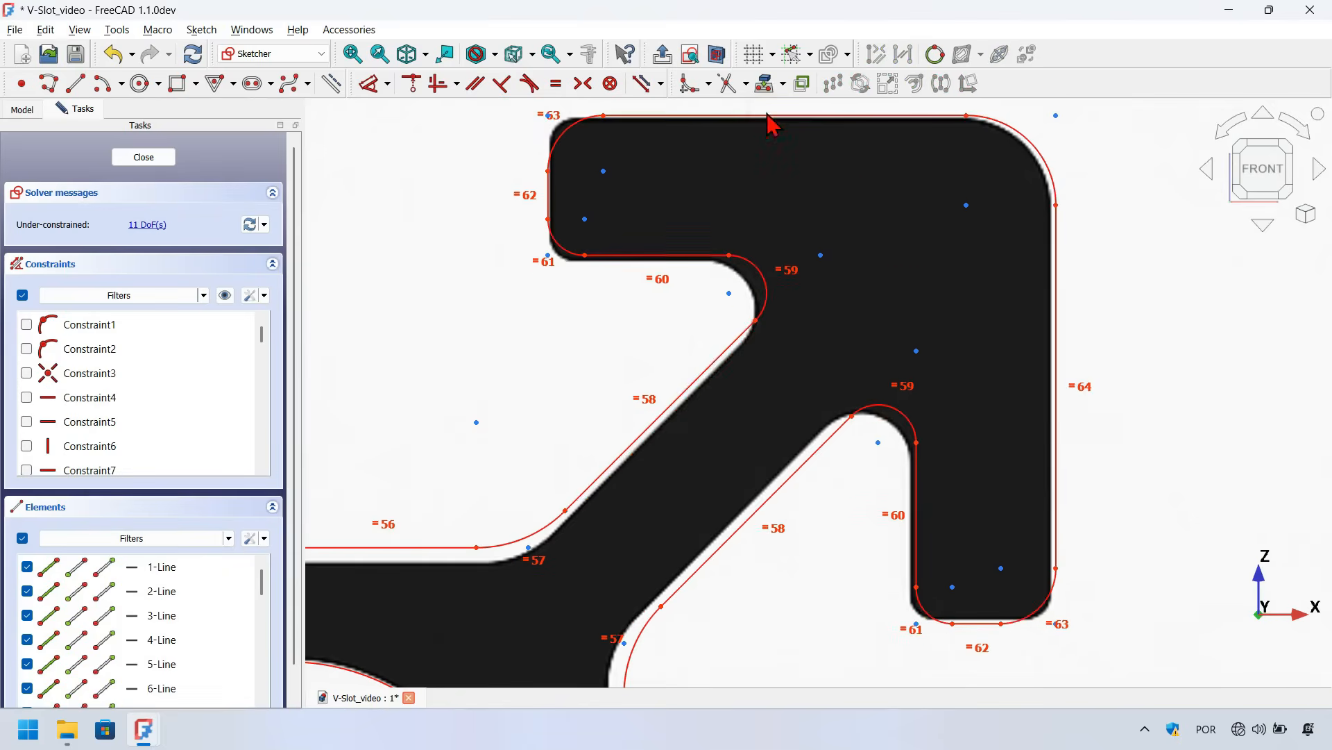
# Make the lip's top-left fillet equal to its lower-left corner fillet
pyautogui.scroll(-2, 688, 234)
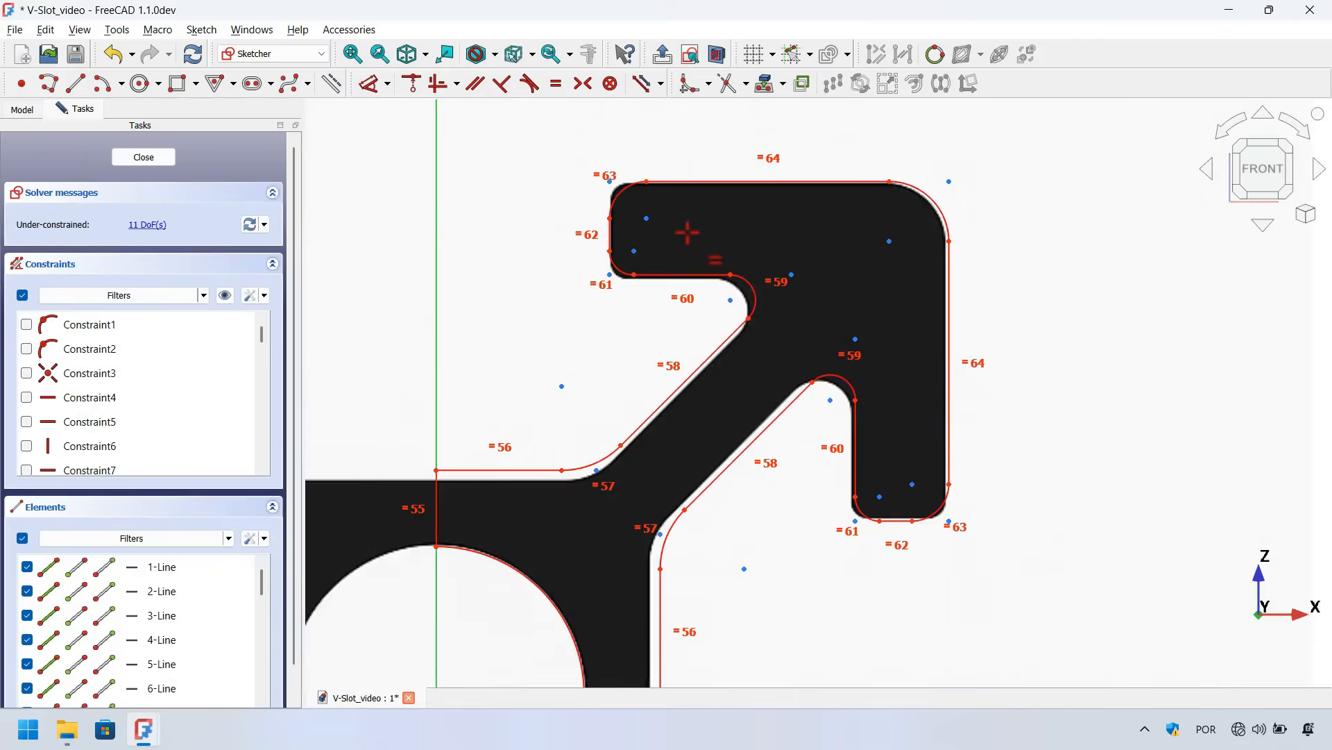
pyautogui.scroll(1, 687, 233)
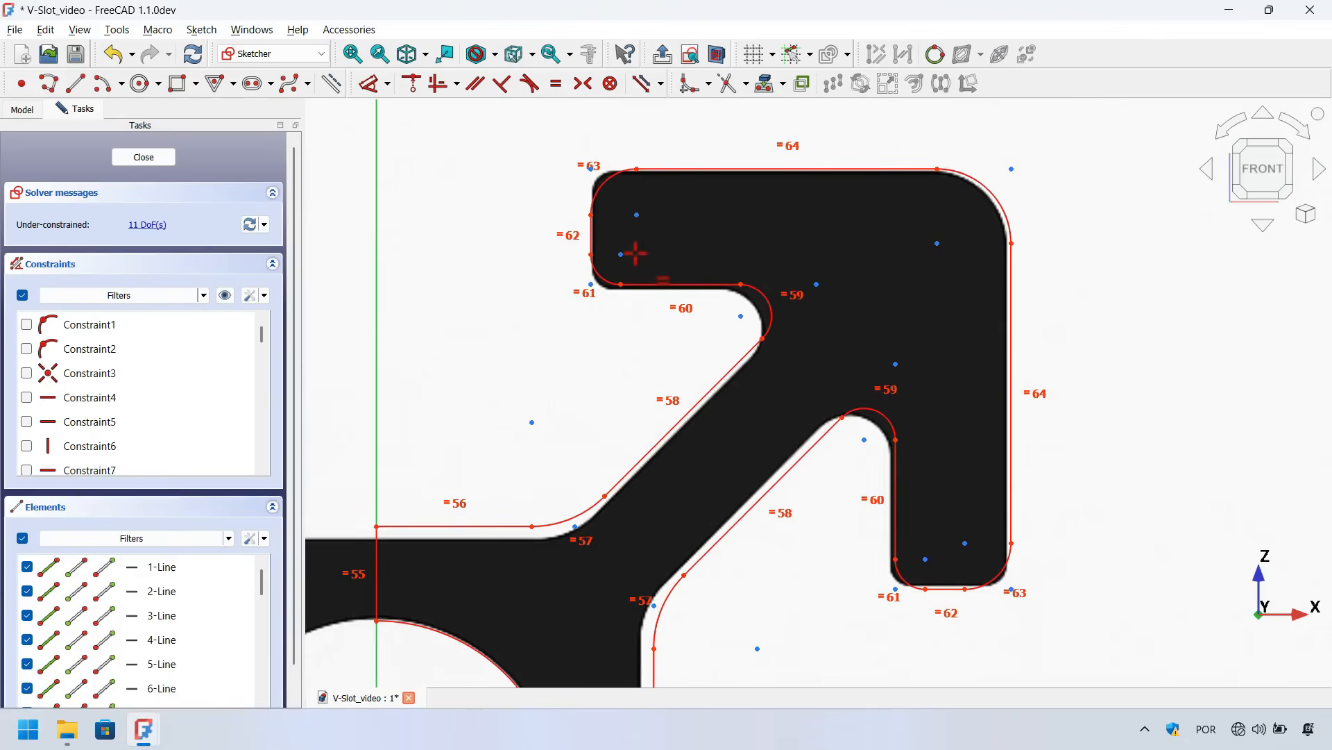
pyautogui.click(605, 175)
pyautogui.click(605, 271)
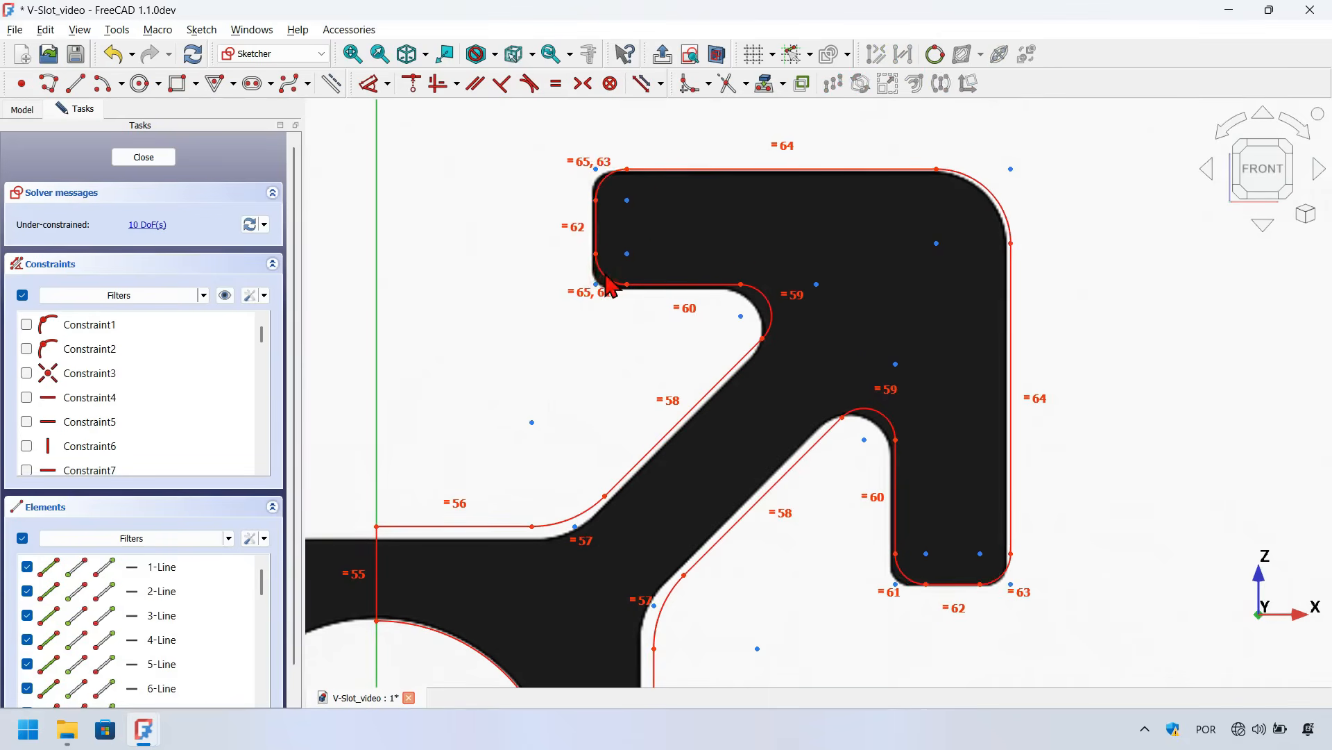
# Hide the constraint markers in the sketch view and leave the Equal tool
pyautogui.scroll(-2, 937, 250)
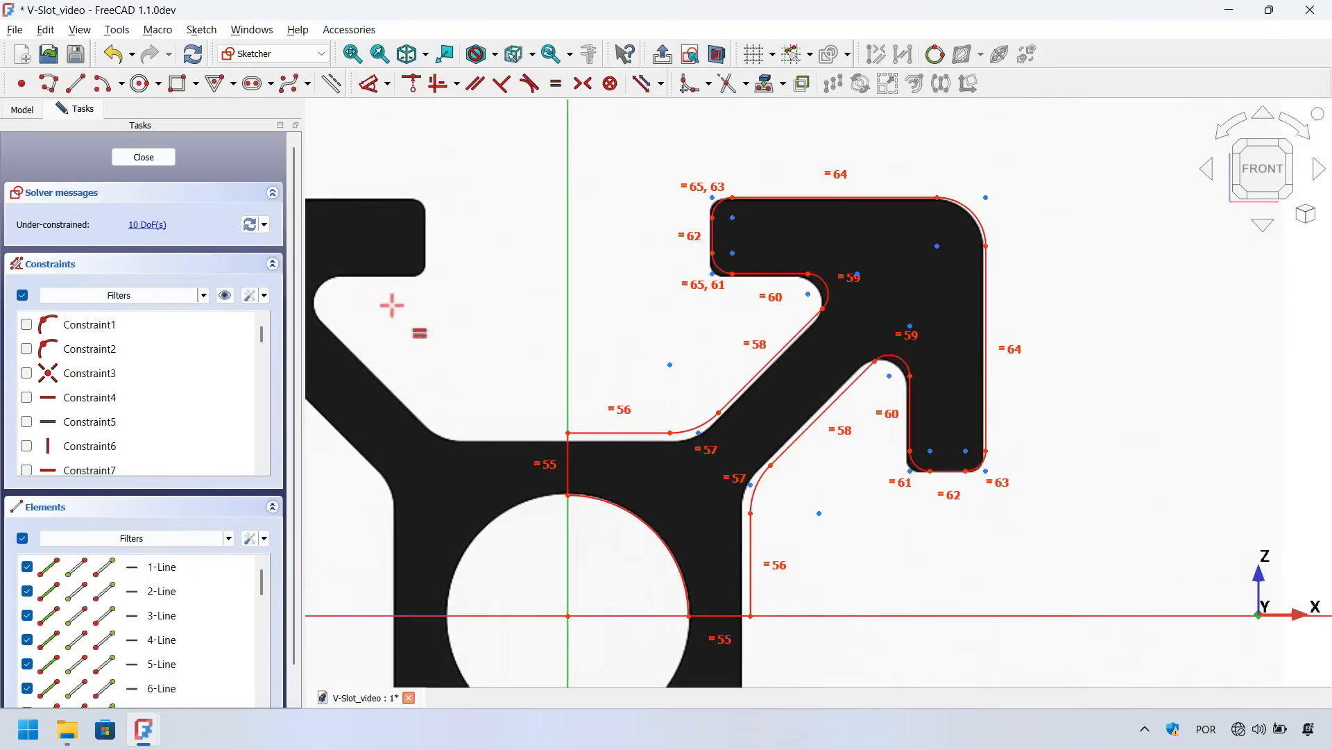
pyautogui.click(225, 296)
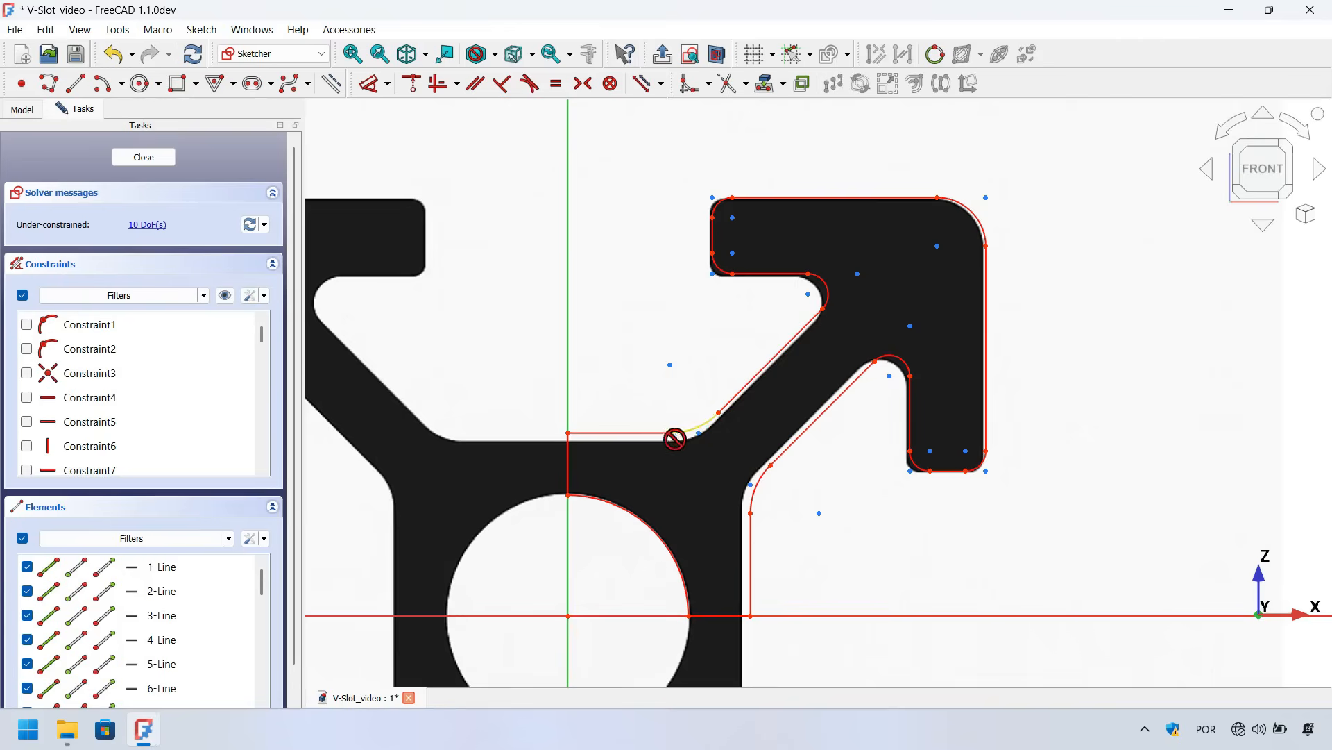
pyautogui.press('Escape')
# Drag loose points on the arm and lip to test their remaining freedom and realign the outline over the image
pyautogui.scroll(5, 621, 456)
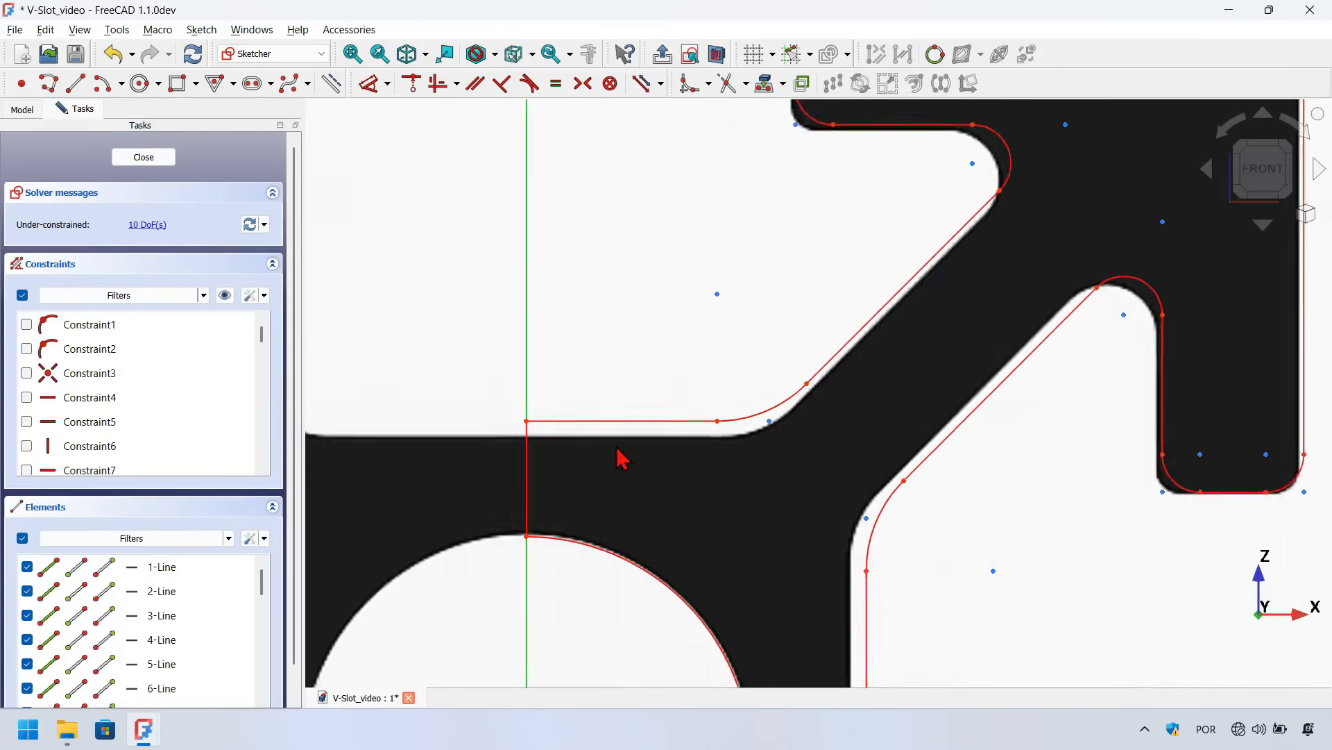
pyautogui.moveTo(757, 410); pyautogui.dragTo(769, 433)
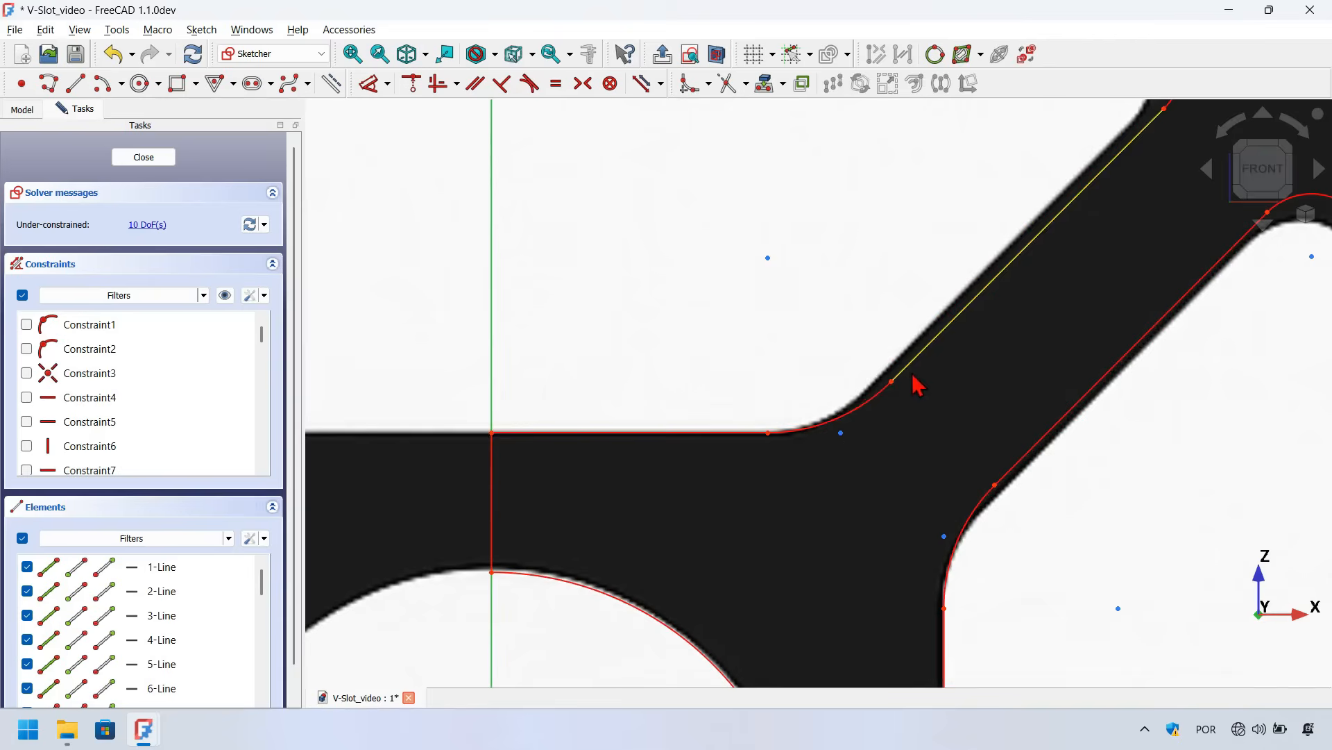
pyautogui.moveTo(891, 380); pyautogui.dragTo(868, 393)
pyautogui.scroll(-2, 783, 497)
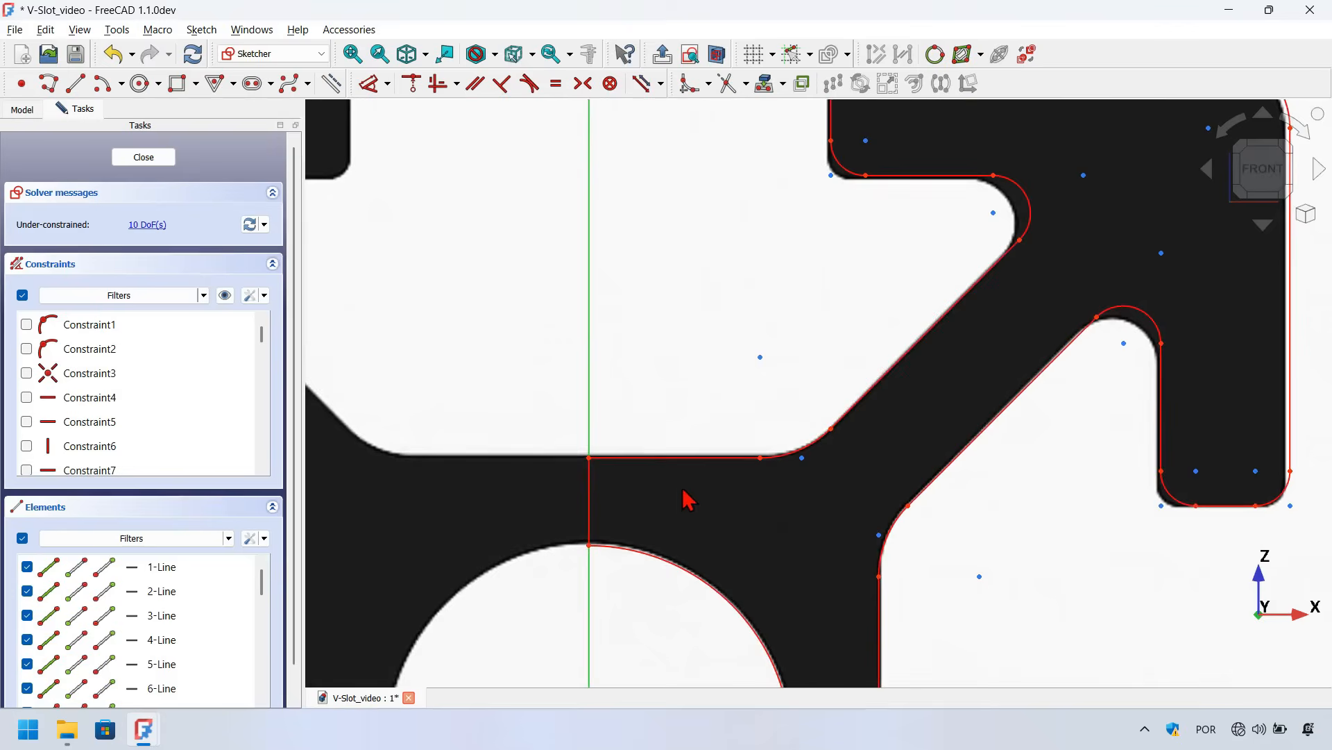
pyautogui.scroll(-1, 683, 498)
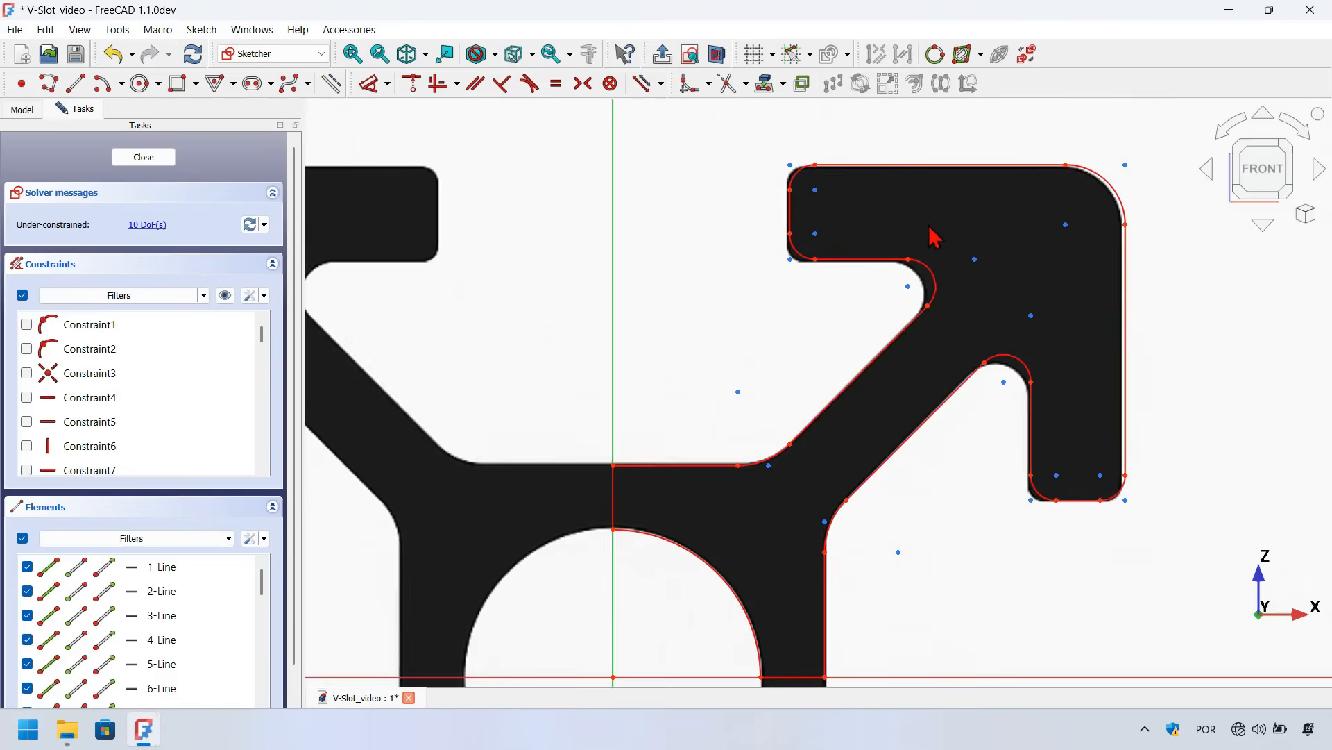
pyautogui.scroll(5, 934, 237)
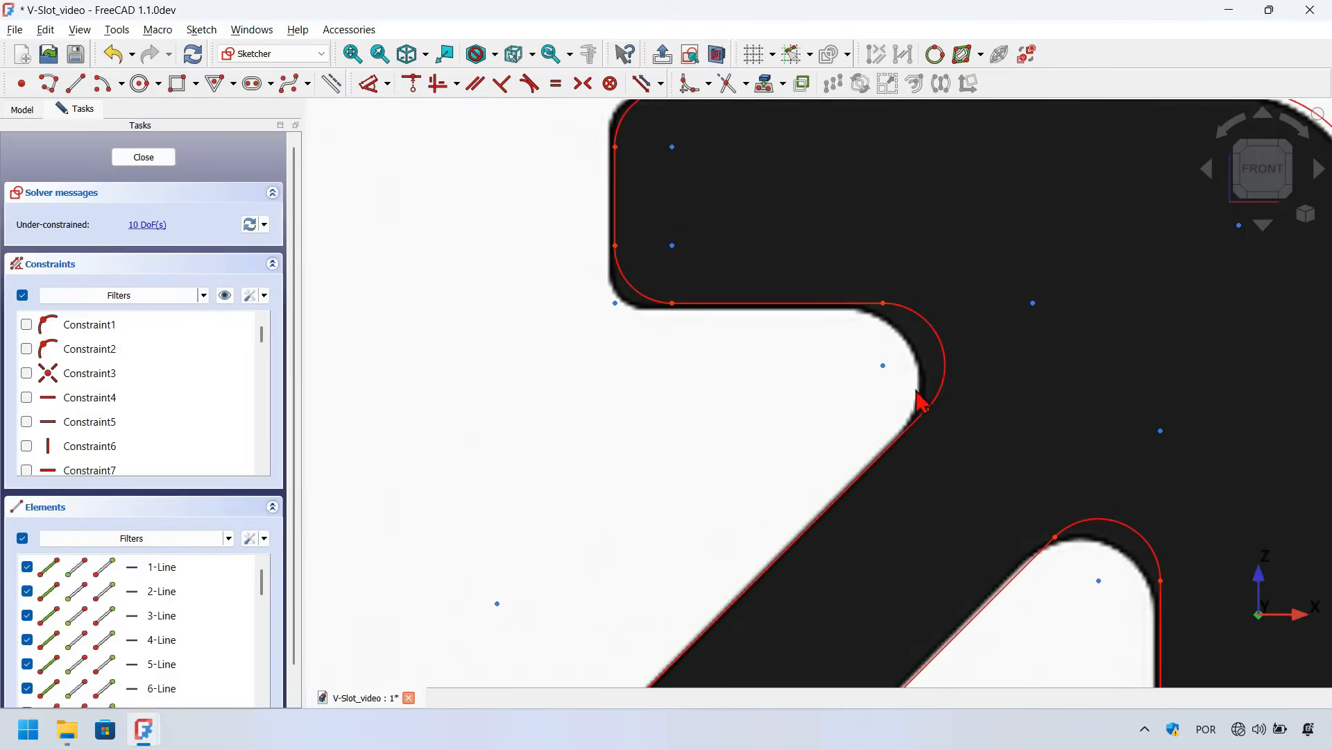
pyautogui.moveTo(927, 410); pyautogui.dragTo(900, 432)
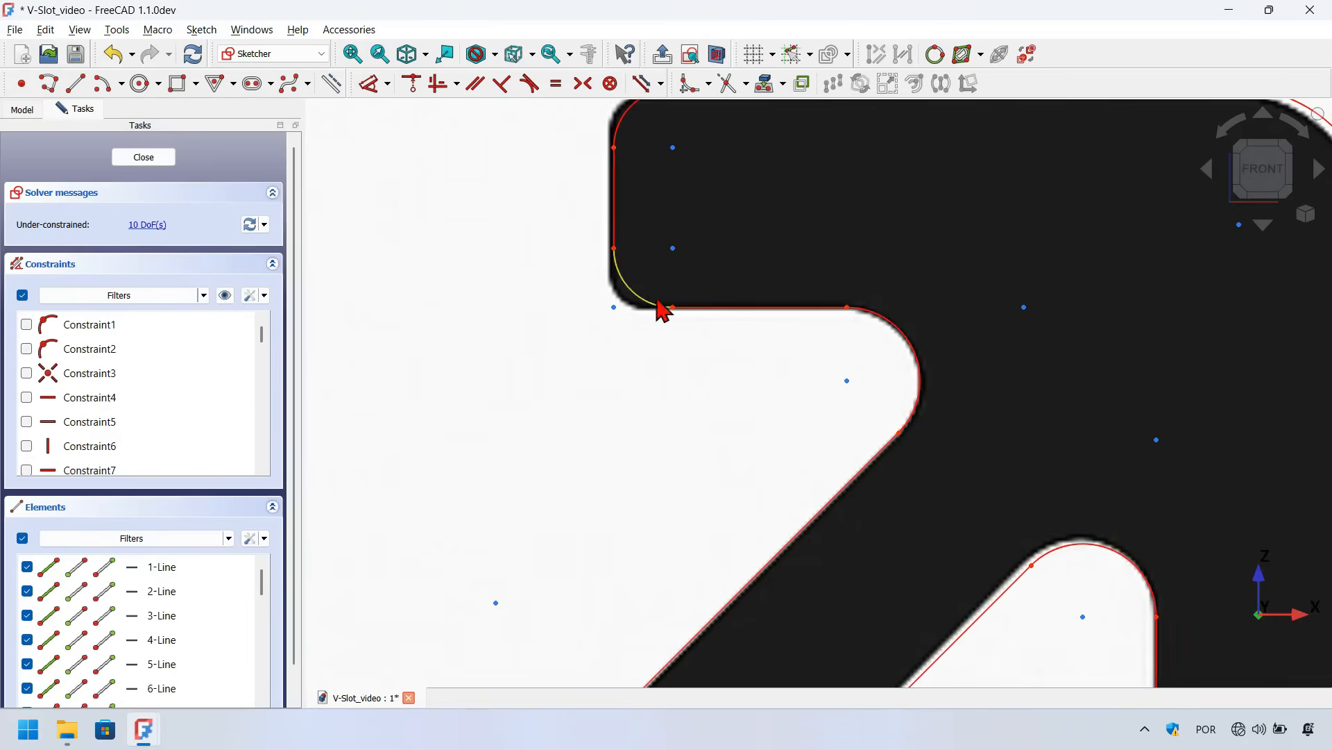
pyautogui.moveTo(673, 306); pyautogui.dragTo(638, 307)
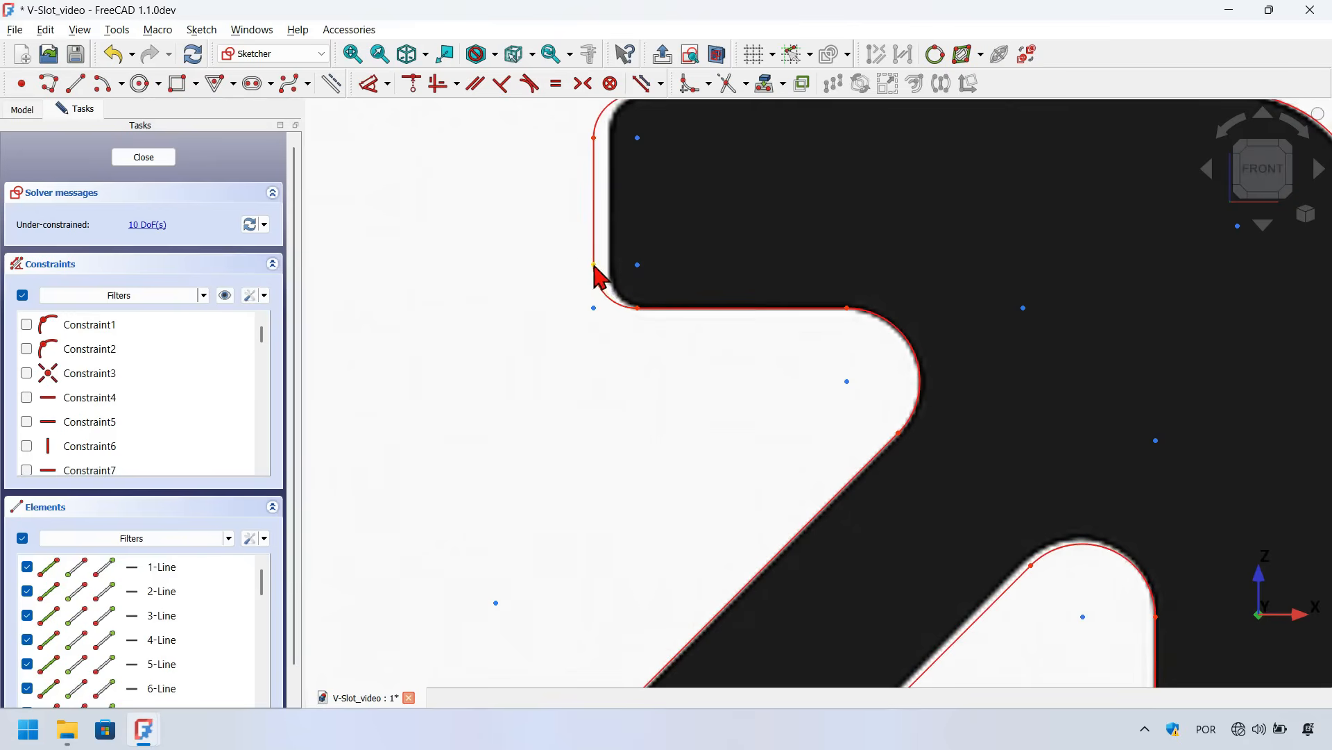
pyautogui.moveTo(595, 267); pyautogui.dragTo(611, 271, button='middle')
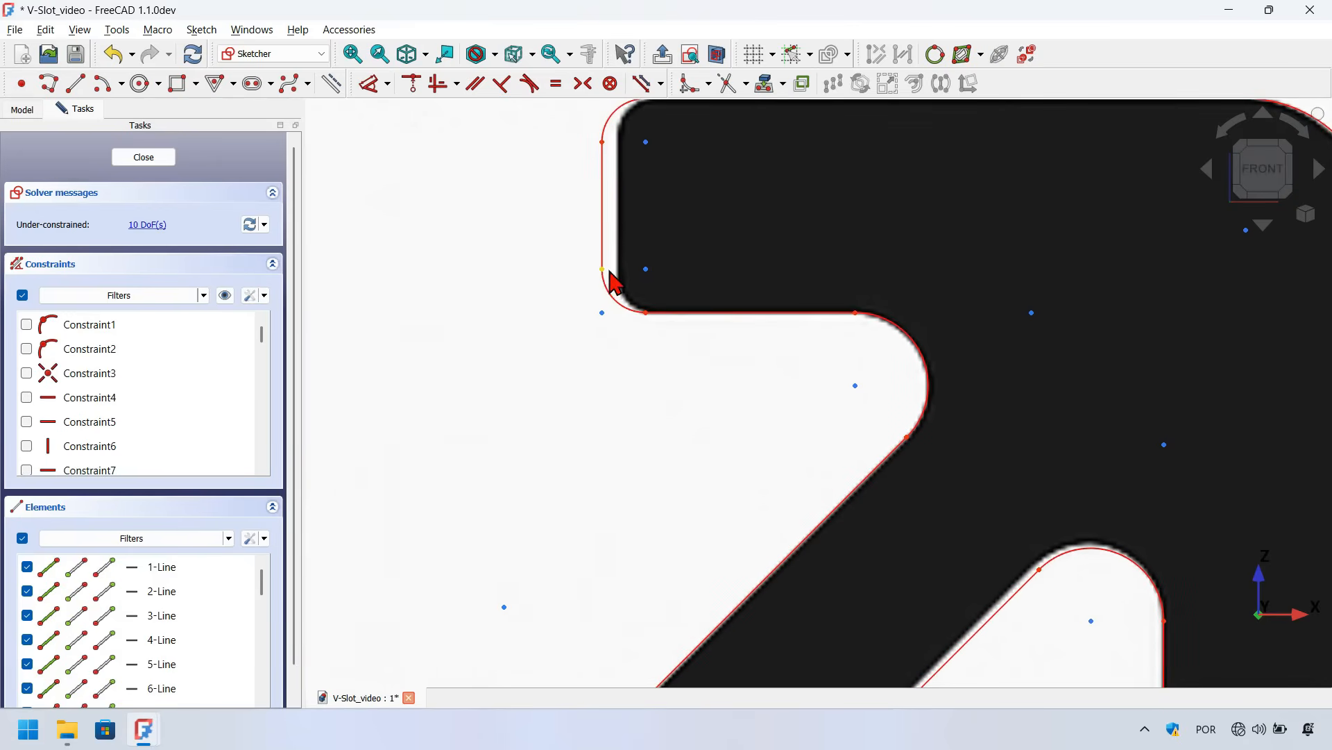
pyautogui.moveTo(604, 272); pyautogui.dragTo(617, 282)
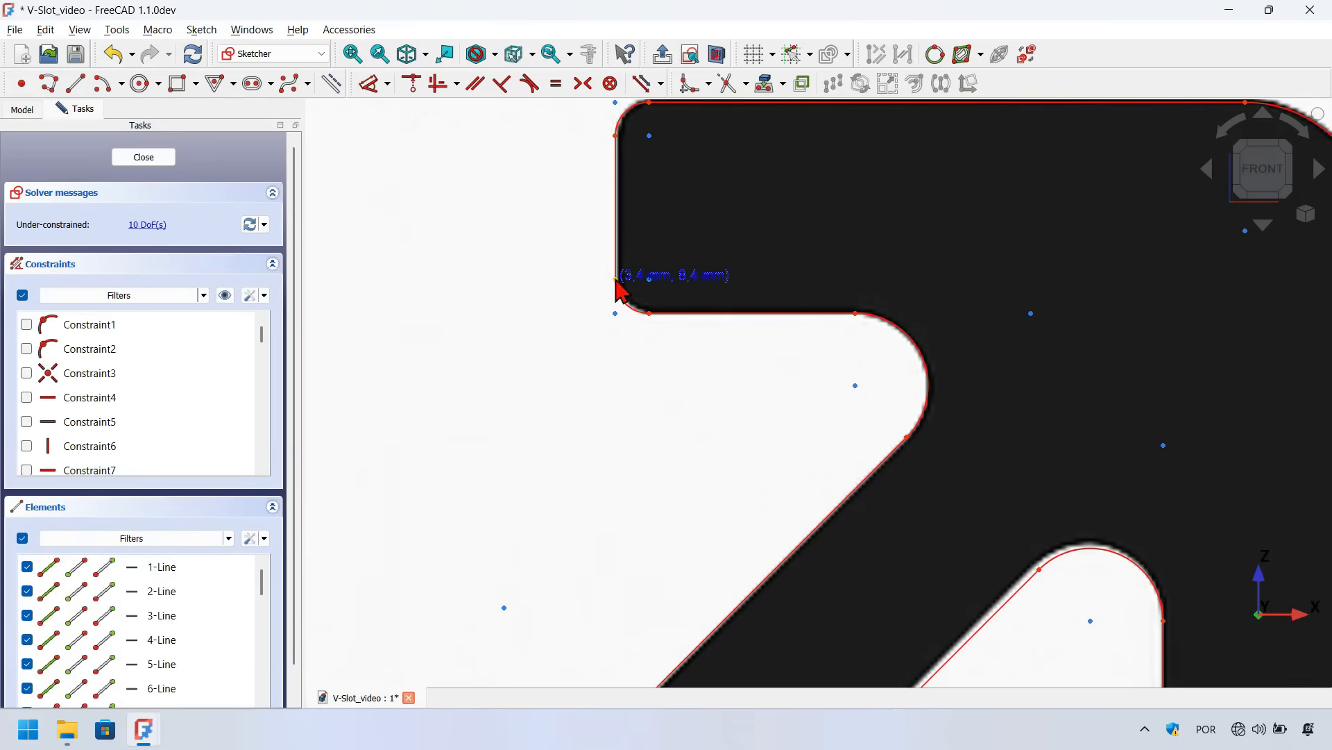
# Save the document
pyautogui.scroll(-4, 571, 348)
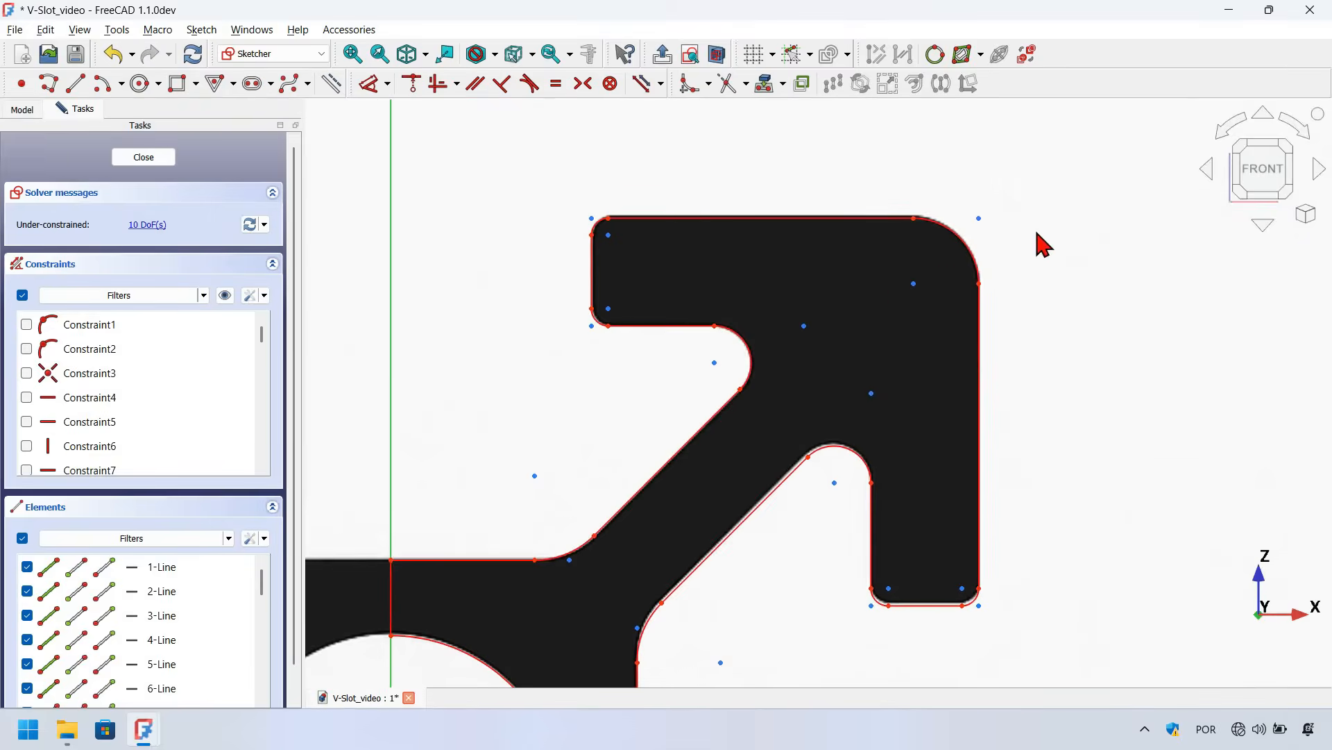
pyautogui.scroll(-3, 1044, 245)
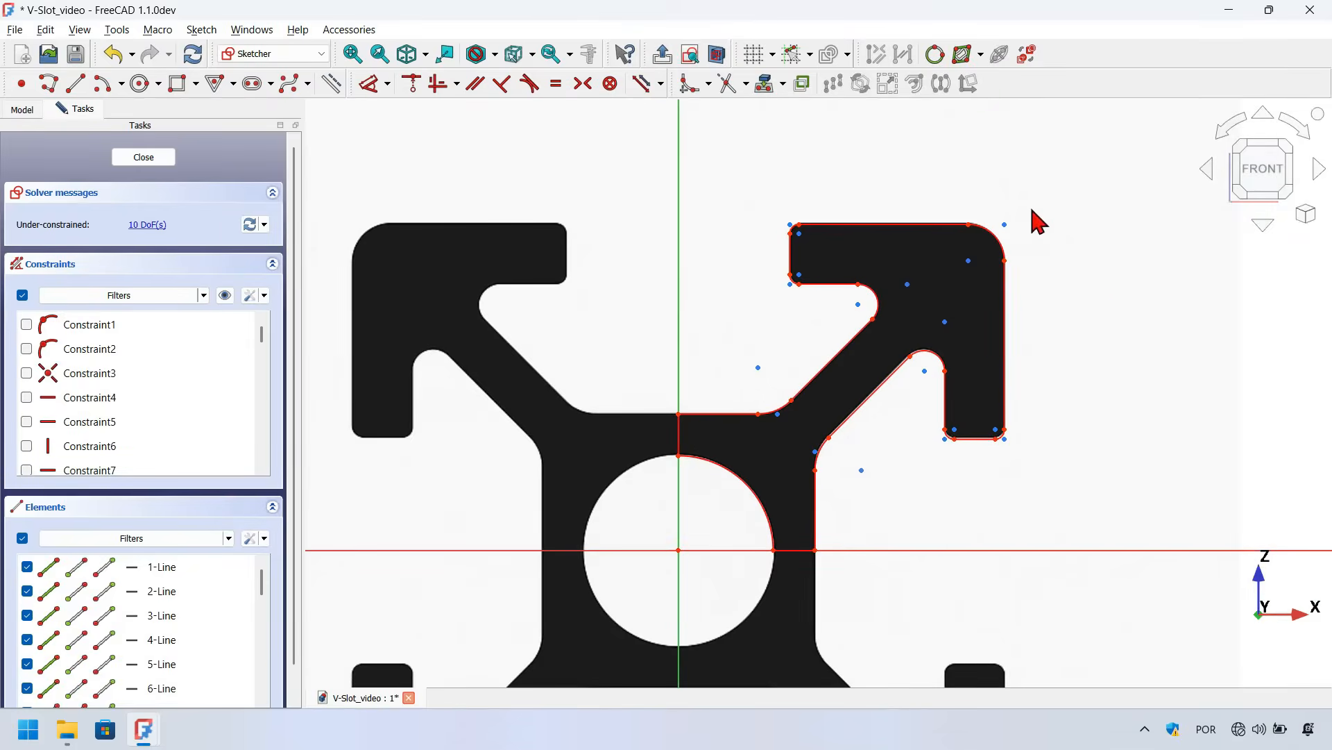
pyautogui.scroll(-3, 616, 327)
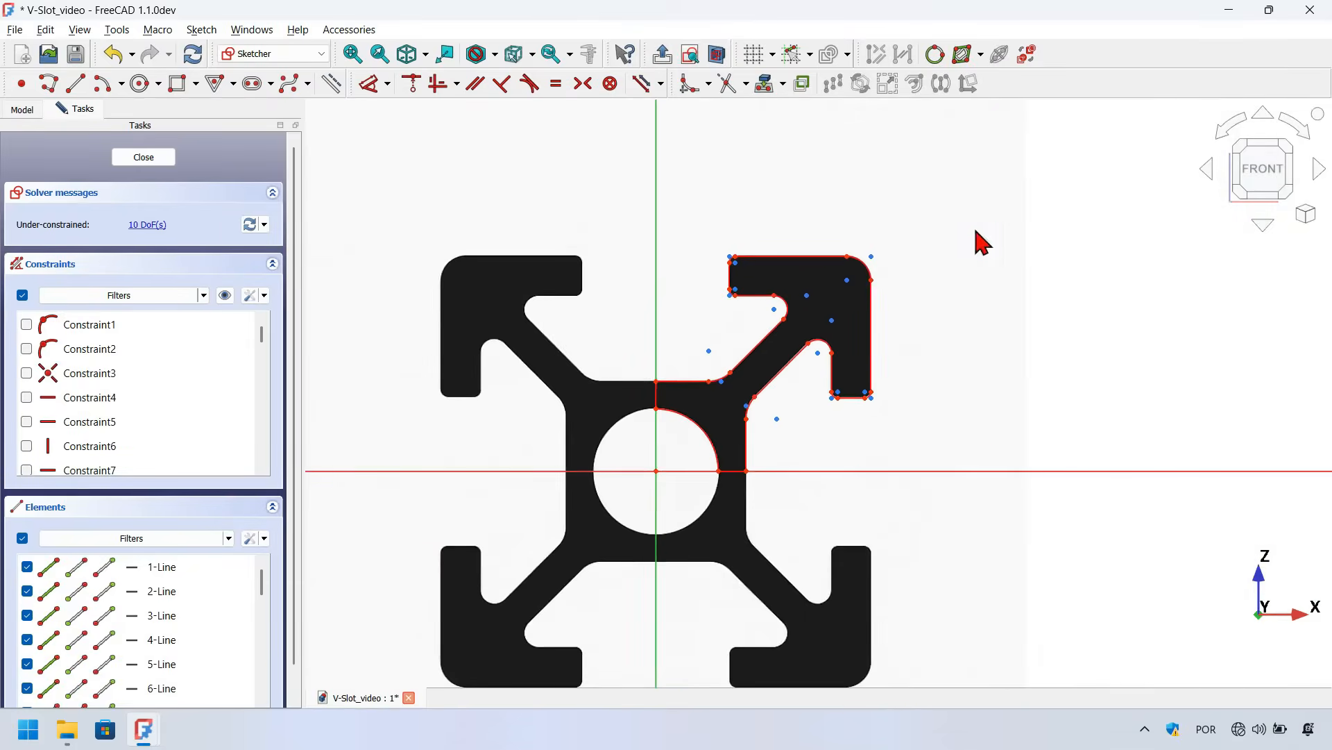
pyautogui.scroll(2, 1000, 238)
pyautogui.scroll(1, 1004, 238)
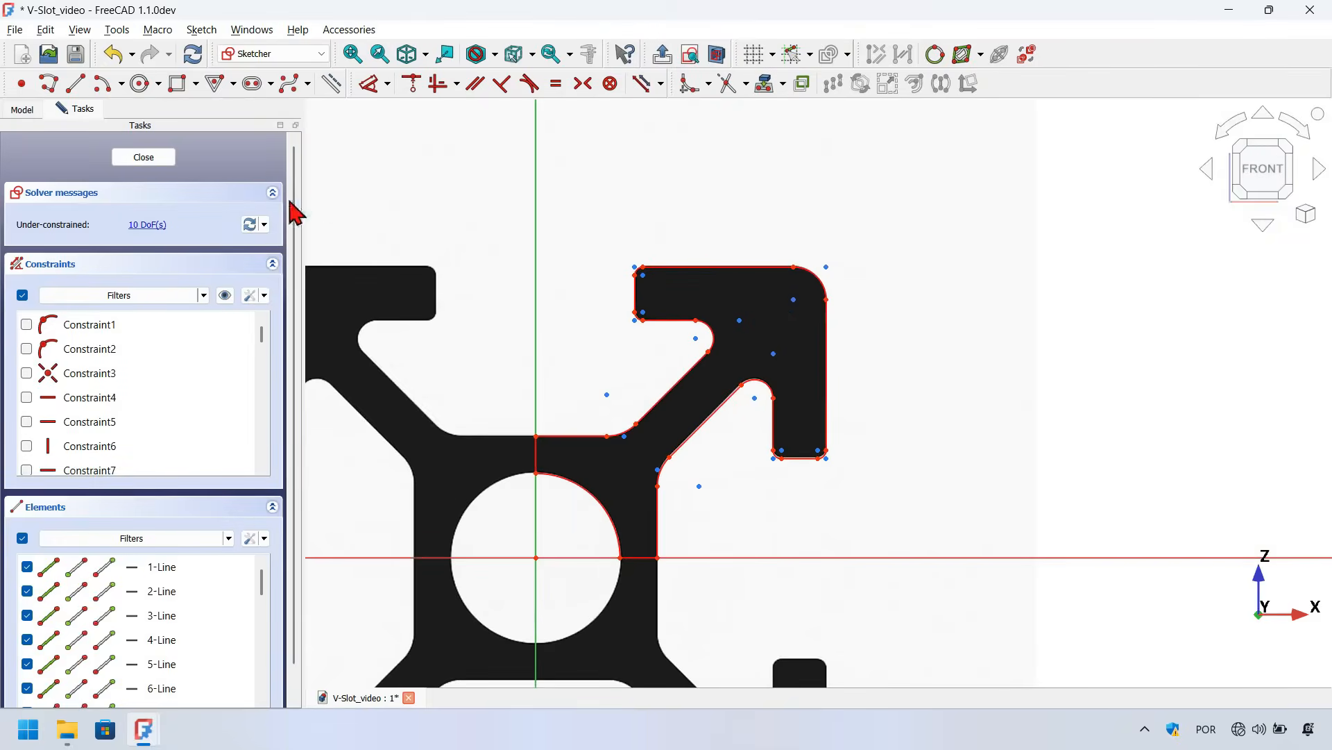
pyautogui.click(76, 55)
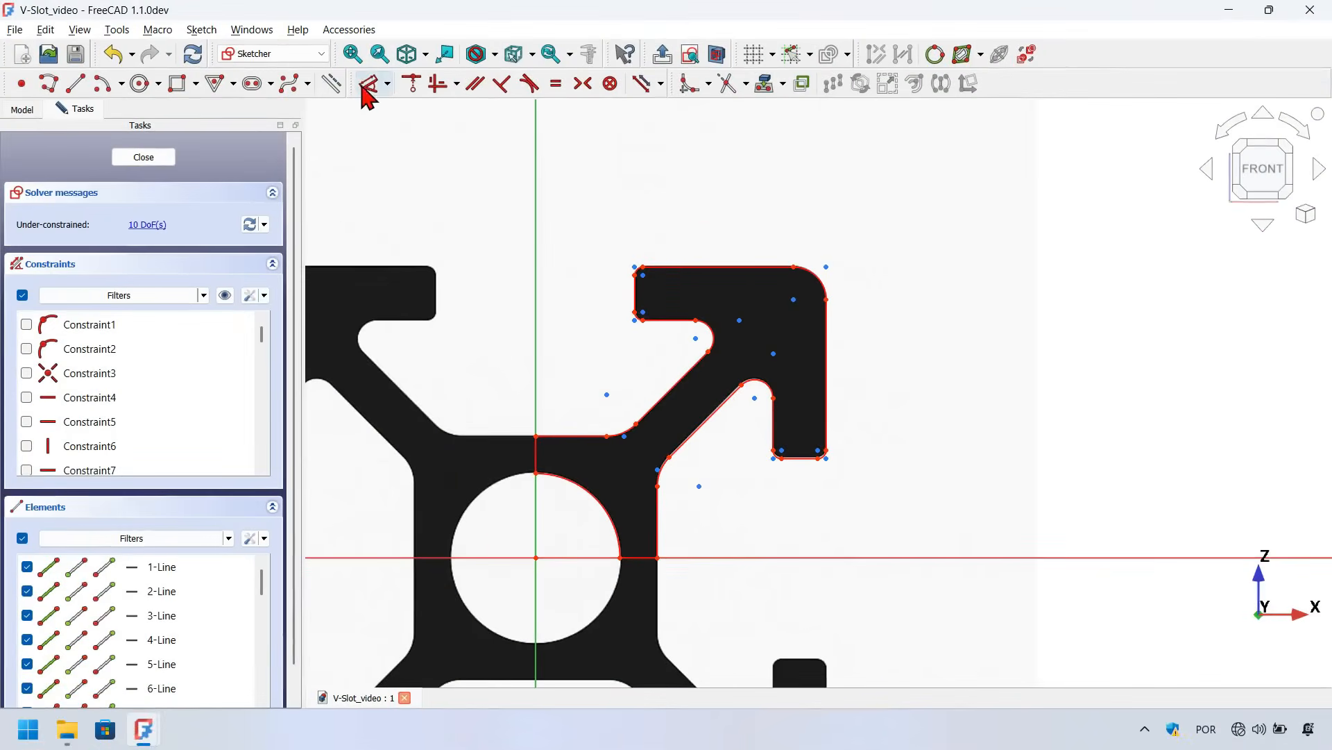
# Place a vertical distance dimension from the outline's top-right corner down to the horizontal axis
pyautogui.click(368, 86)
pyautogui.scroll(1, 916, 297)
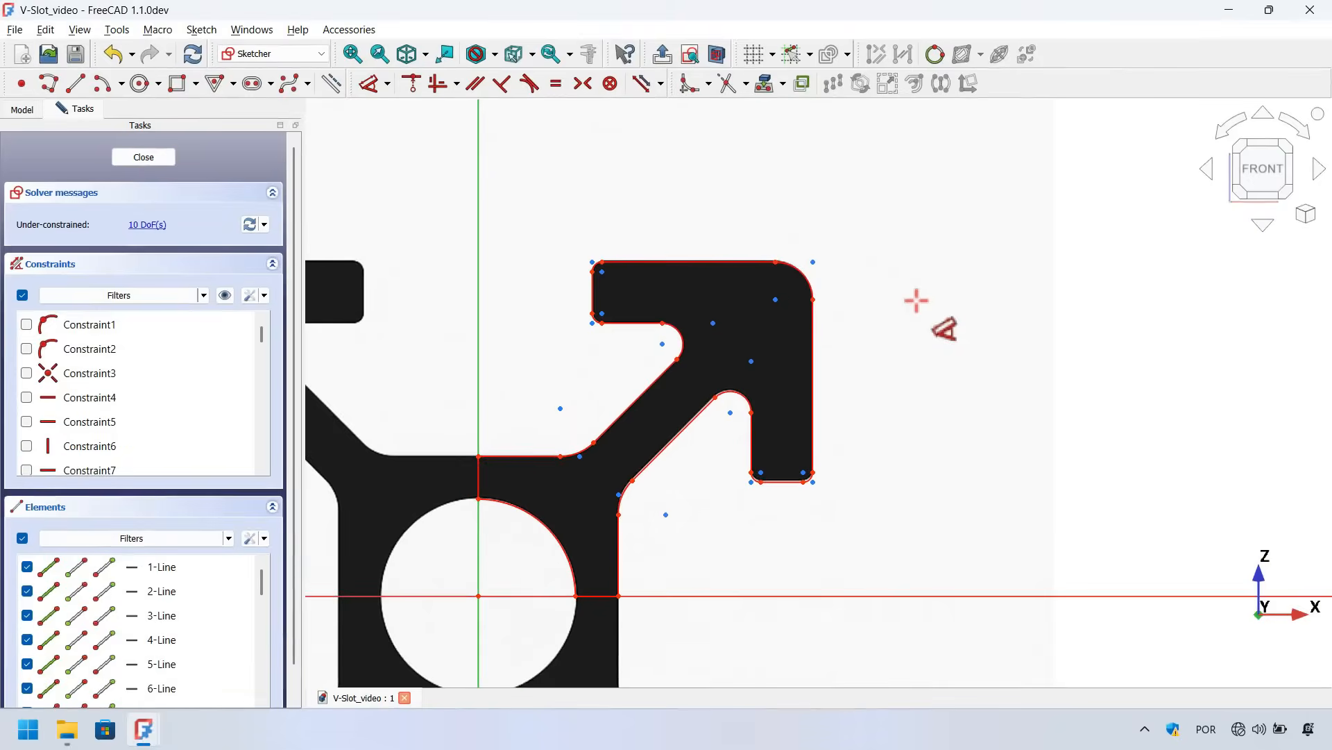
pyautogui.click(775, 262)
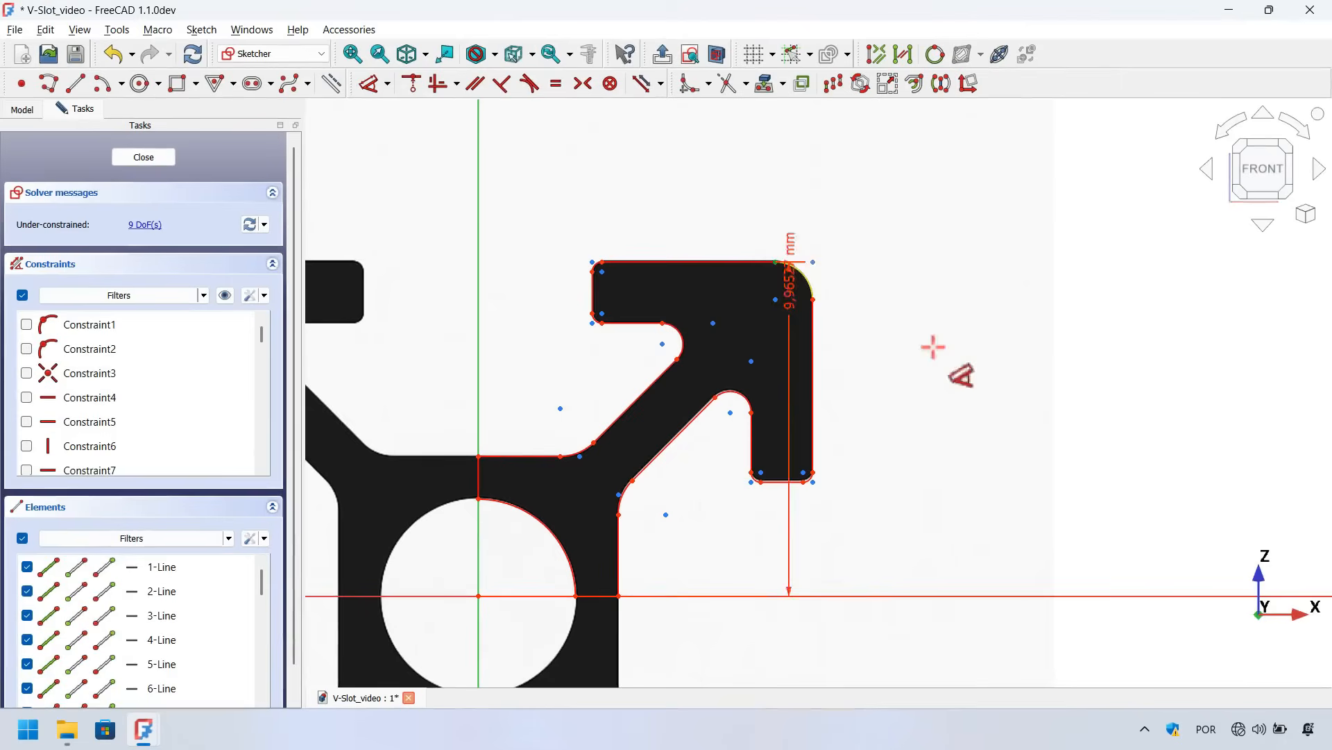
pyautogui.click(1072, 596)
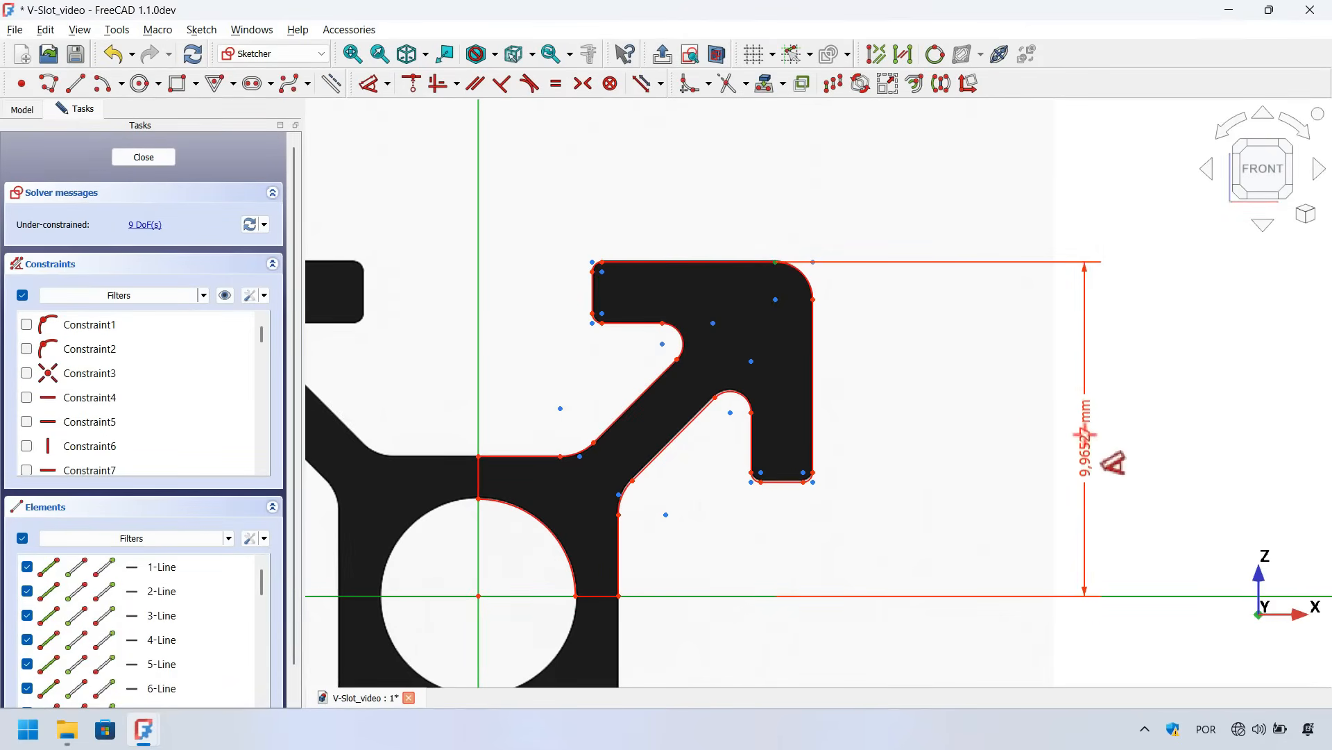
pyautogui.click(1087, 438)
pyautogui.moveTo(1163, 429); pyautogui.dragTo(743, 326)
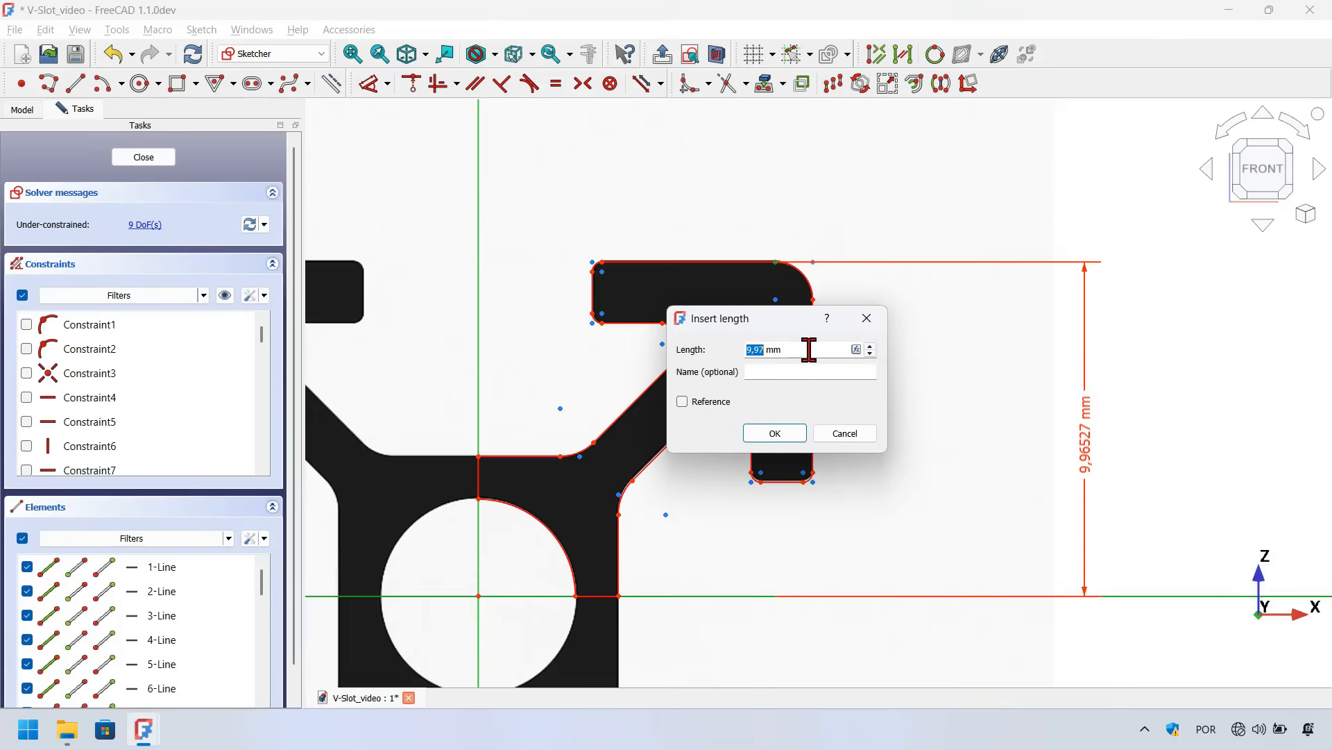
# Drive that distance with the expression <<Dimenions>>.Profile_size/2 and leave the dimension tool
pyautogui.press('=')
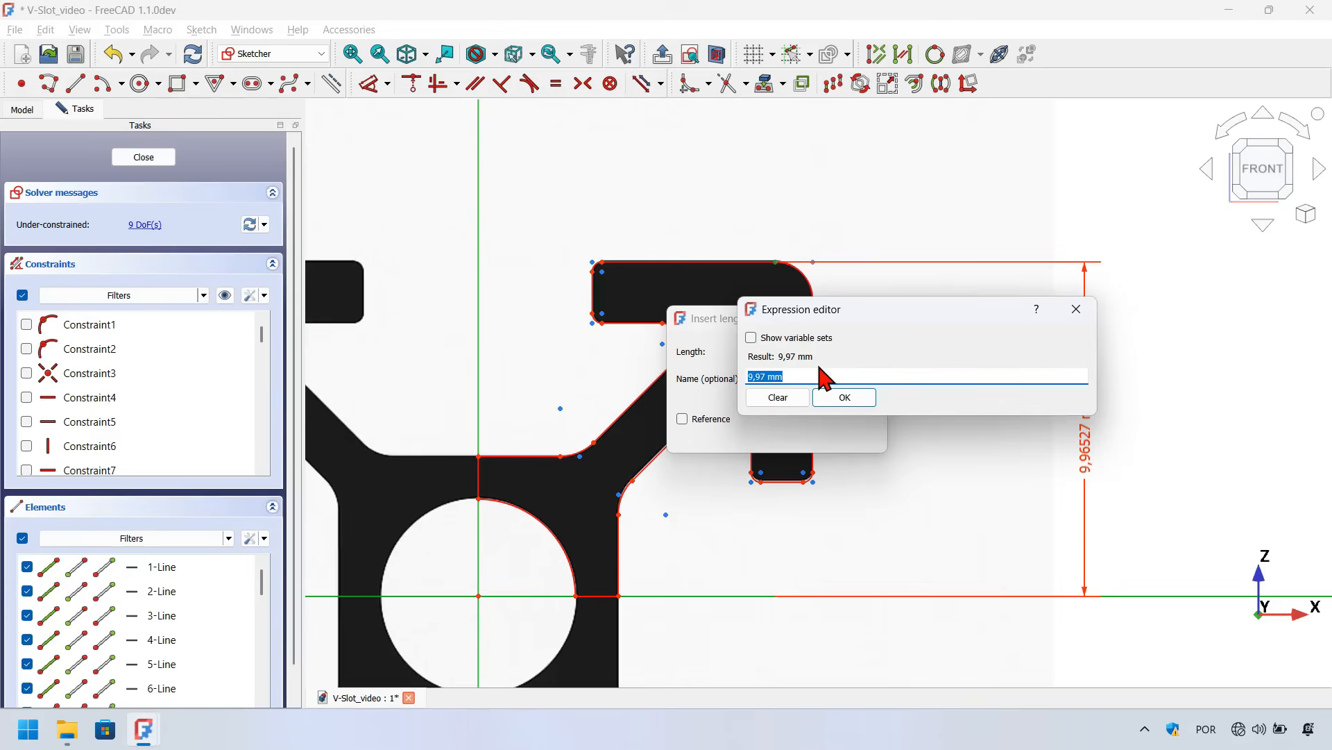
pyautogui.write('Dim')
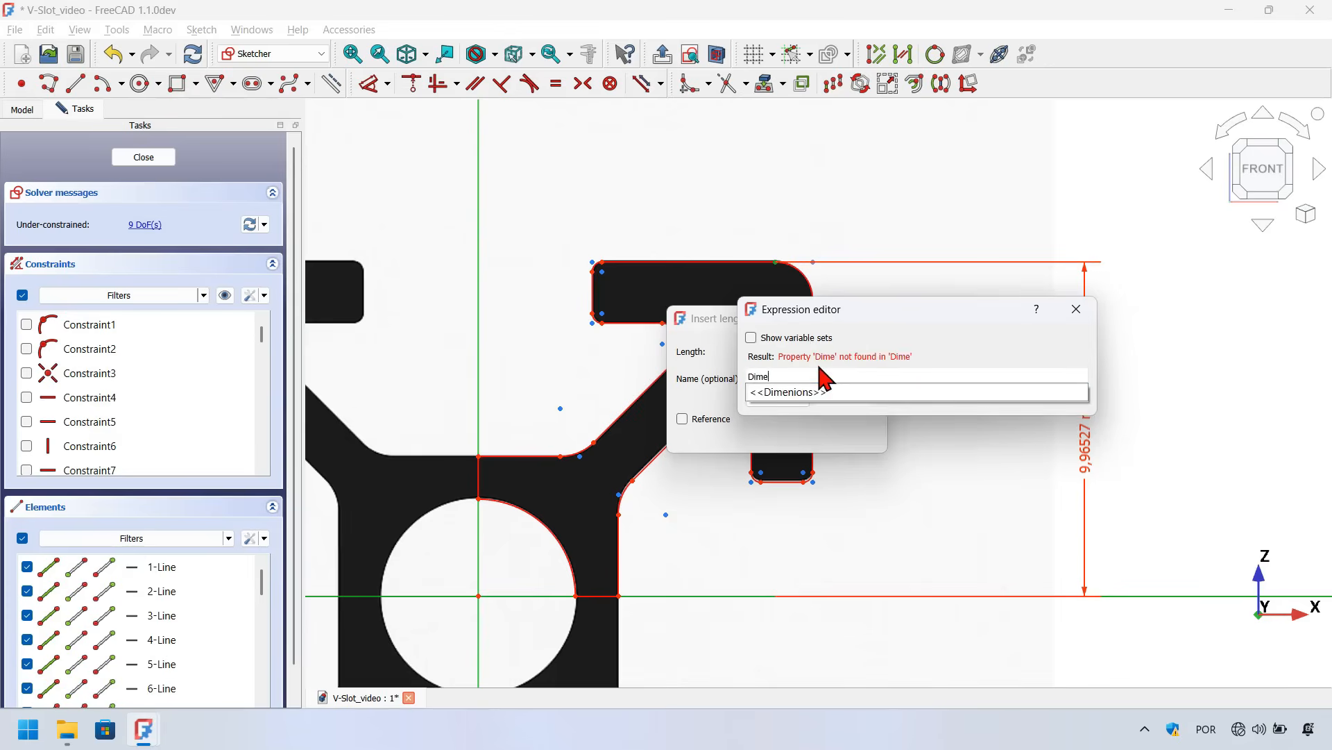
pyautogui.write('e')
pyautogui.press('Down')
pyautogui.press('Return')
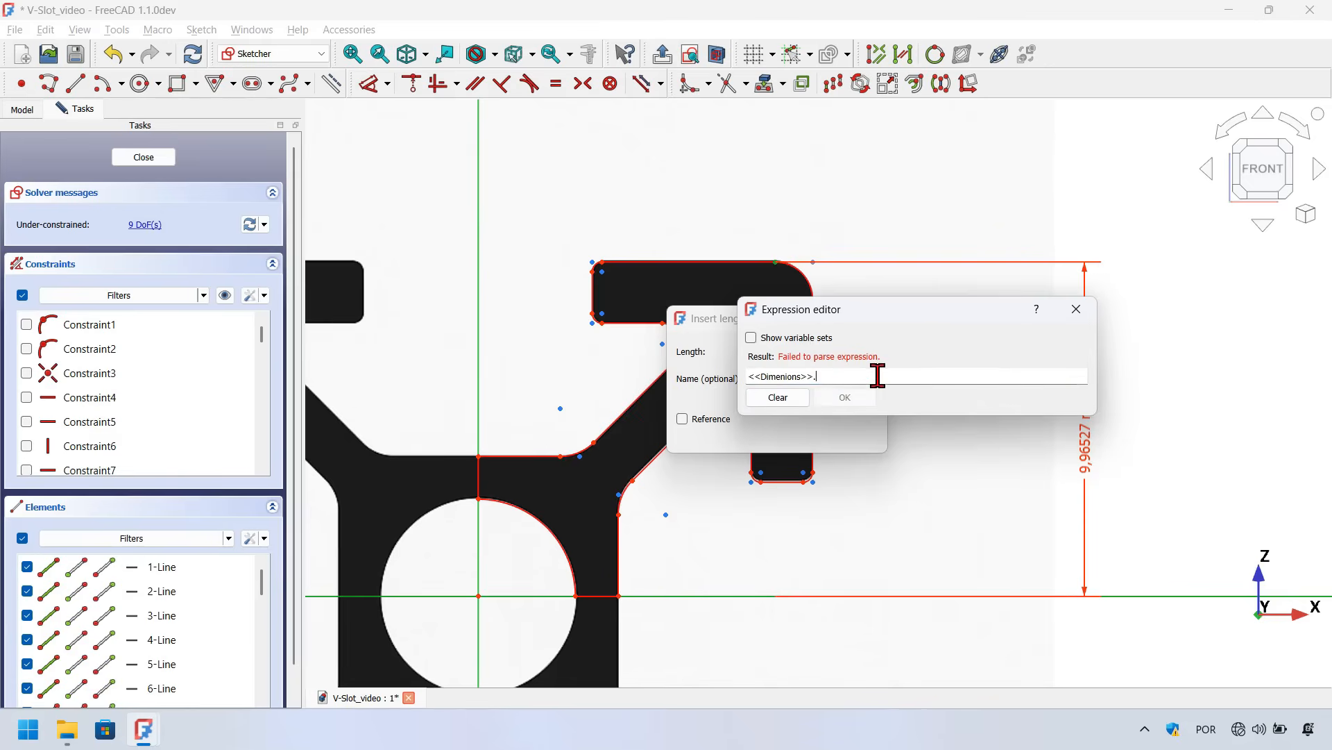
pyautogui.write('Prof')
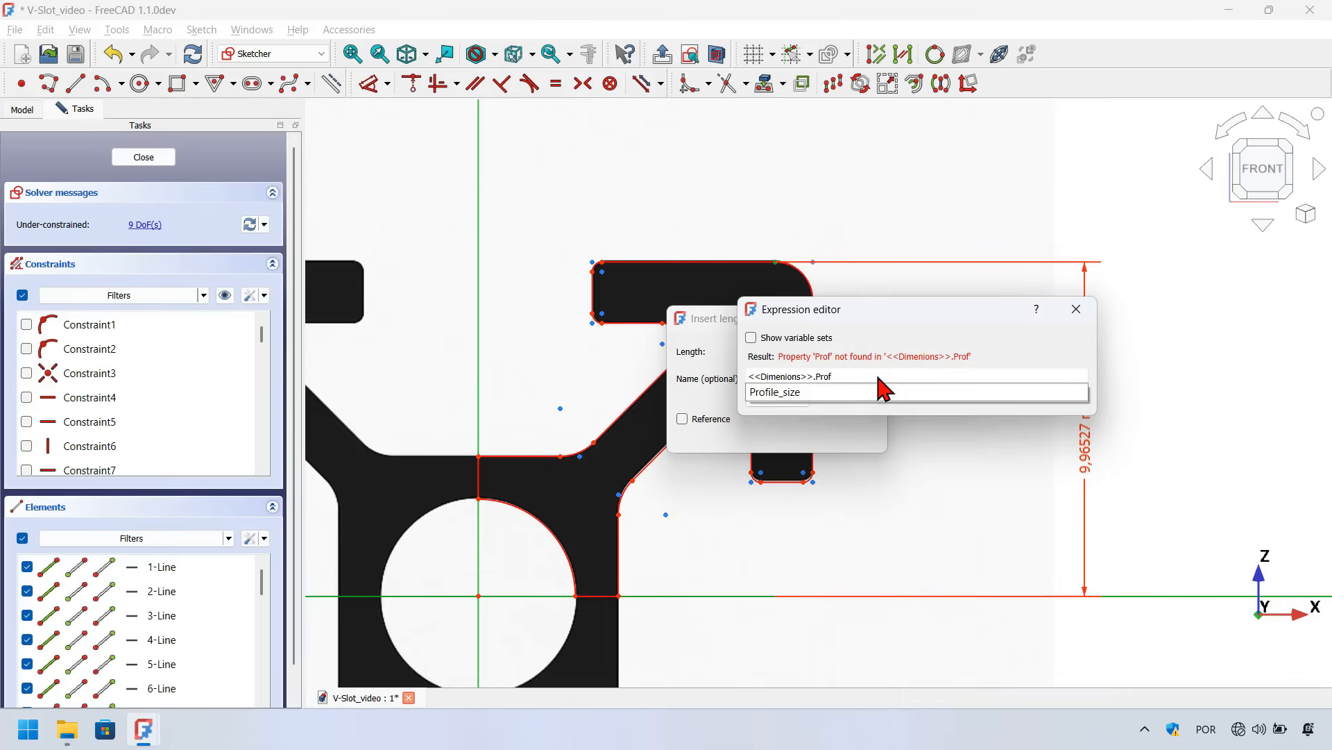
pyautogui.press('Down')
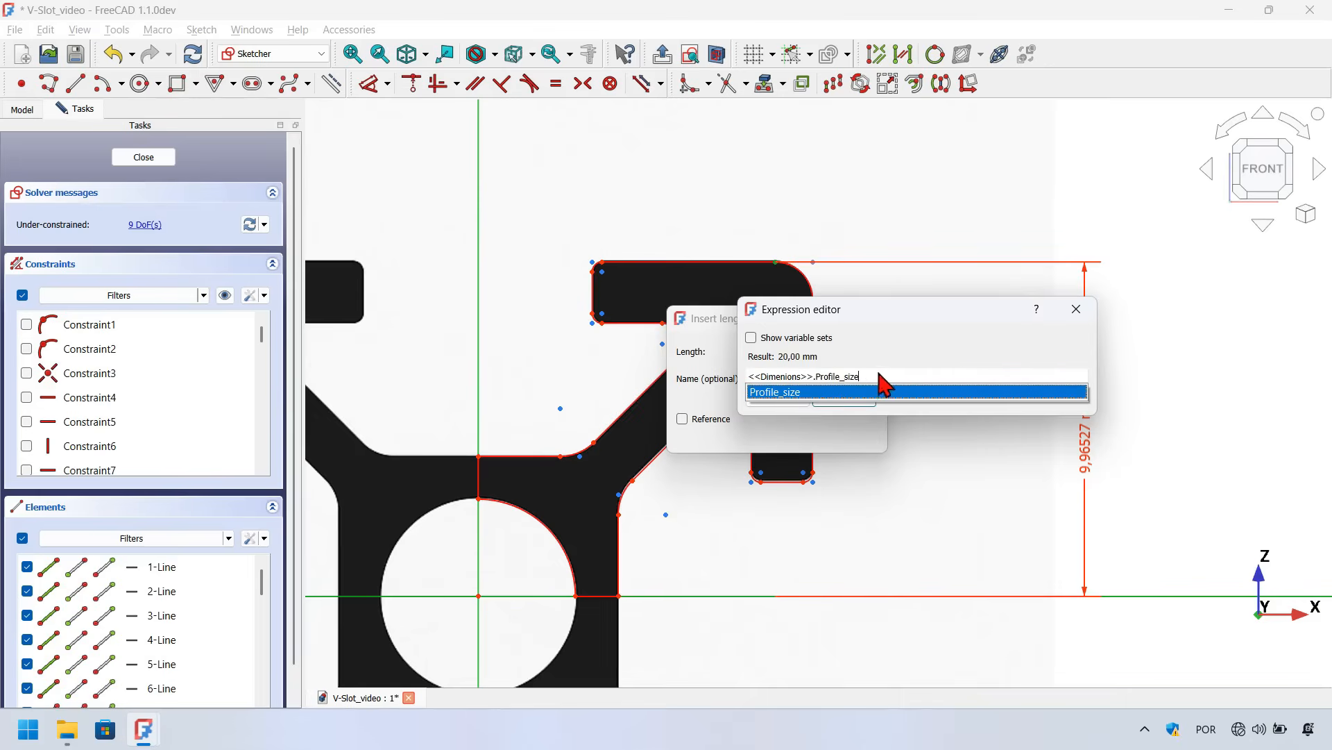
pyautogui.press('Return')
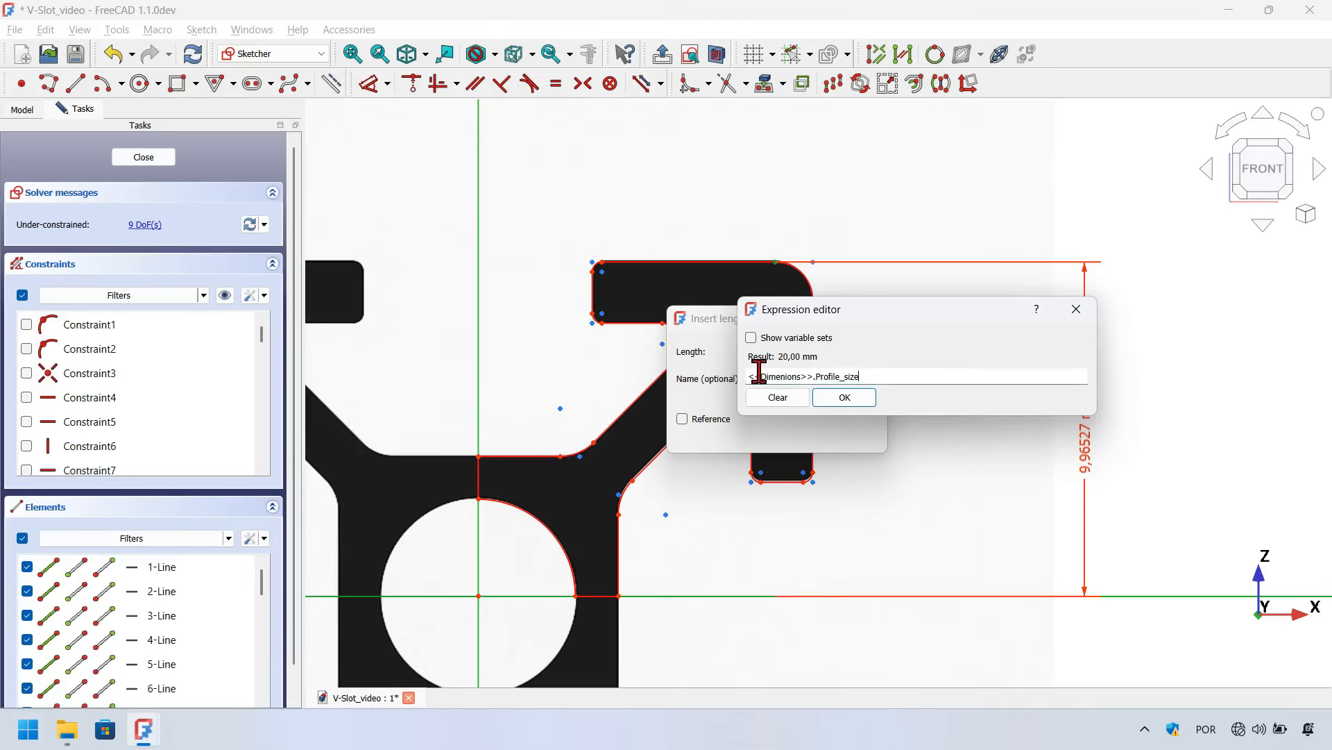
pyautogui.write('/2')
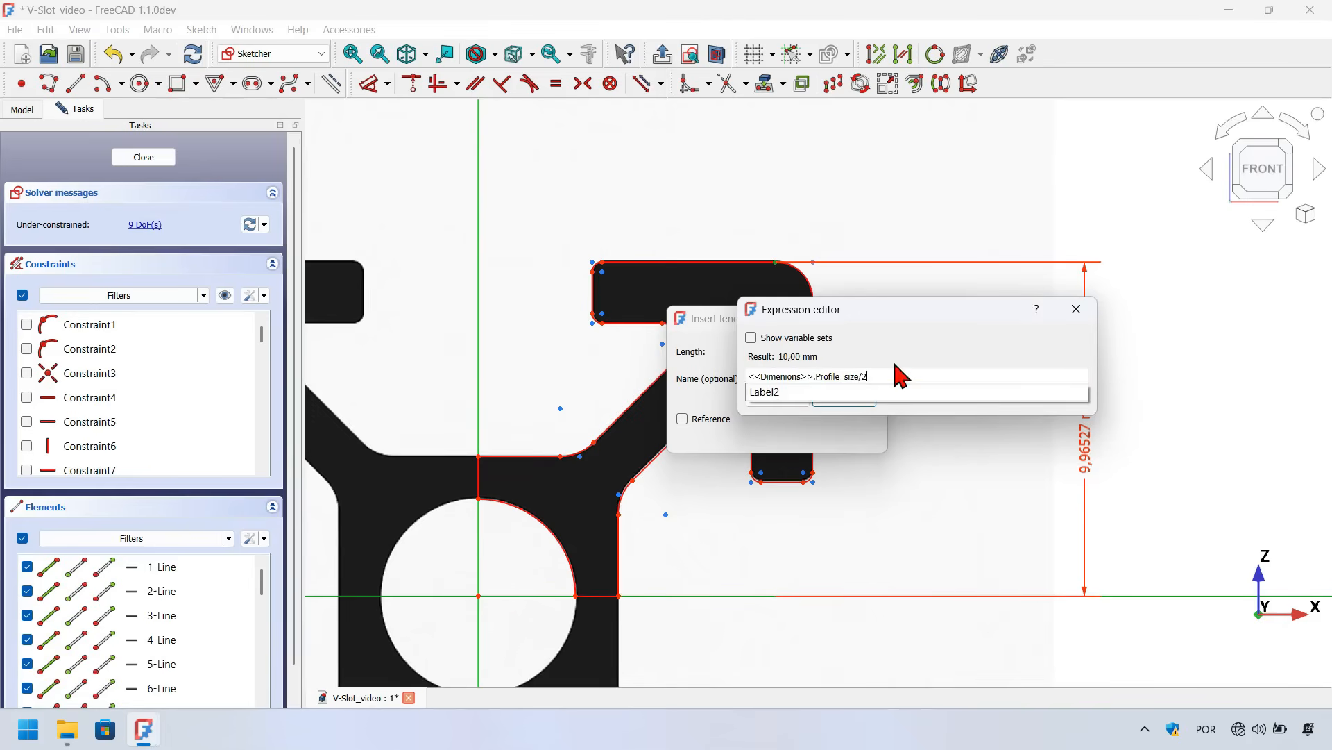
pyautogui.press('Escape')
pyautogui.press('Return')
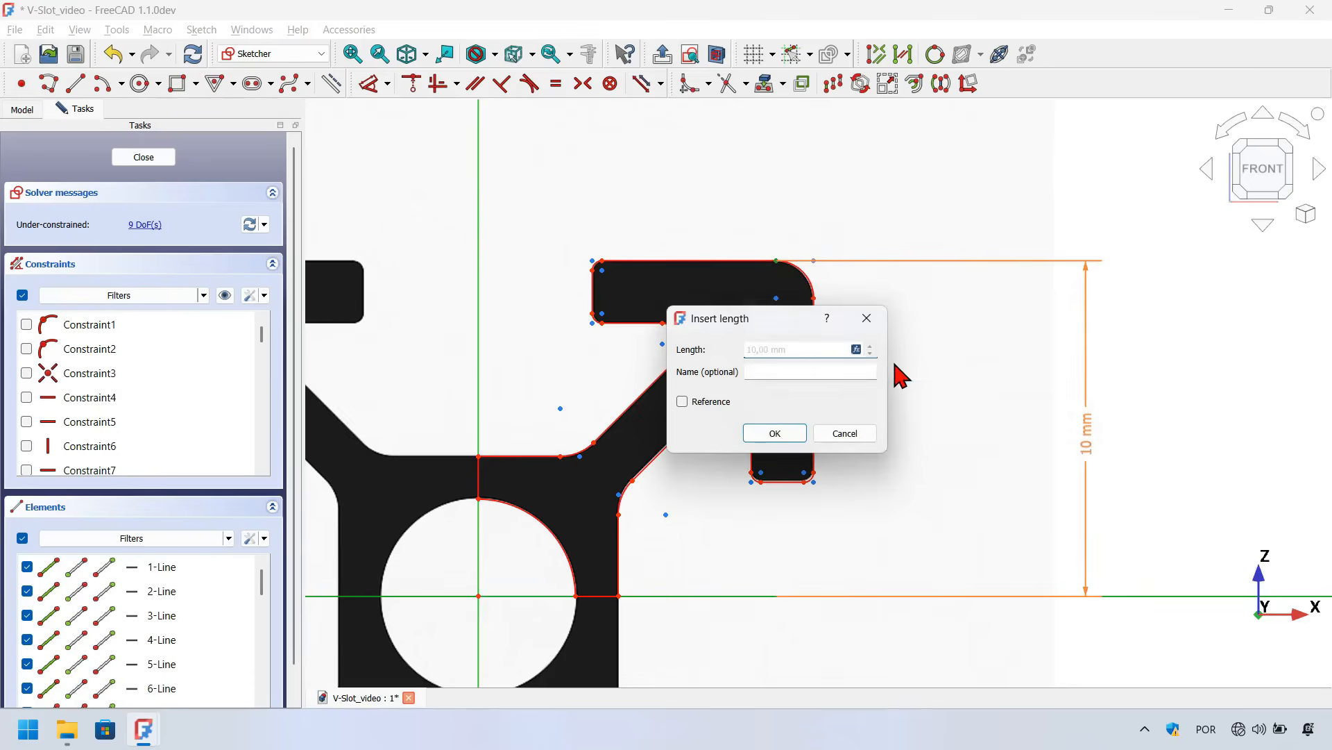
pyautogui.press('Return')
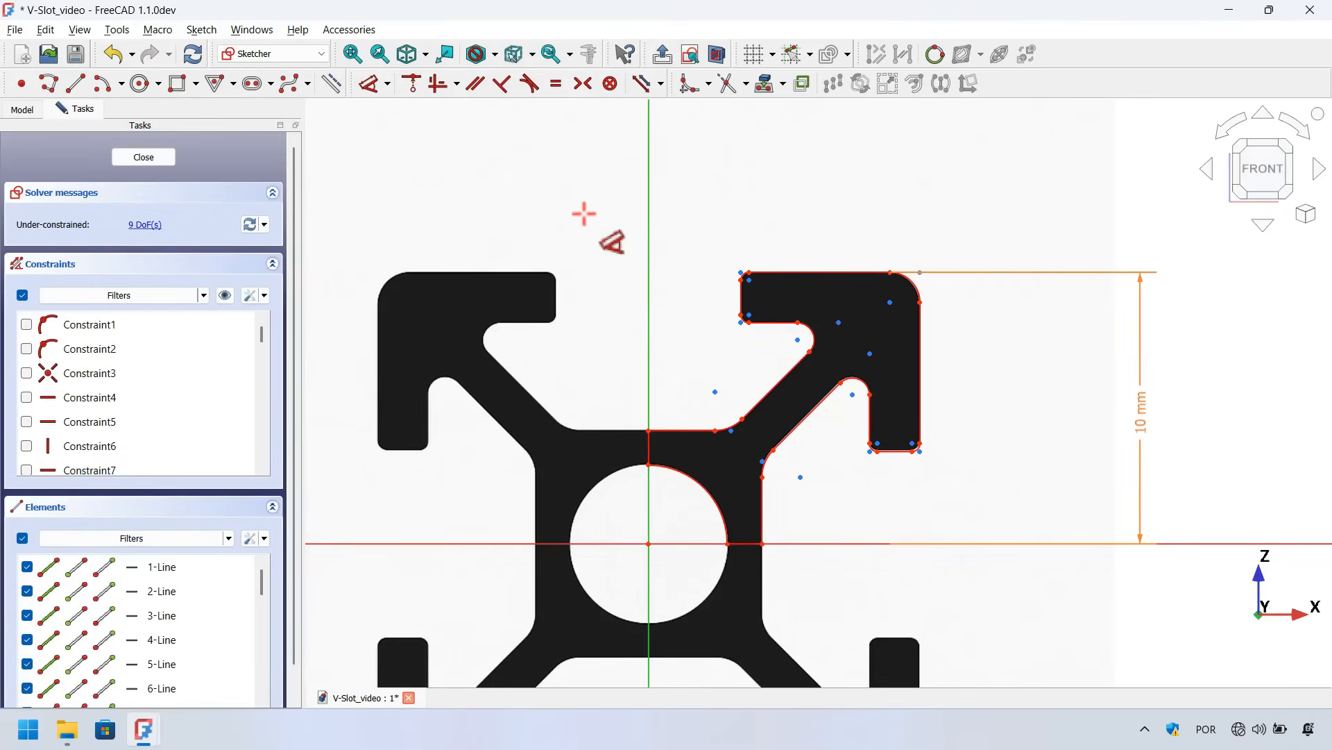
pyautogui.press('Escape')
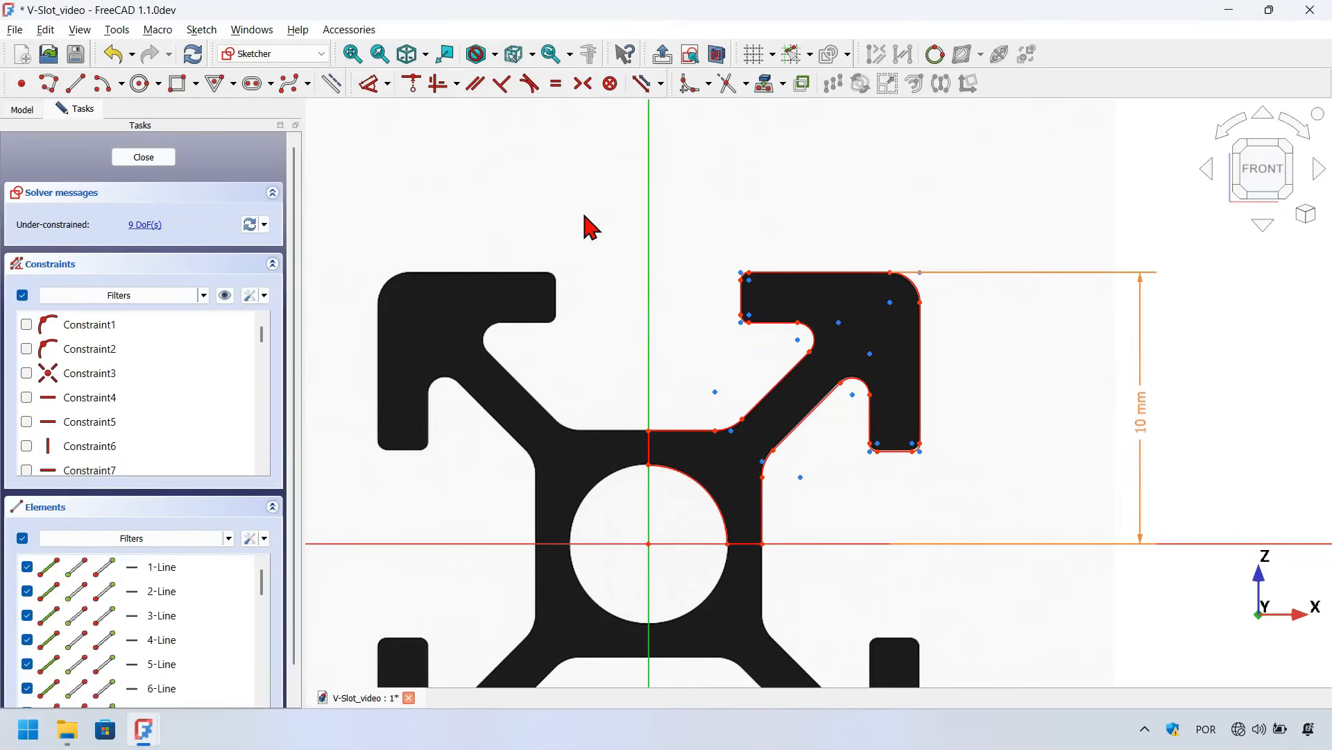
# Apply a diameter constraint to the central hole's arc with the Constrain diameter tool
pyautogui.click(388, 84)
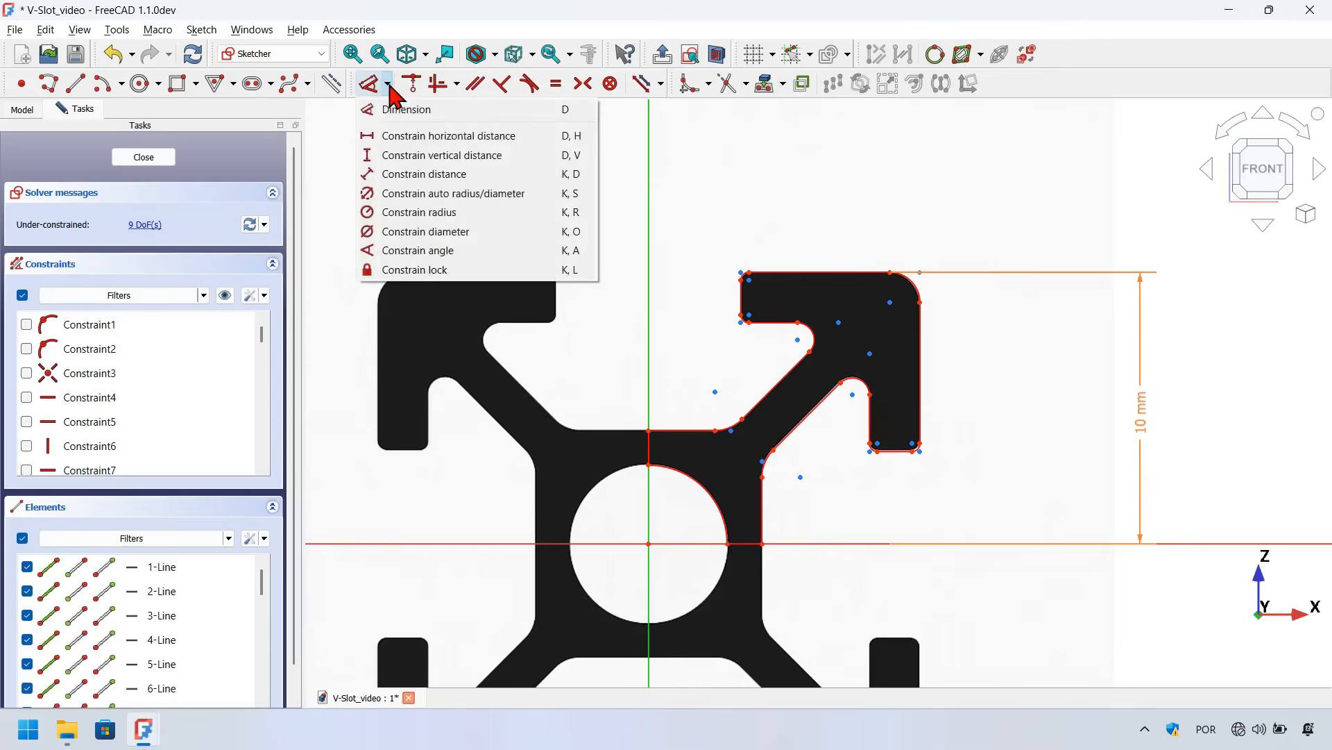
pyautogui.click(441, 230)
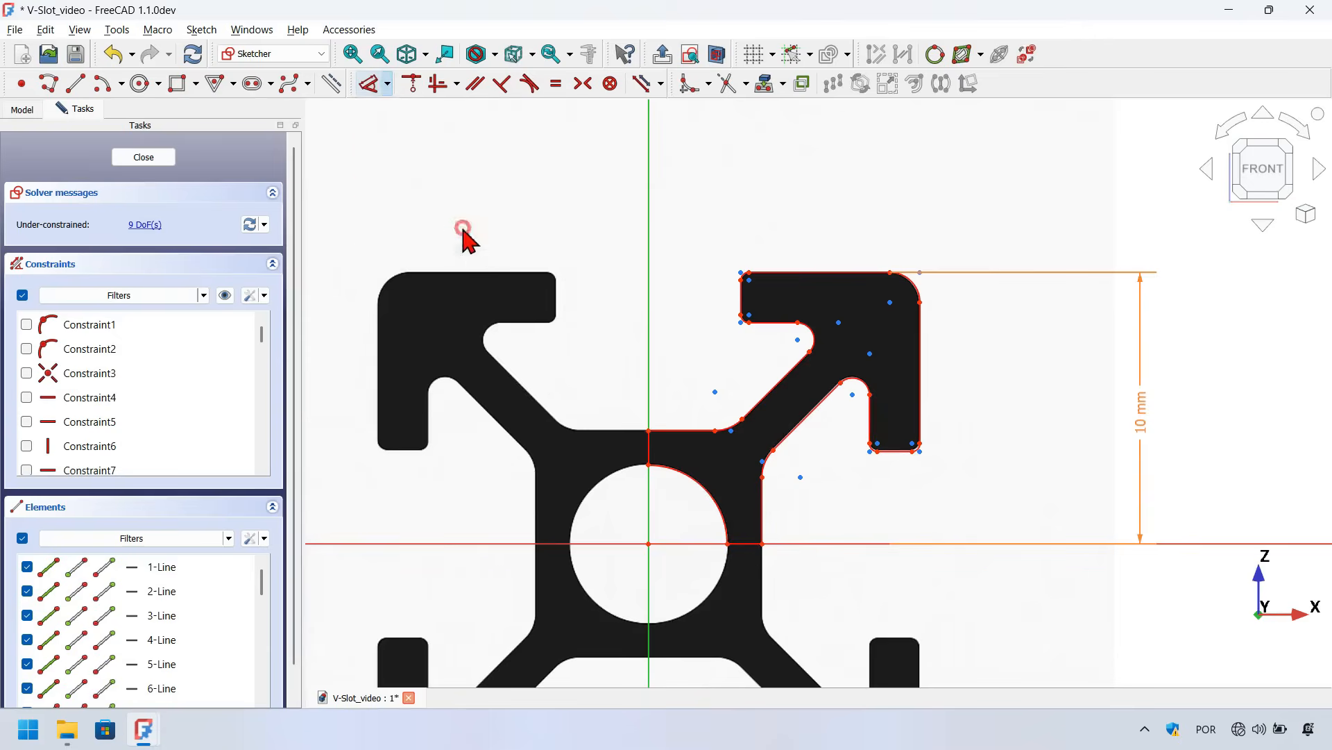
pyautogui.click(705, 484)
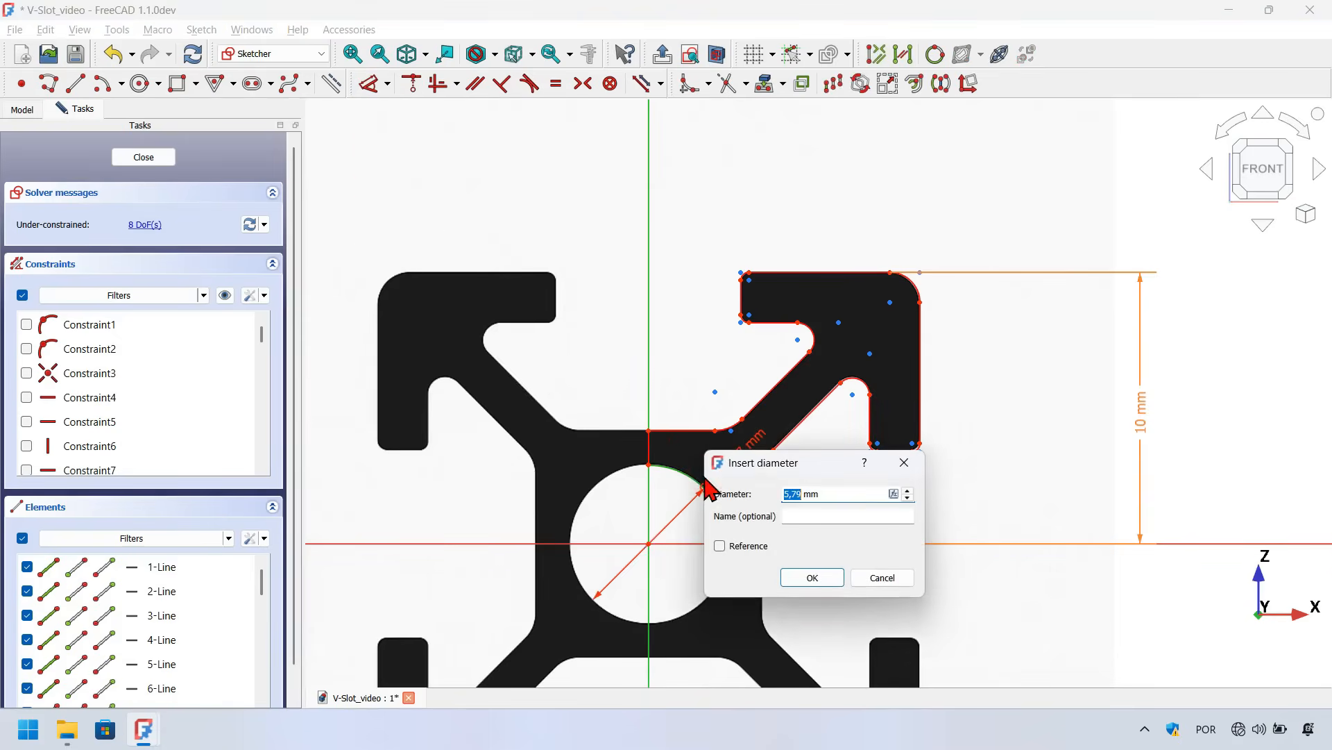
pyautogui.click(837, 491)
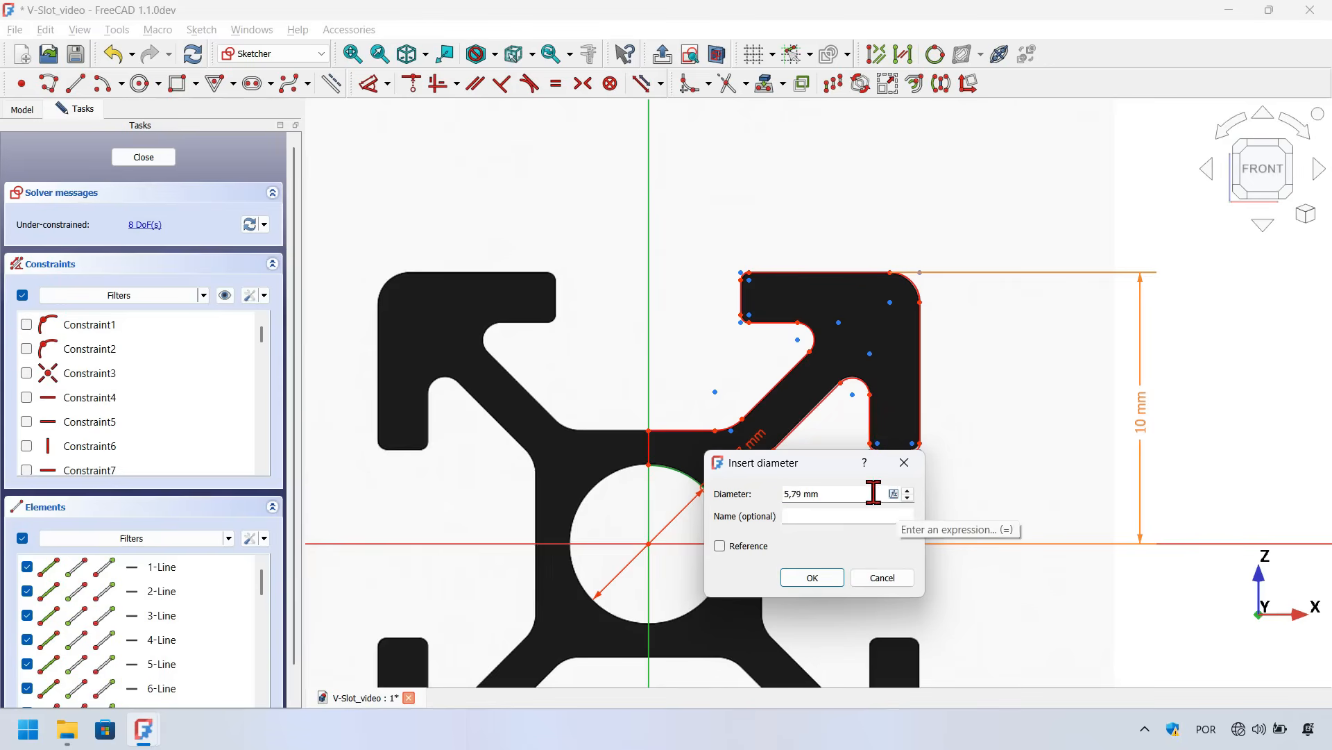
pyautogui.click(846, 493)
# Bind the hole diameter to a new Hole property created in the Profile_dimensions variable set
pyautogui.press('=')
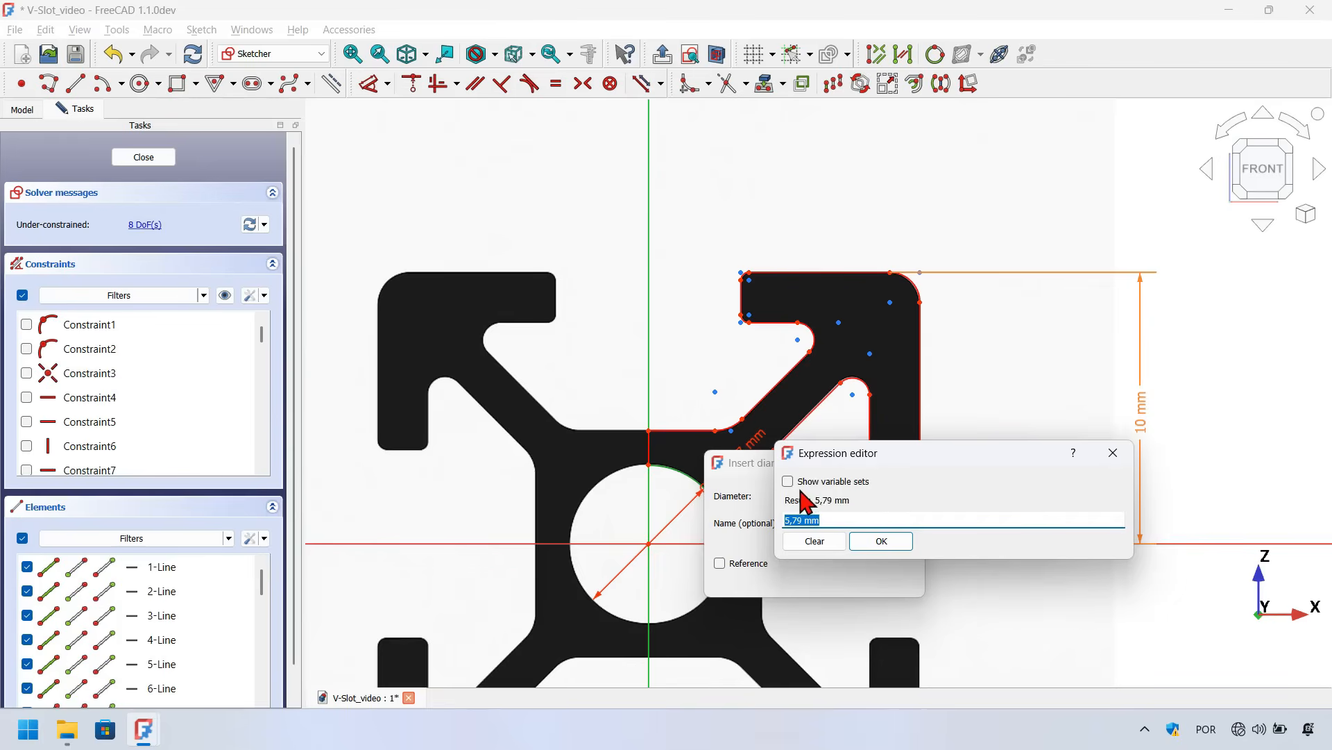
pyautogui.click(836, 485)
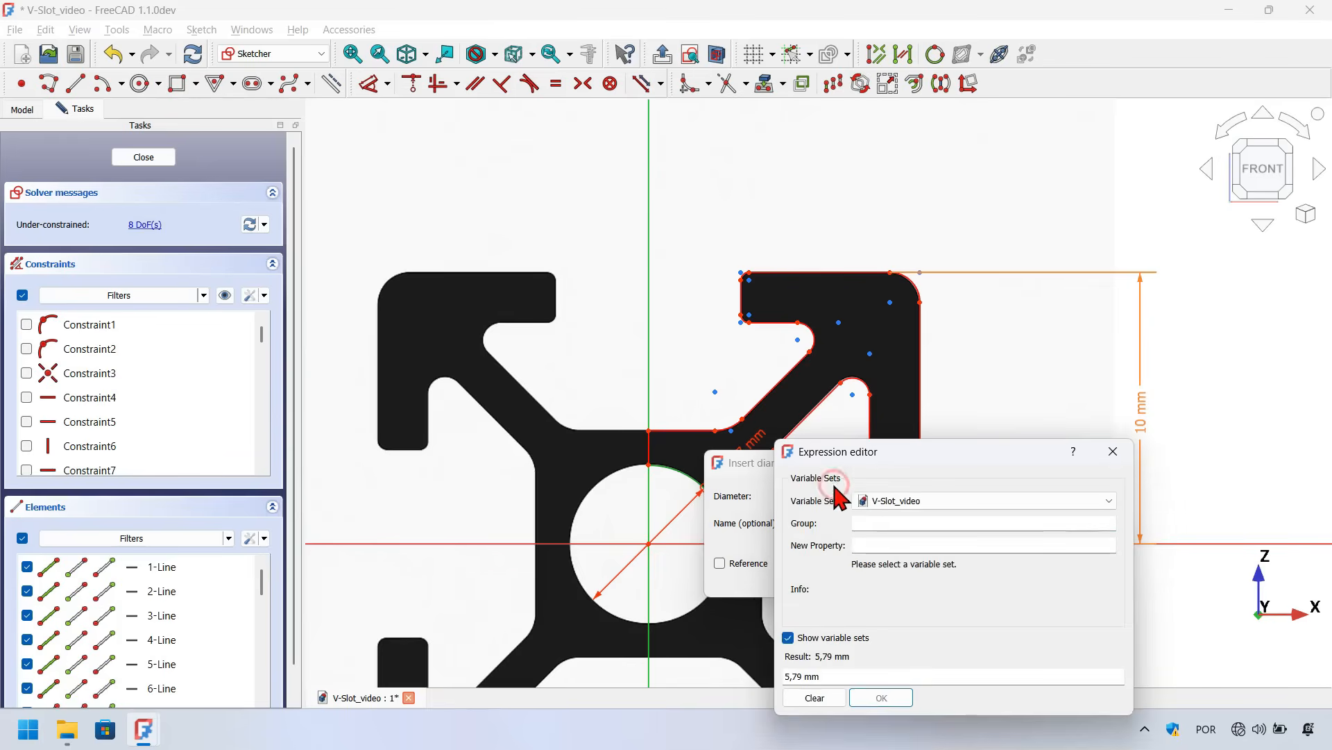
pyautogui.moveTo(902, 455); pyautogui.dragTo(677, 226)
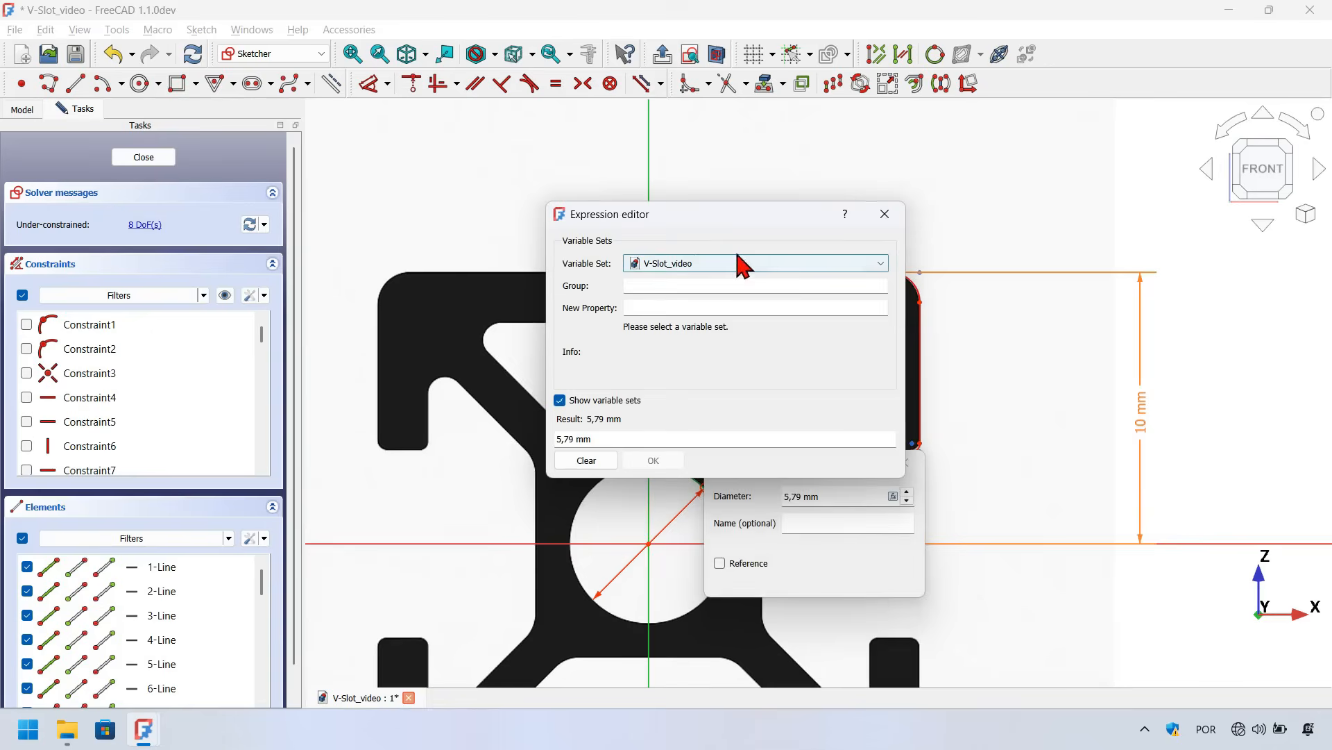
pyautogui.click(777, 265)
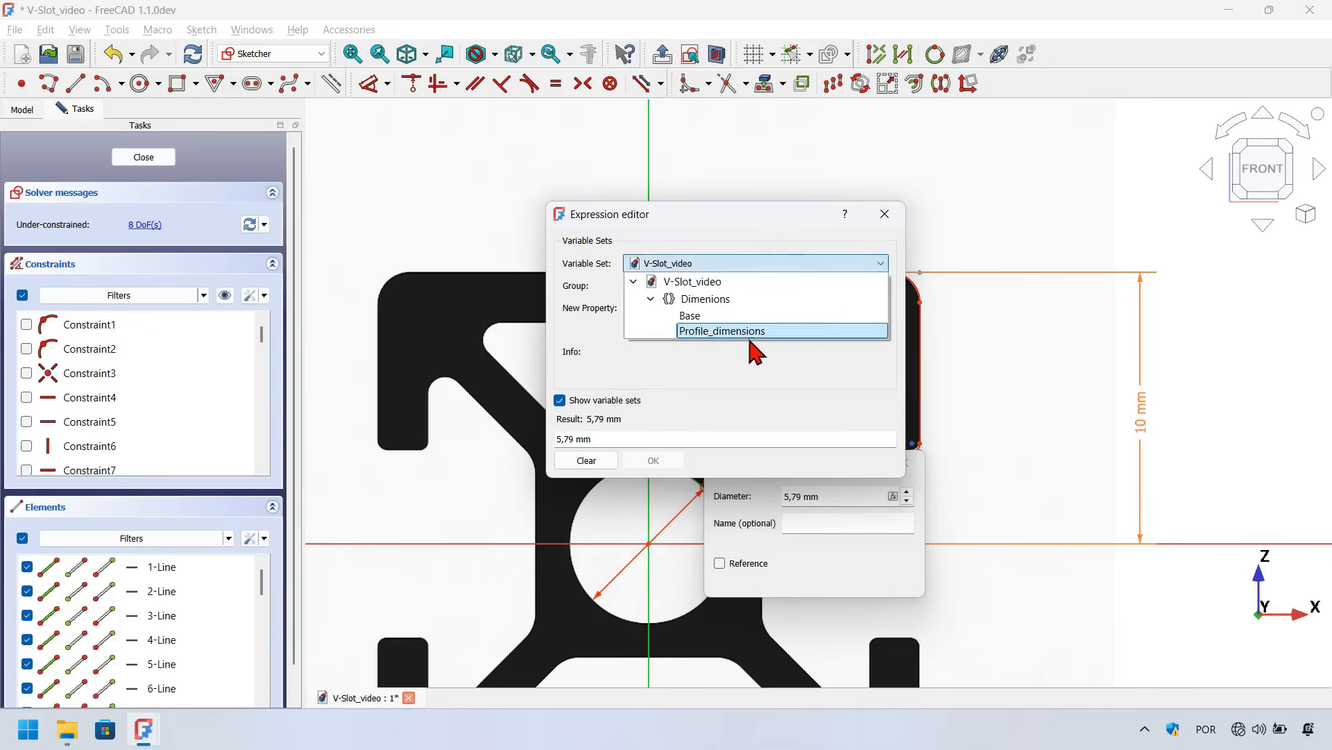
pyautogui.click(797, 332)
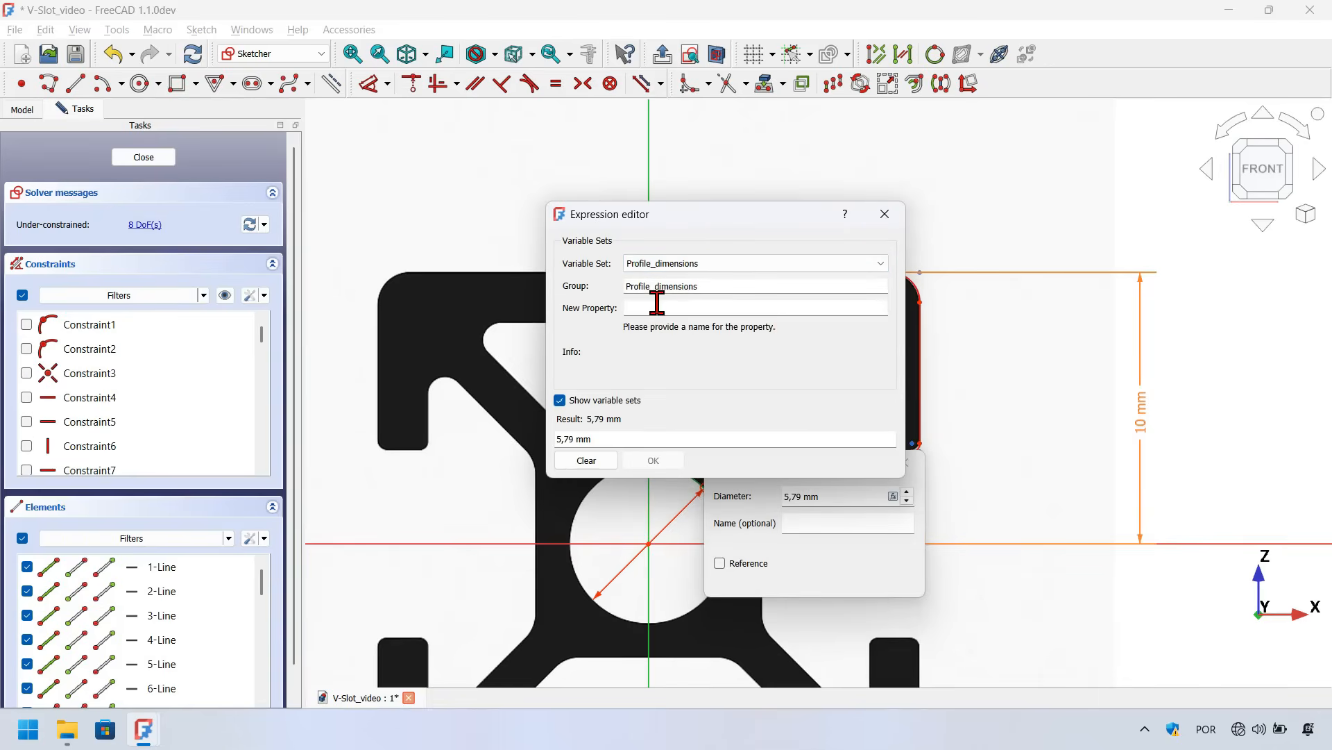
pyautogui.write('Hole')
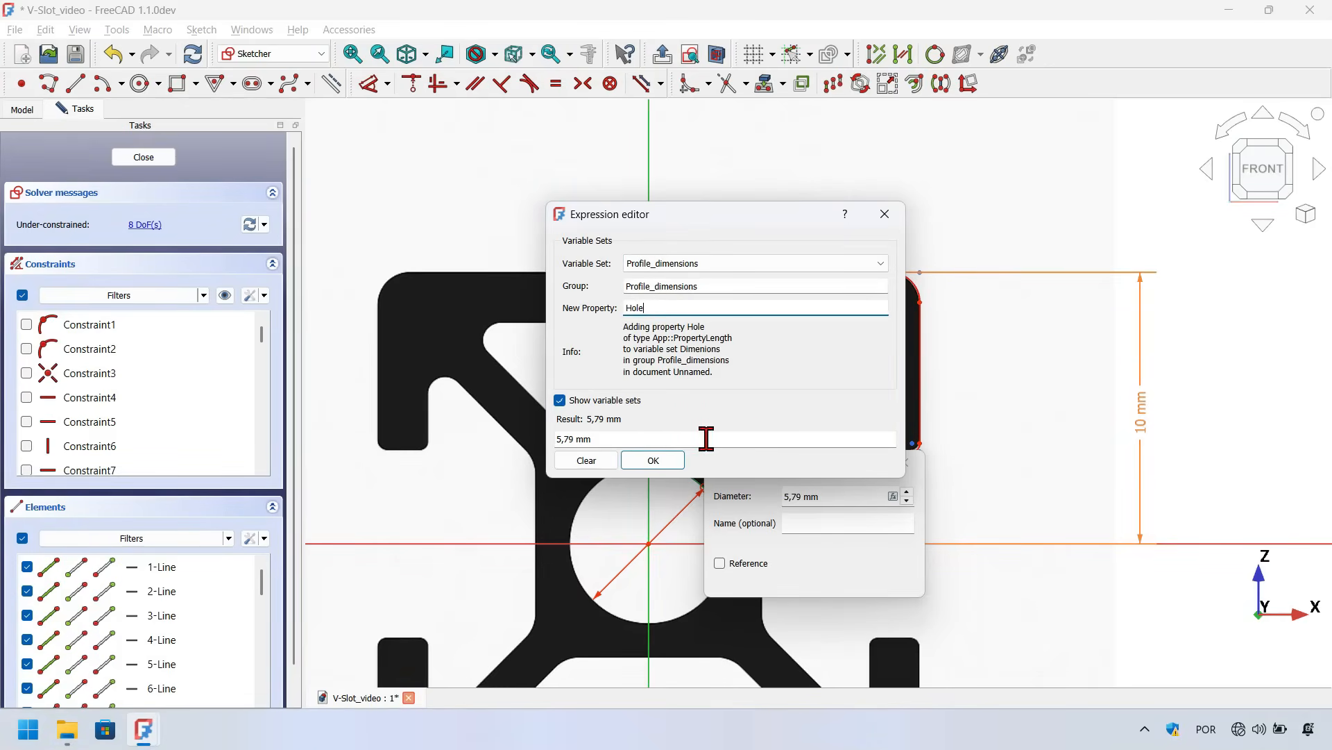
pyautogui.click(659, 461)
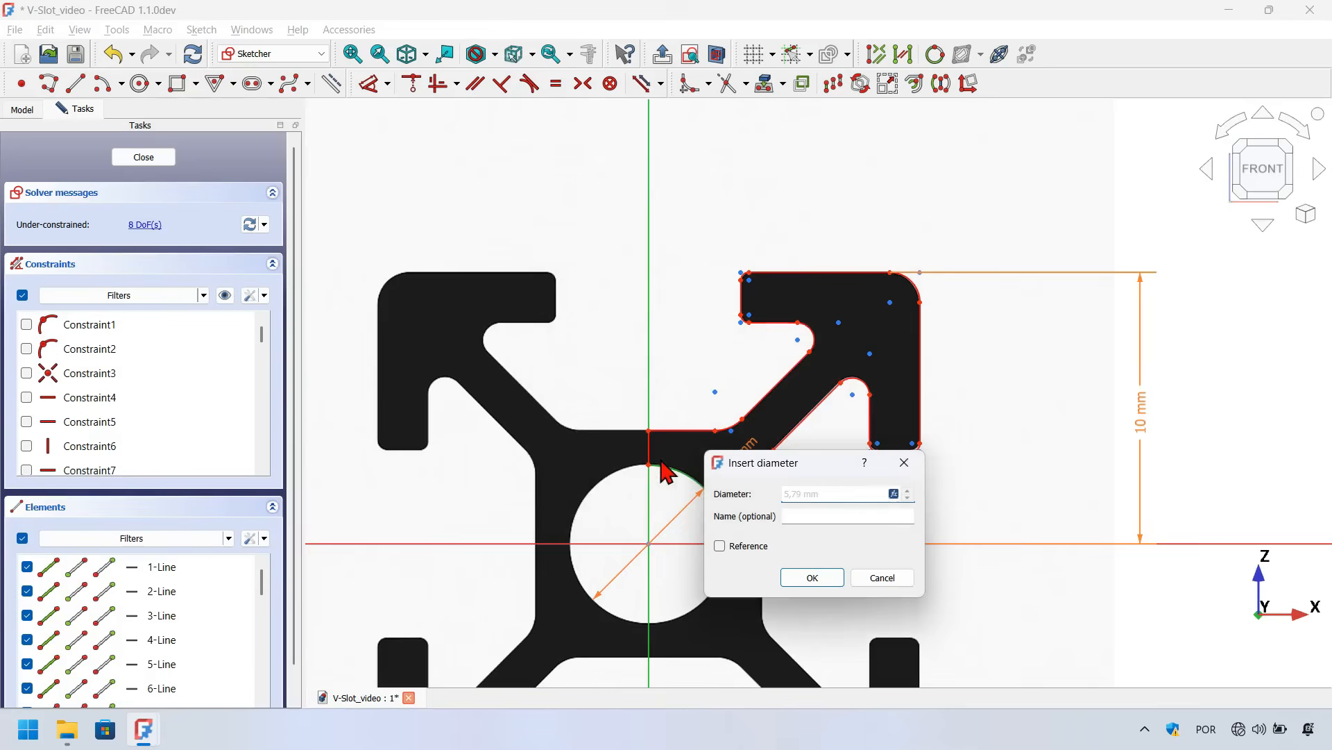
pyautogui.click(809, 577)
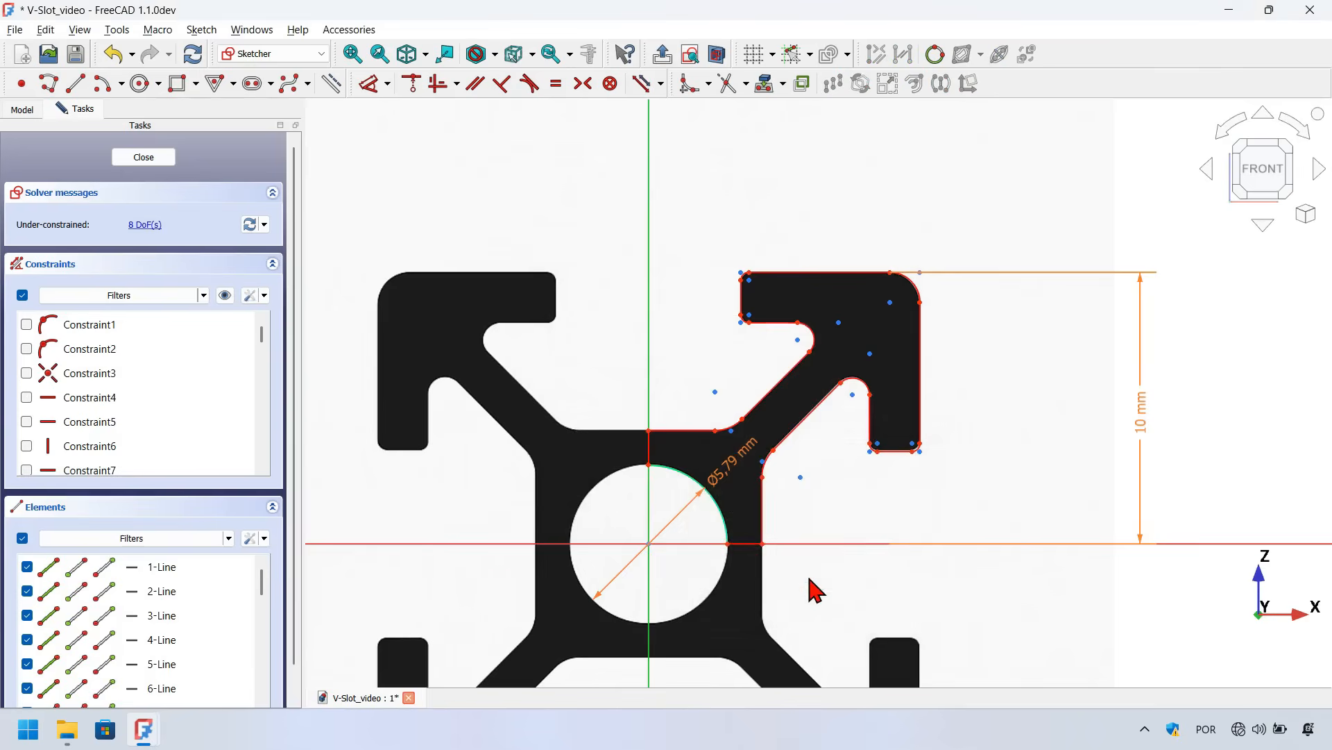
# Add a radius constraint to the lip's top-right outer corner fillet
pyautogui.scroll(-1, 705, 587)
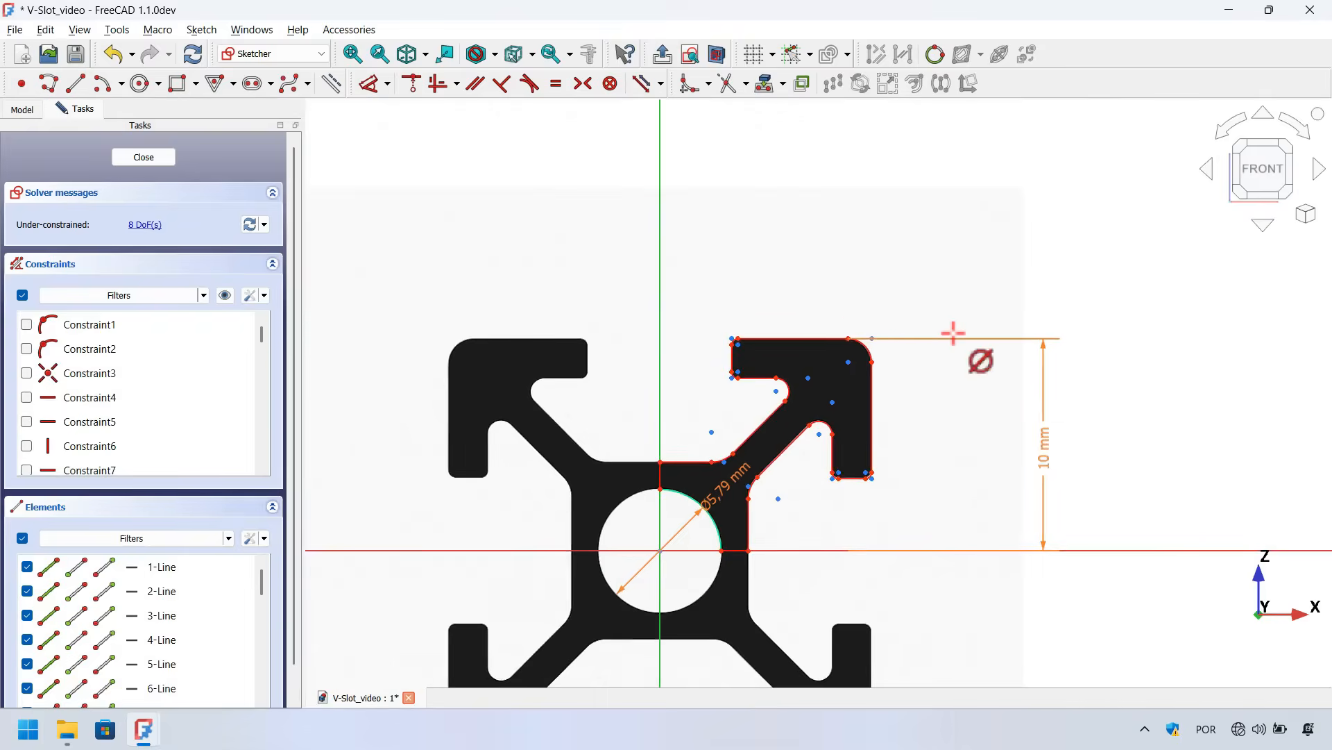
pyautogui.scroll(3, 951, 334)
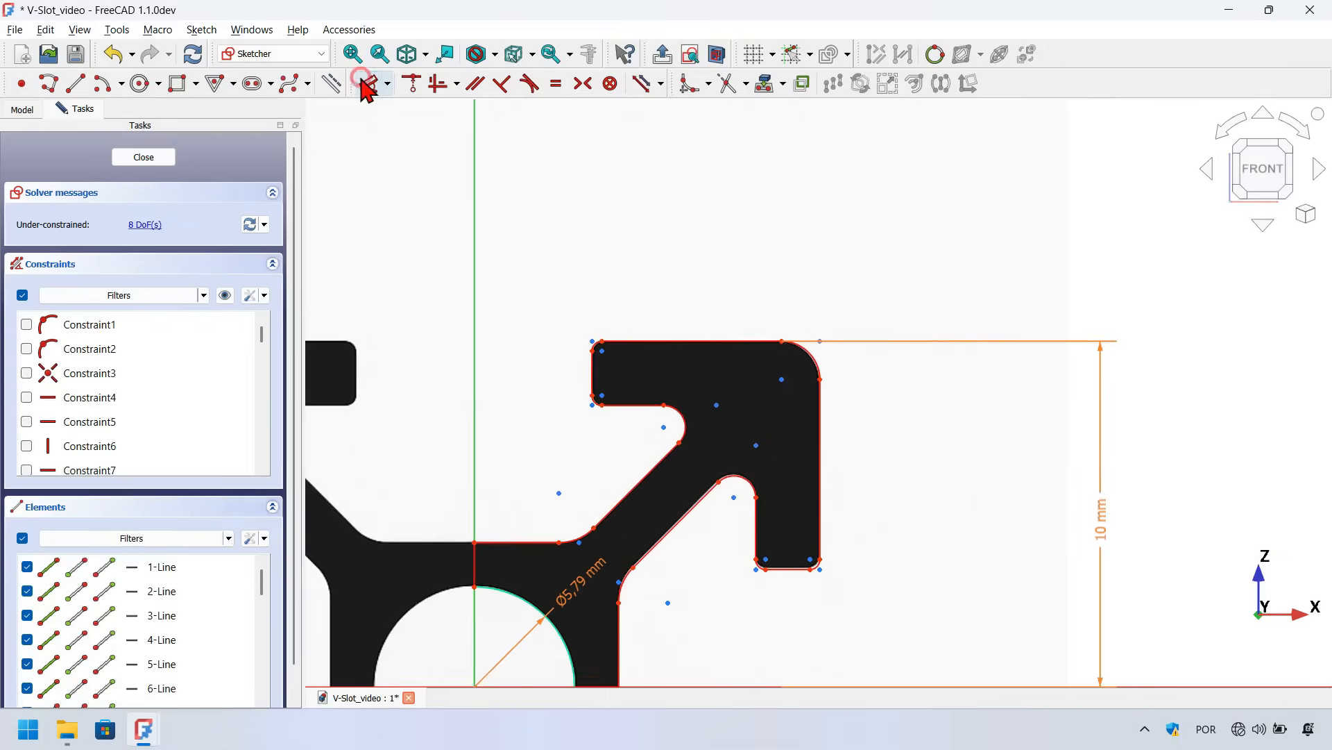
pyautogui.click(365, 83)
pyautogui.scroll(3, 821, 345)
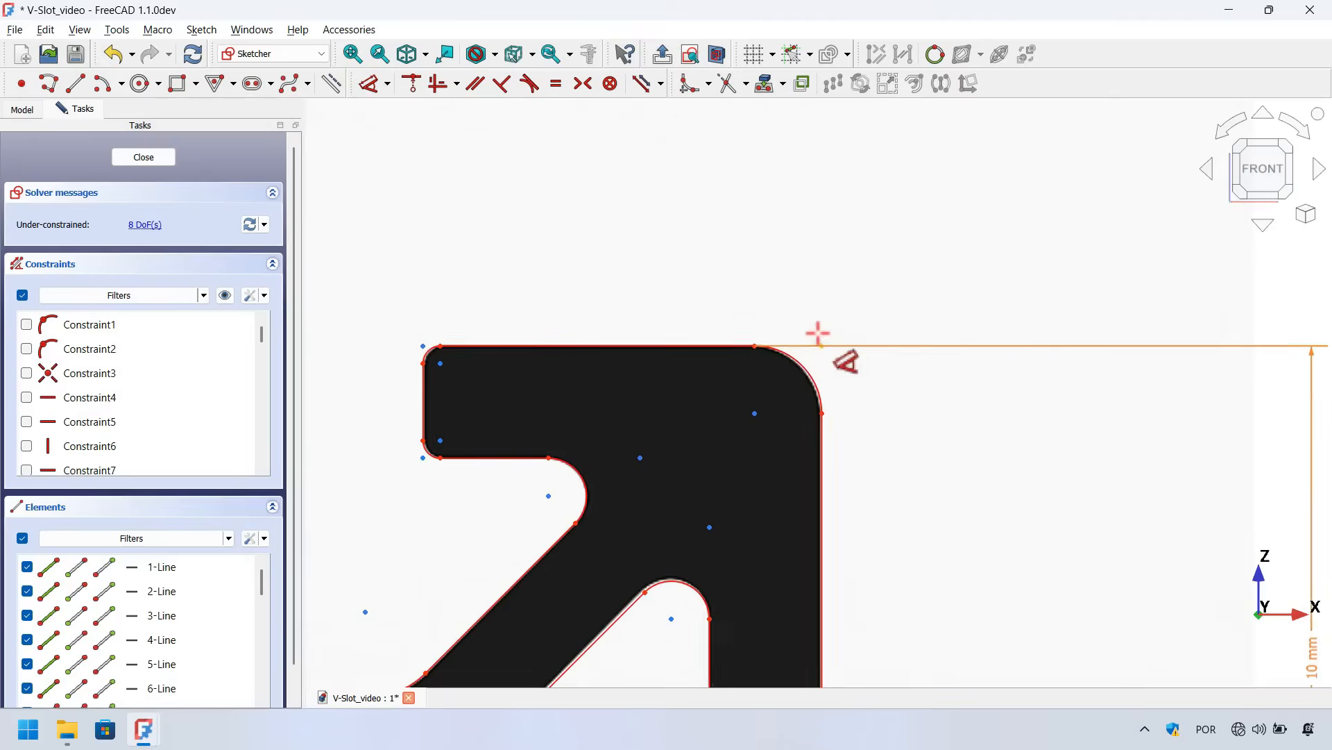
pyautogui.click(818, 377)
pyautogui.click(877, 240)
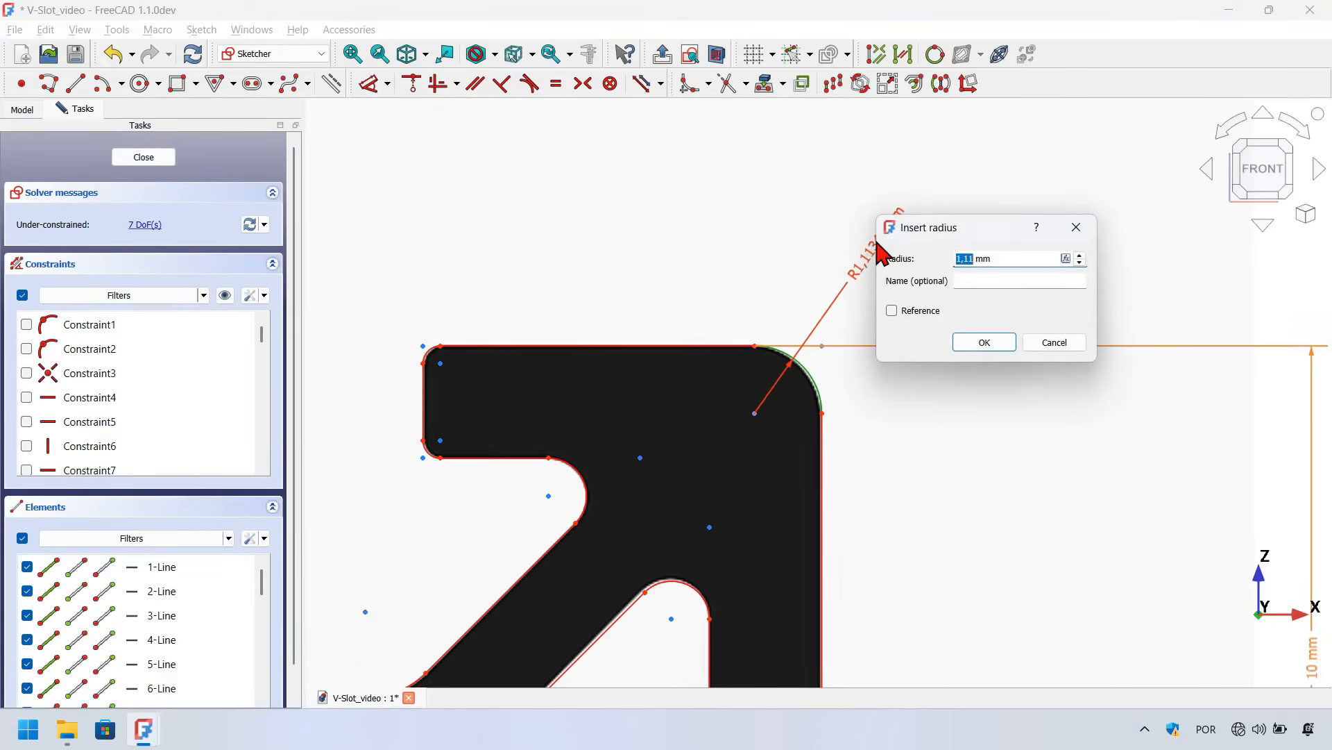
# Drive the top-right outer corner fillet's radius with the expression <<Dimenions>>.Profile_size/18
pyautogui.press('=')
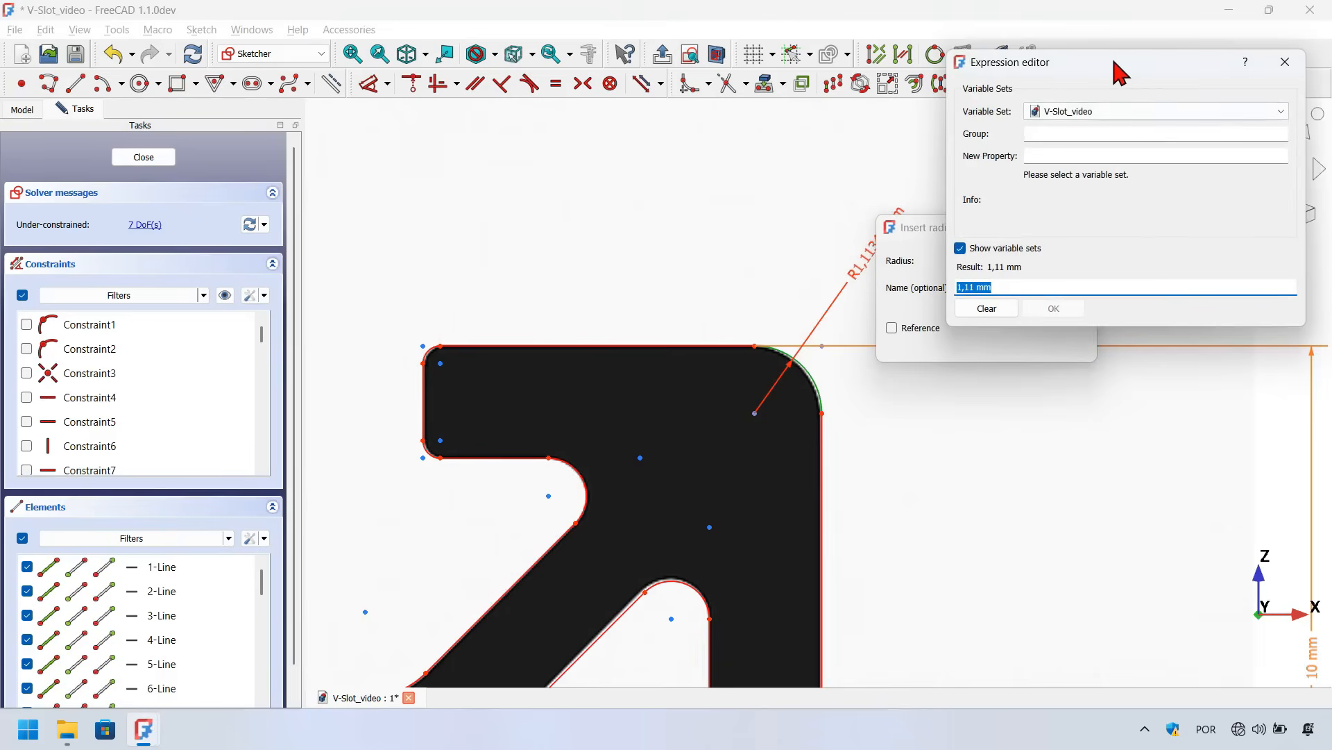
pyautogui.moveTo(1121, 72); pyautogui.dragTo(903, 102)
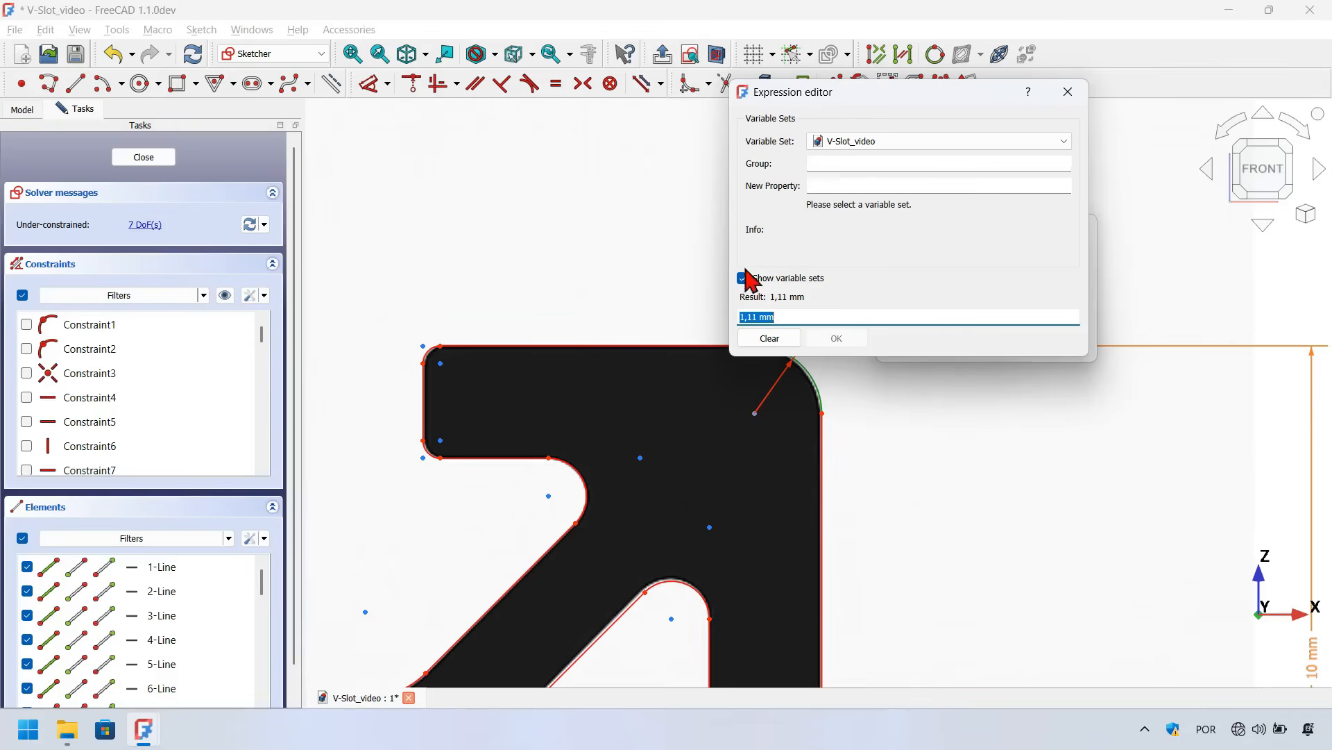
pyautogui.click(767, 278)
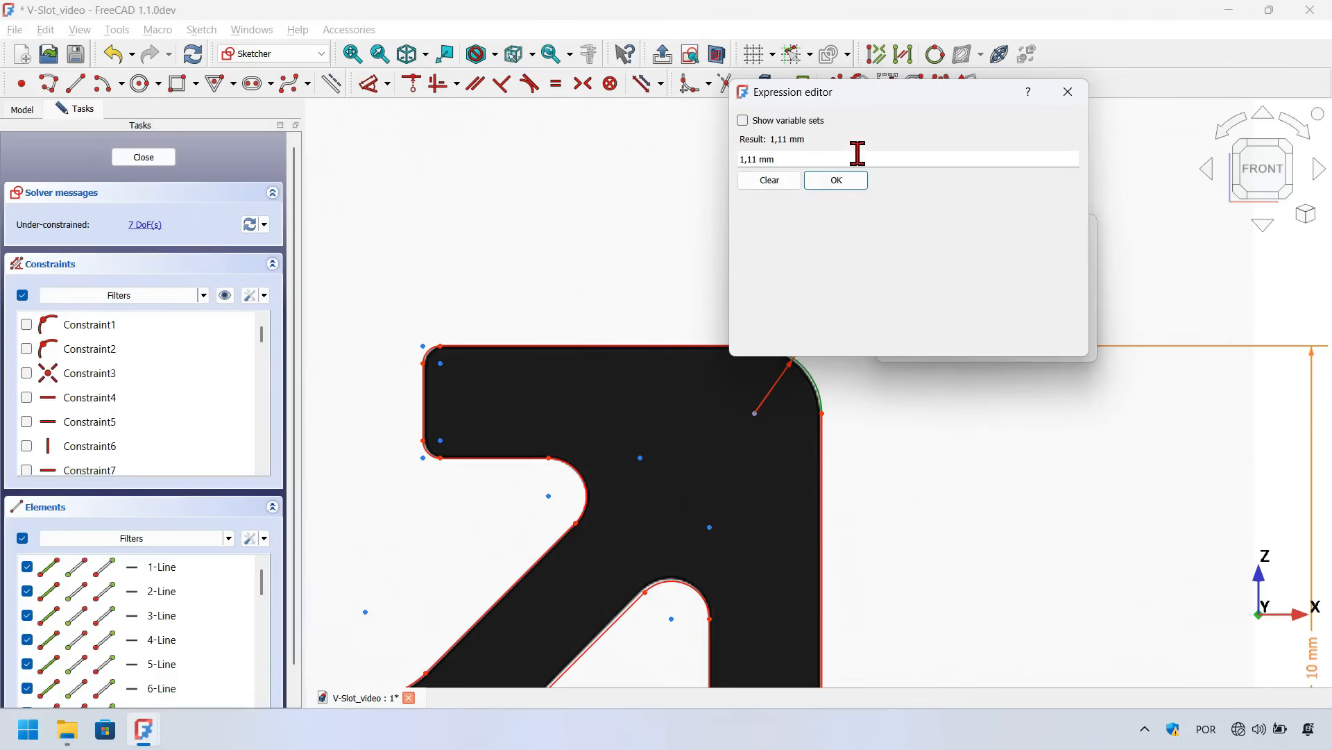
pyautogui.moveTo(854, 158); pyautogui.dragTo(708, 157)
pyautogui.write('dim')
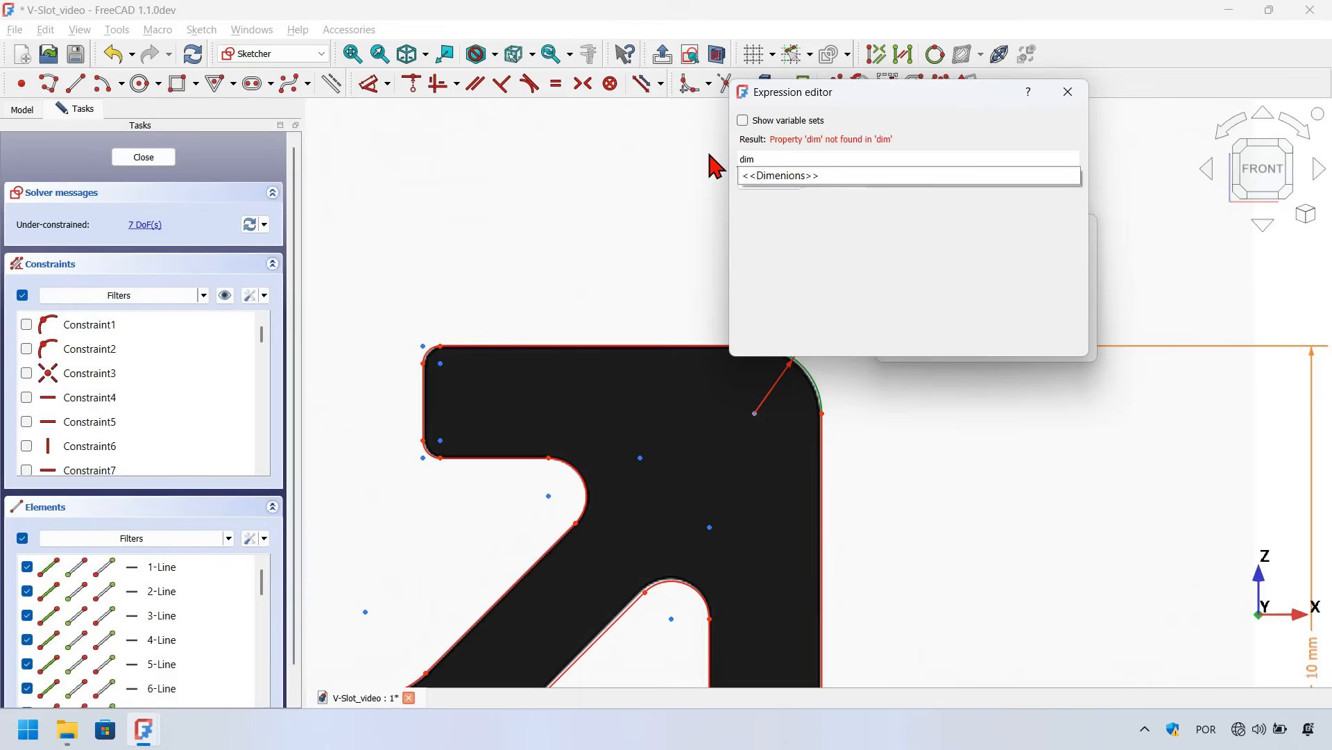
pyautogui.press('Down')
pyautogui.write('prof')
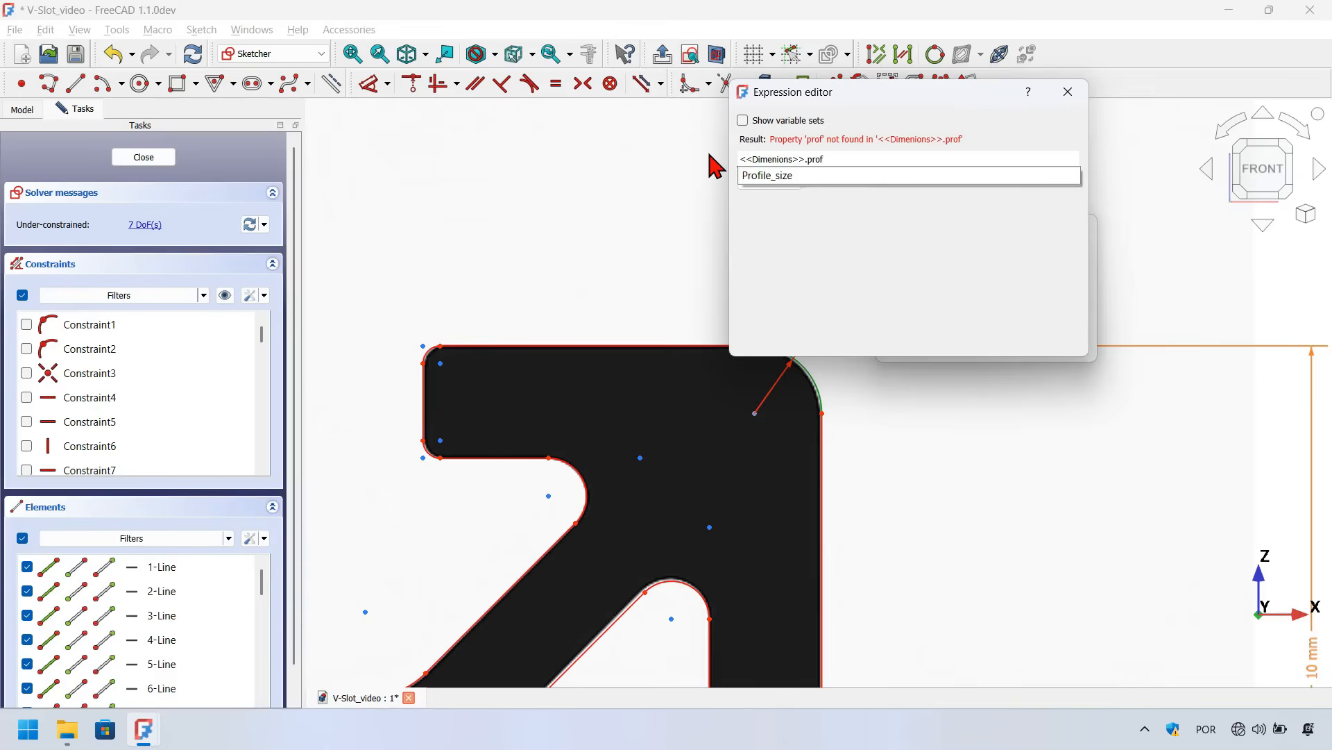
pyautogui.press('Down')
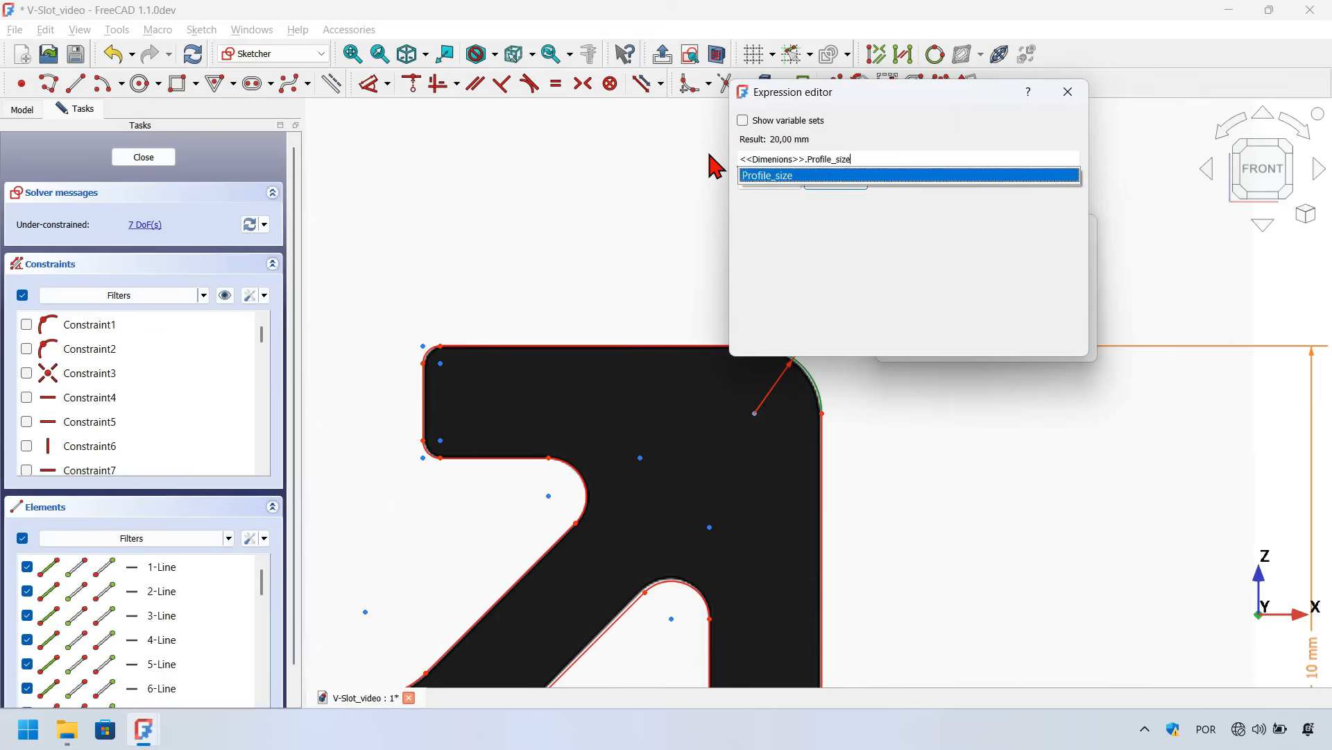
pyautogui.press('Return')
pyautogui.moveTo(853, 107); pyautogui.dragTo(420, 89)
pyautogui.moveTo(462, 138); pyautogui.dragTo(250, 138)
pyautogui.hotkey('ctrl', 'c')
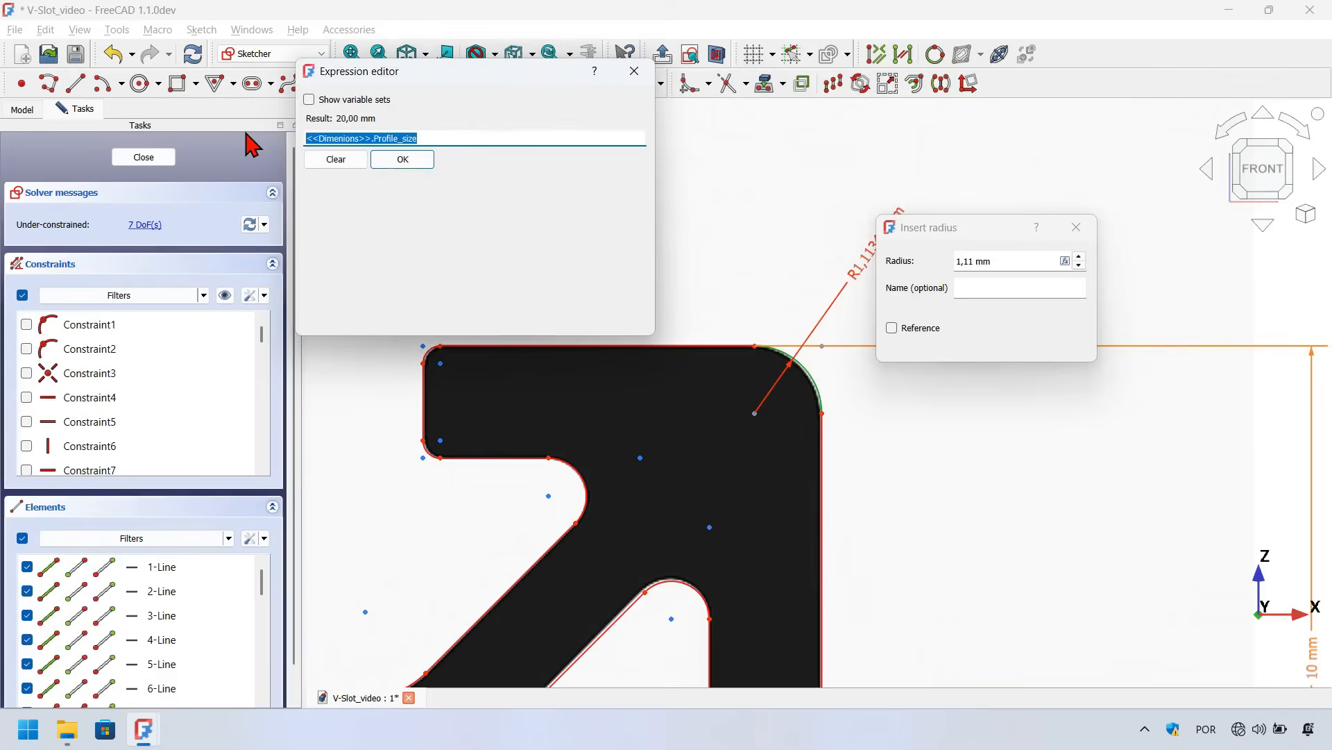
pyautogui.click(438, 138)
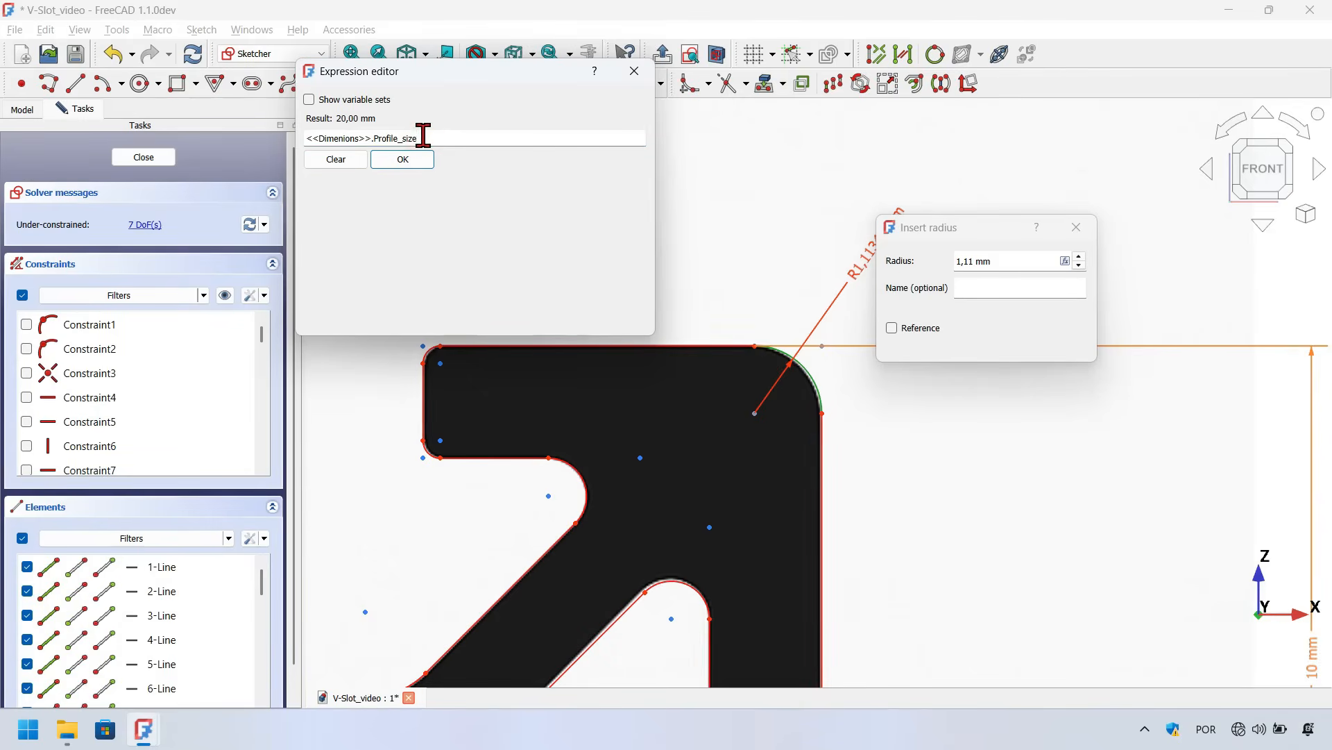
pyautogui.write('/18')
pyautogui.press('Return')
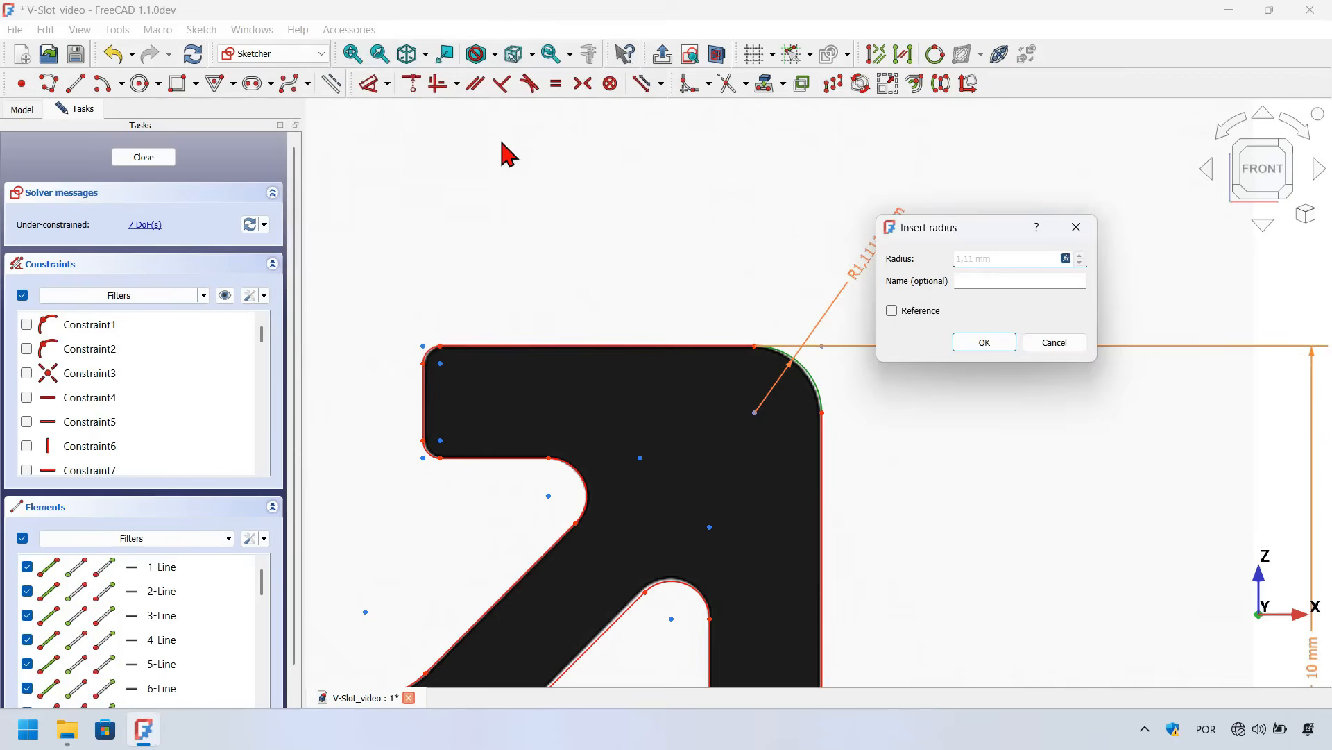
pyautogui.press('Return')
# Add a radius constraint to the lip's top-left corner fillet driven by <<Dimenions>>.Profile_size*0,015
pyautogui.scroll(-2, 767, 151)
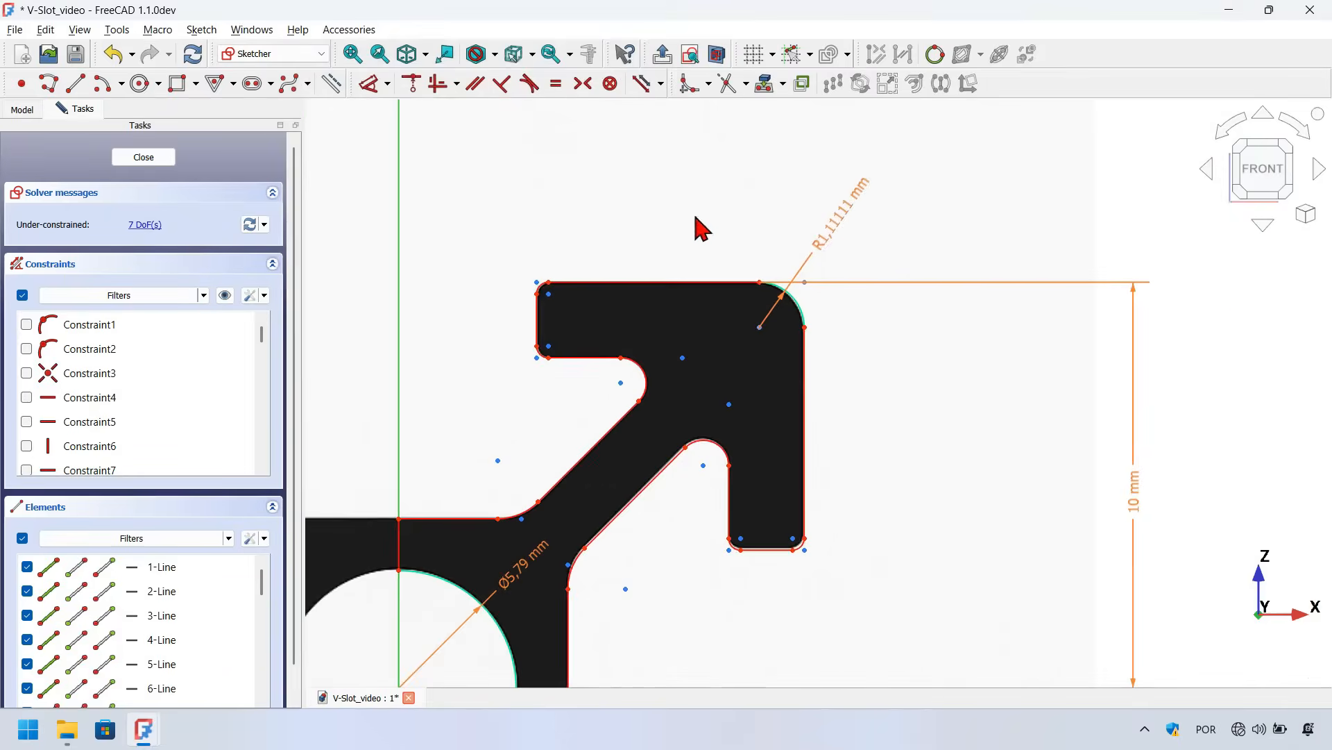
pyautogui.press('d')
pyautogui.scroll(3, 533, 295)
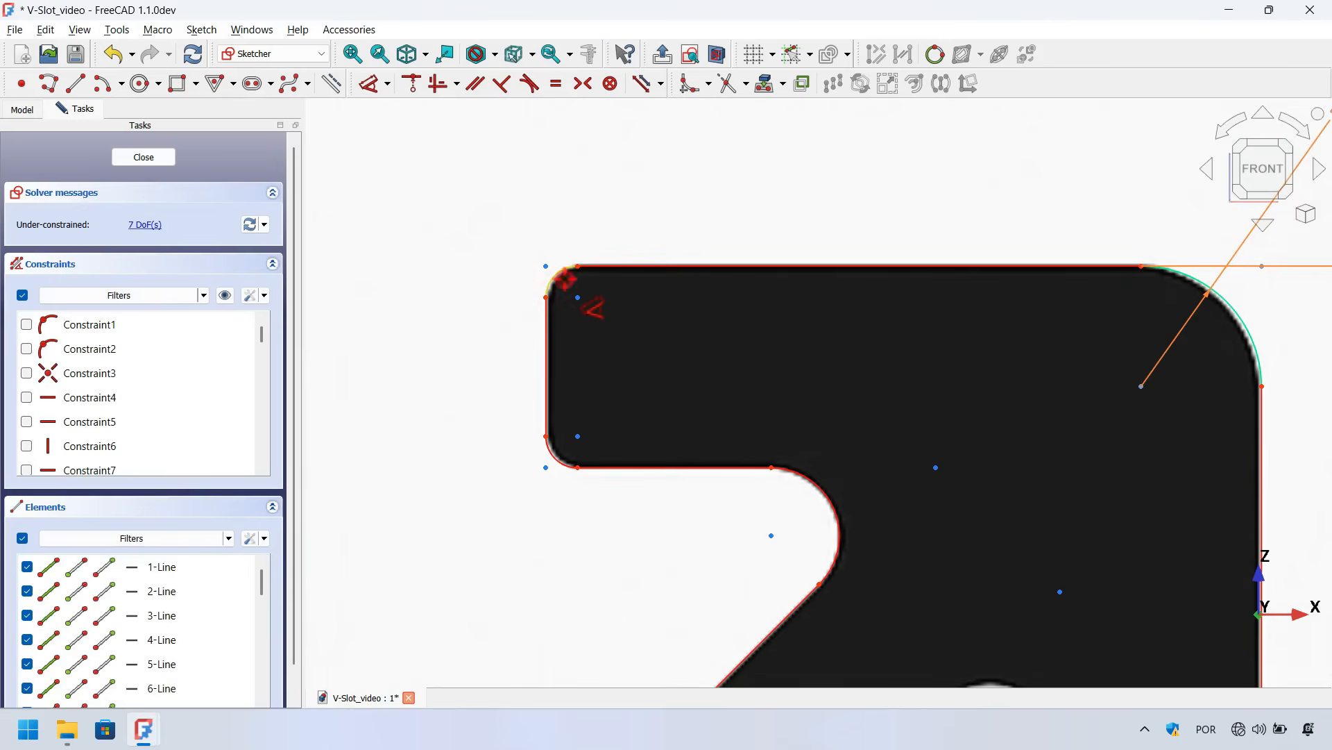
pyautogui.click(564, 279)
pyautogui.click(495, 191)
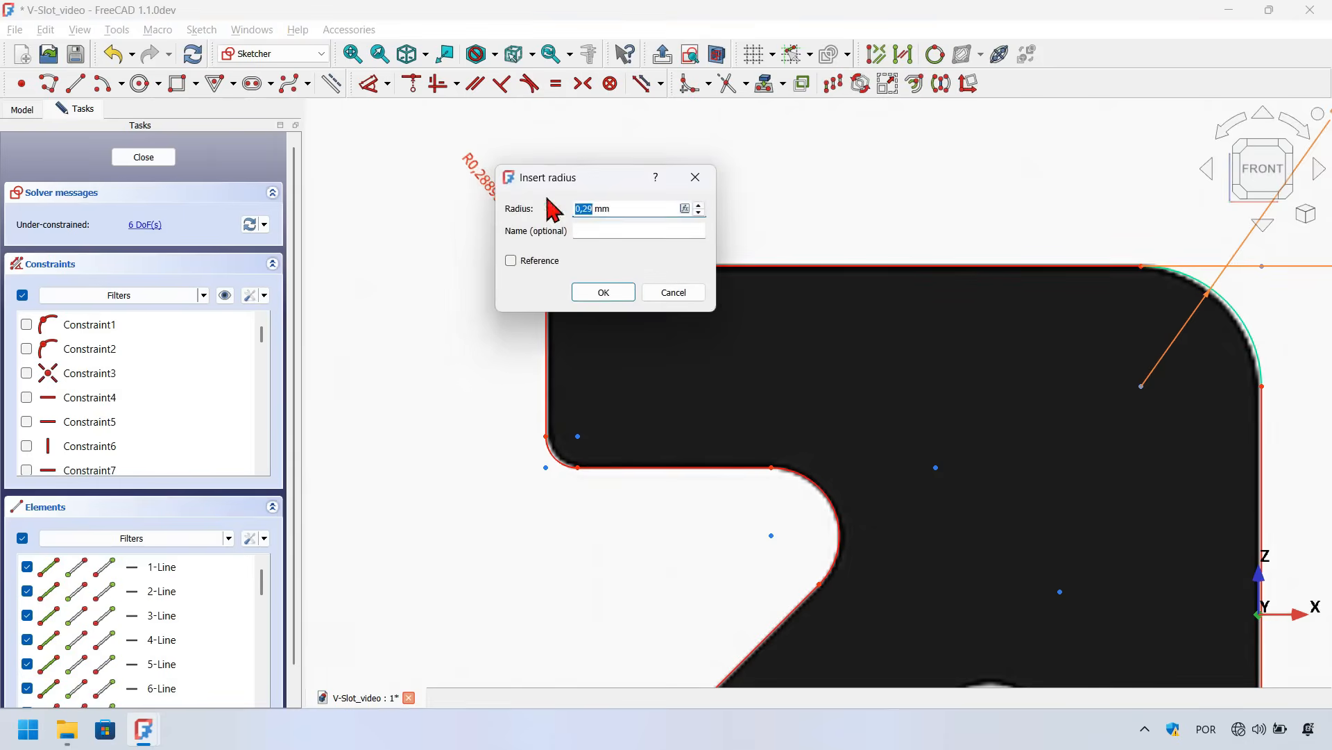
pyautogui.press('=')
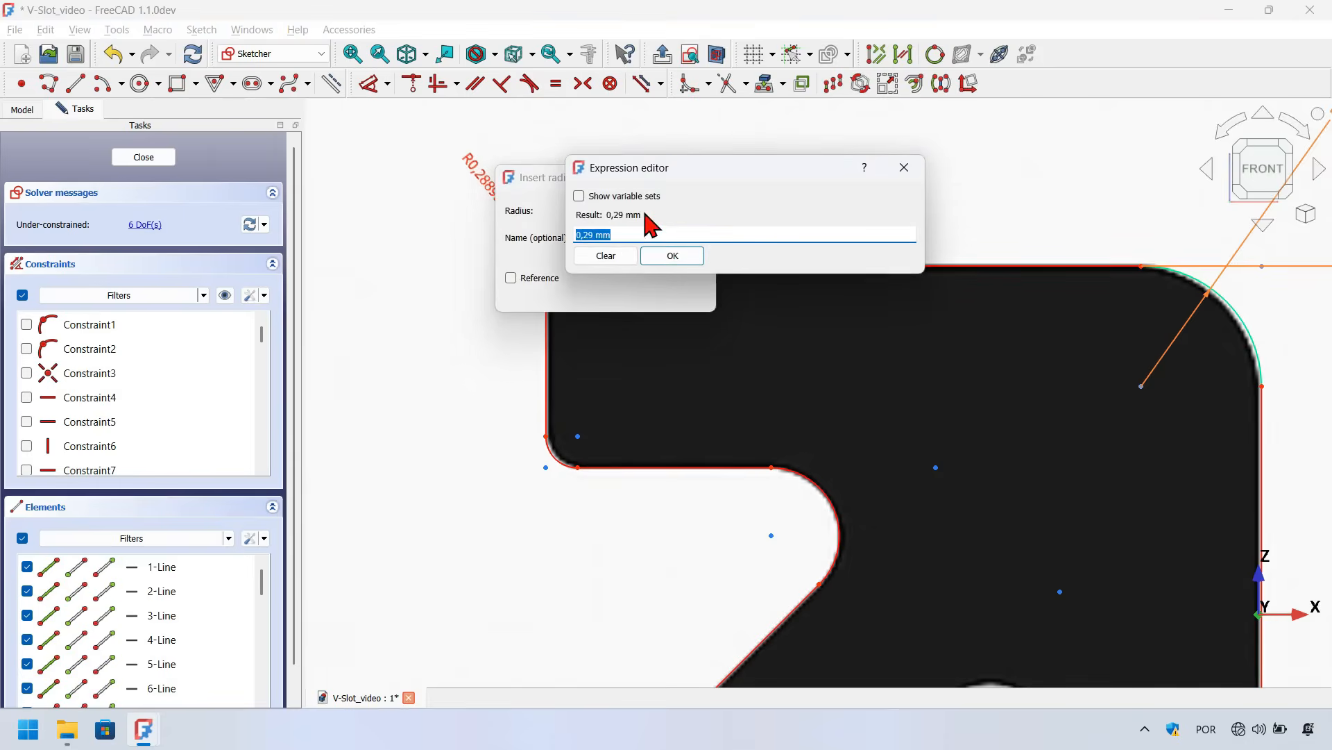
pyautogui.write('<<Dimenions>>.Profile_size*0,015')
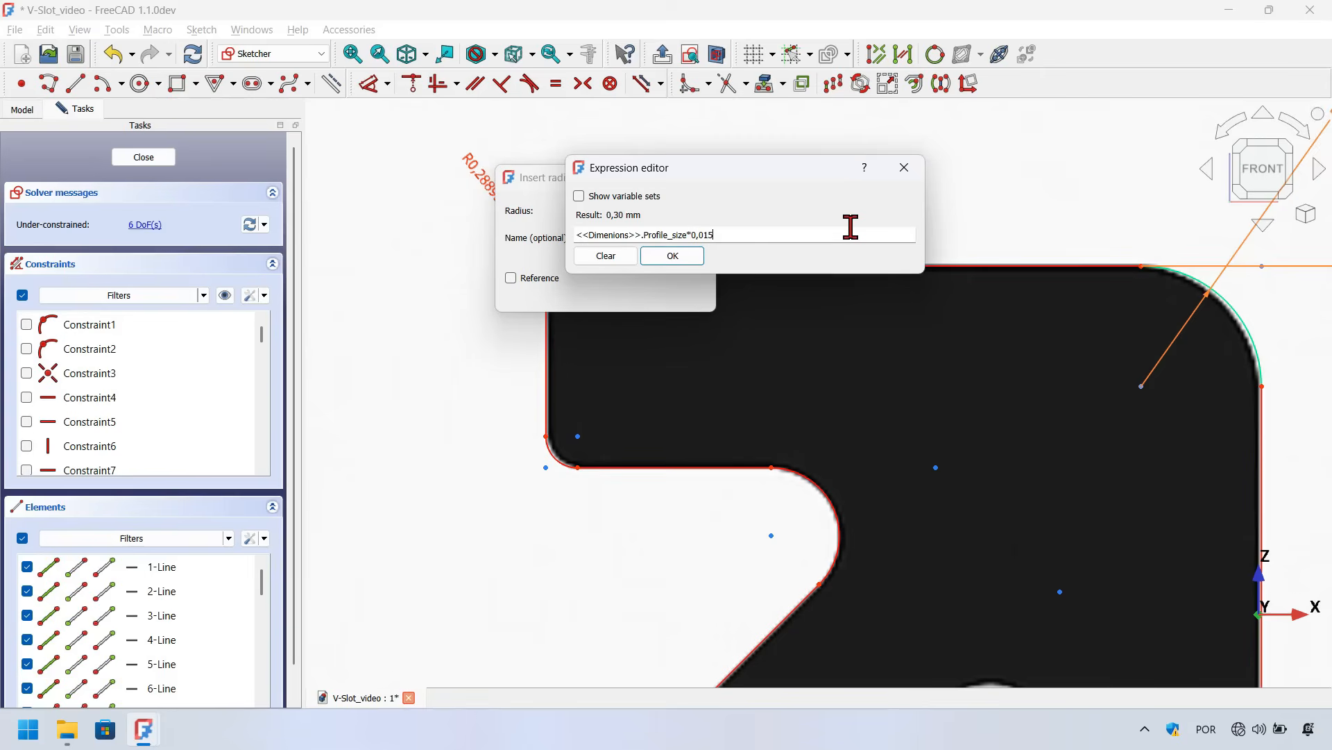
pyautogui.press('Return')
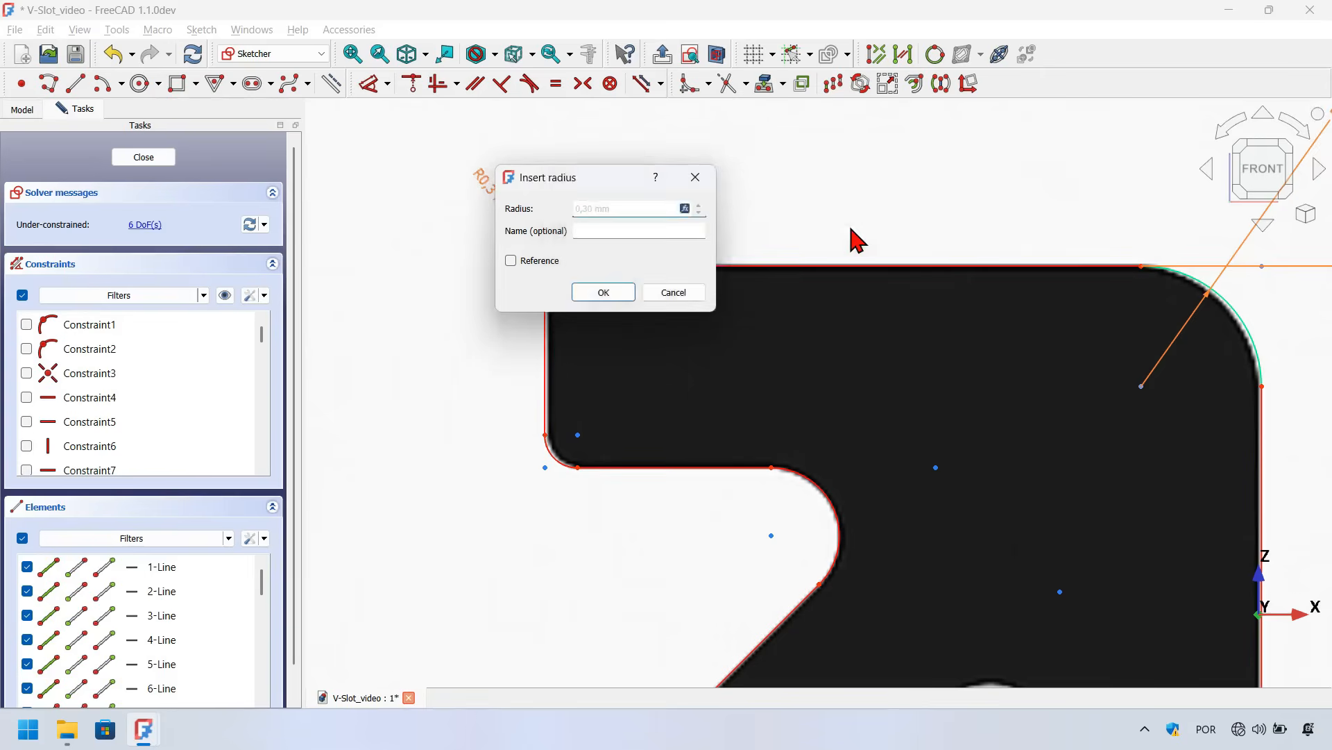
pyautogui.press('Return')
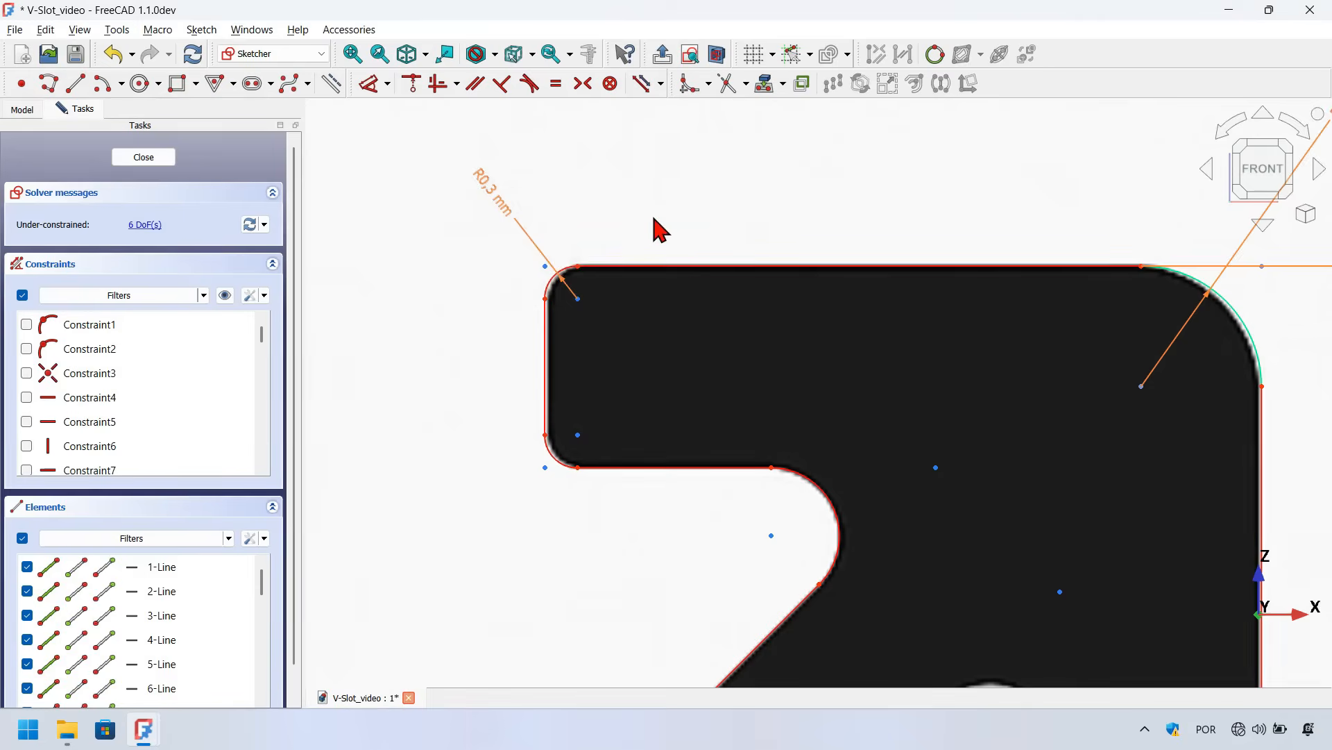
# Dimension the lip's vertical thickness and drive it with the expression <<Dimenions>>.Profile_size/11
pyautogui.scroll(-3, 661, 229)
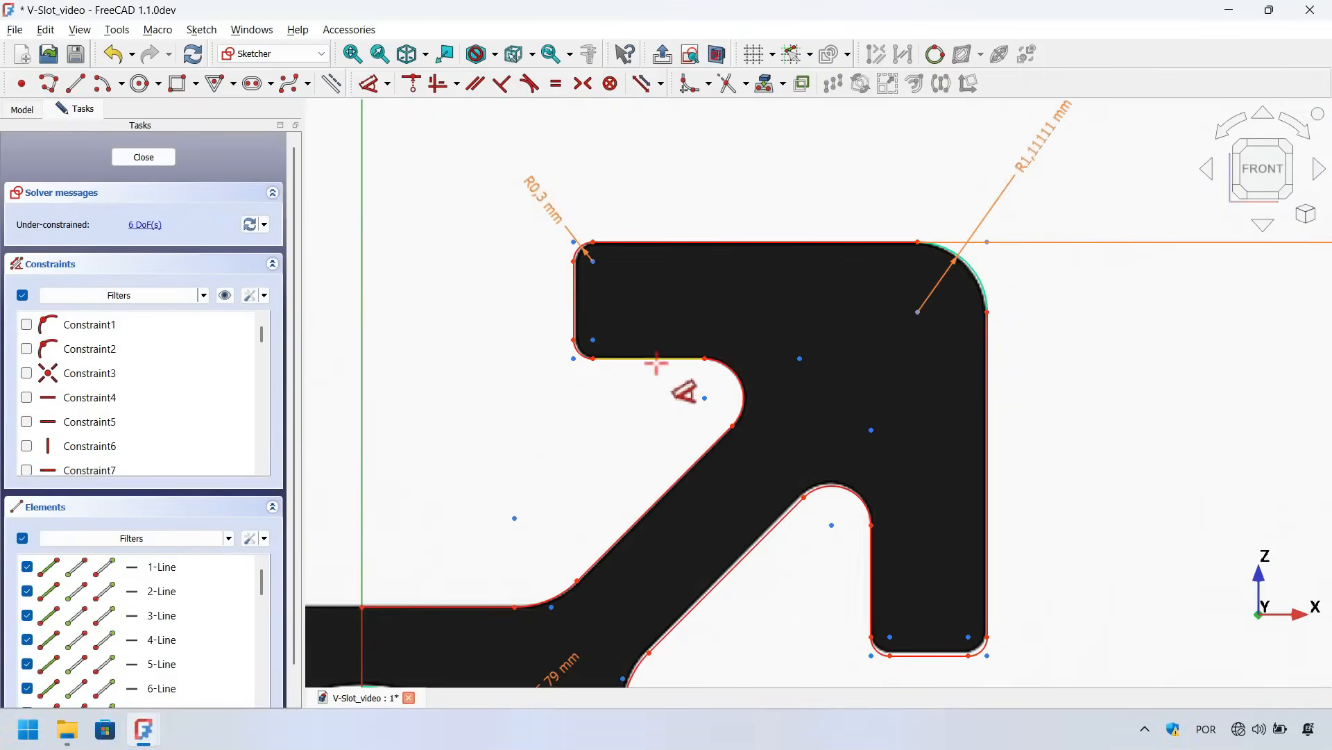
pyautogui.click(651, 359)
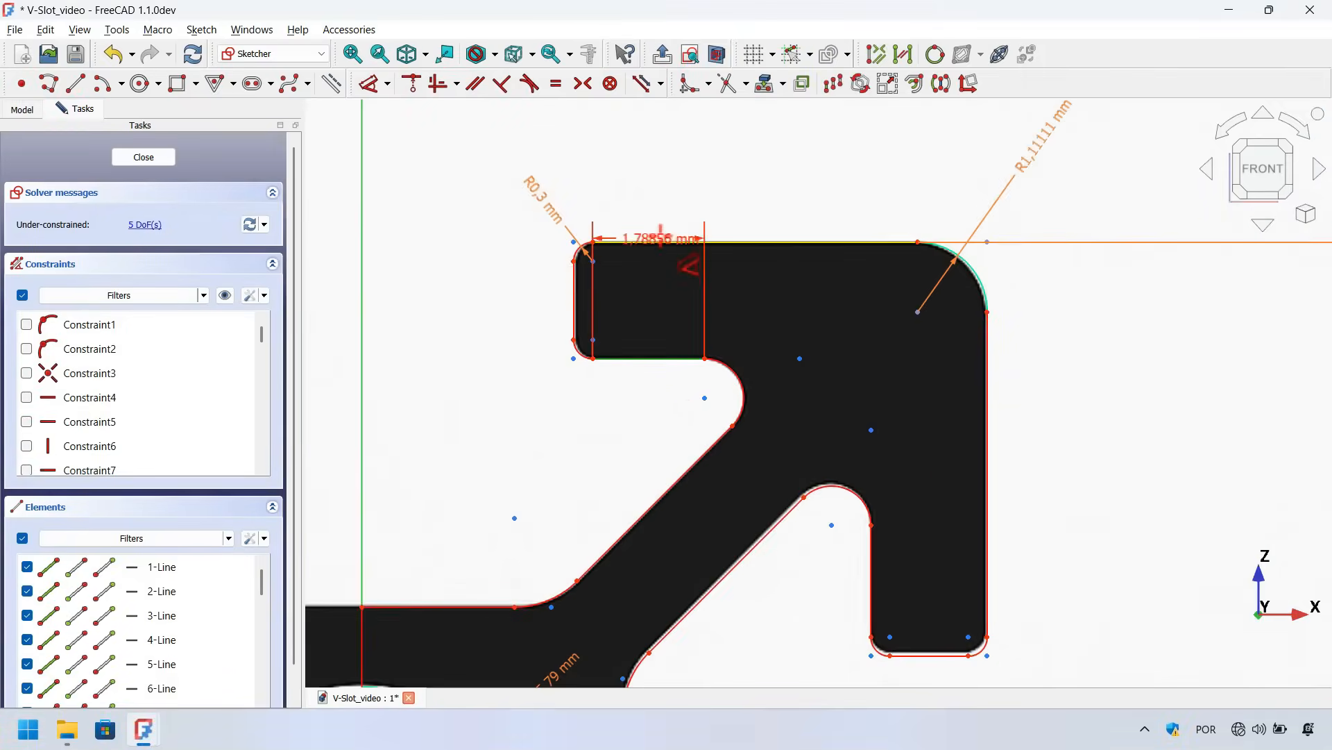
pyautogui.click(653, 244)
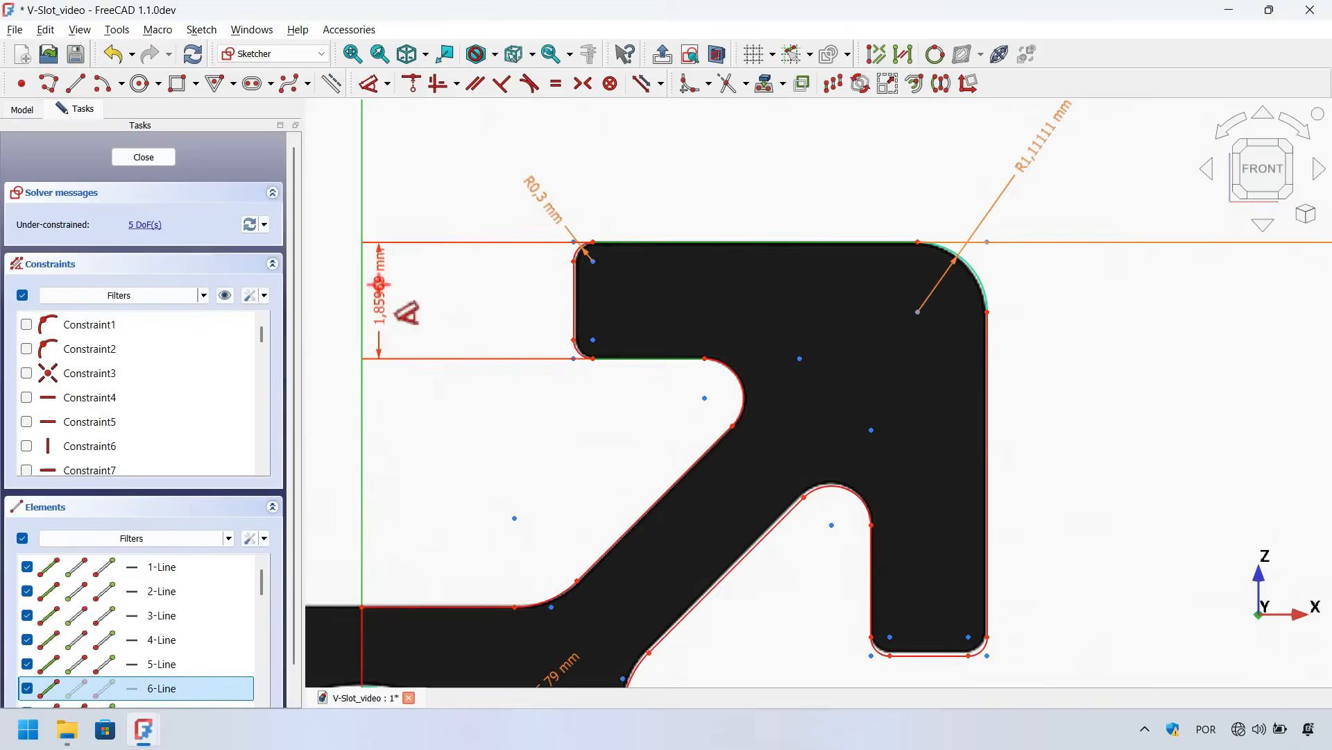
pyautogui.click(413, 306)
pyautogui.moveTo(474, 285); pyautogui.dragTo(585, 198)
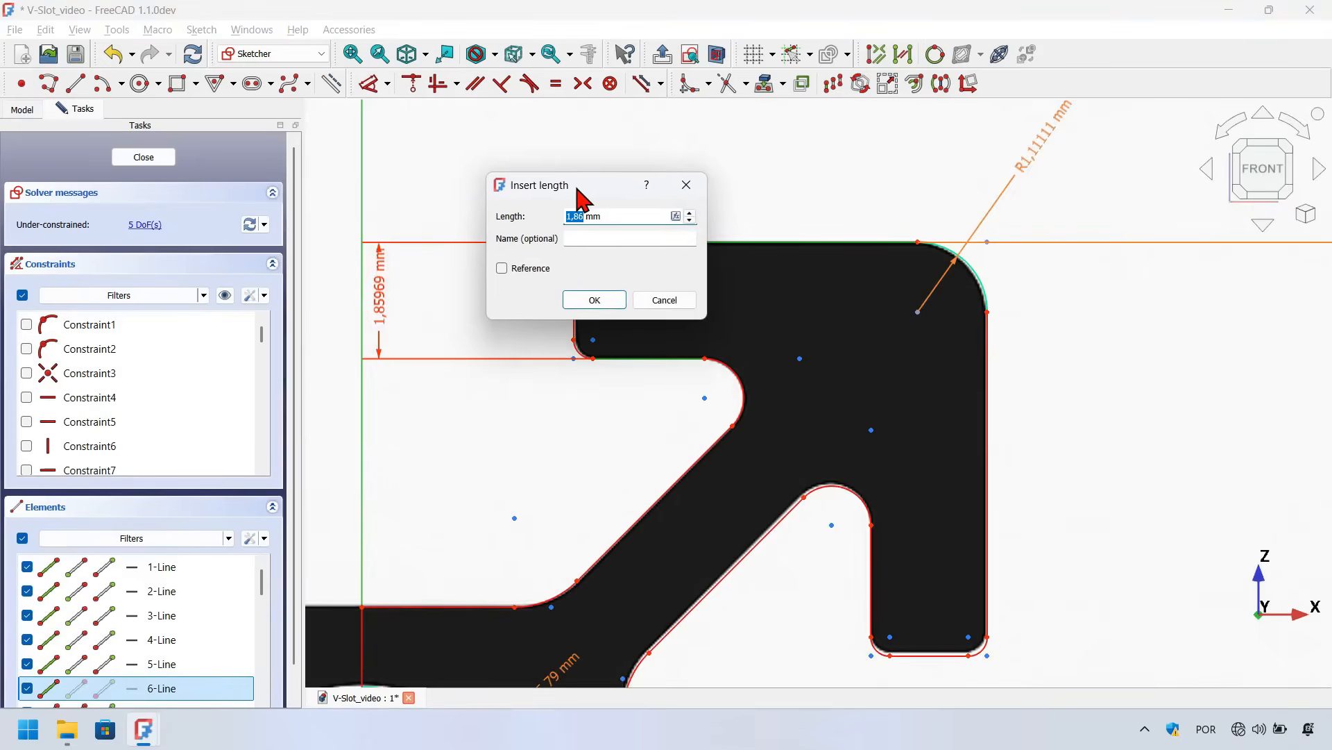
pyautogui.click(633, 216)
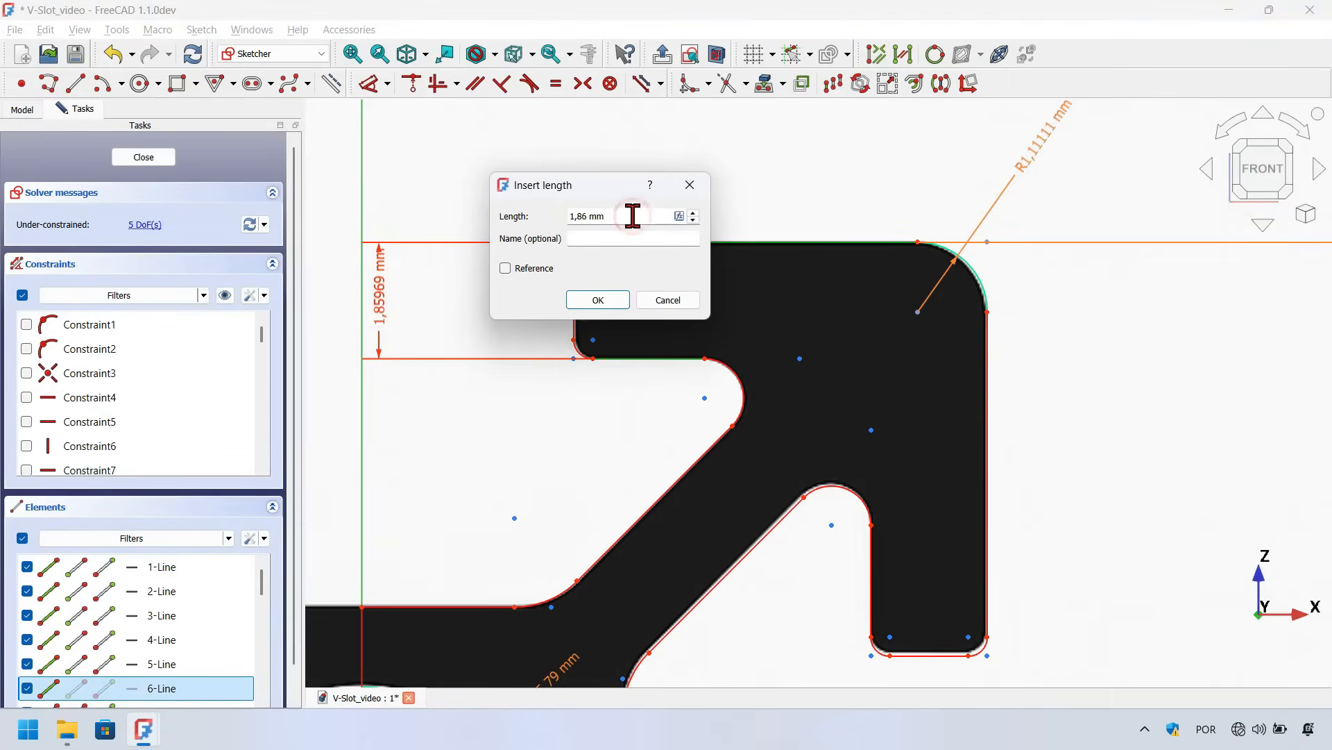
pyautogui.press('=')
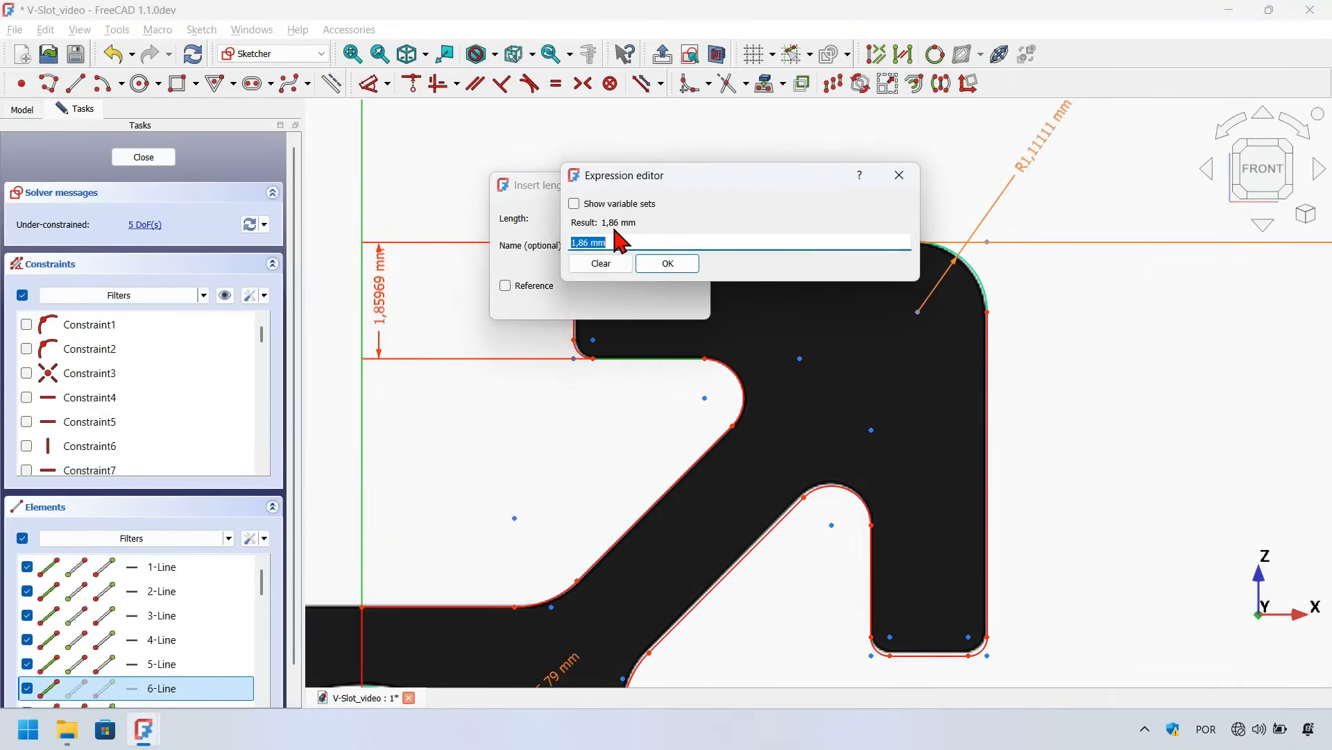
pyautogui.hotkey('ctrl', 'v')
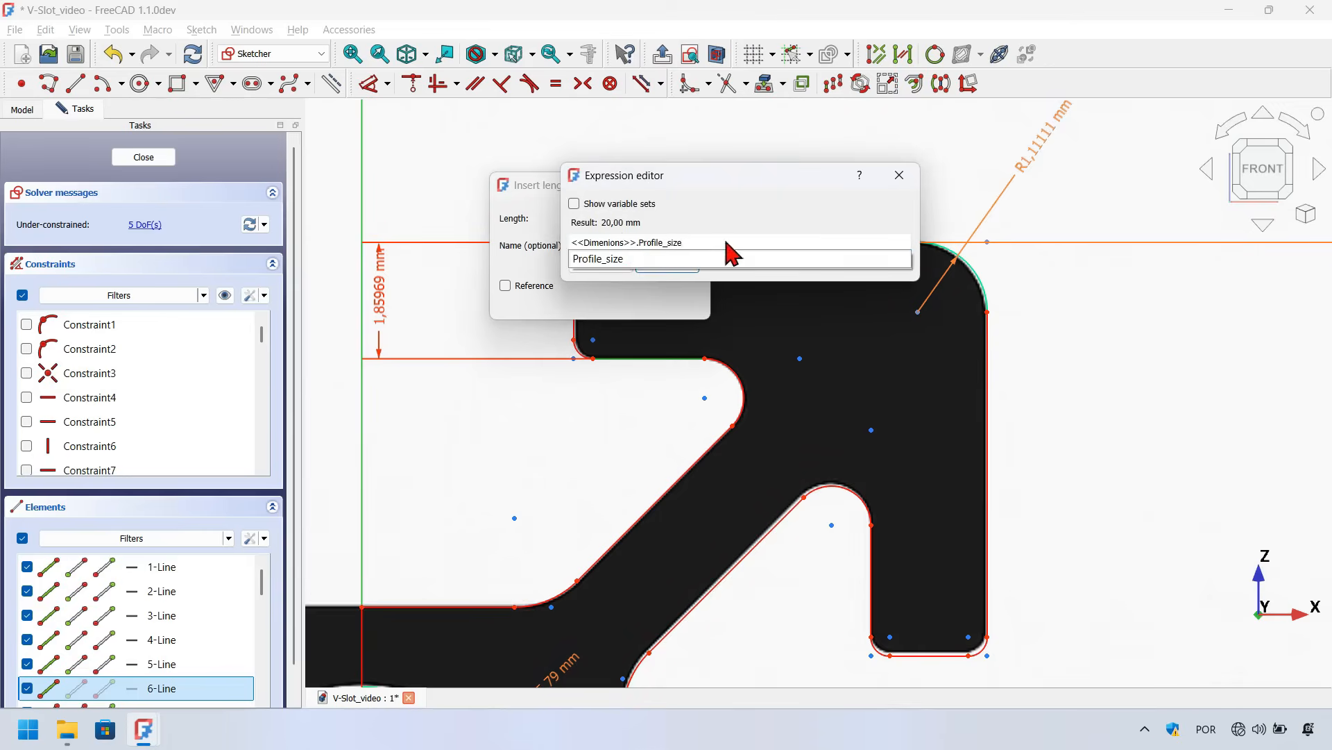
pyautogui.write('/11')
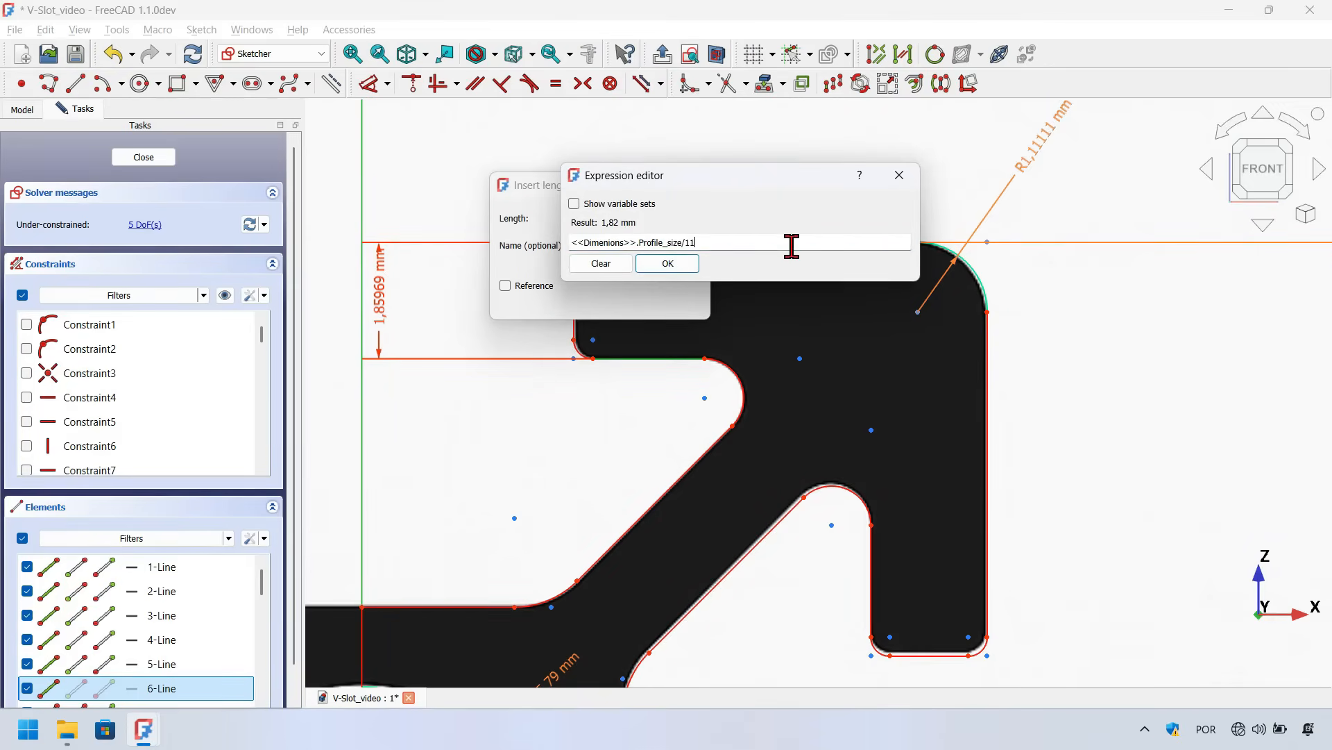
pyautogui.press('Return')
pyautogui.press('Return')
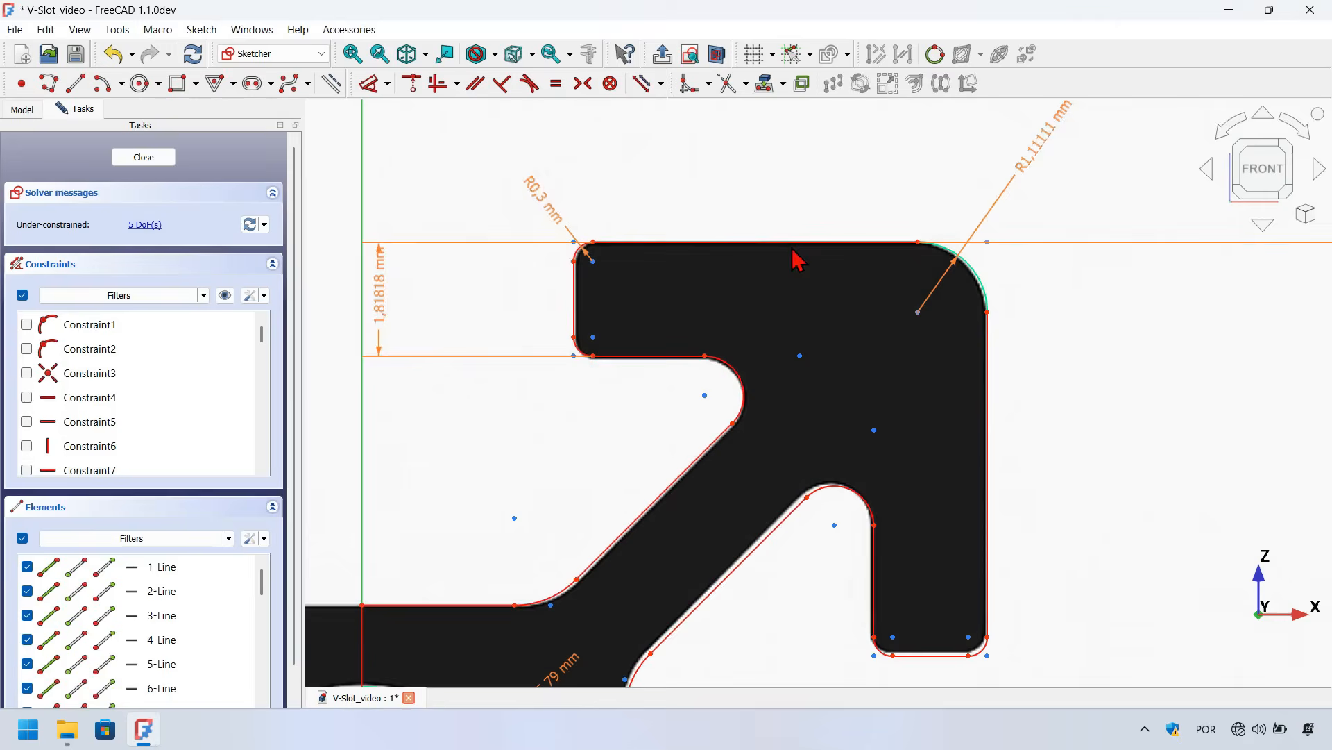
# Add a radius constraint to the inner fillet under the lip driven by <<Dimenions>>.Profile_size*0,031
pyautogui.scroll(-2, 714, 179)
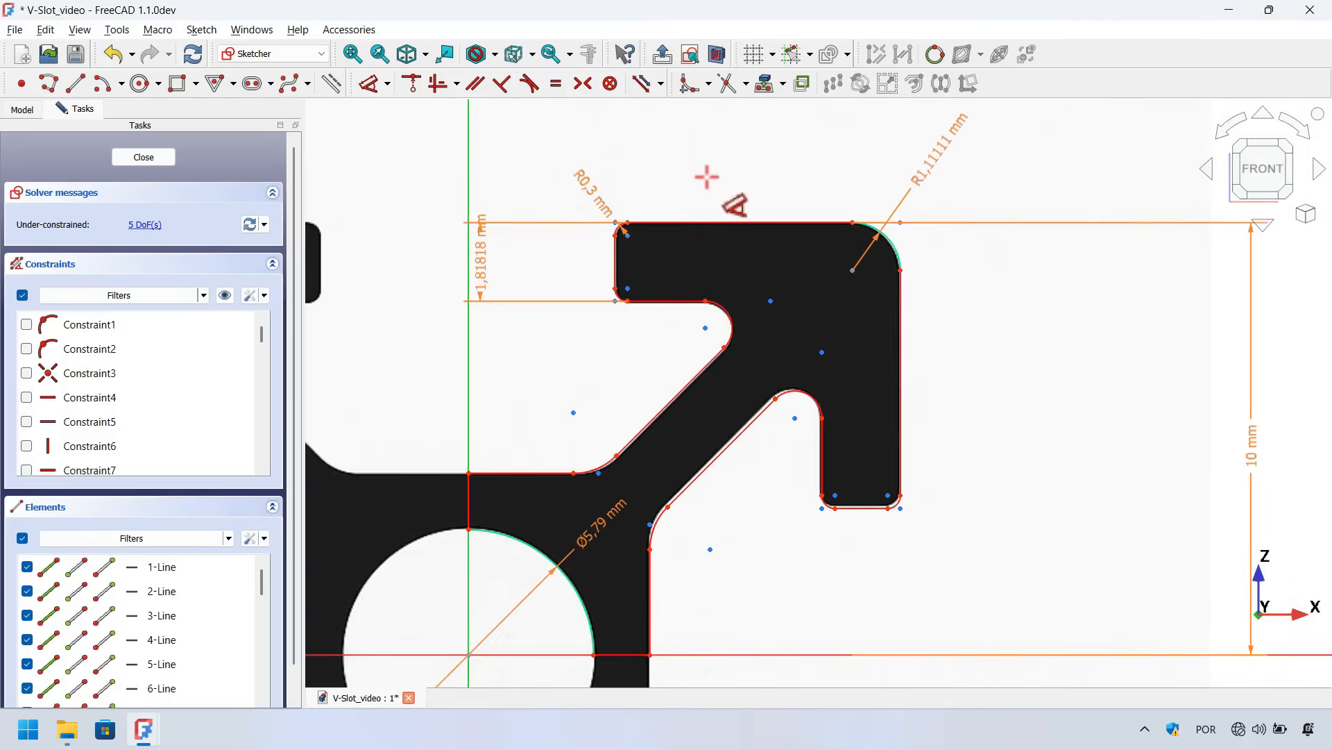
pyautogui.scroll(1, 775, 338)
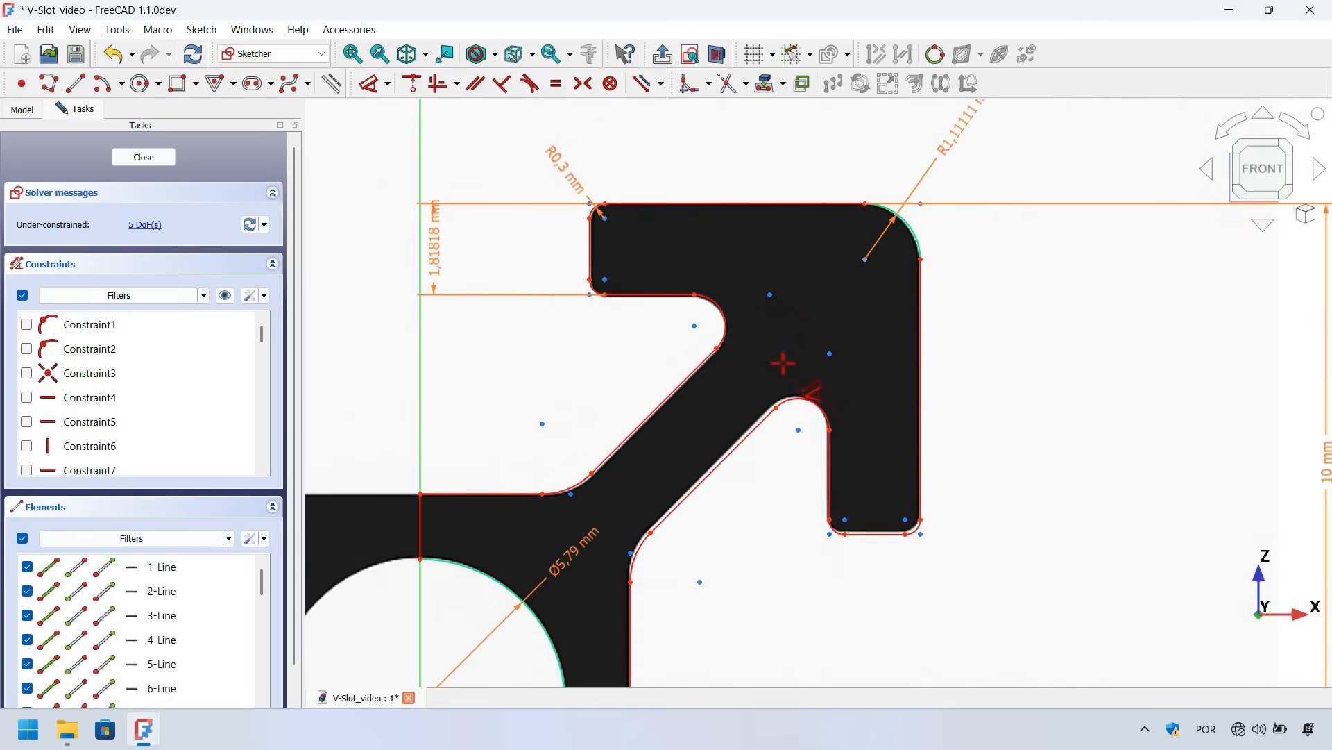
pyautogui.click(800, 397)
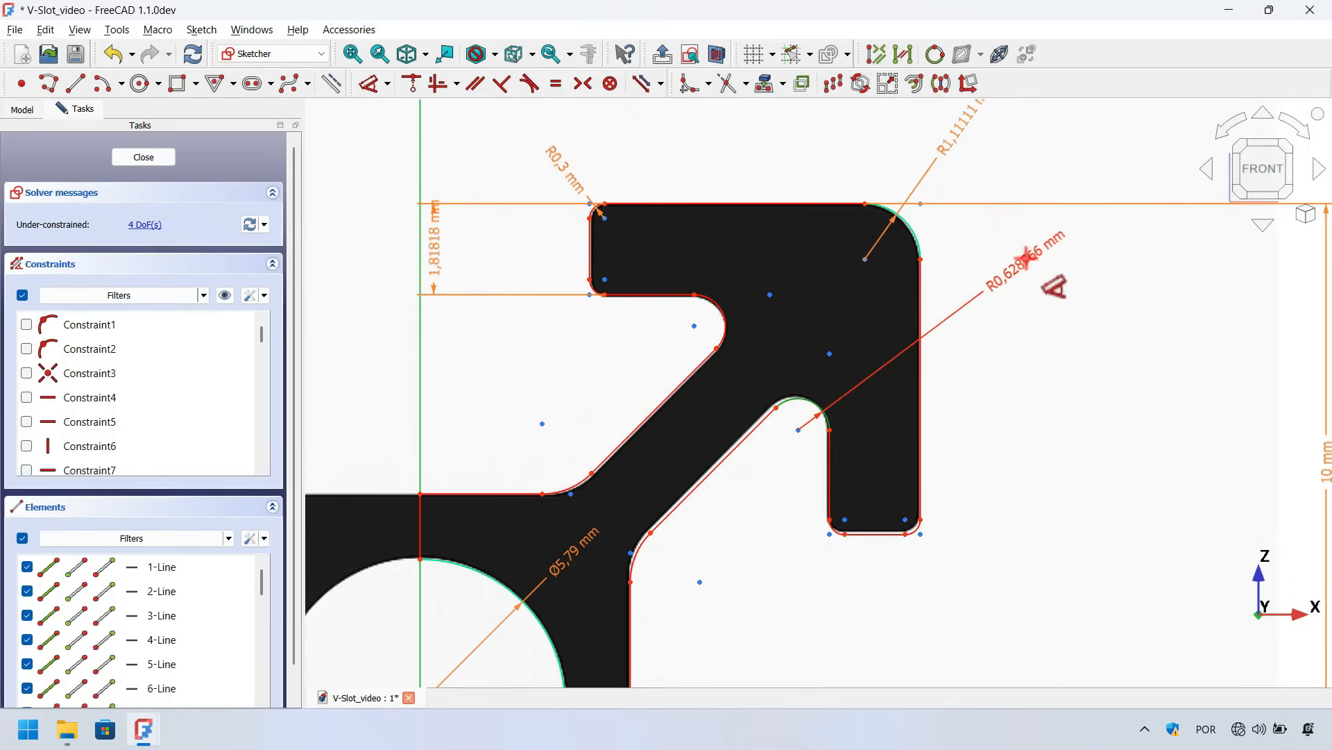
pyautogui.click(1026, 267)
pyautogui.moveTo(1092, 248); pyautogui.dragTo(773, 218)
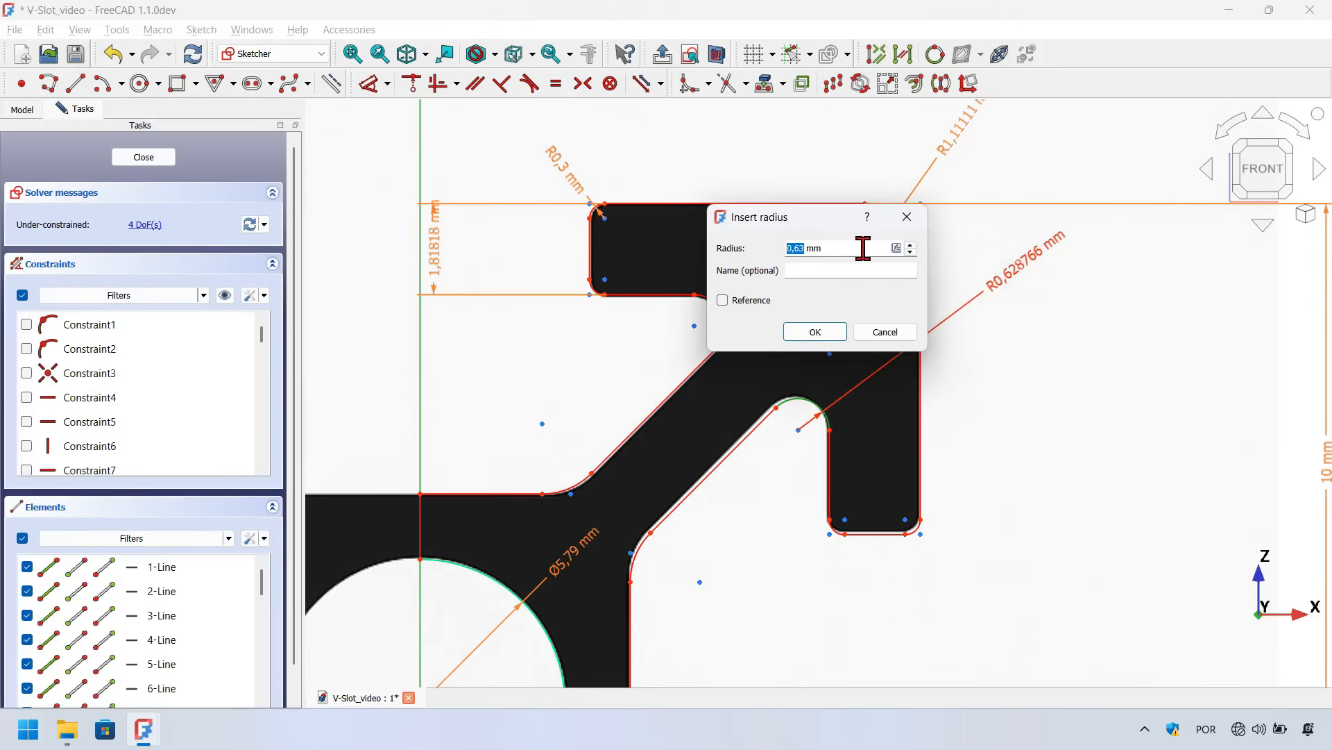
pyautogui.press('=')
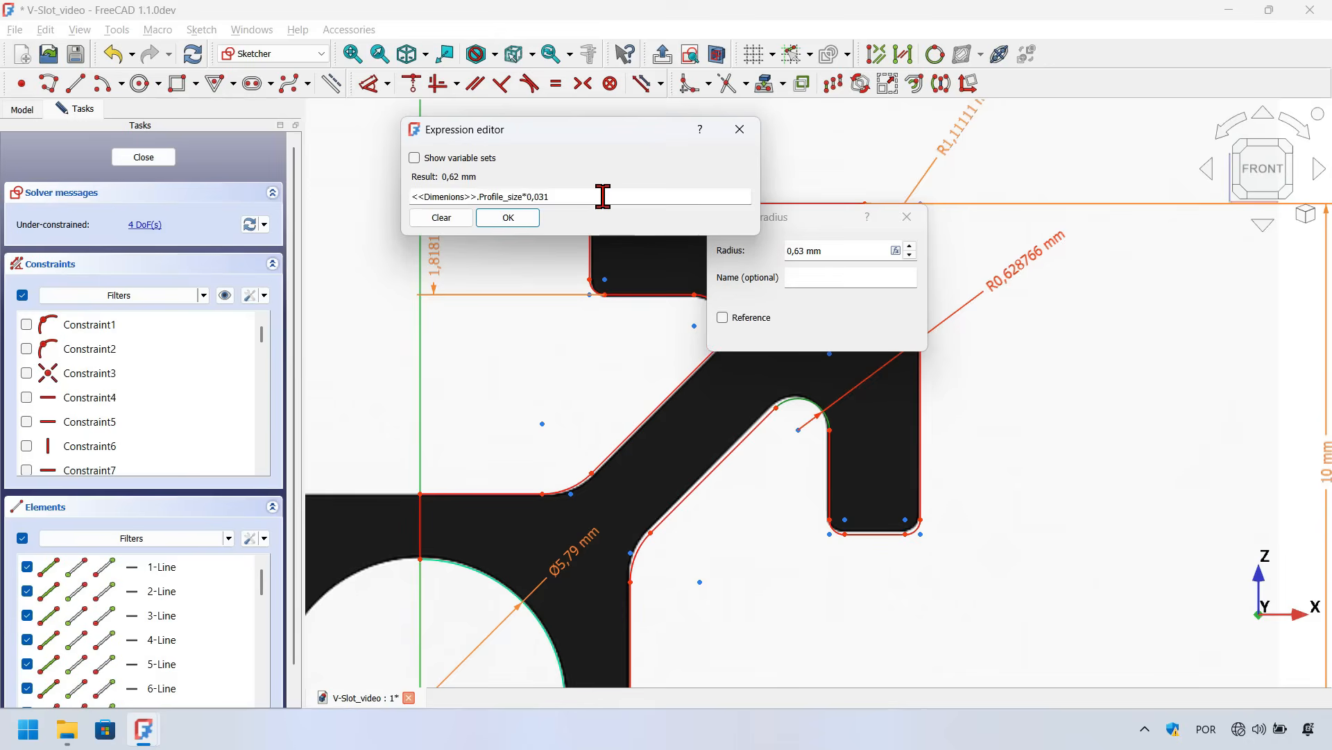
pyautogui.click(528, 219)
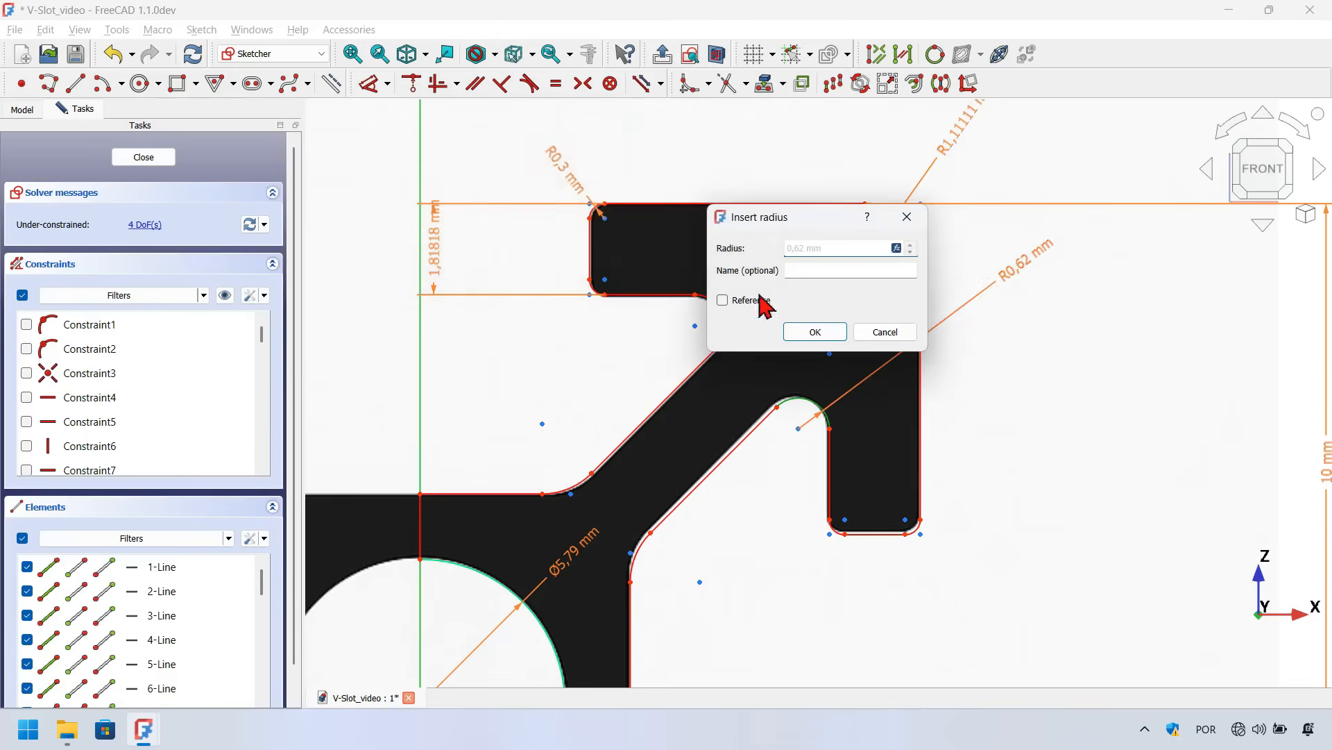
pyautogui.click(823, 332)
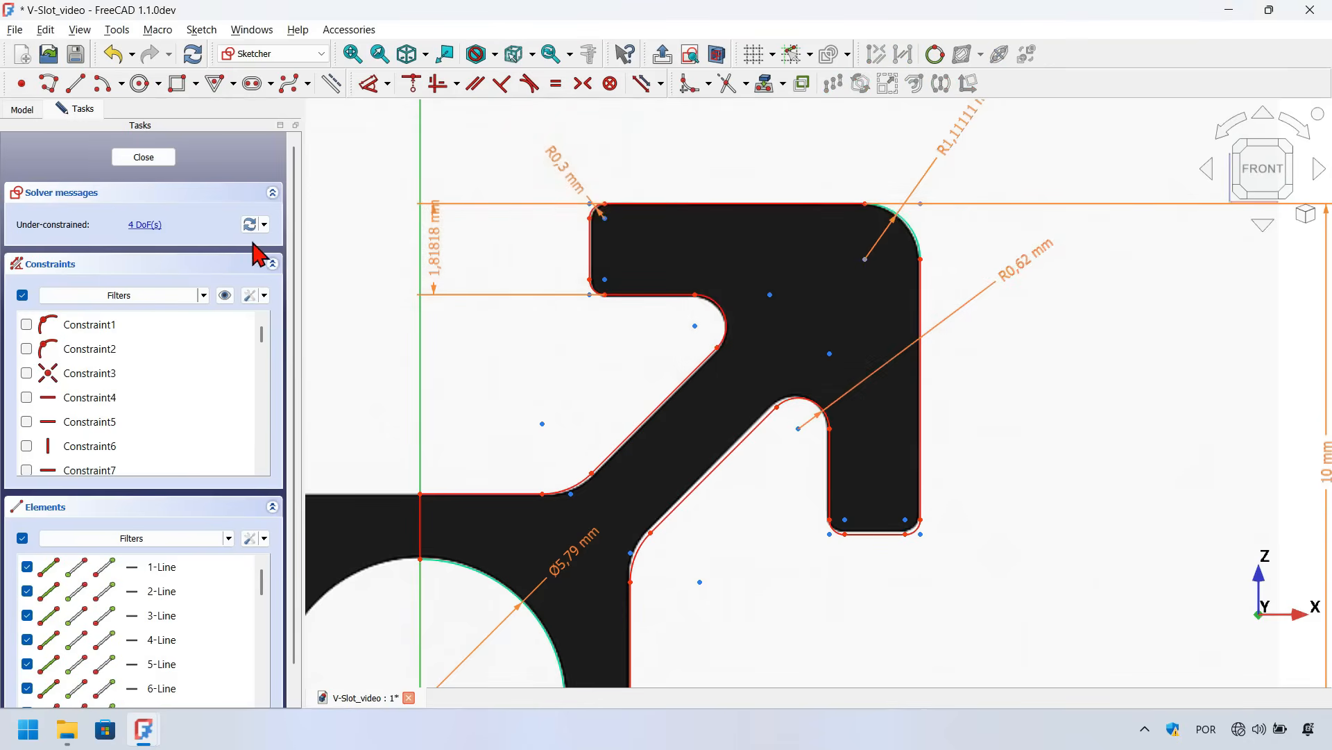
# Dimension the distance between the diagonal arm's two parallel edges and drive it with <<Dimenions>>.Profile_size/12
pyautogui.scroll(-2, 738, 269)
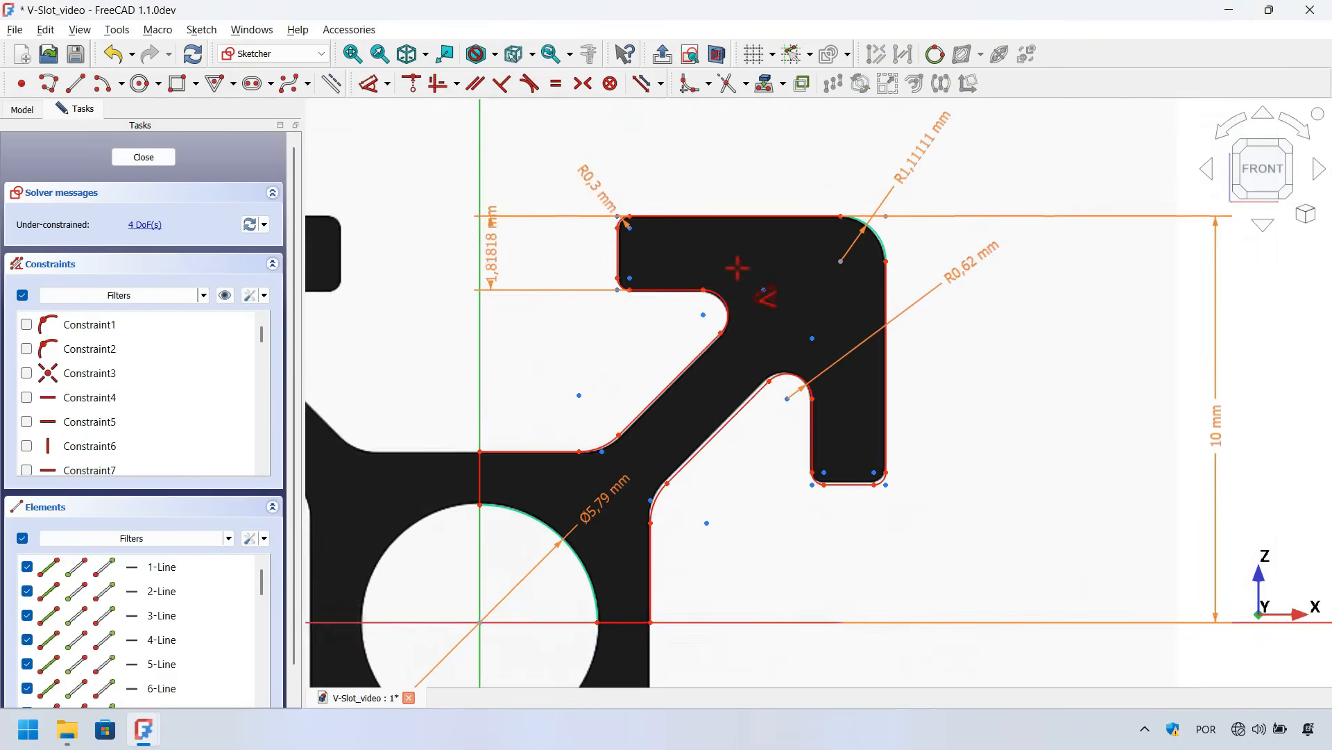
pyautogui.scroll(1, 736, 345)
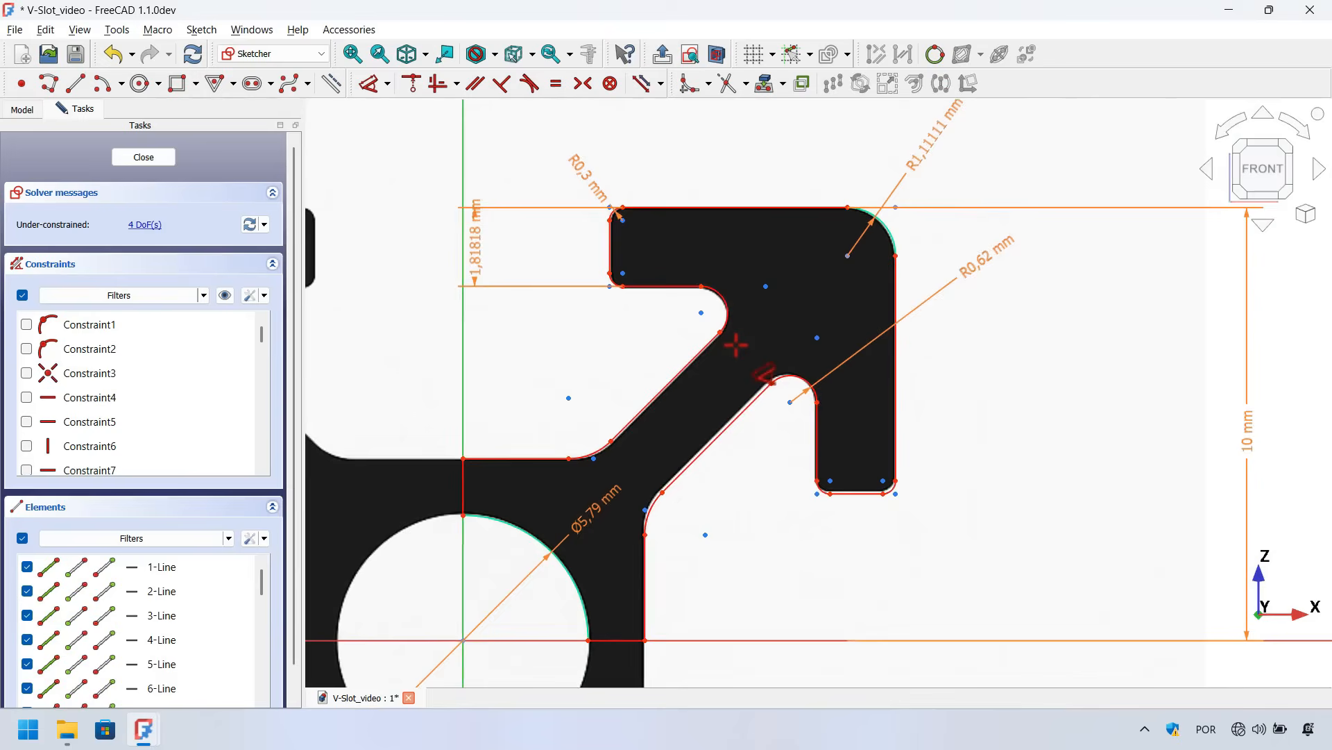
pyautogui.click(639, 410)
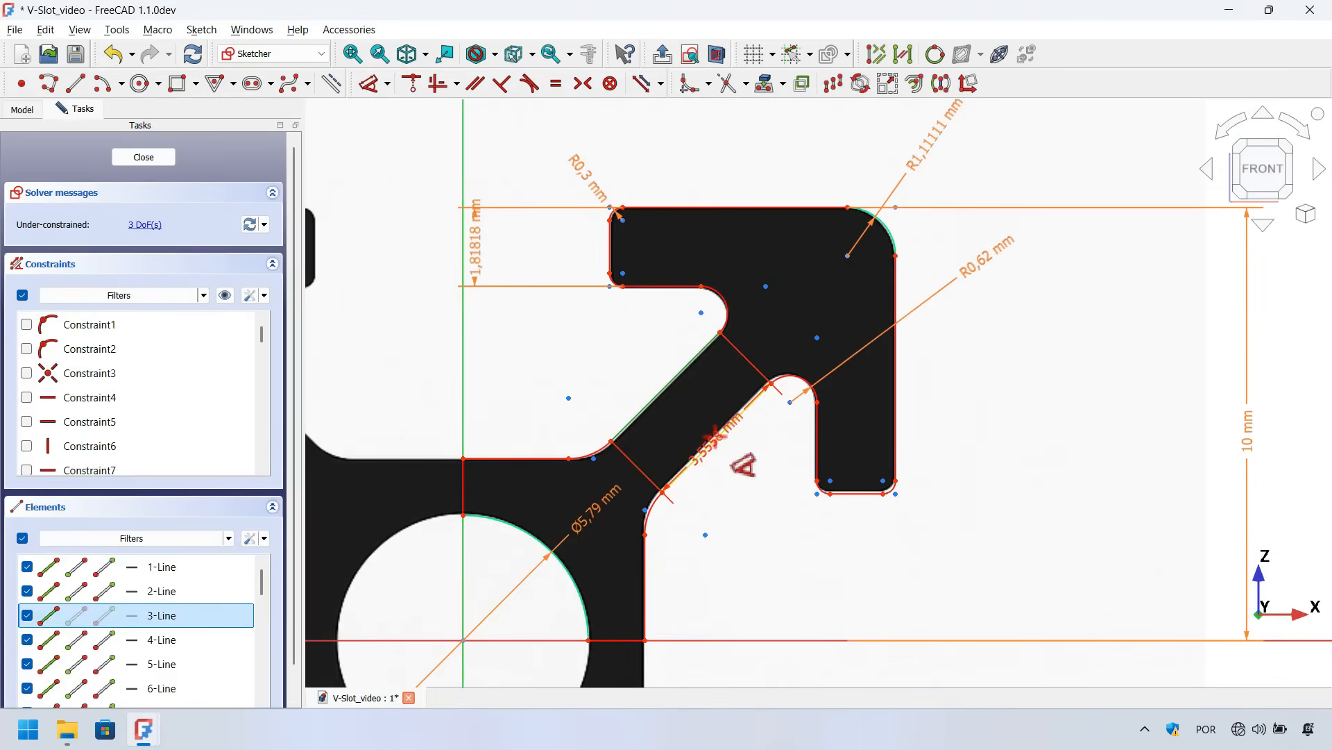
pyautogui.click(726, 428)
pyautogui.click(986, 170)
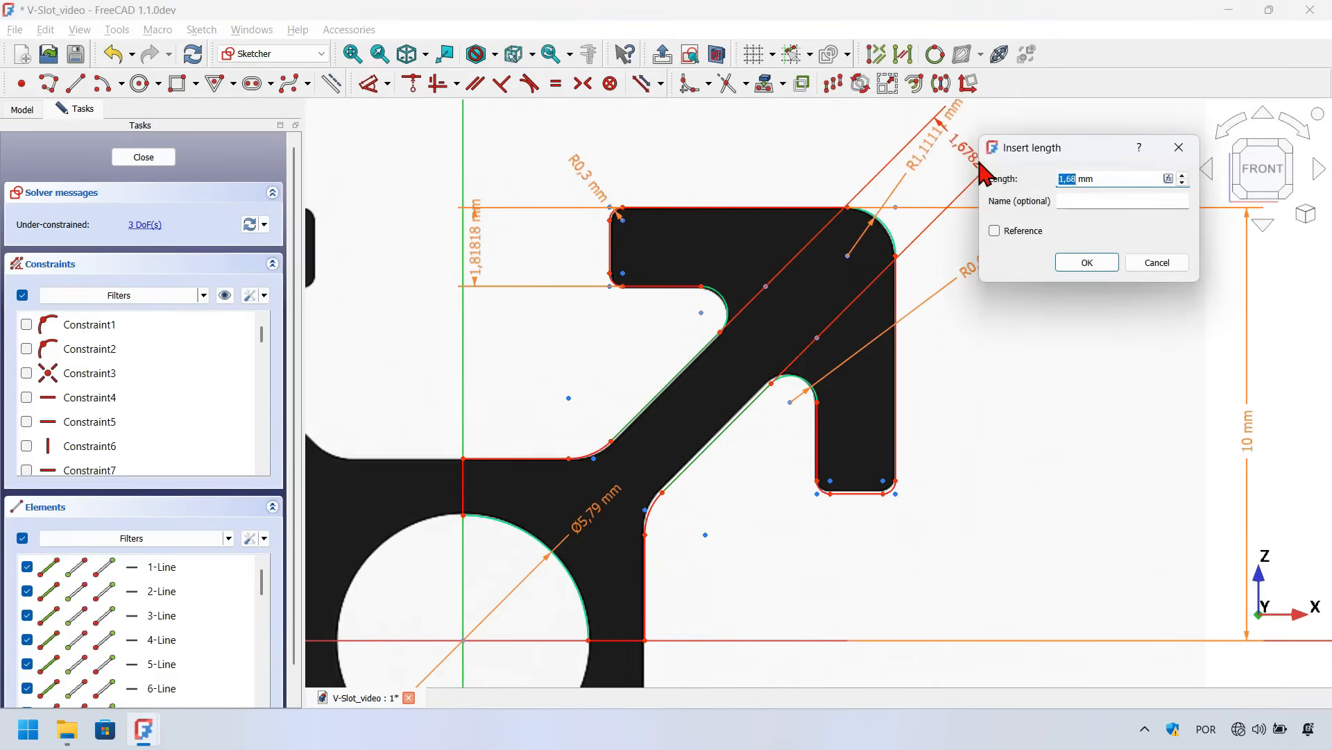
pyautogui.moveTo(1074, 148); pyautogui.dragTo(761, 139)
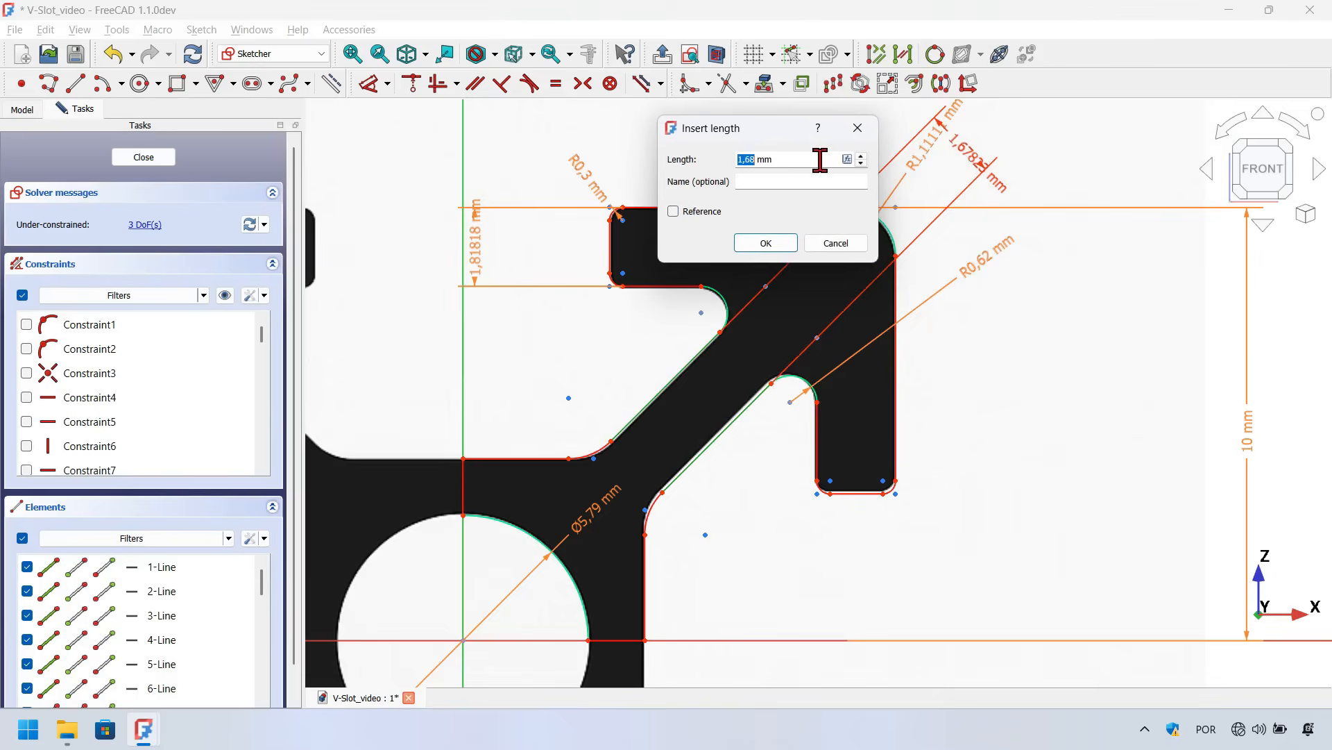
pyautogui.press('=')
pyautogui.write('<<Dimenions>>.Profile_size')
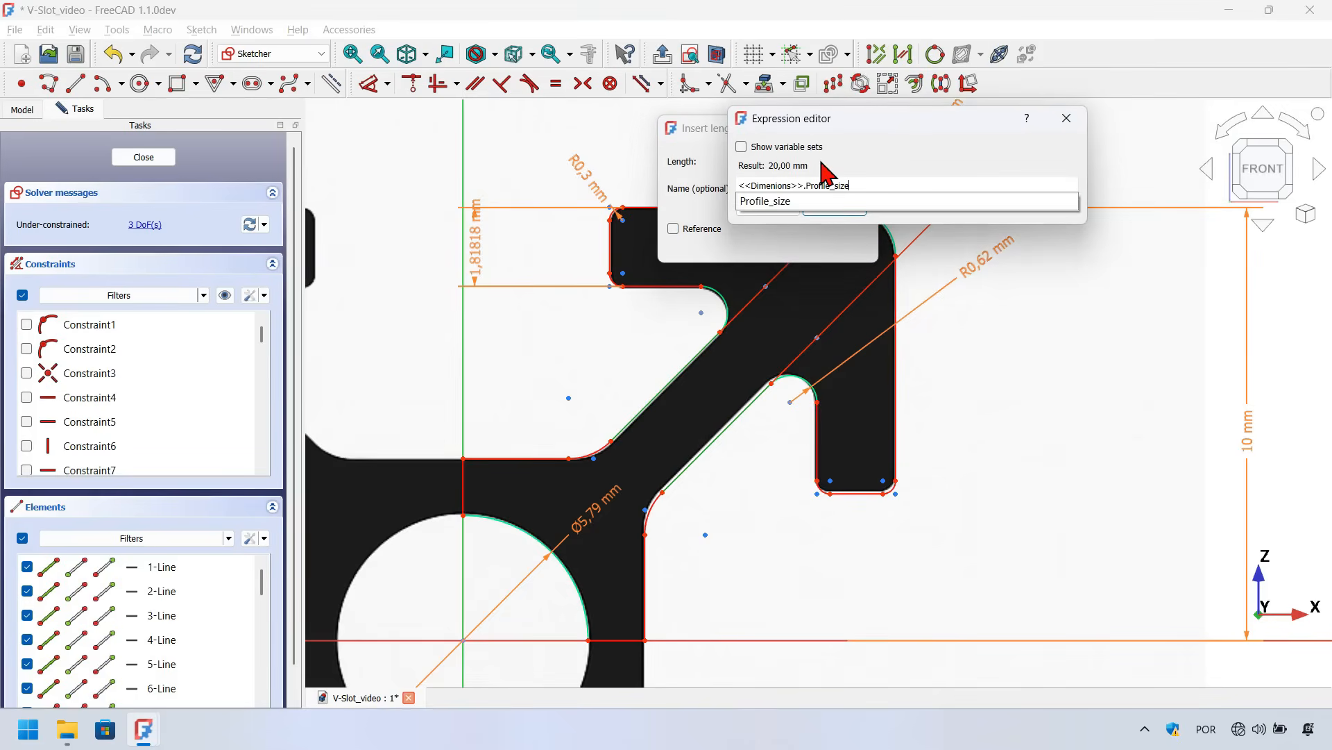
pyautogui.write('/12')
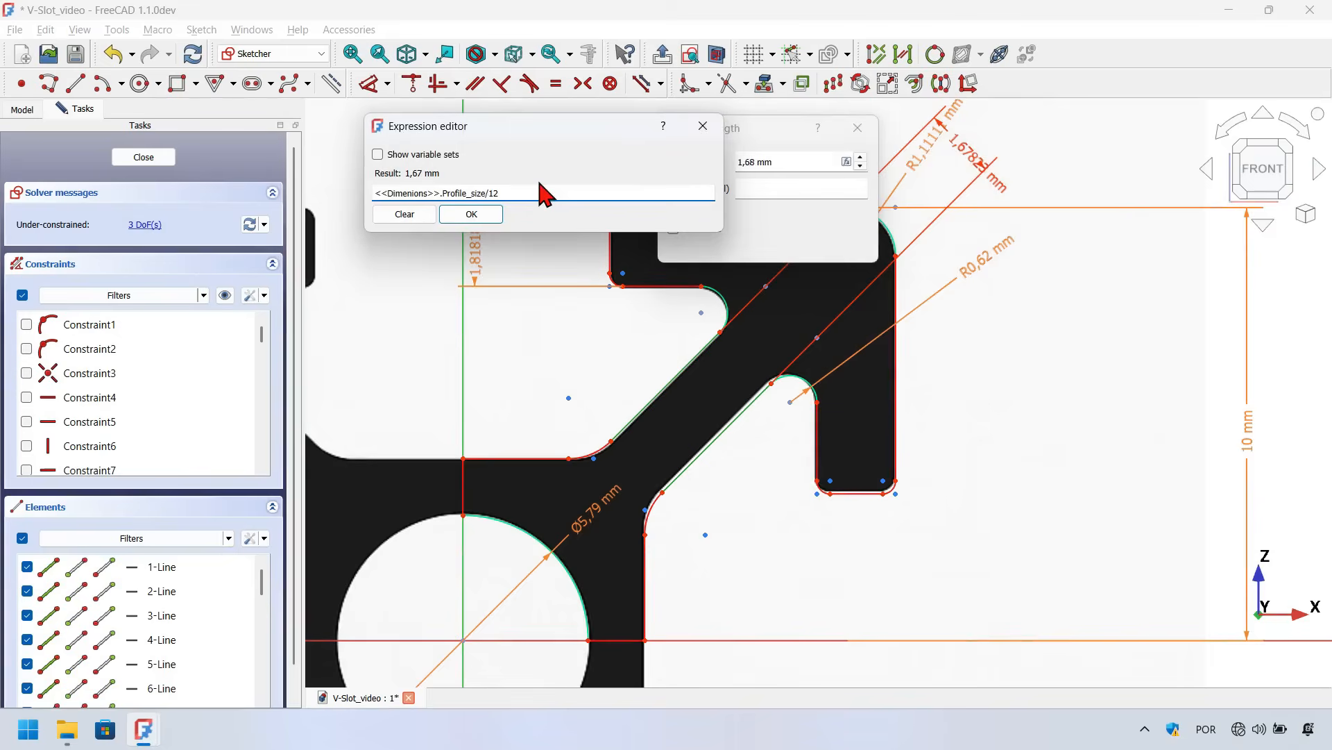
pyautogui.press('Return')
pyautogui.press('Return')
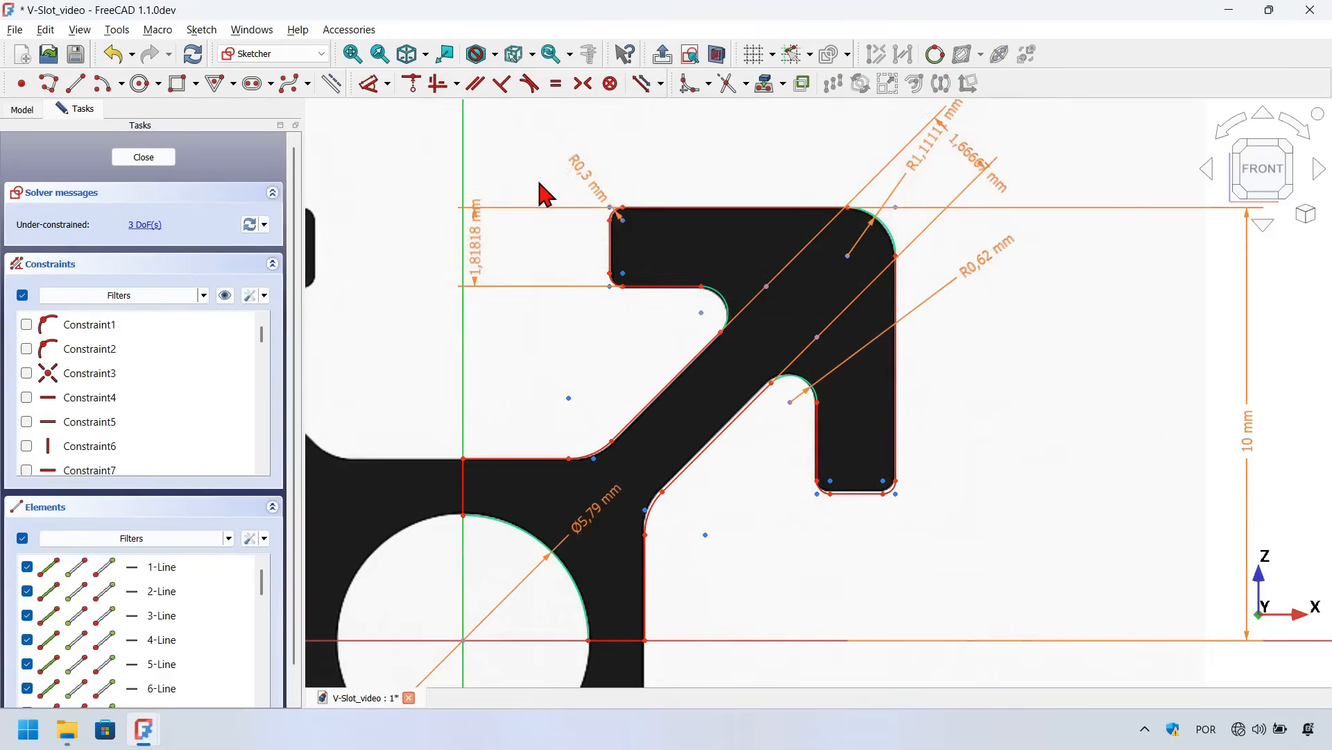
# Add a radius constraint to the fillet where the arm's lower edge meets the vertical wall, driven by <<Dimenions>>.Profile_size/14,4
pyautogui.scroll(-3, 789, 262)
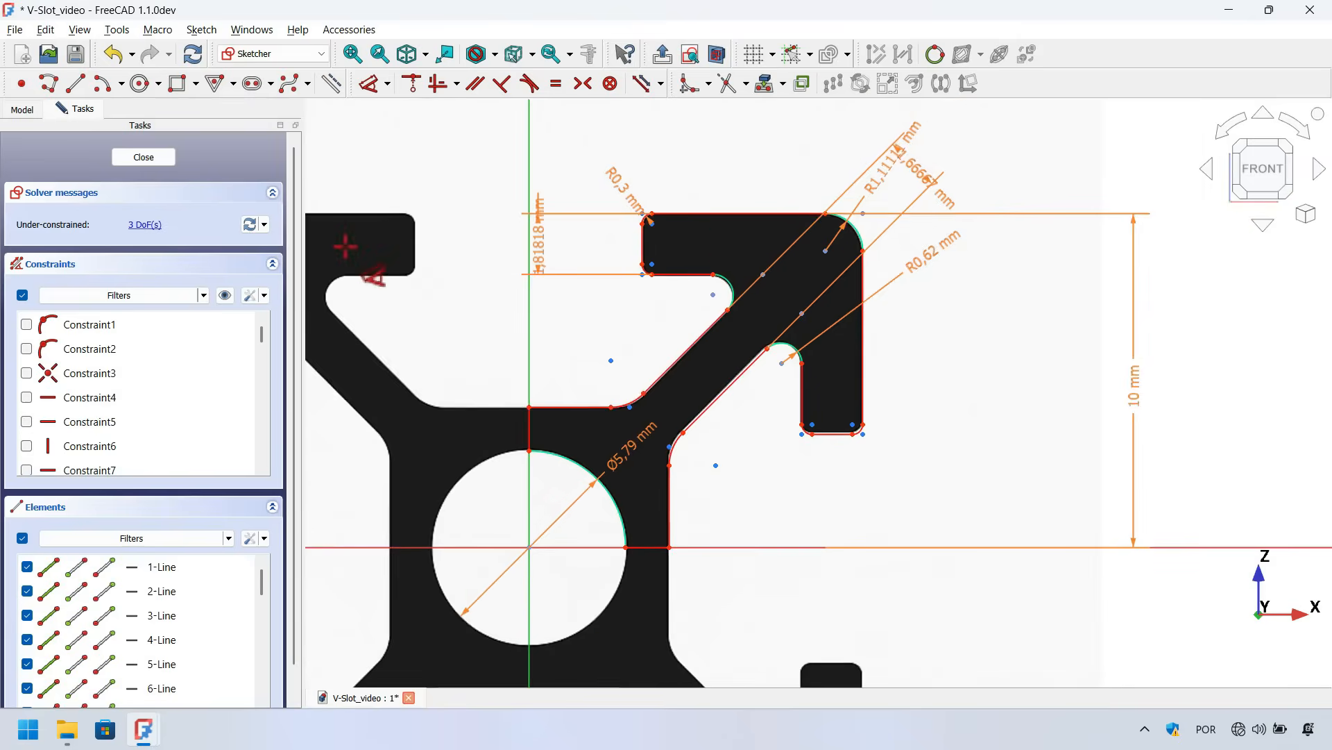
pyautogui.scroll(3, 657, 411)
pyautogui.scroll(3, 731, 480)
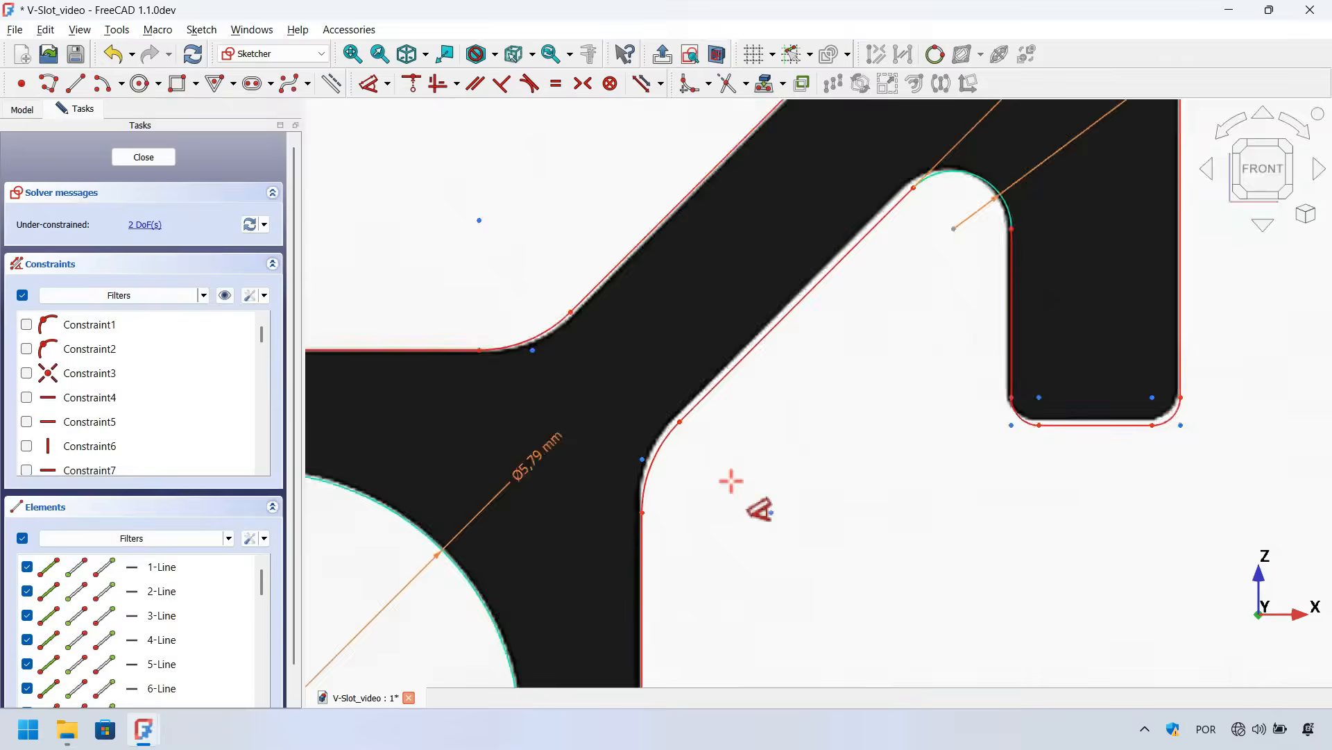
pyautogui.scroll(2, 732, 480)
pyautogui.click(625, 430)
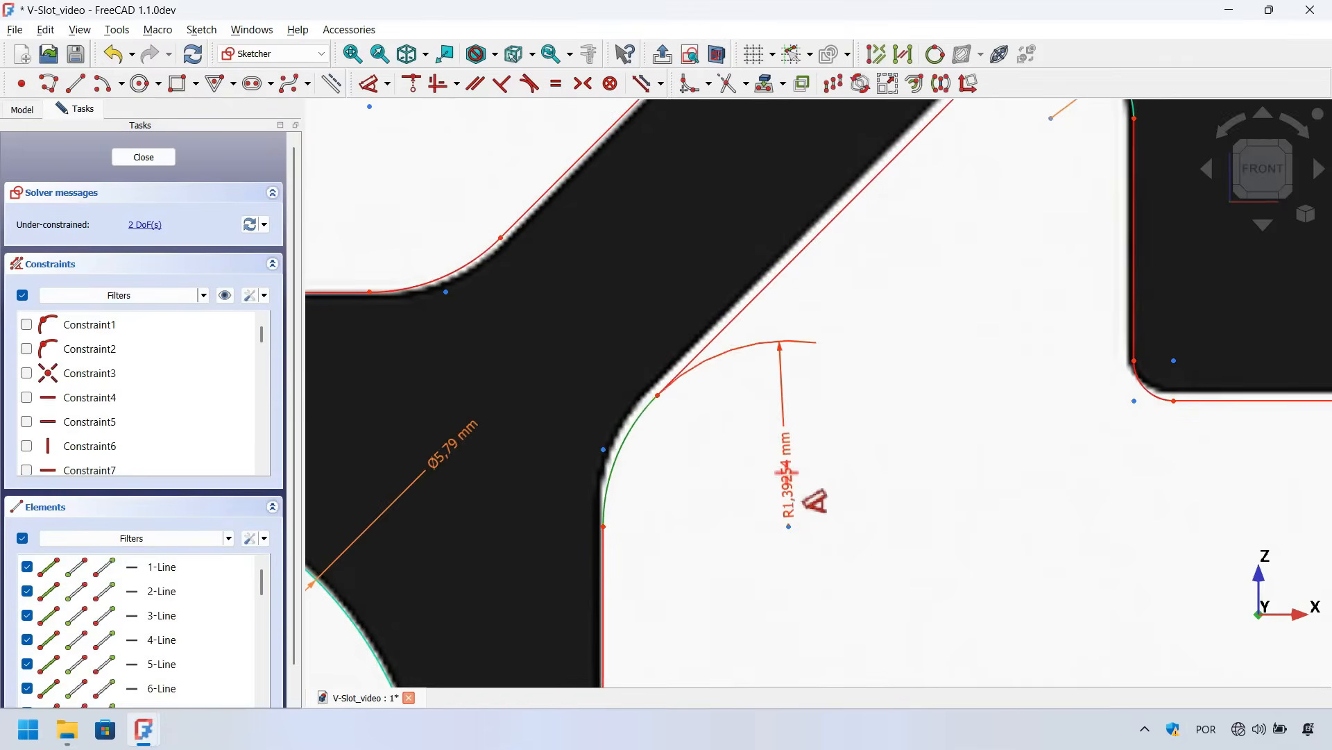
pyautogui.scroll(-3, 787, 472)
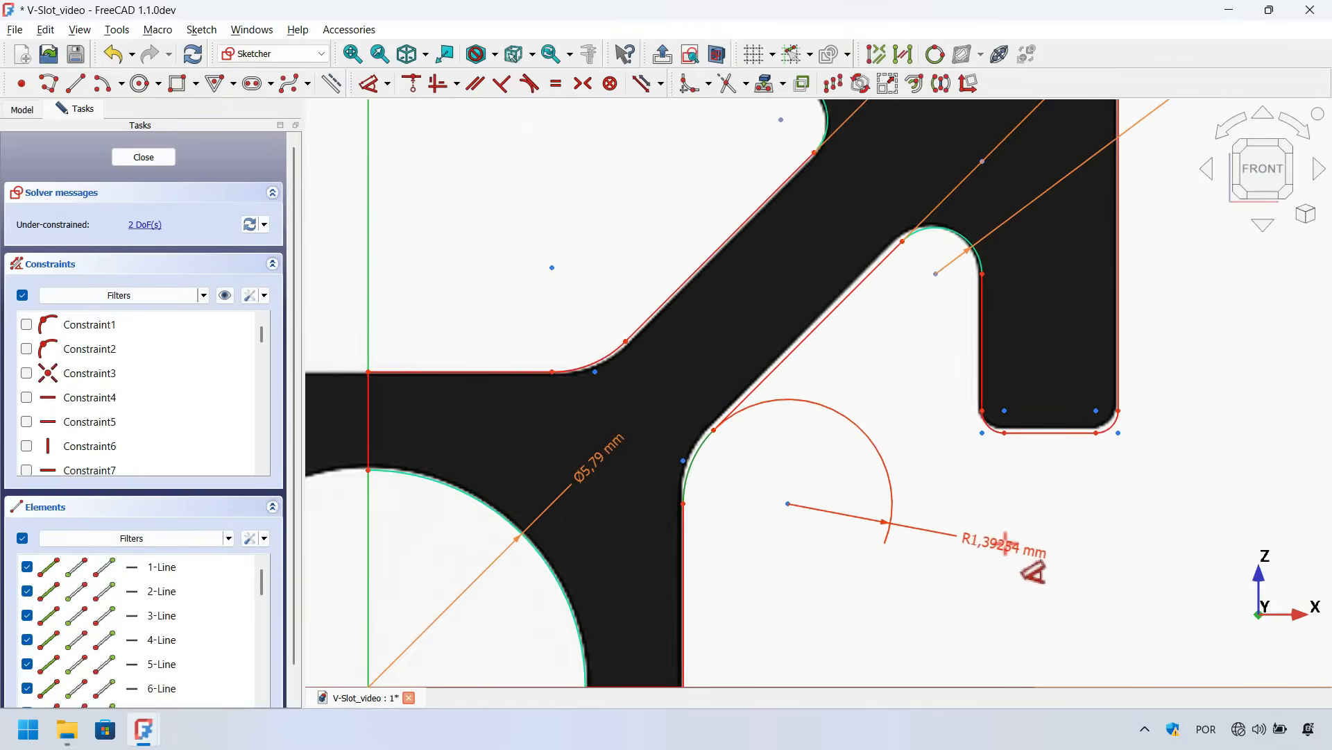
pyautogui.click(1011, 556)
pyautogui.moveTo(1048, 536); pyautogui.dragTo(542, 220)
pyautogui.press('=')
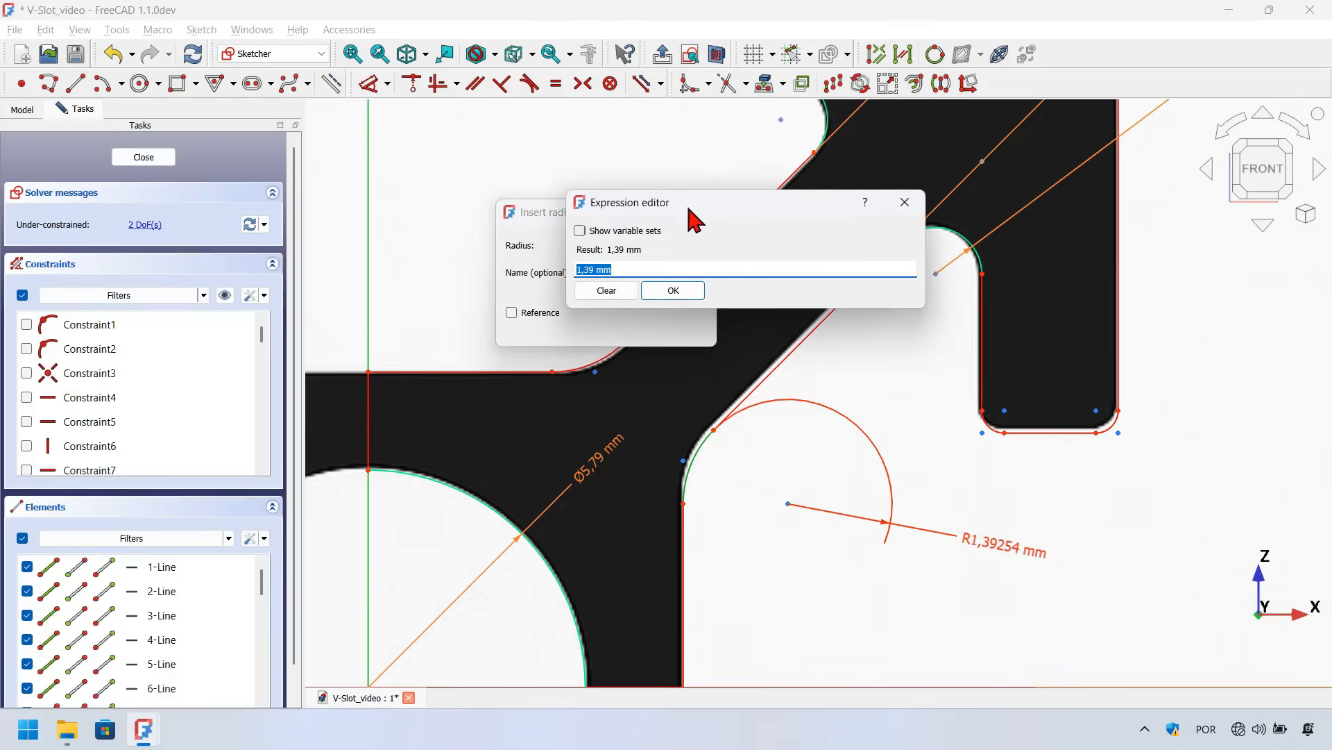
pyautogui.moveTo(704, 203); pyautogui.dragTo(528, 147)
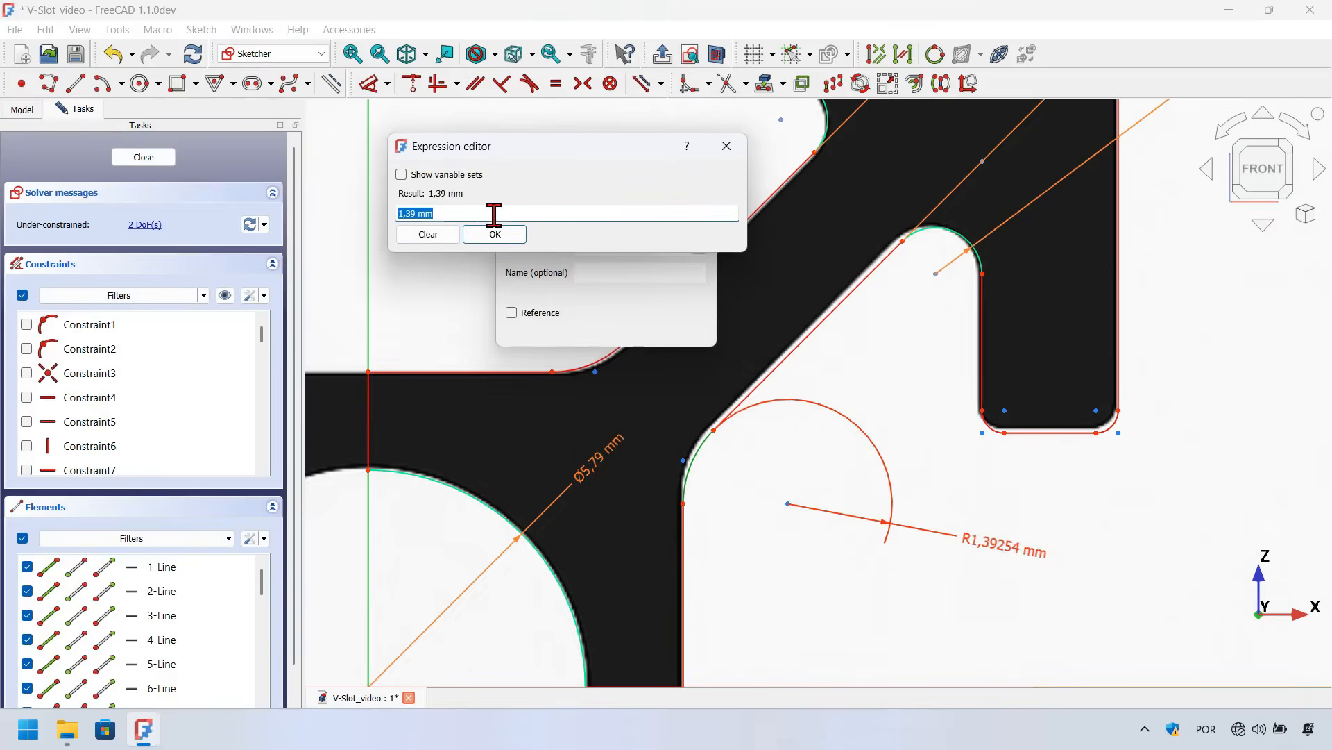
pyautogui.write('<<Dimenions>>.Profile_size')
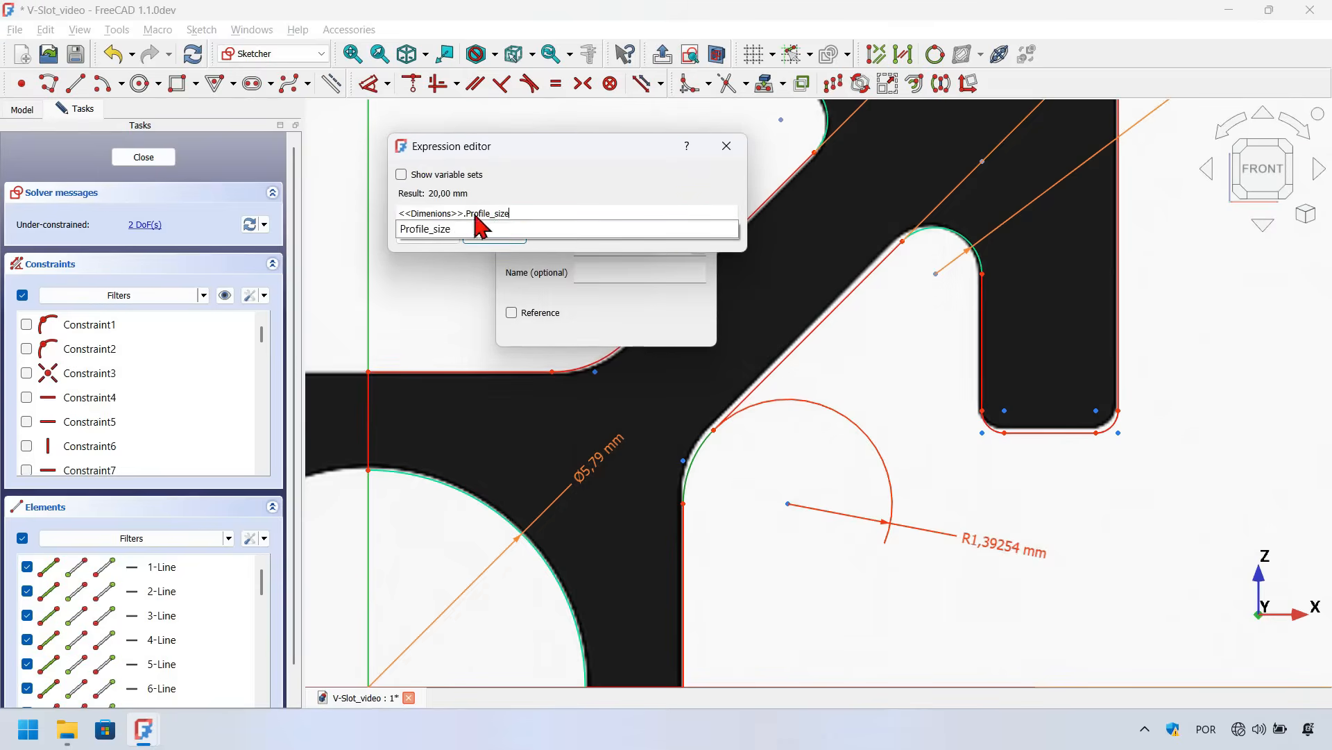
pyautogui.write('/14,4')
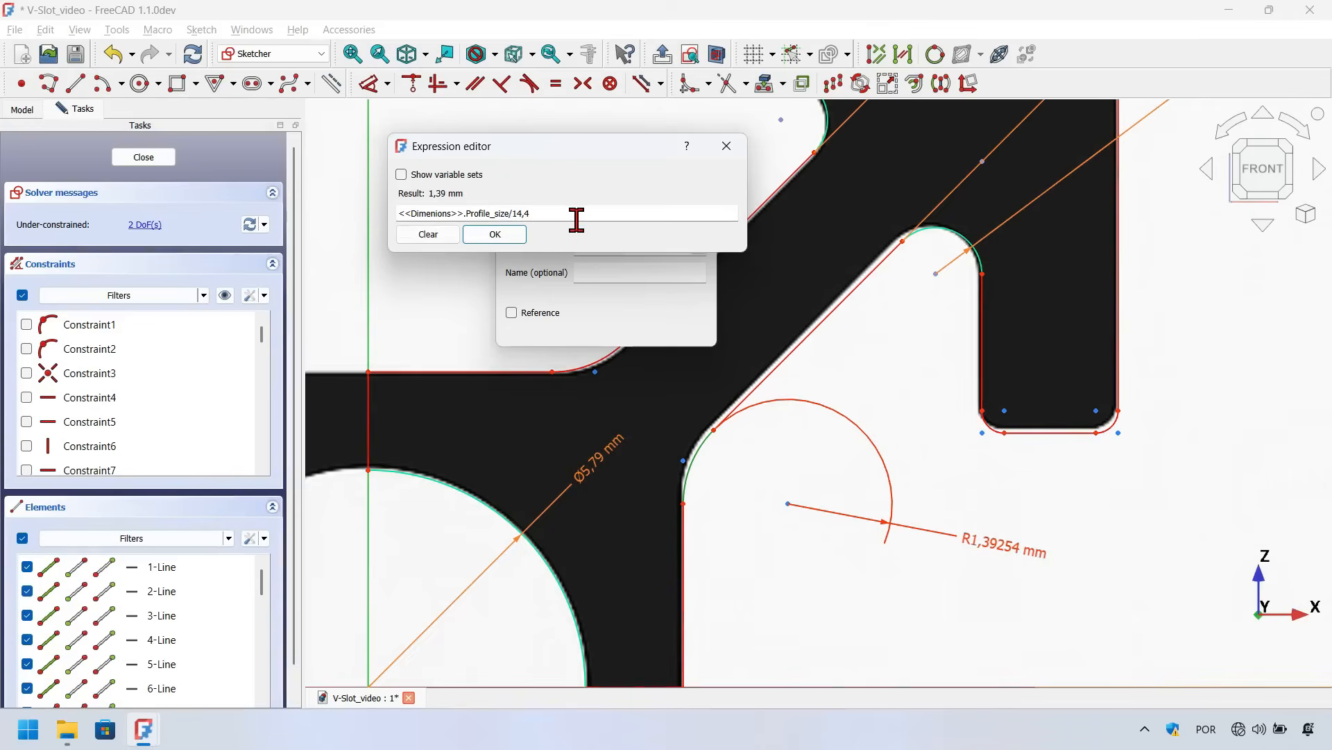
pyautogui.click(504, 240)
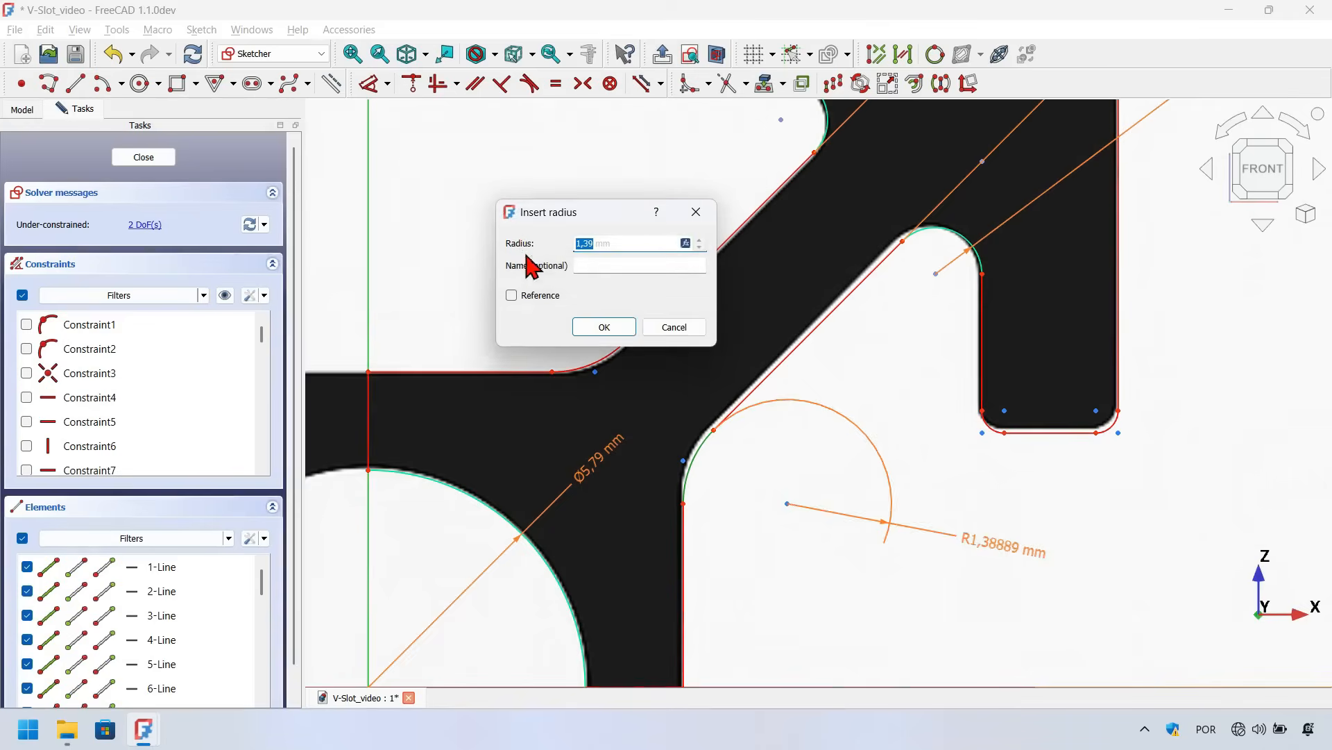
pyautogui.click(603, 331)
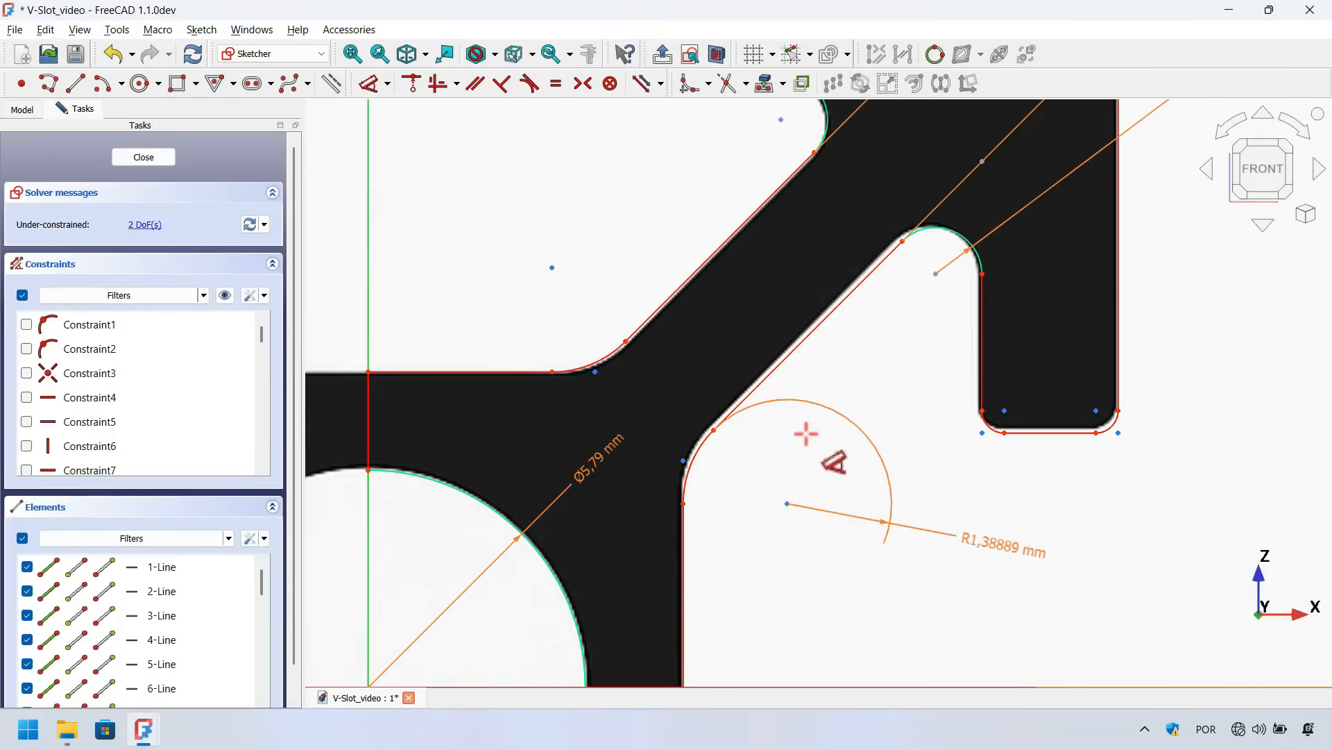
# Dimension the horizontal distance from the vertical axis to the lip's left edge and drive it with <<Dimenions>>.Profile_size/6
pyautogui.scroll(-3, 805, 433)
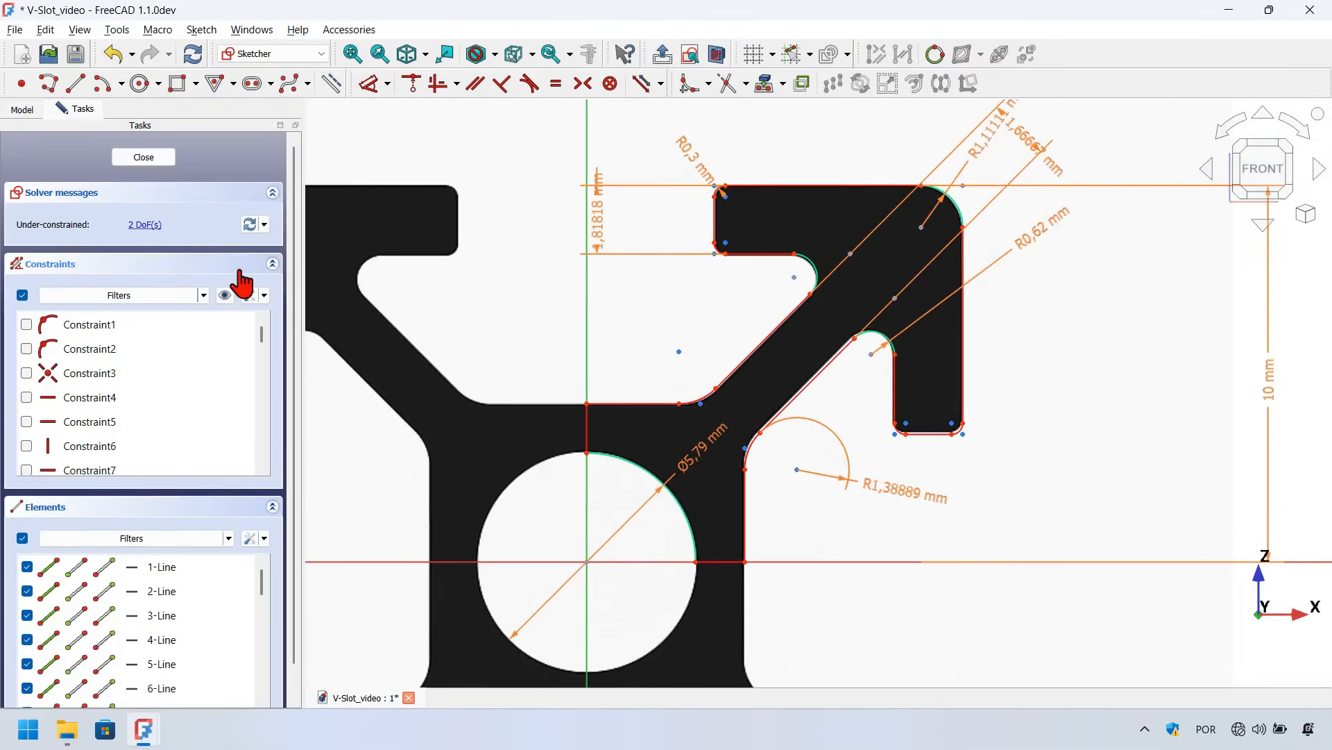
pyautogui.scroll(-1, 788, 488)
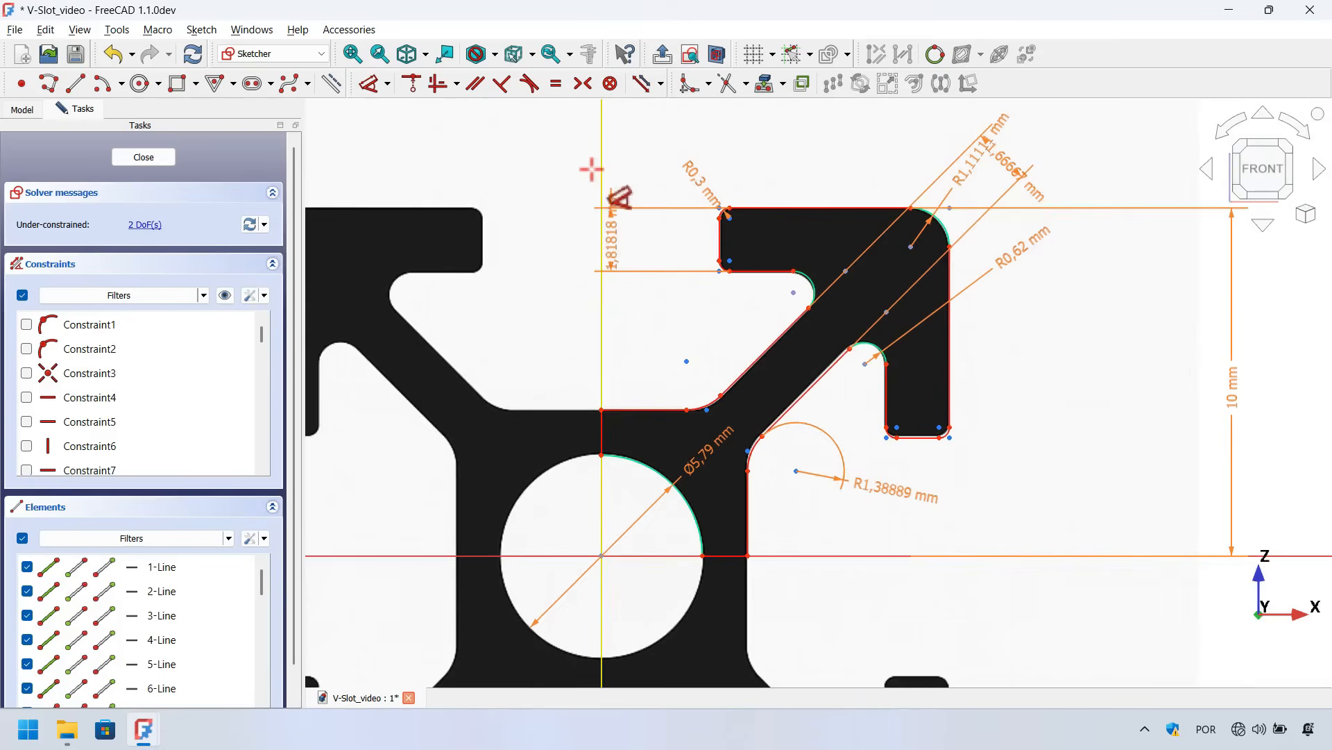
pyautogui.click(715, 248)
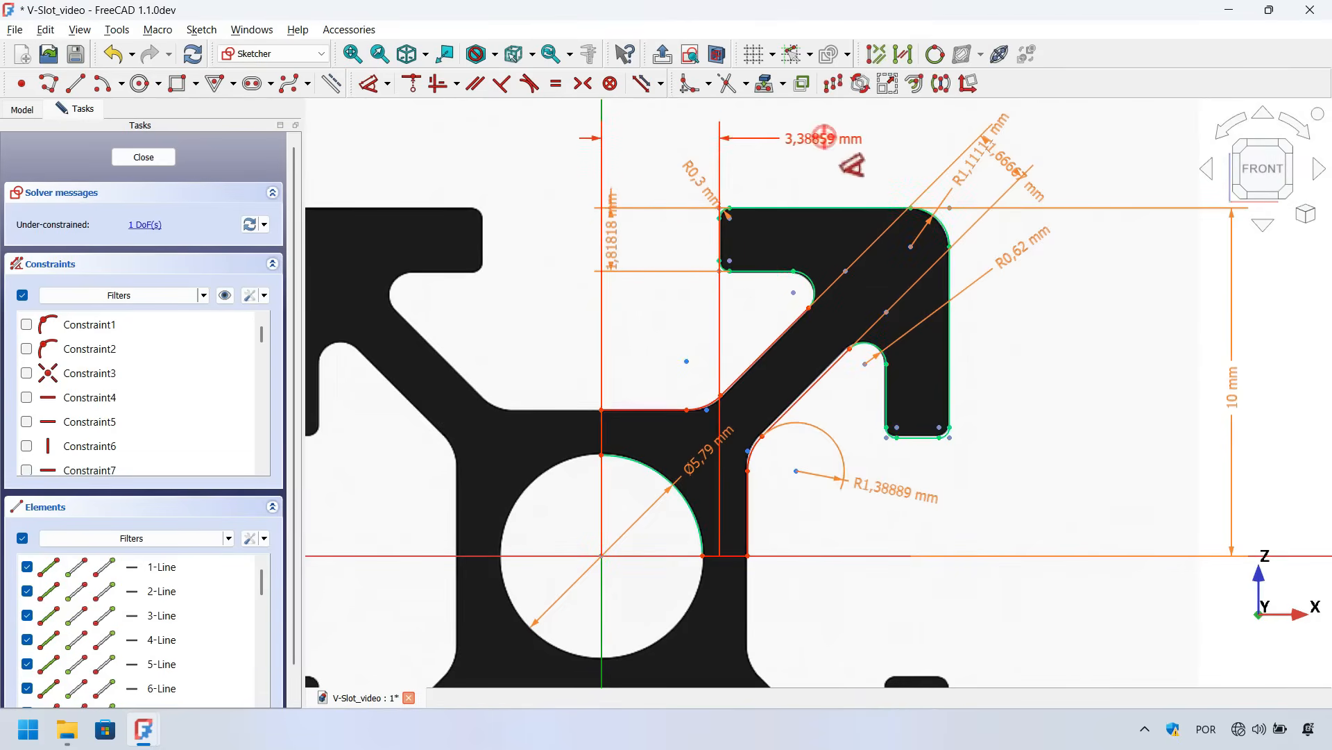
pyautogui.click(825, 136)
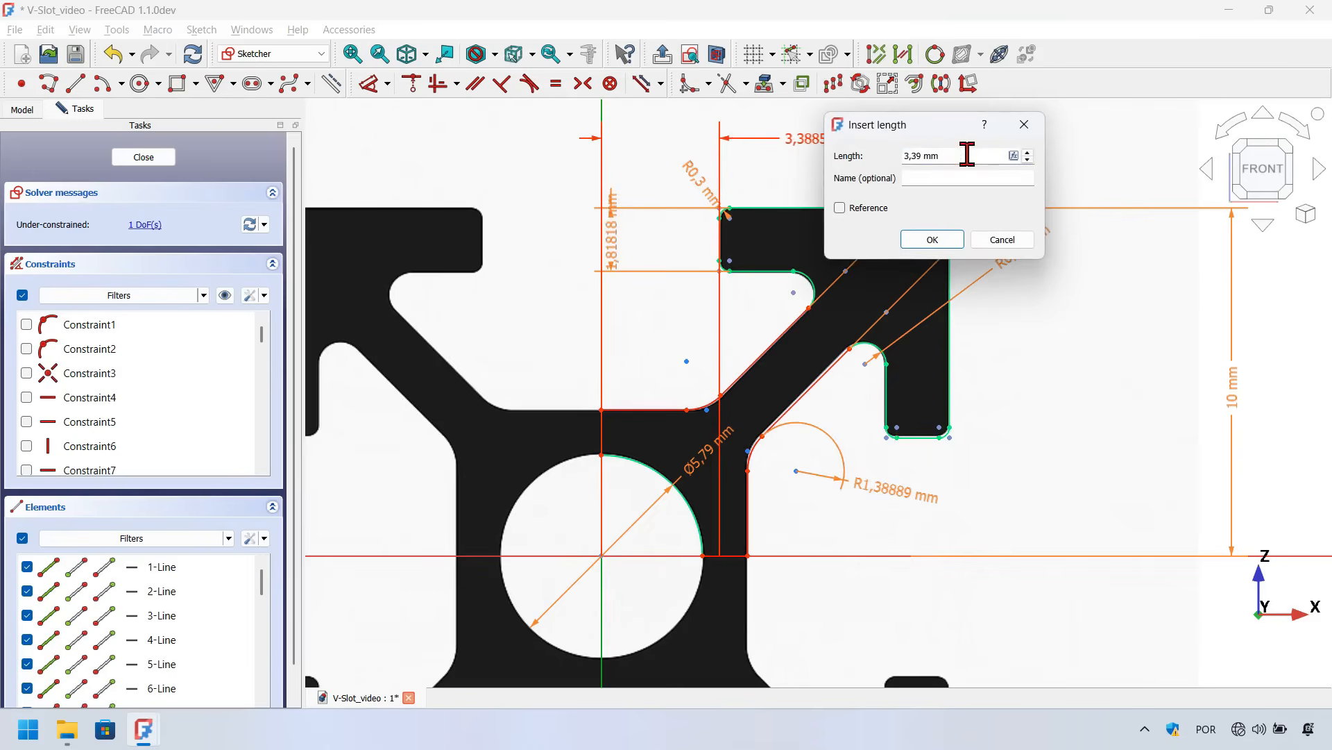
pyautogui.press('=')
pyautogui.write('<<Dimenions>>.Profile_size')
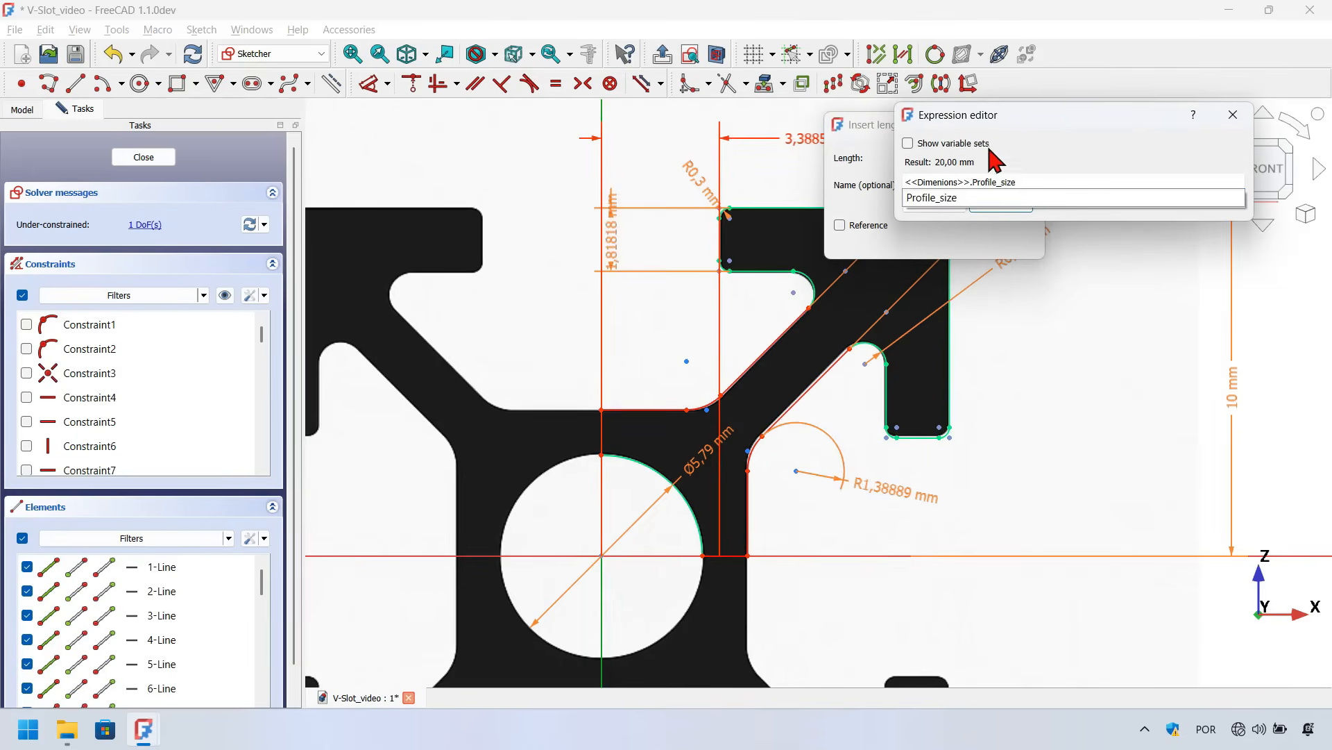
pyautogui.click(1053, 111)
pyautogui.moveTo(665, 292); pyautogui.dragTo(653, 306)
pyautogui.write('/5')
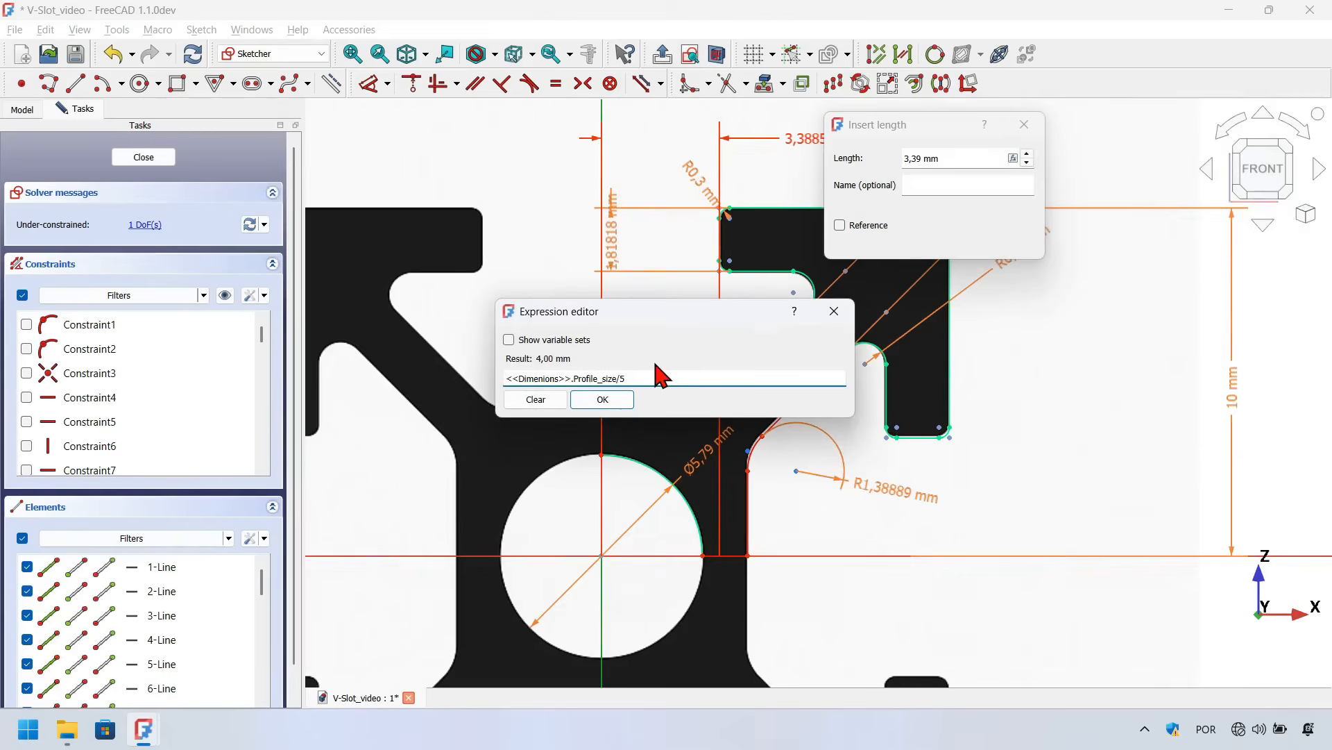
pyautogui.press('BackSpace')
pyautogui.write('4')
pyautogui.press('BackSpace')
pyautogui.write('6')
pyautogui.press('Return')
pyautogui.press('Return')
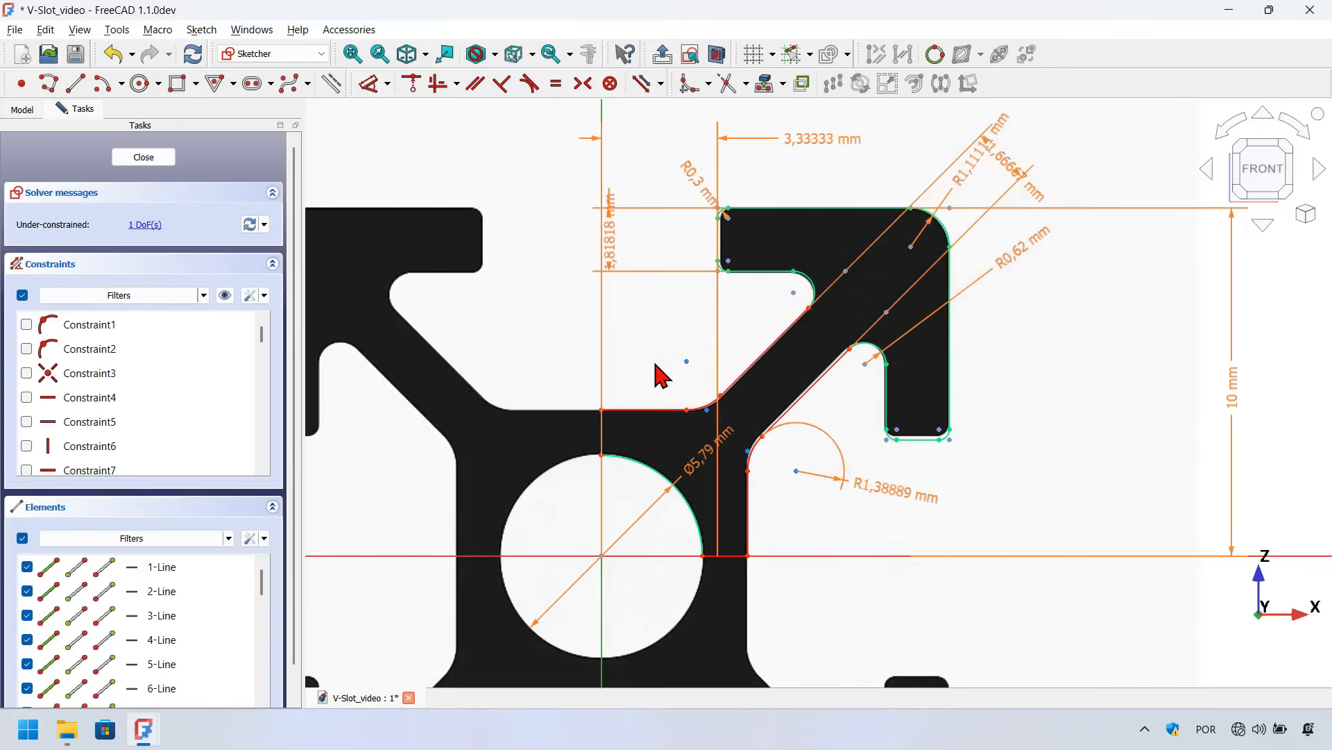
# Dimension the height of the web's top edge above the horizontal axis and drive it with <<Dimenions>>.Profile_size/4,75
pyautogui.press('k')
pyautogui.press('a')
pyautogui.scroll(1, 603, 481)
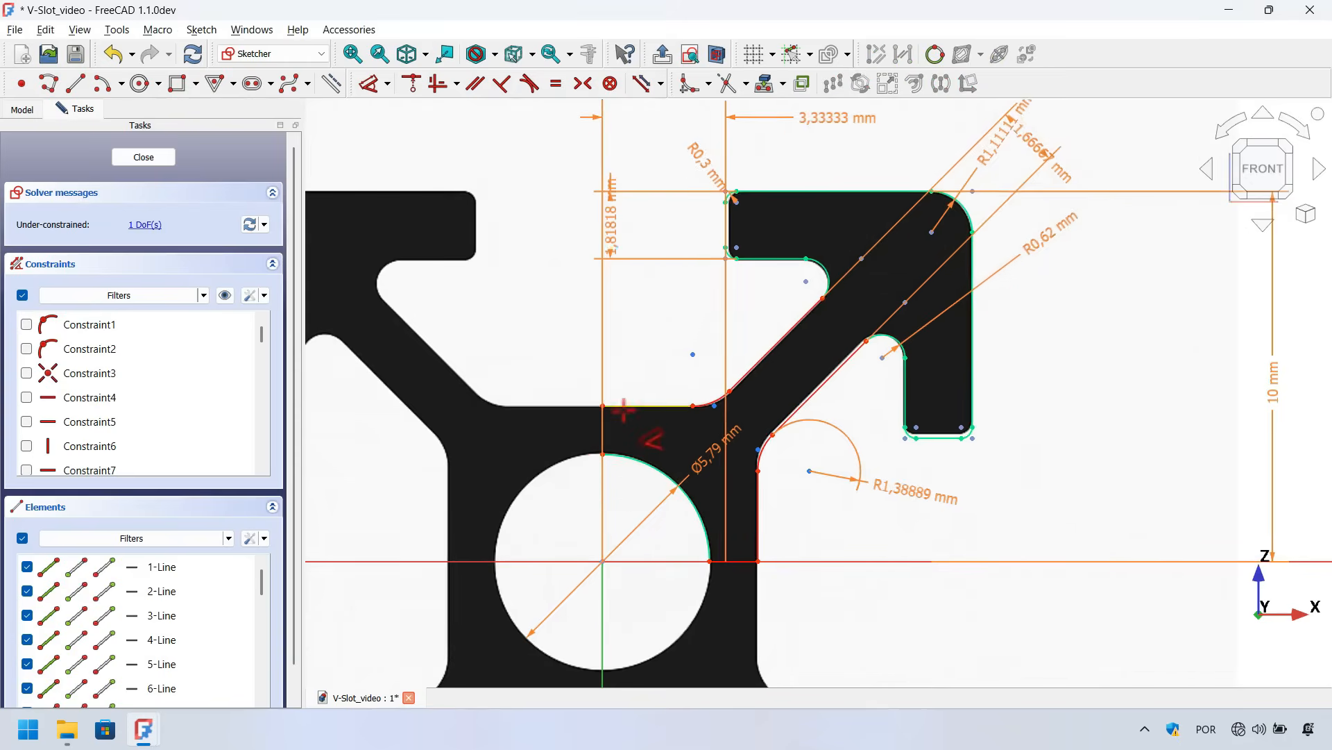
pyautogui.click(604, 401)
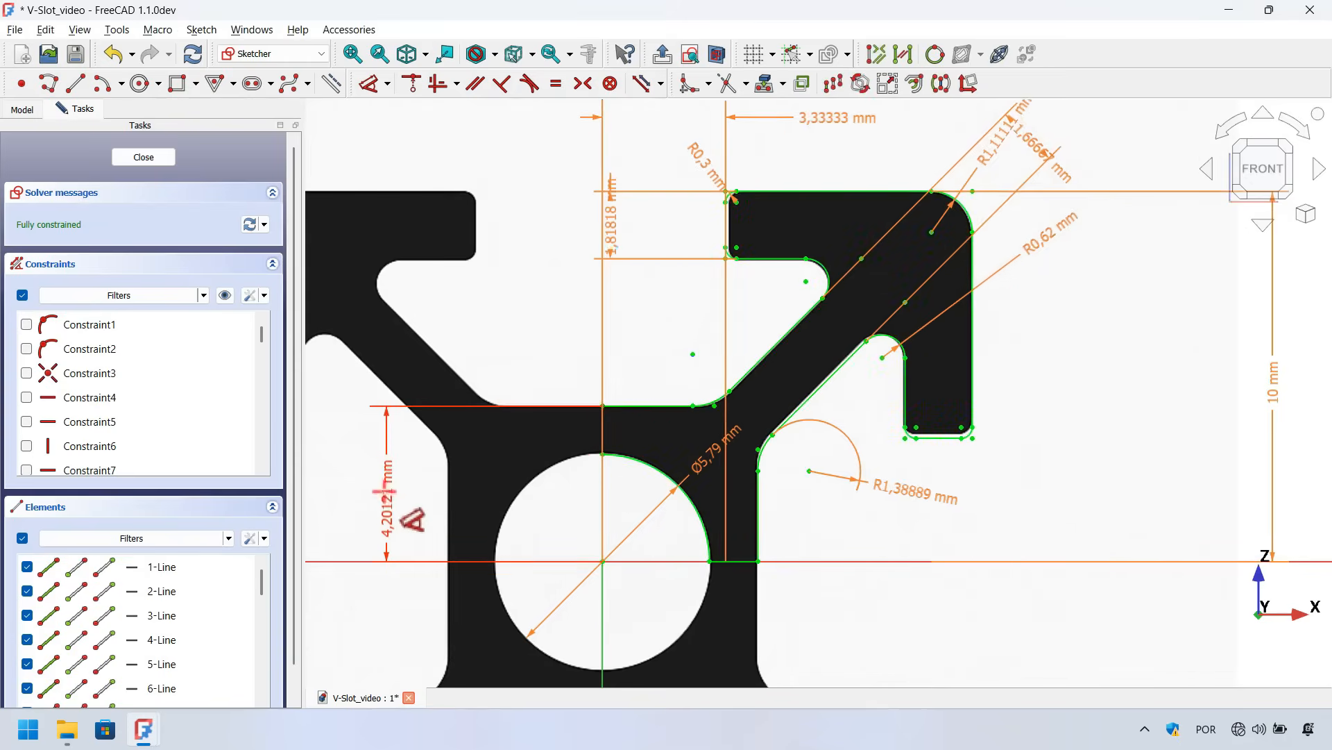
pyautogui.click(385, 488)
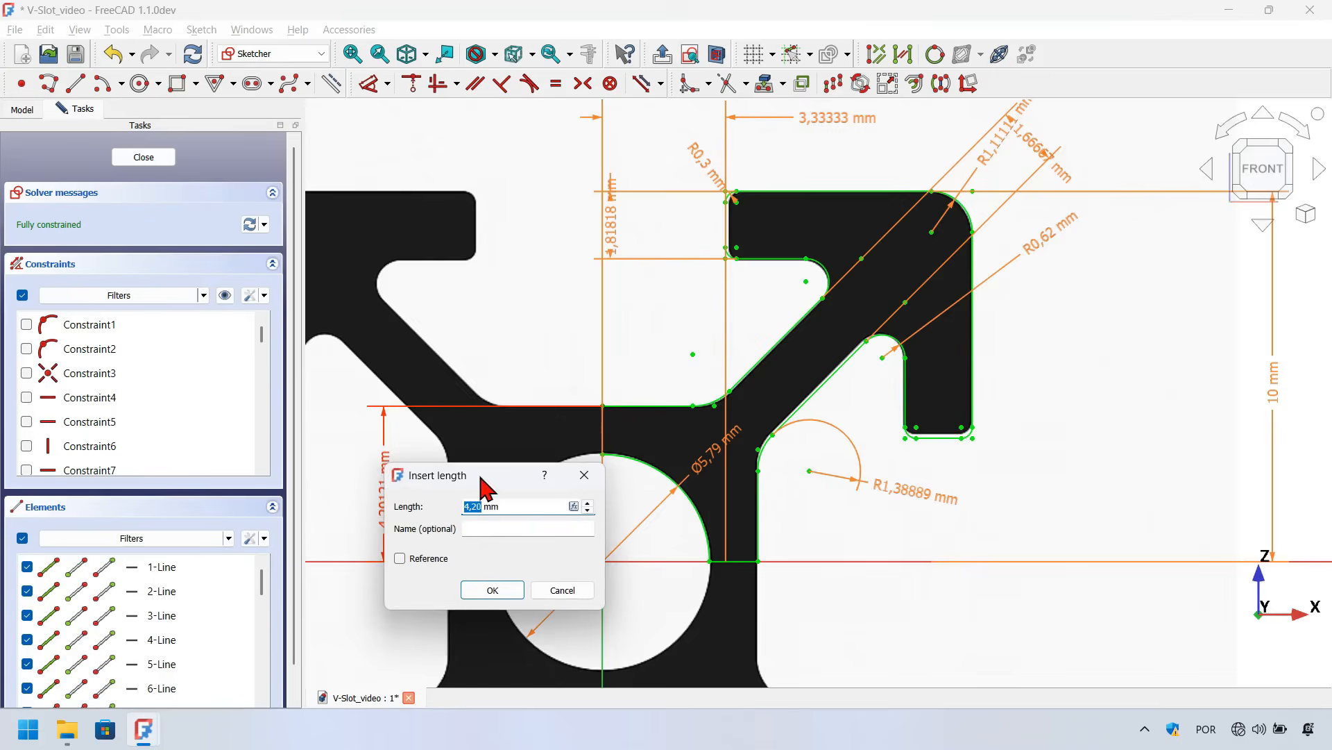
pyautogui.moveTo(502, 489); pyautogui.dragTo(680, 431)
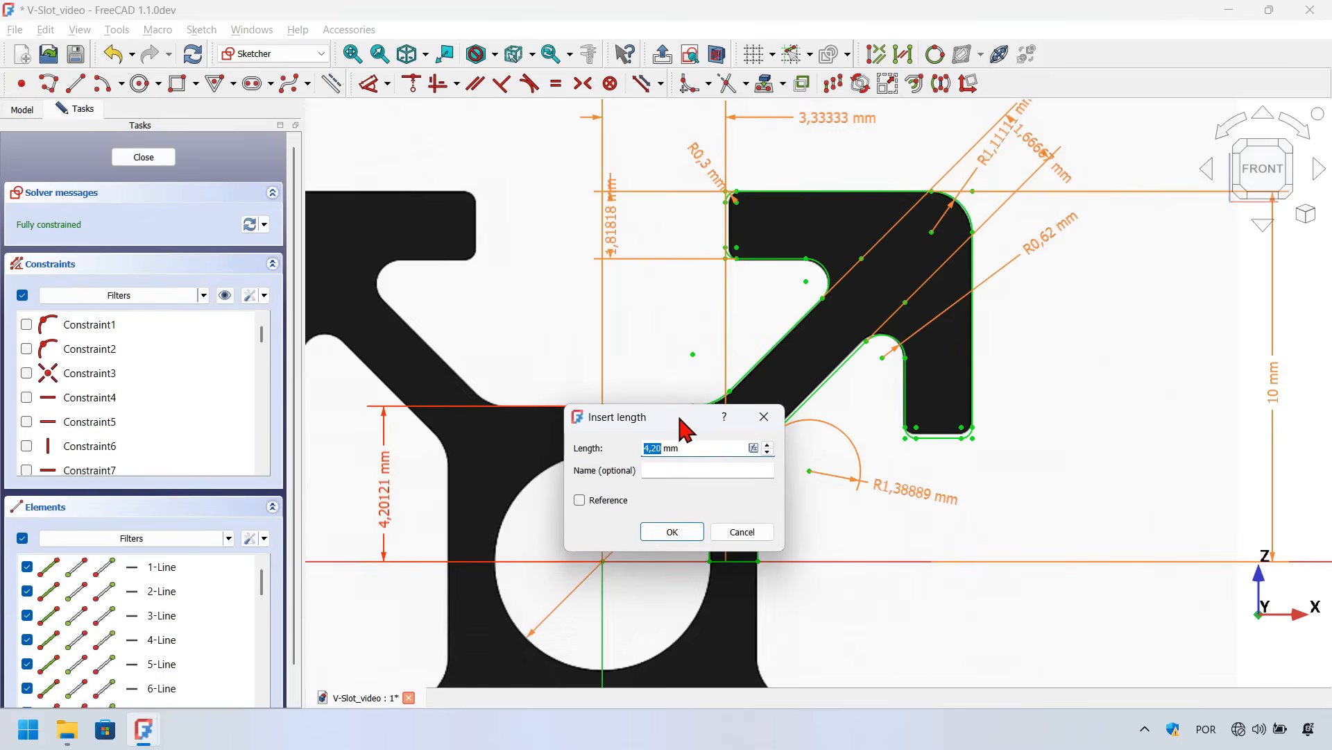
pyautogui.click(693, 448)
pyautogui.click(753, 447)
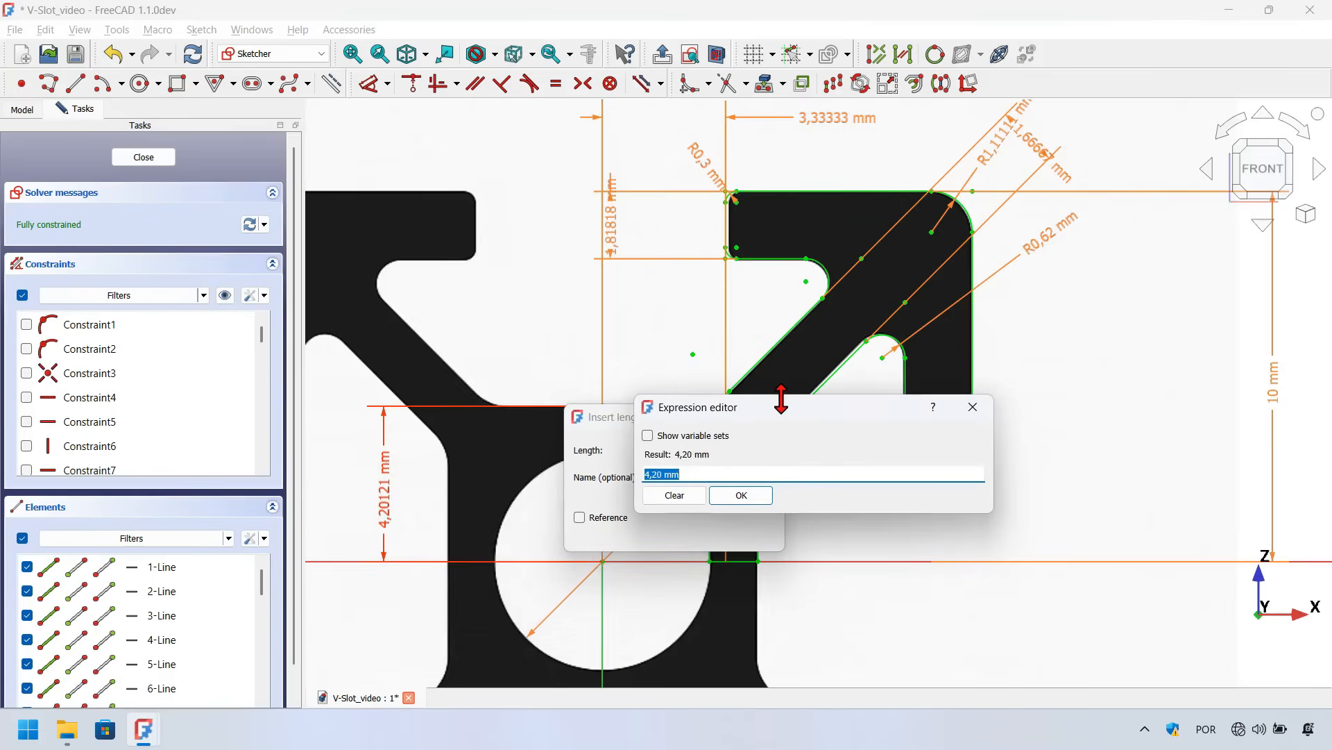
pyautogui.write('<<Dimenions>>.Profile_size')
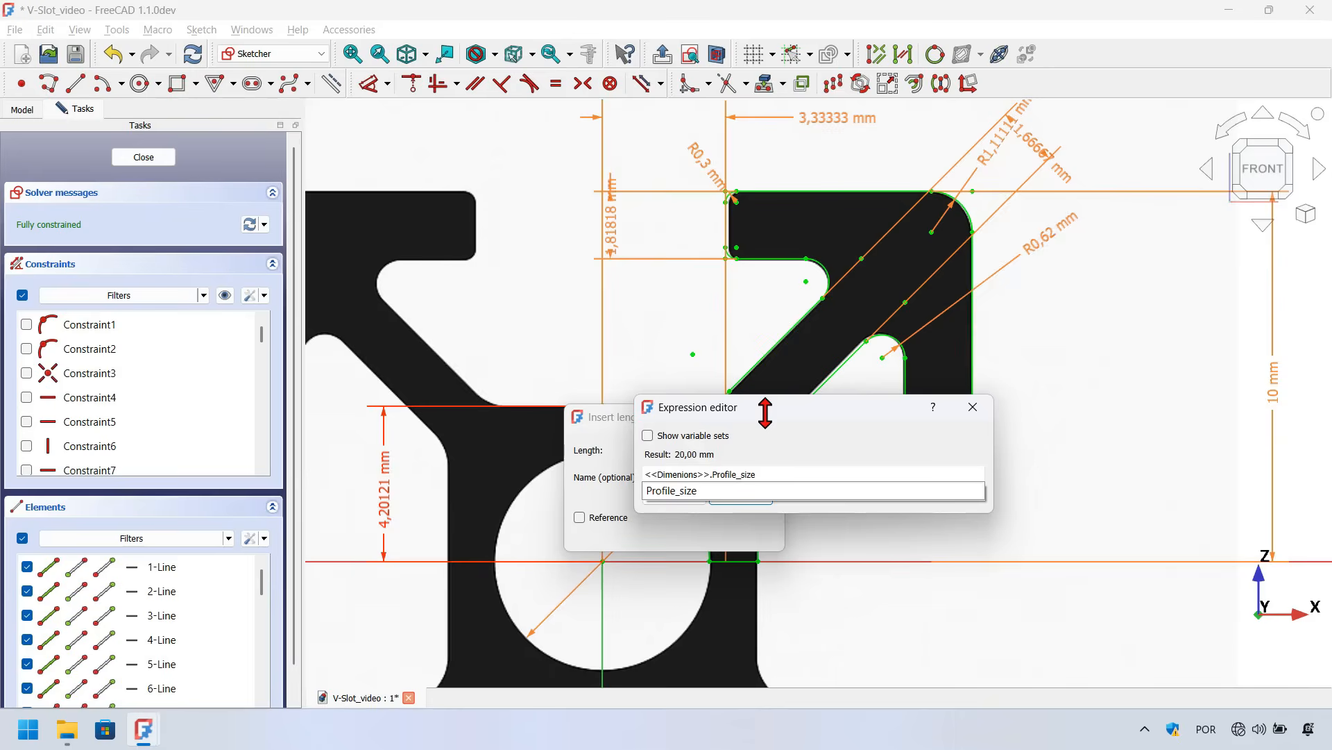
pyautogui.write('/8')
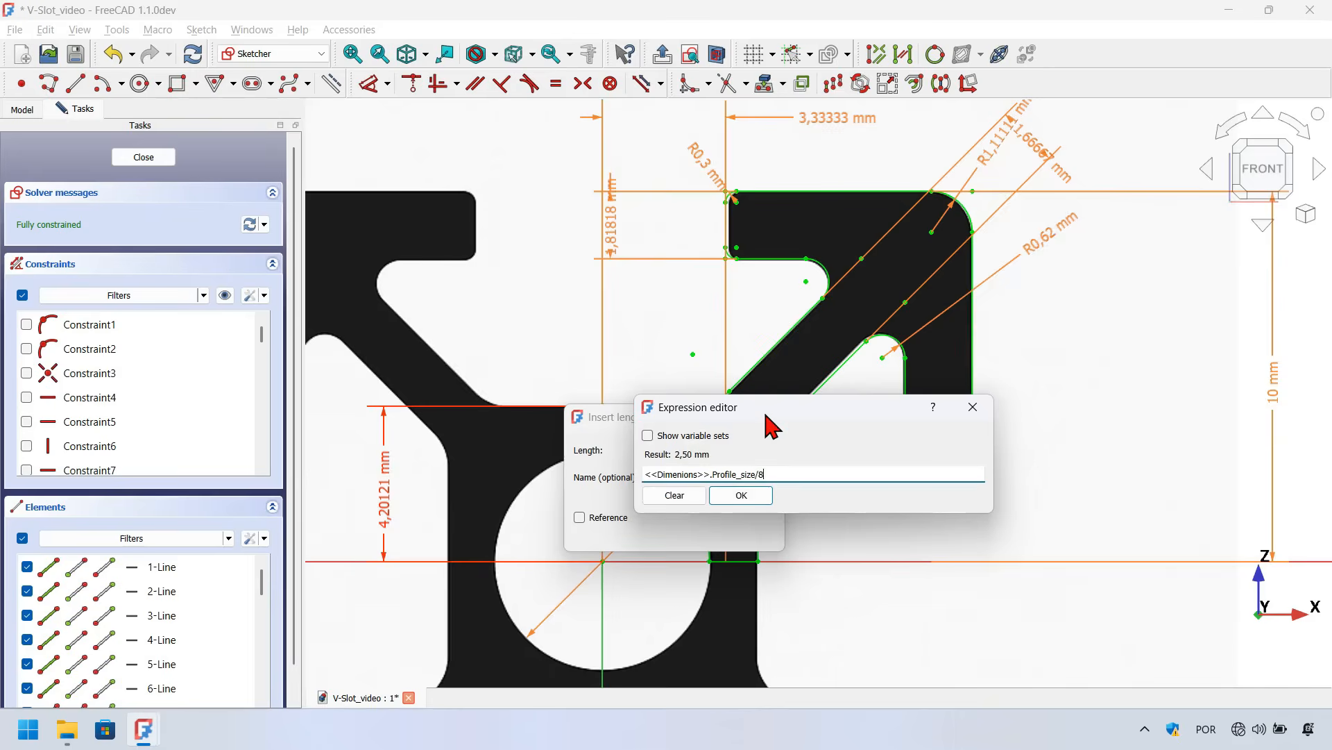
pyautogui.press('BackSpace')
pyautogui.write('4,2')
pyautogui.press('BackSpace')
pyautogui.write('75')
pyautogui.press('Return')
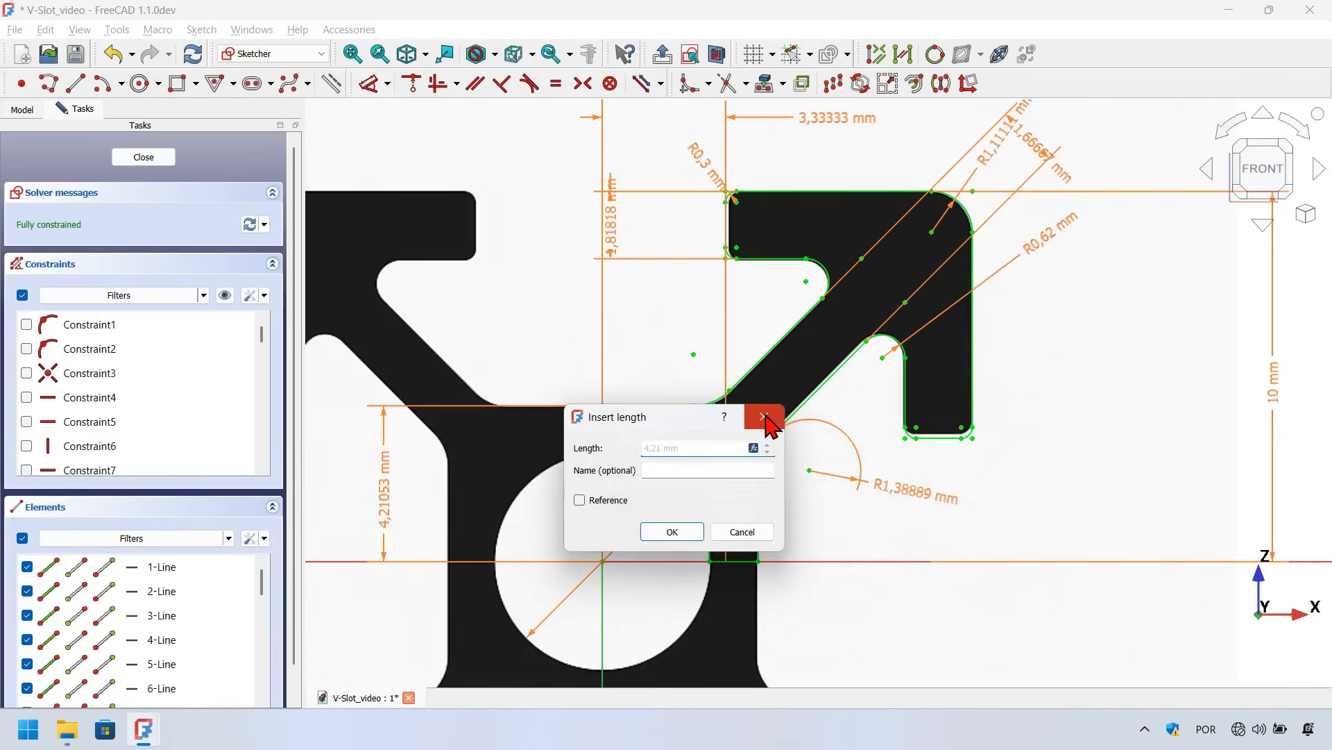
pyautogui.click(764, 416)
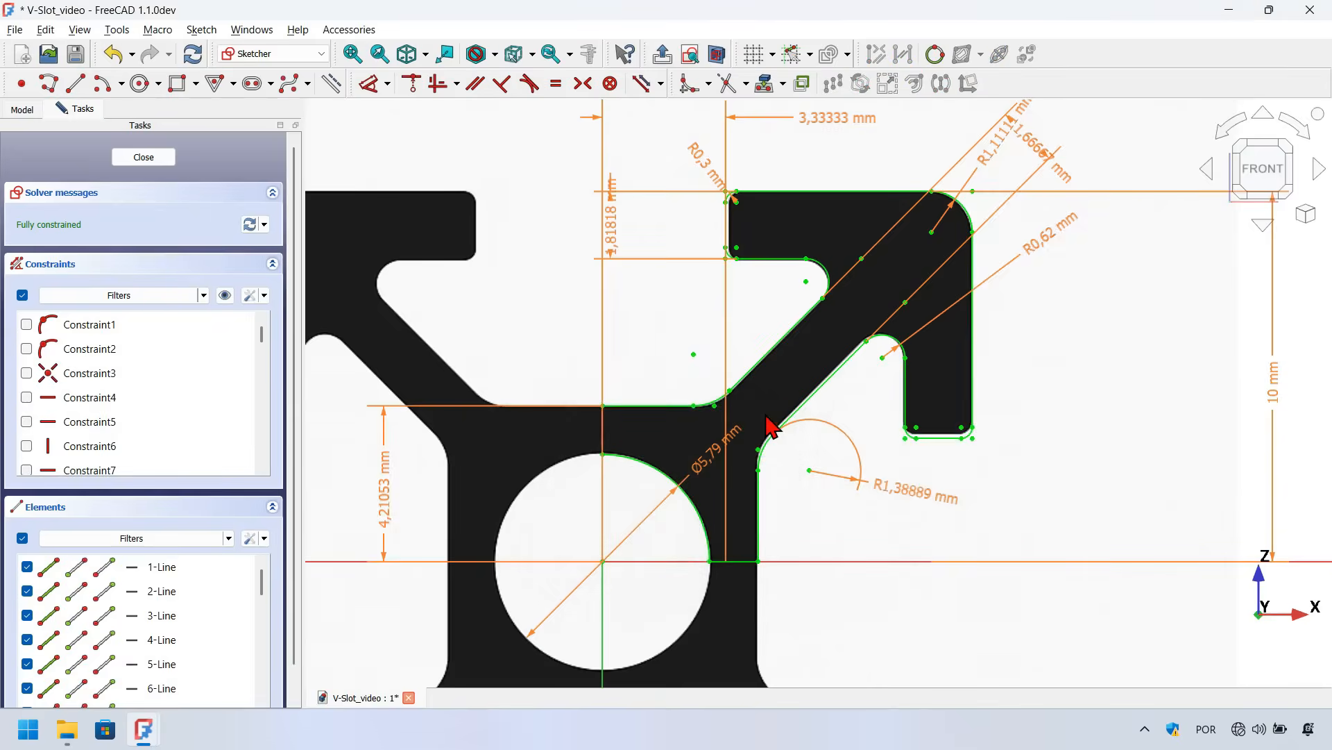
pyautogui.scroll(-2, 670, 461)
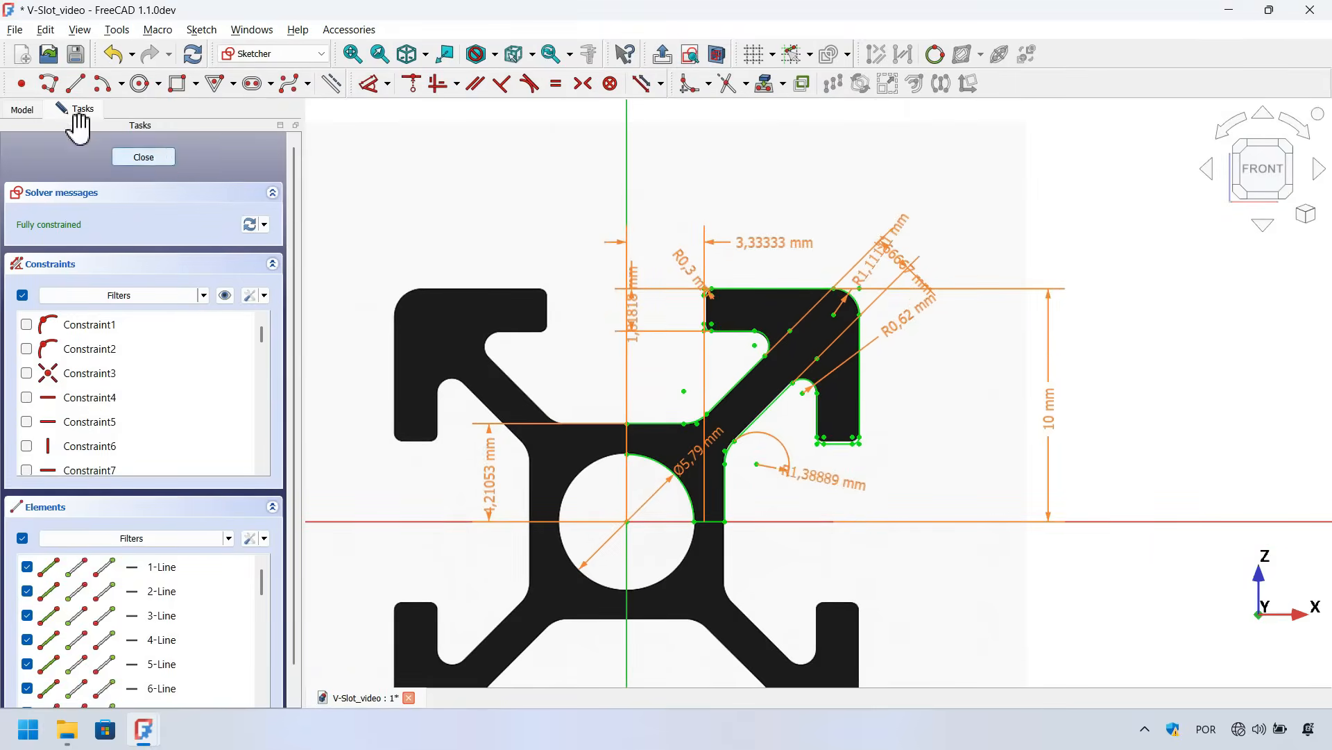
# Hide the sample image in the model tree
pyautogui.click(48, 83)
pyautogui.press('Escape')
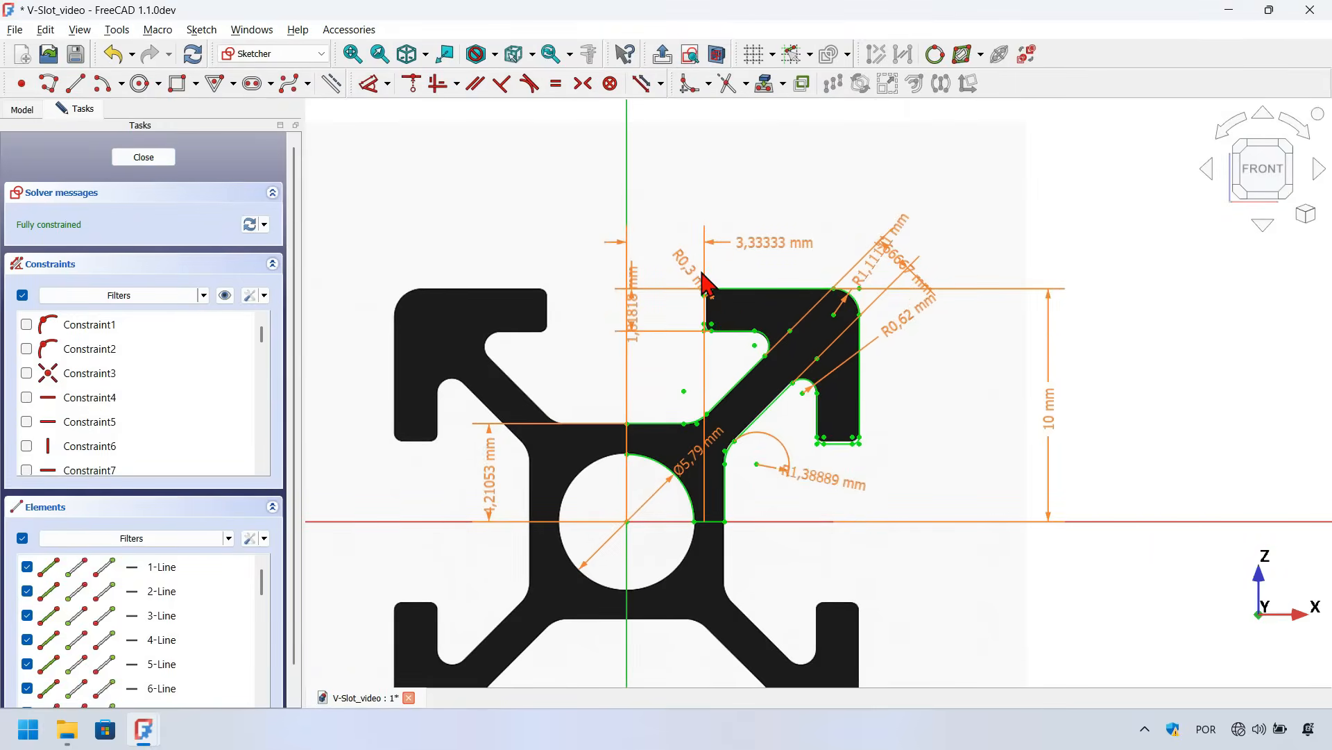
pyautogui.click(24, 109)
pyautogui.click(125, 177)
pyautogui.press('space')
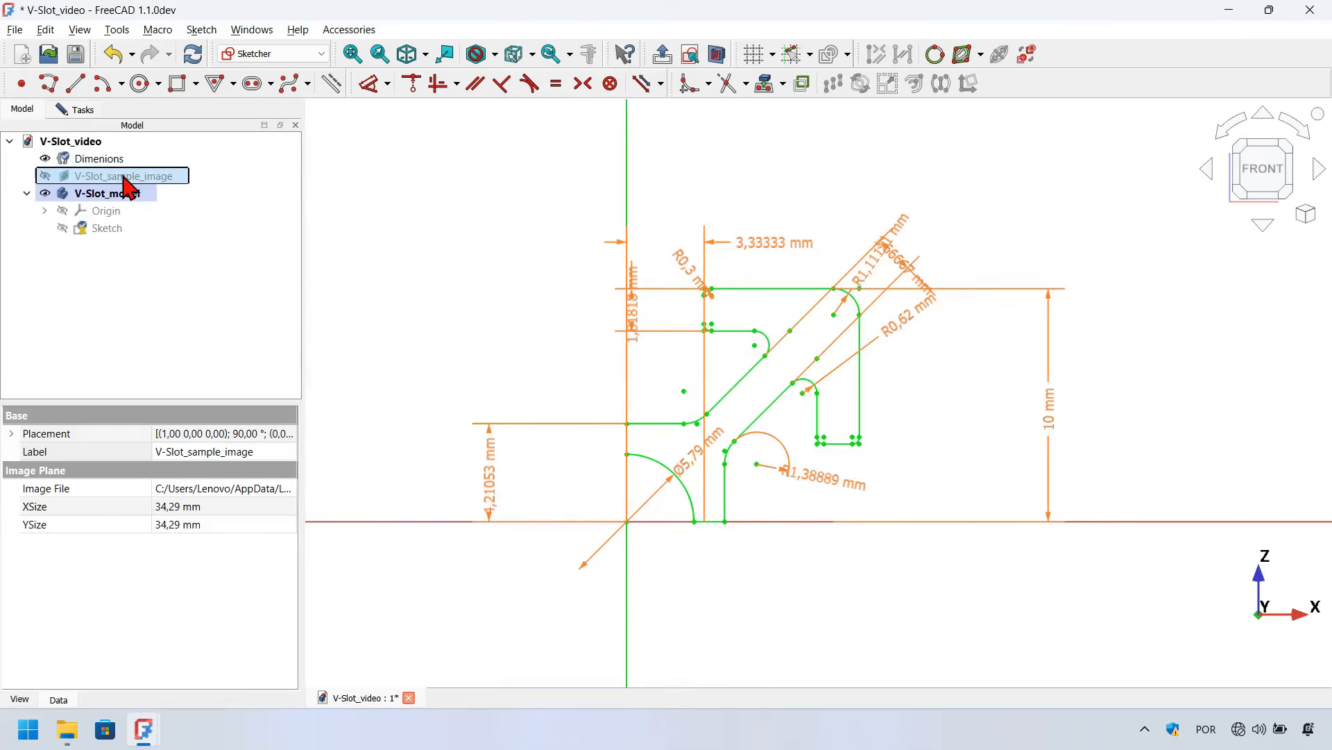
# Hide the display of all sketch constraints in the 3D view
pyautogui.click(352, 222)
pyautogui.click(73, 111)
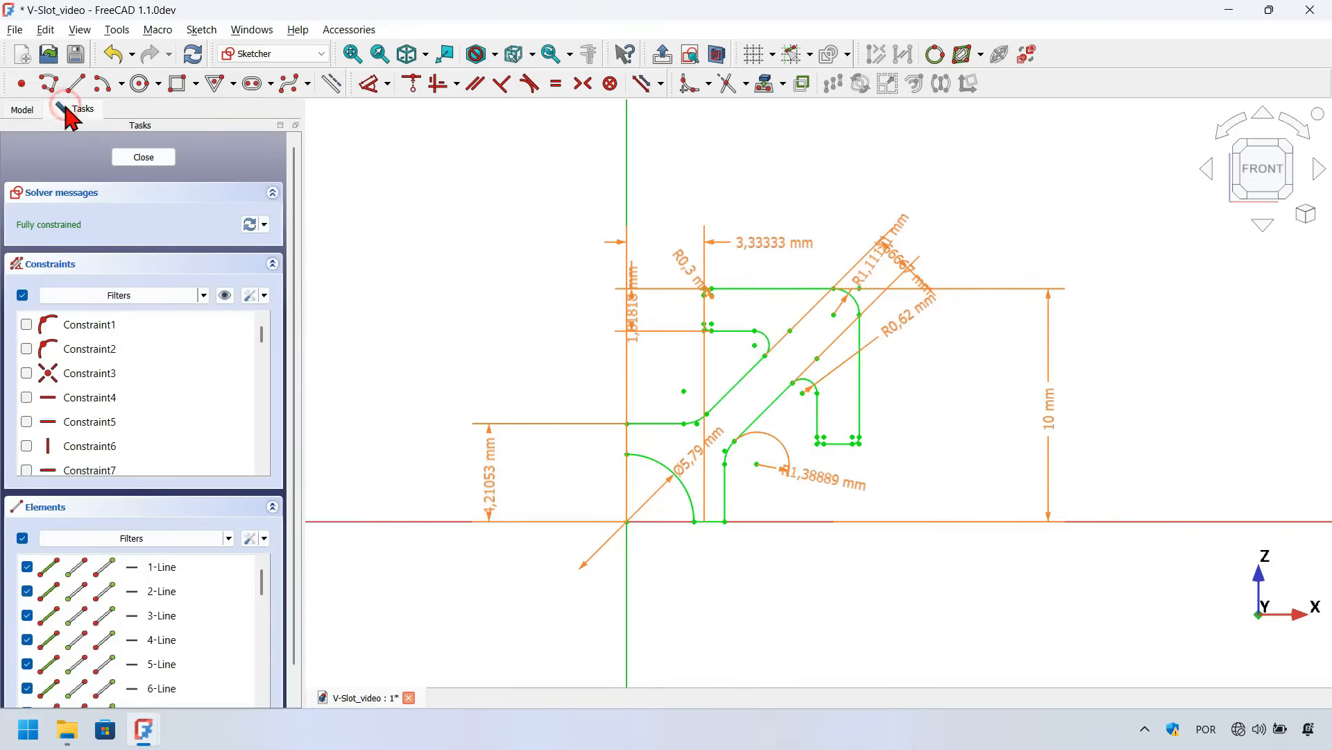
pyautogui.click(225, 296)
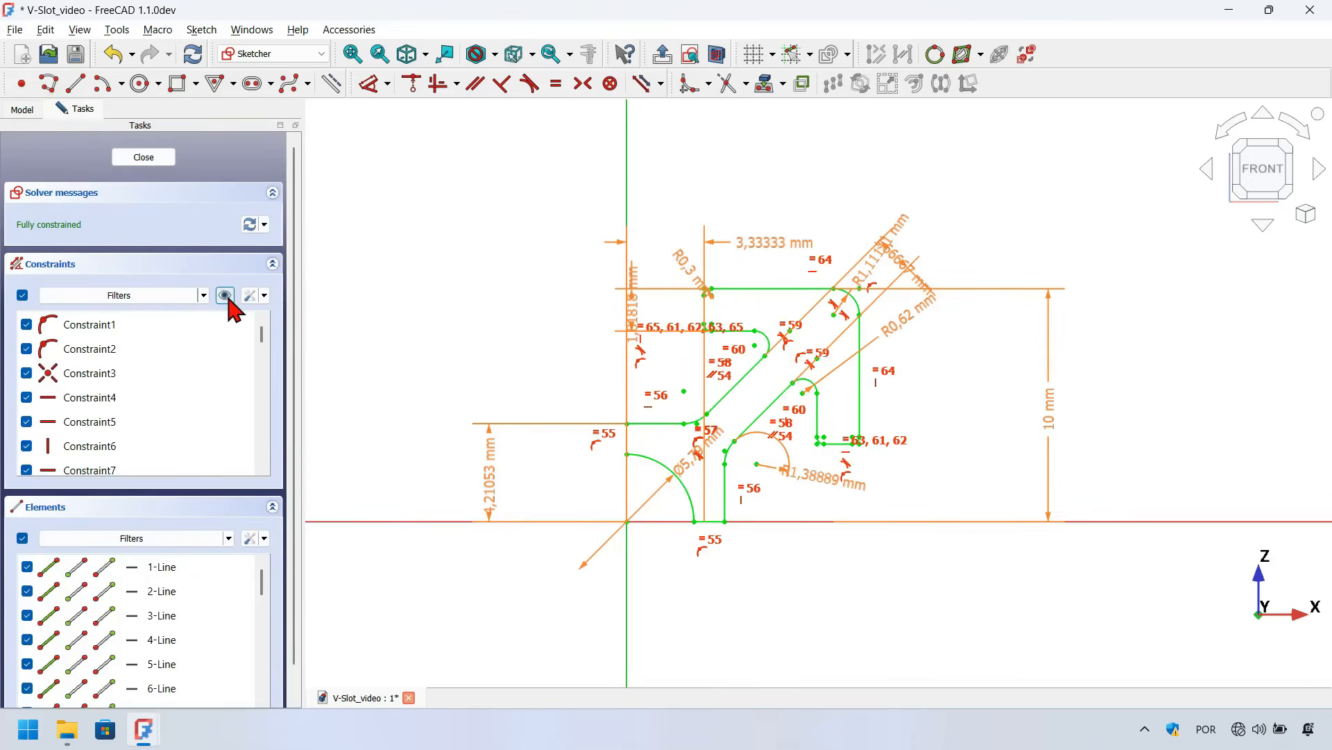
pyautogui.scroll(-2, 842, 286)
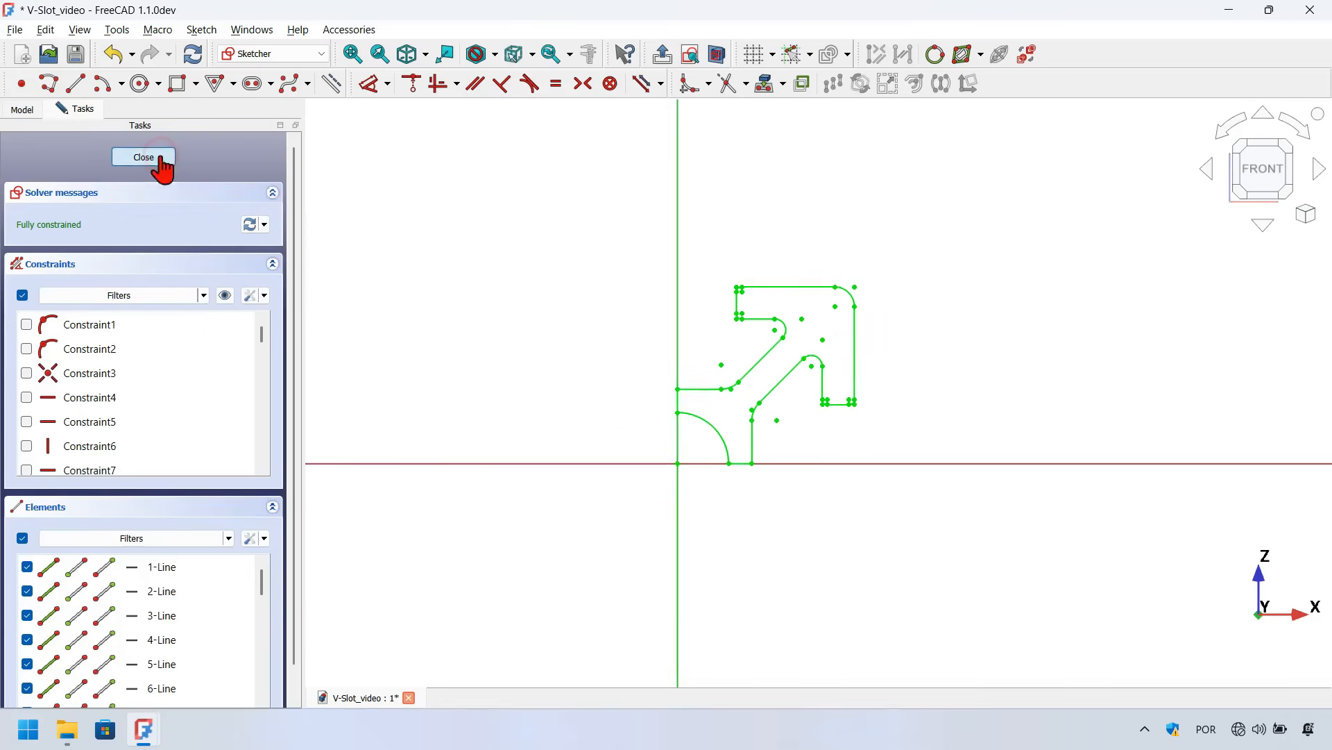
# Close the sketch editor and fit the whole model in view
pyautogui.click(164, 159)
pyautogui.click(544, 325)
pyautogui.press('v')
pyautogui.press('f')
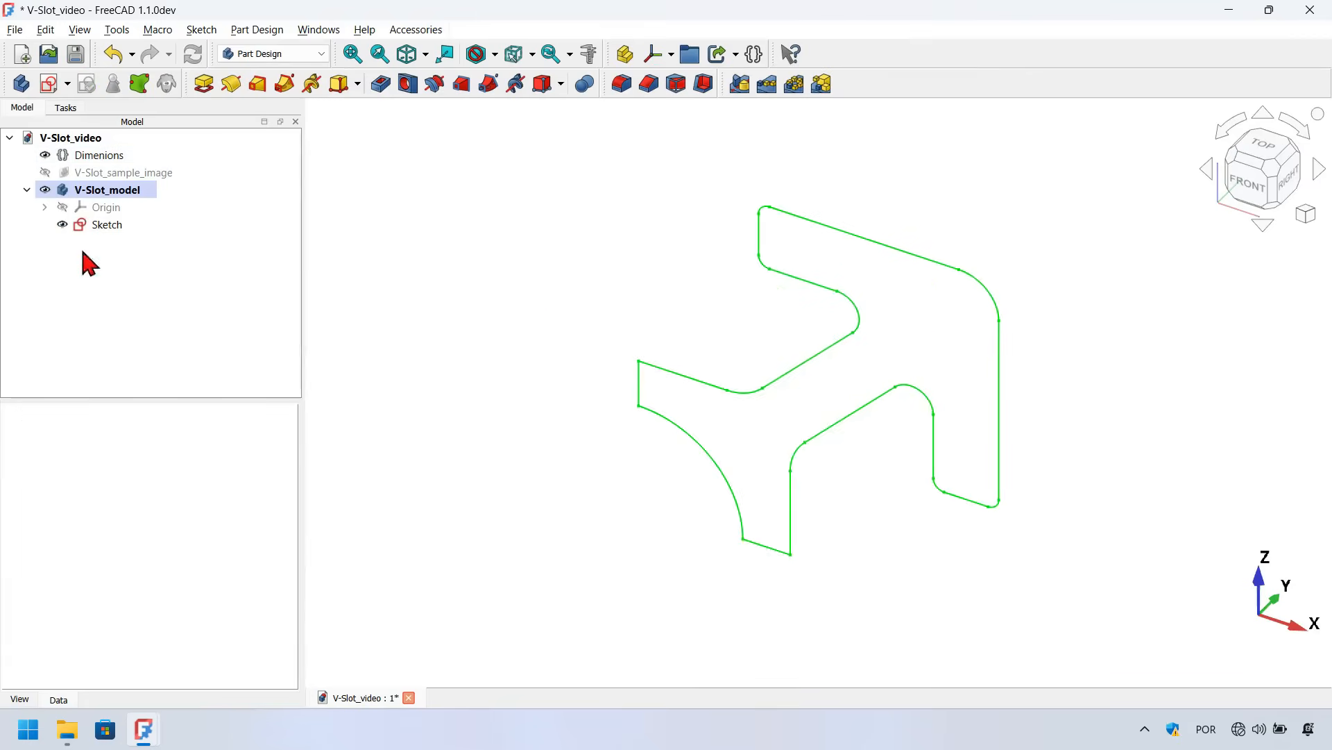
# Create a Pad from the sketch with its direction reversed
pyautogui.click(118, 225)
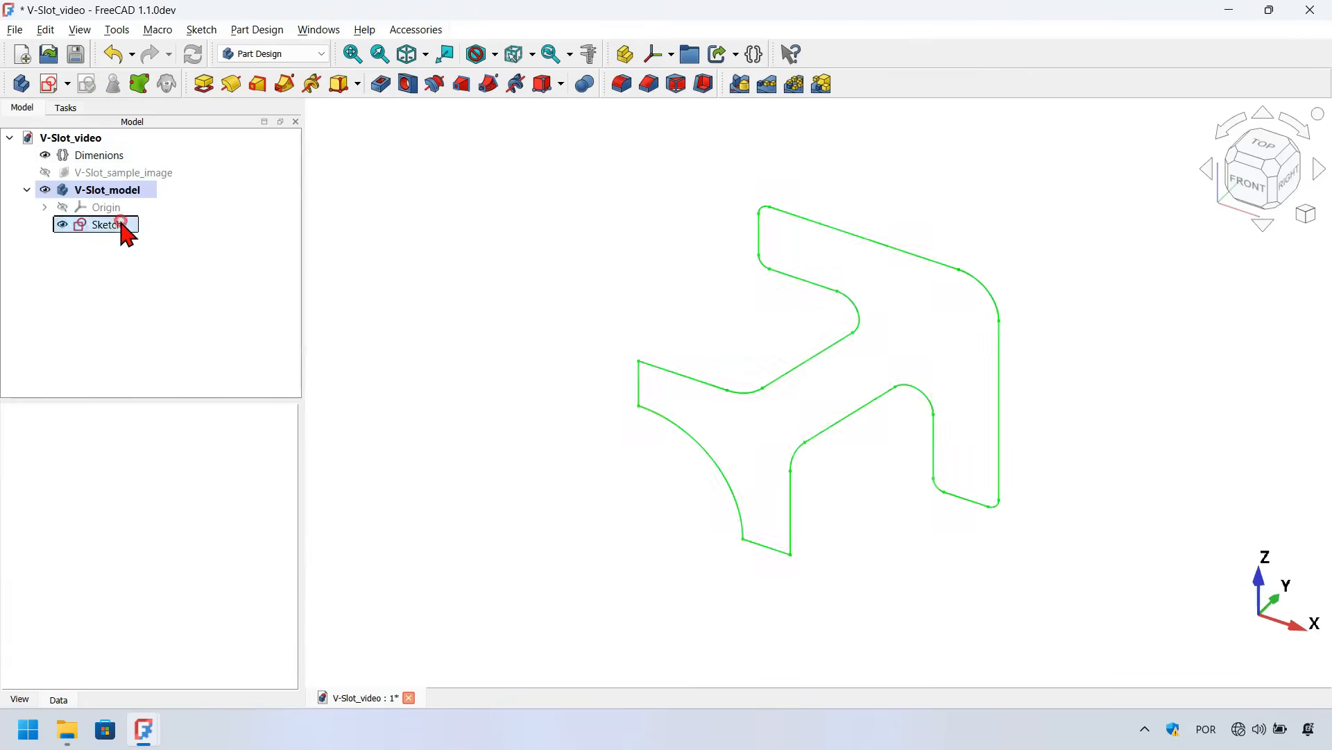
pyautogui.click(205, 83)
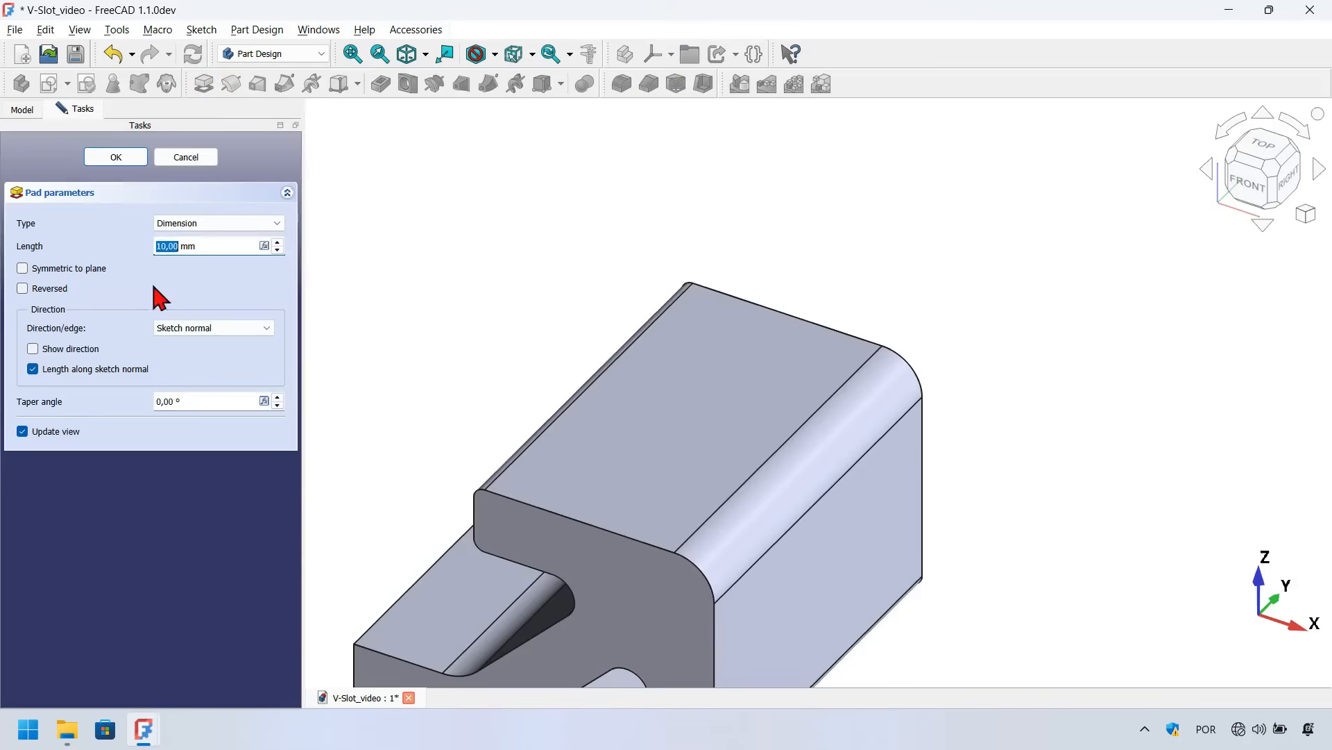
pyautogui.click(58, 289)
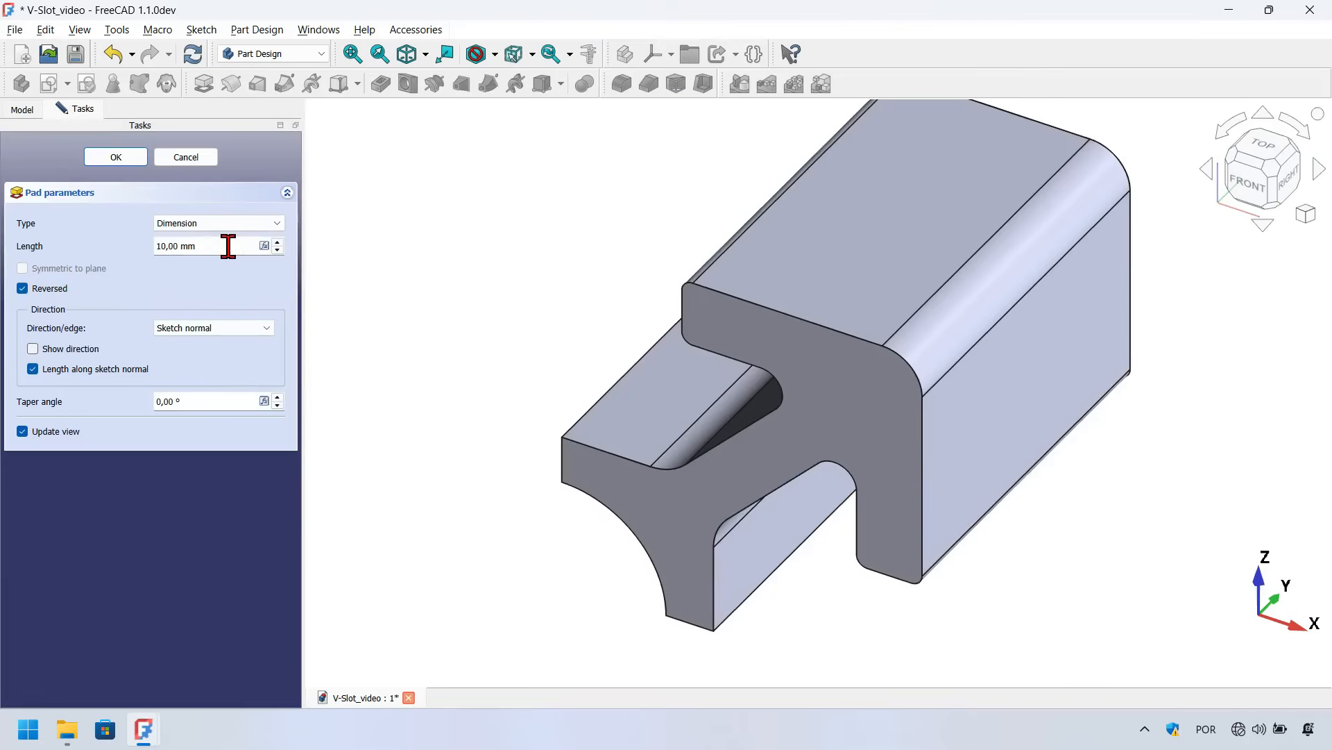
# Drive the pad length with a new Profile_width property of 100 mm in the Profile_dimensions variable set, and confirm the pad
pyautogui.click(228, 246)
pyautogui.press('=')
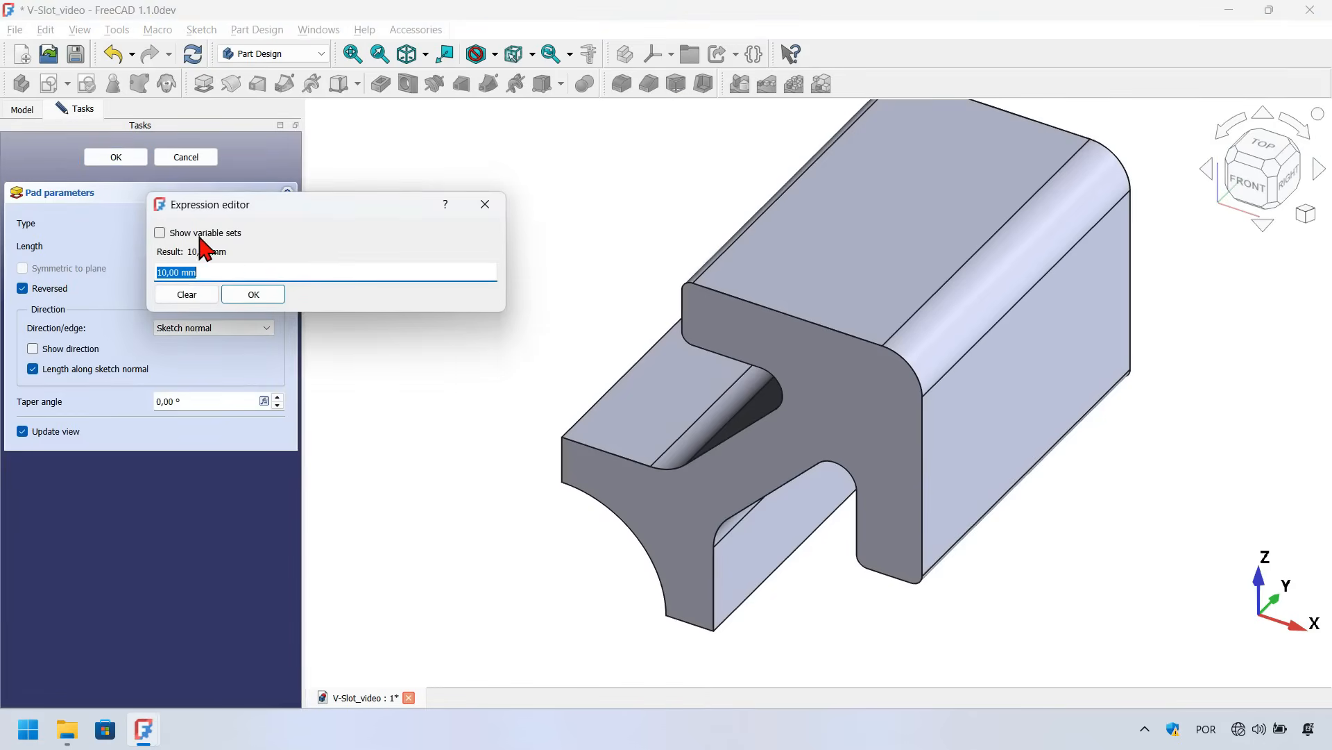
pyautogui.click(198, 237)
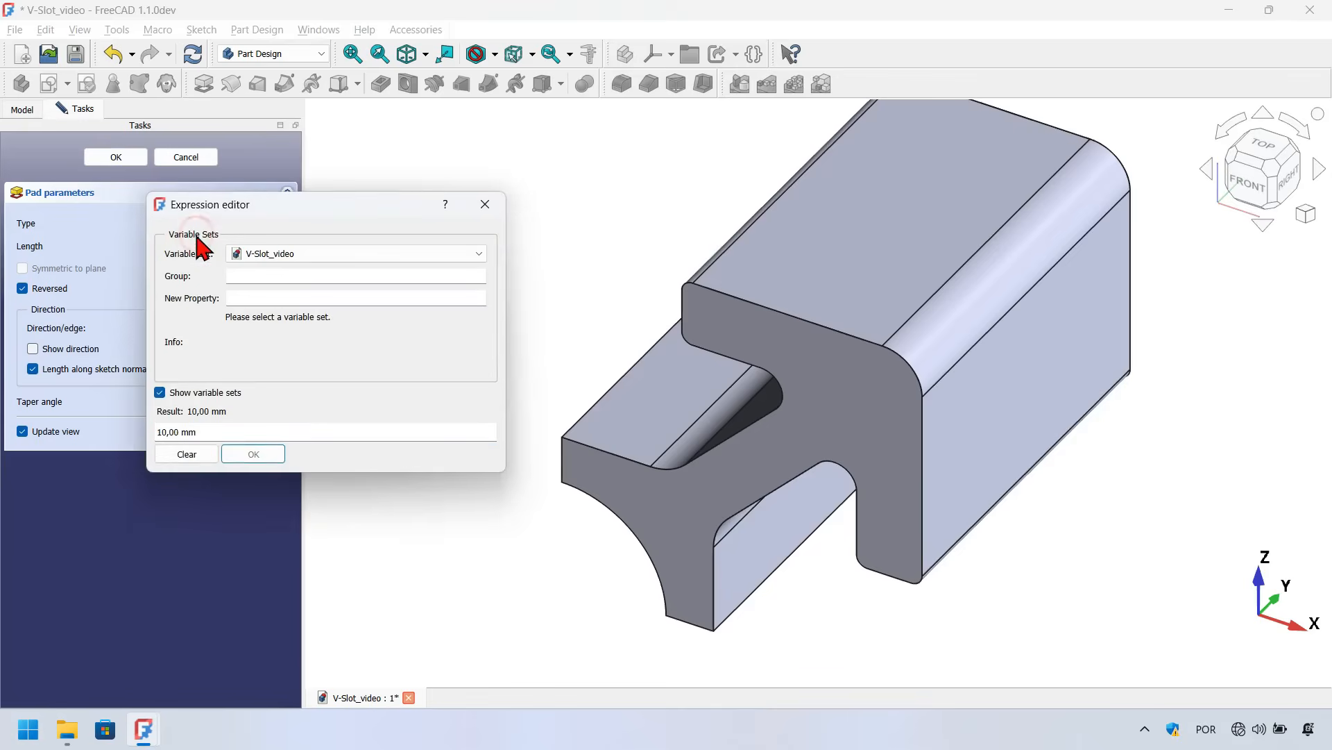
pyautogui.click(418, 257)
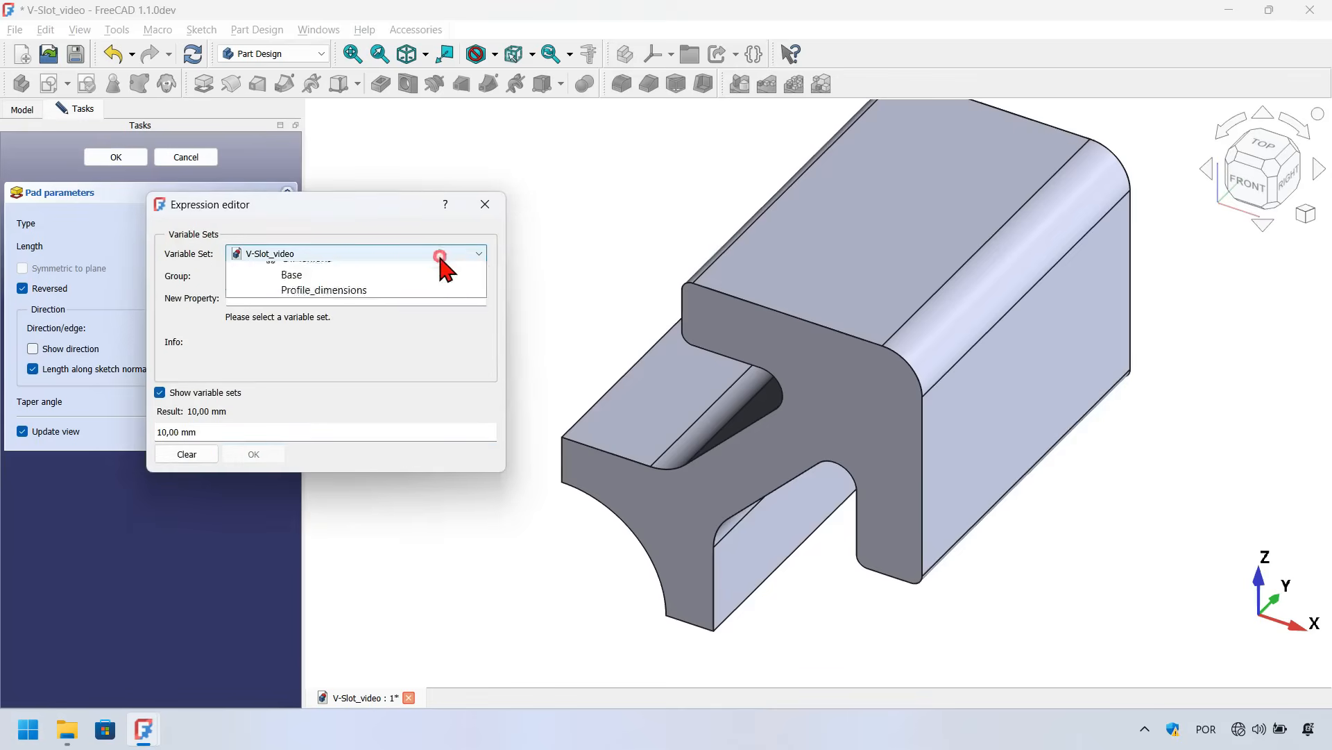
pyautogui.click(415, 321)
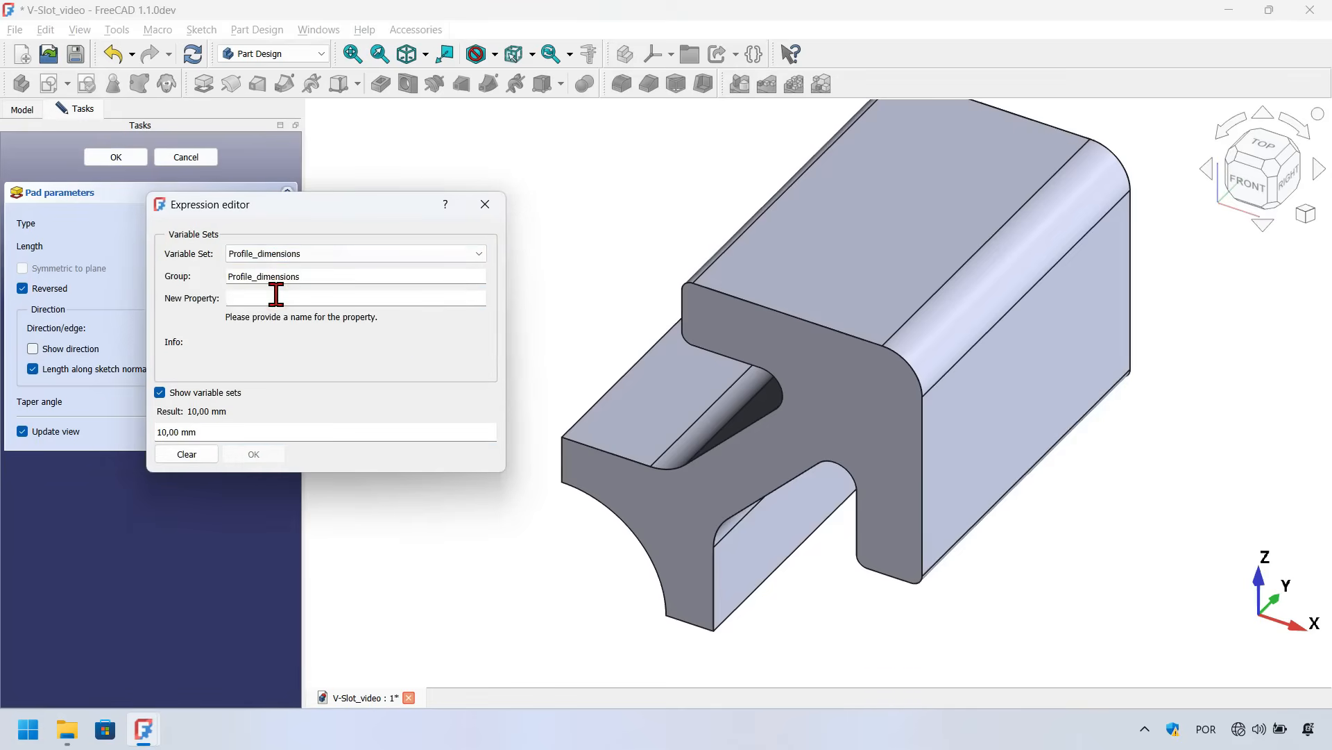
pyautogui.write('Profile_widtj')
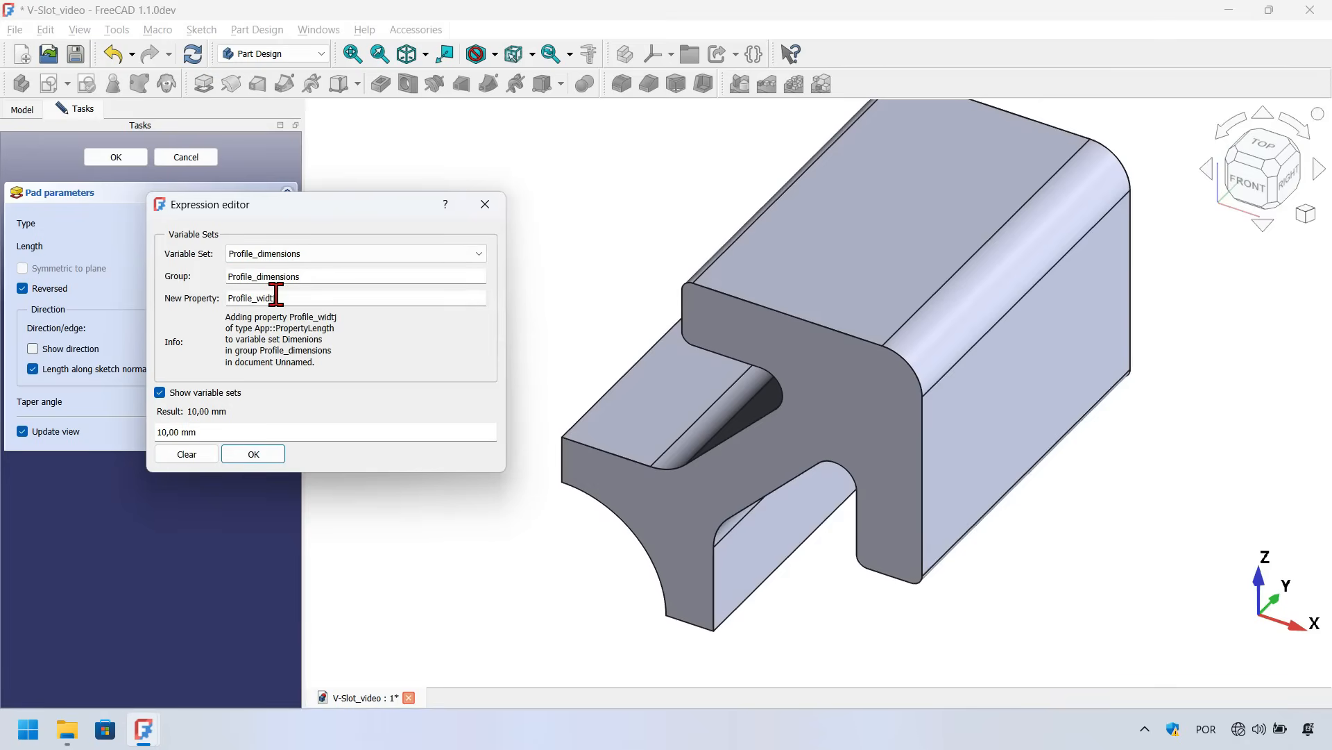
pyautogui.press('BackSpace')
pyautogui.press('Tab')
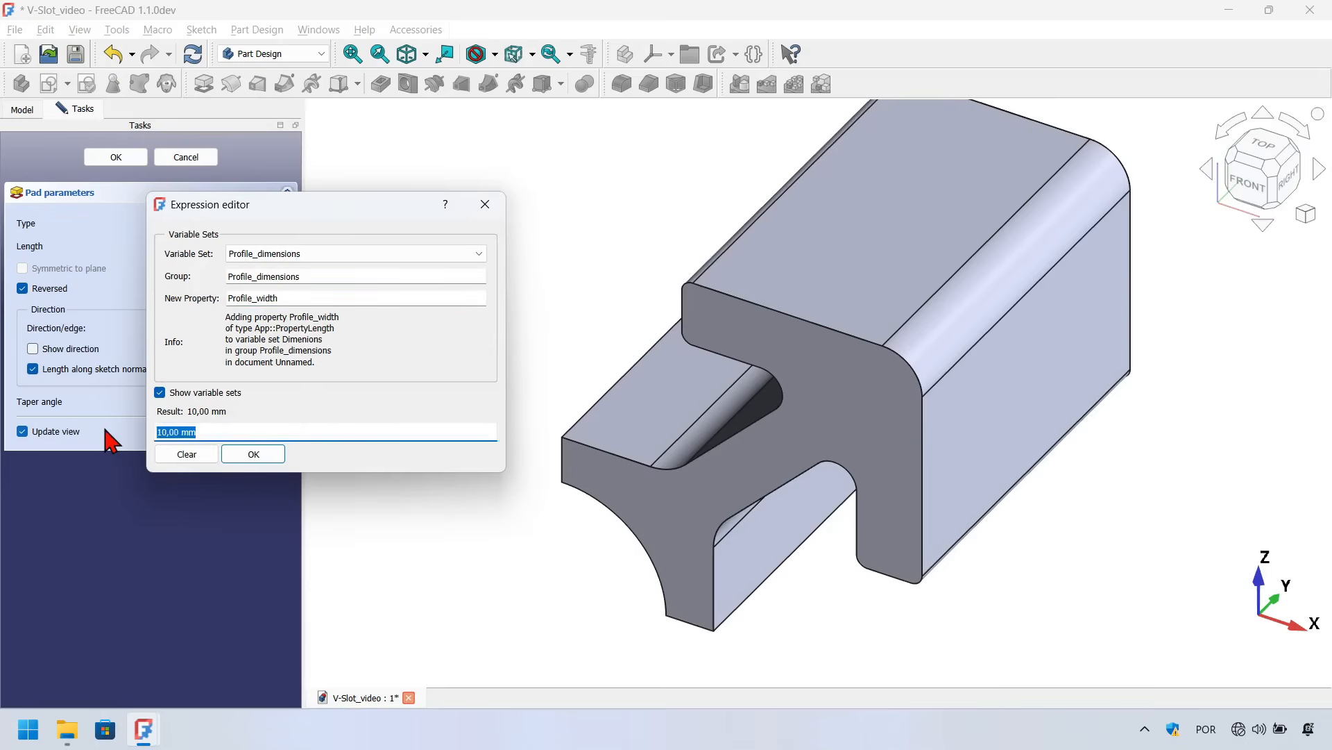
pyautogui.write('100')
pyautogui.press('Return')
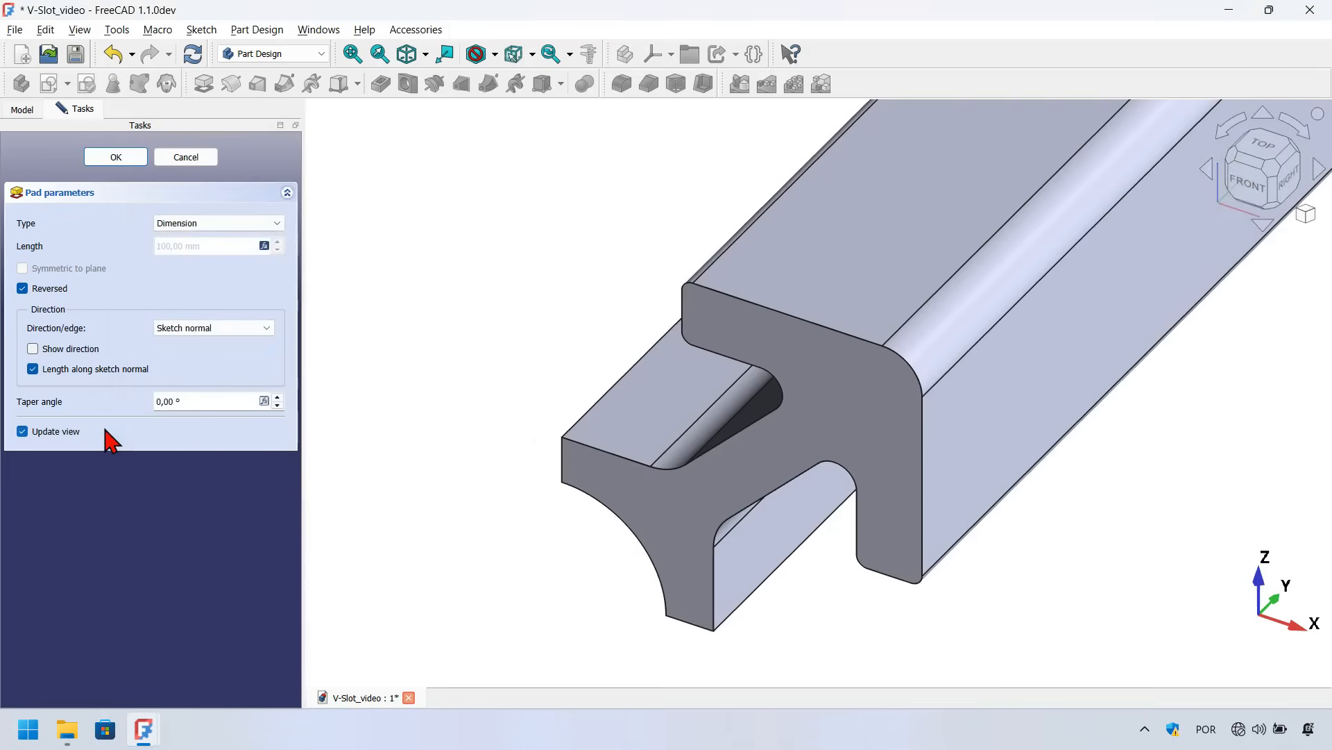
pyautogui.press('v')
pyautogui.press('f')
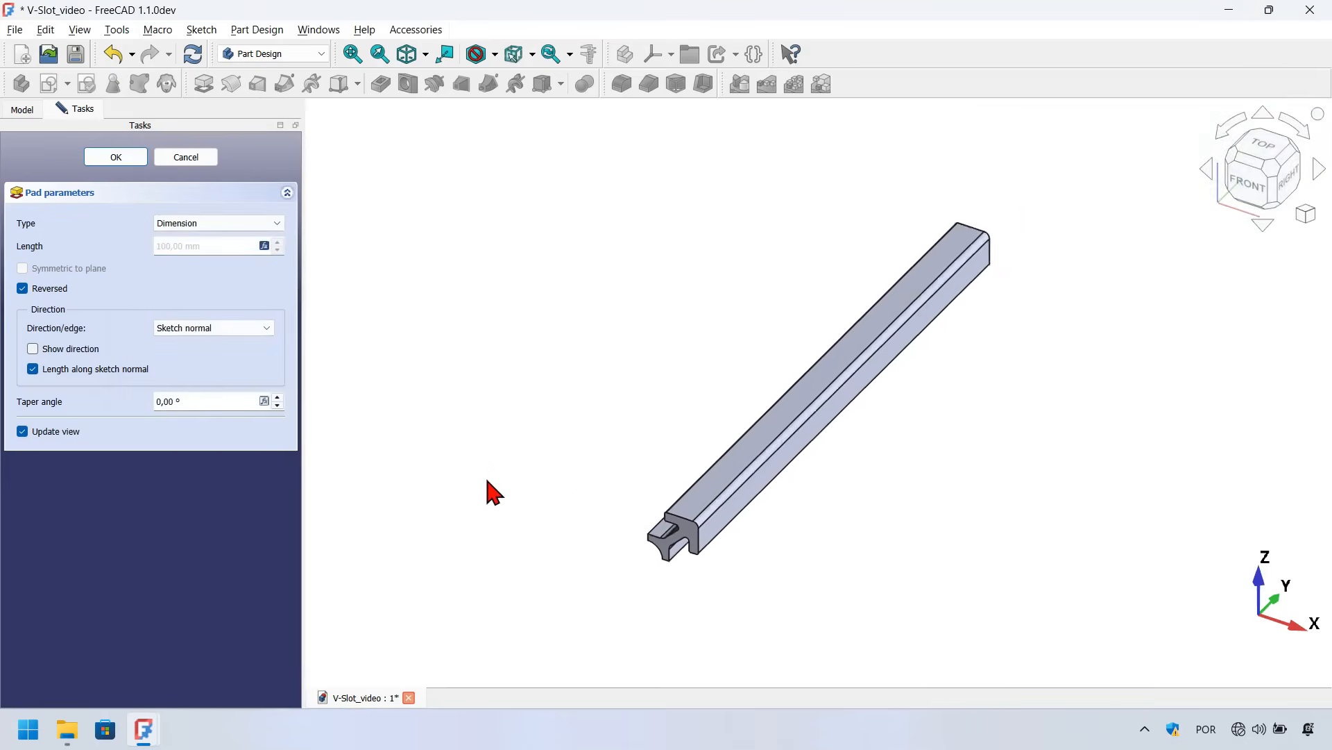
pyautogui.click(111, 158)
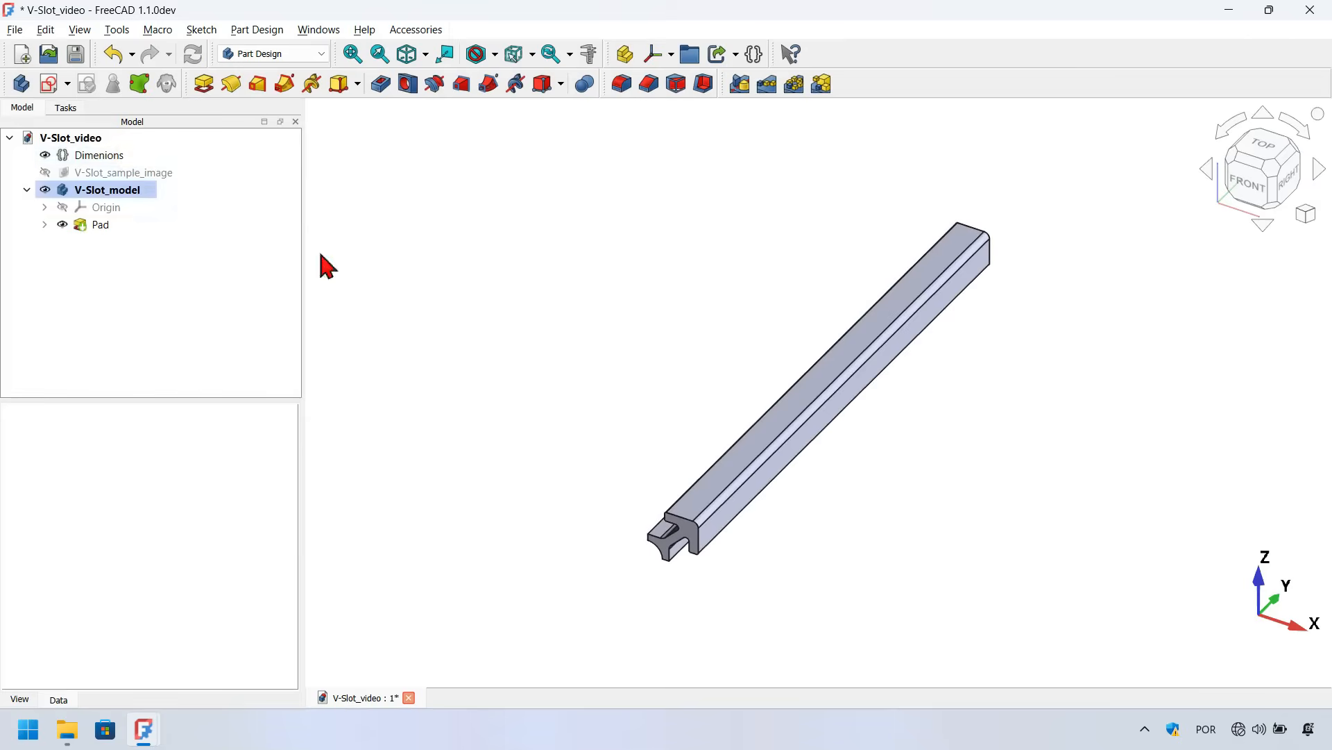
# Create a polar pattern of the pad around the Base Y axis with 4 occurrences over 360°
pyautogui.click(536, 366)
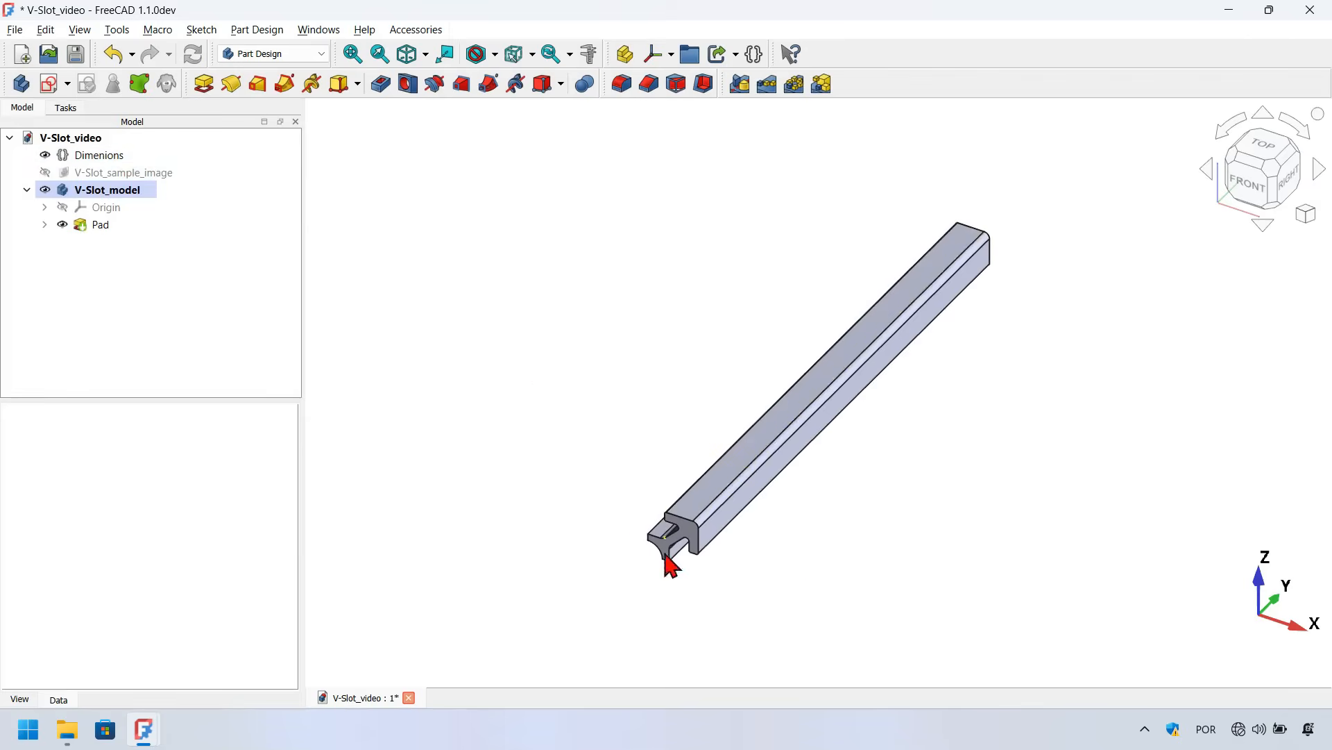
pyautogui.click(104, 227)
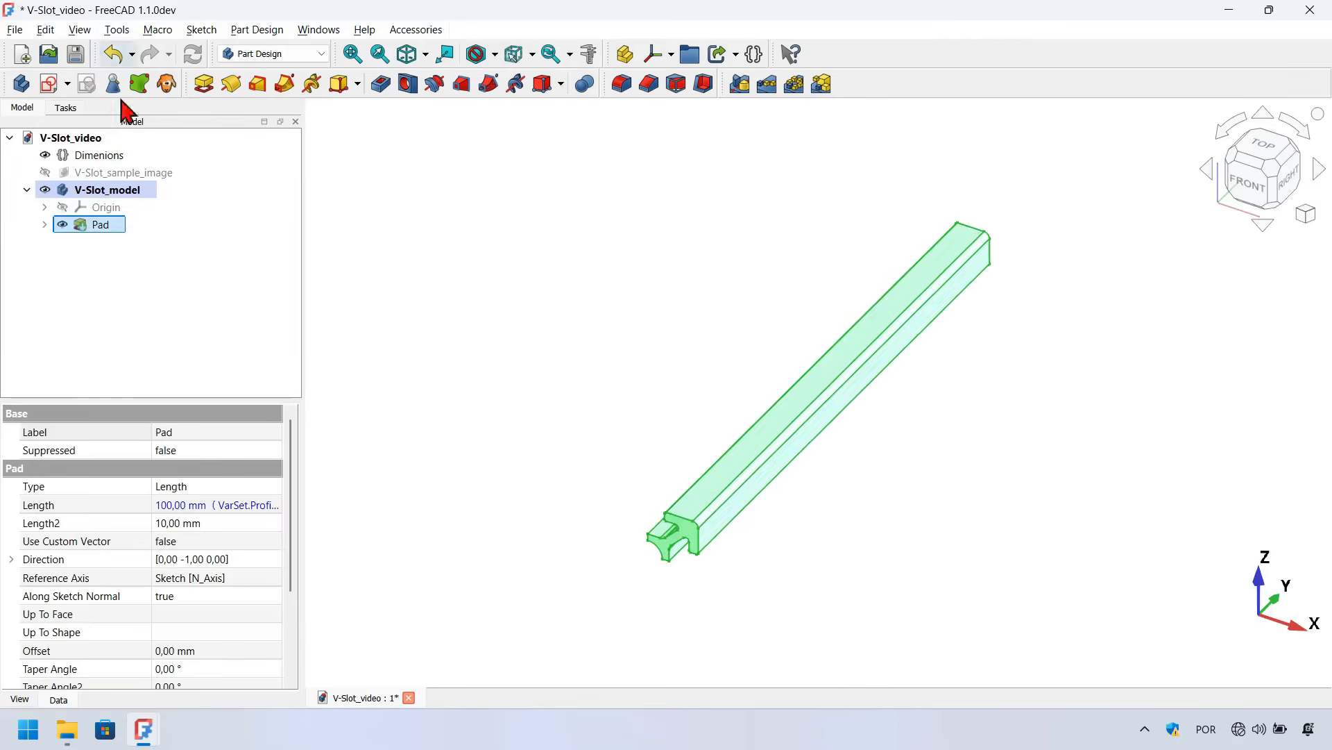
pyautogui.click(798, 85)
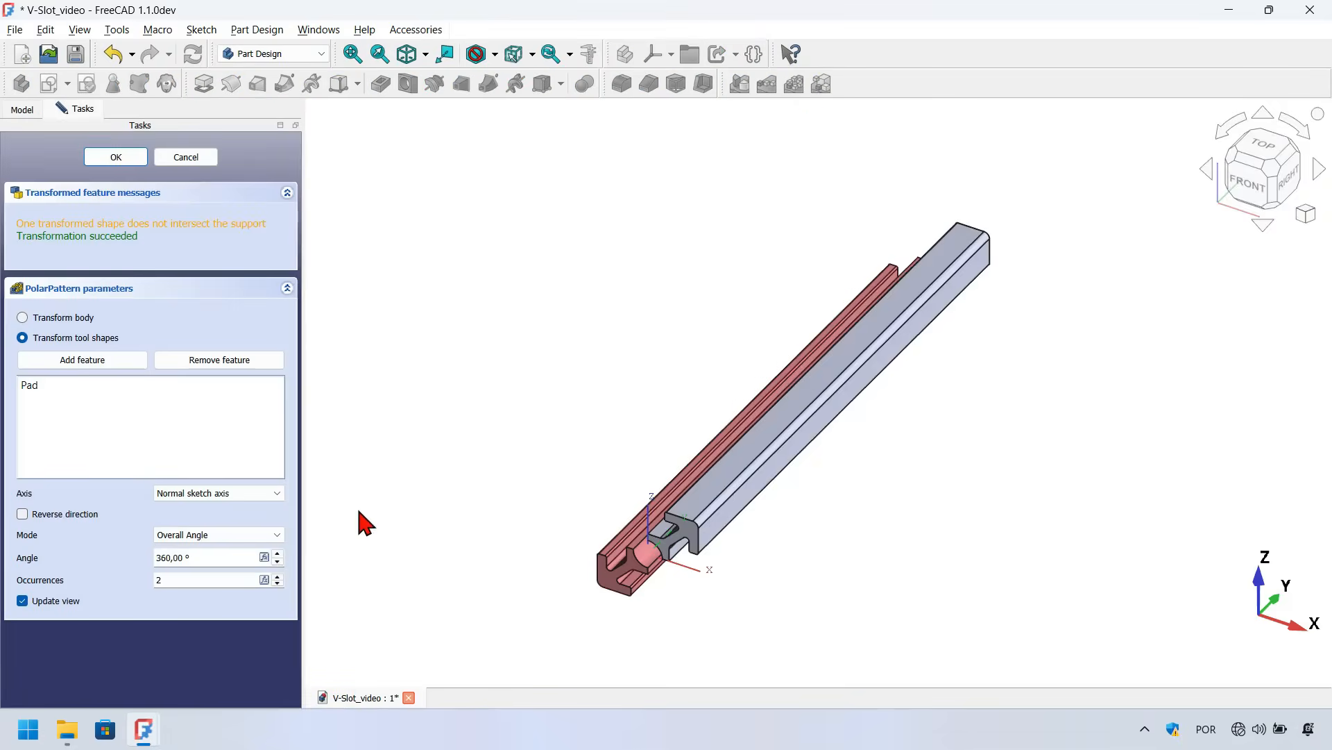
pyautogui.scroll(3, 649, 593)
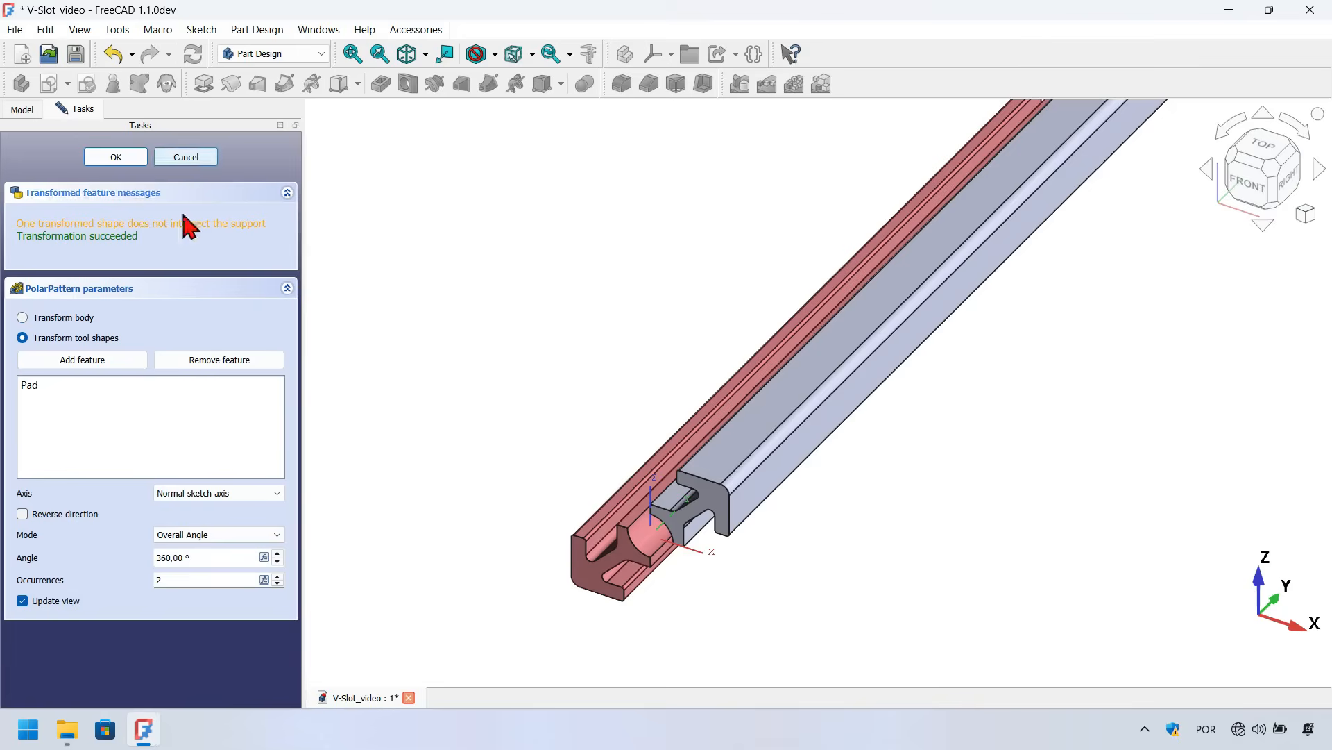
pyautogui.click(234, 495)
pyautogui.click(212, 552)
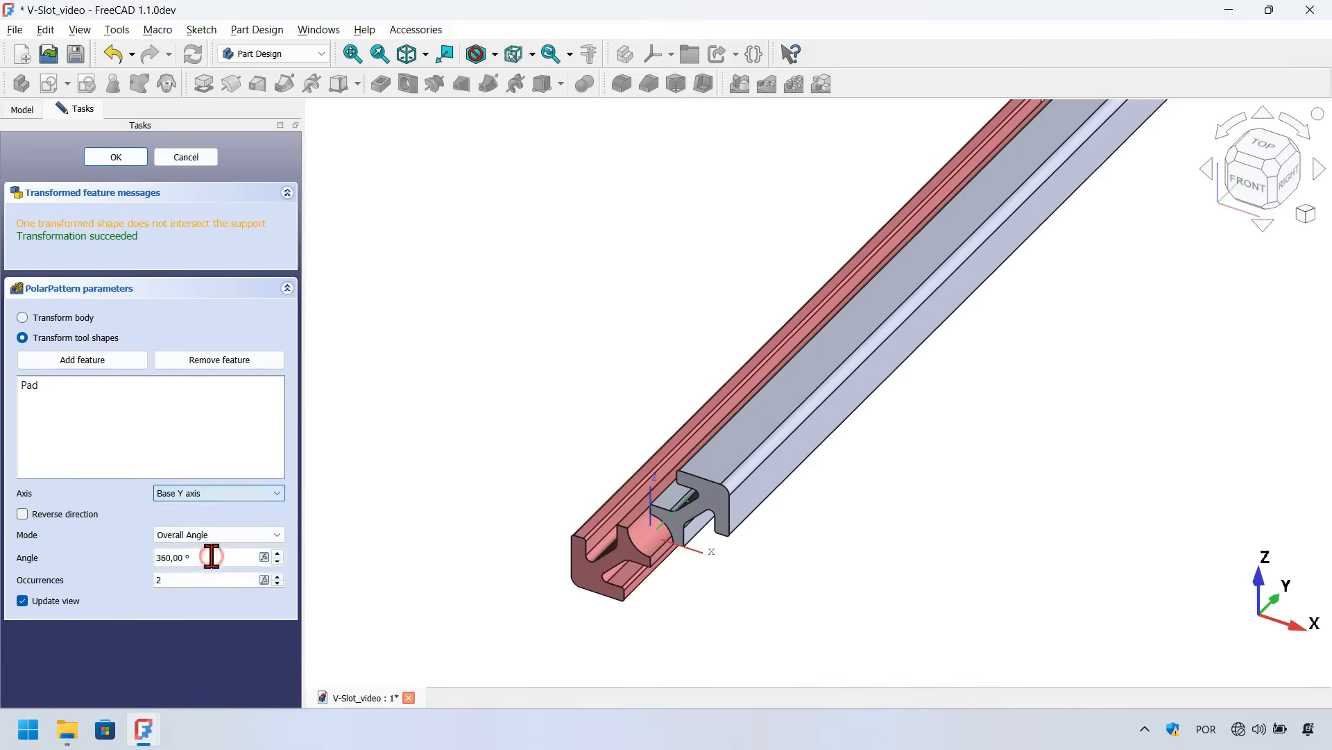
pyautogui.moveTo(208, 580); pyautogui.dragTo(98, 581)
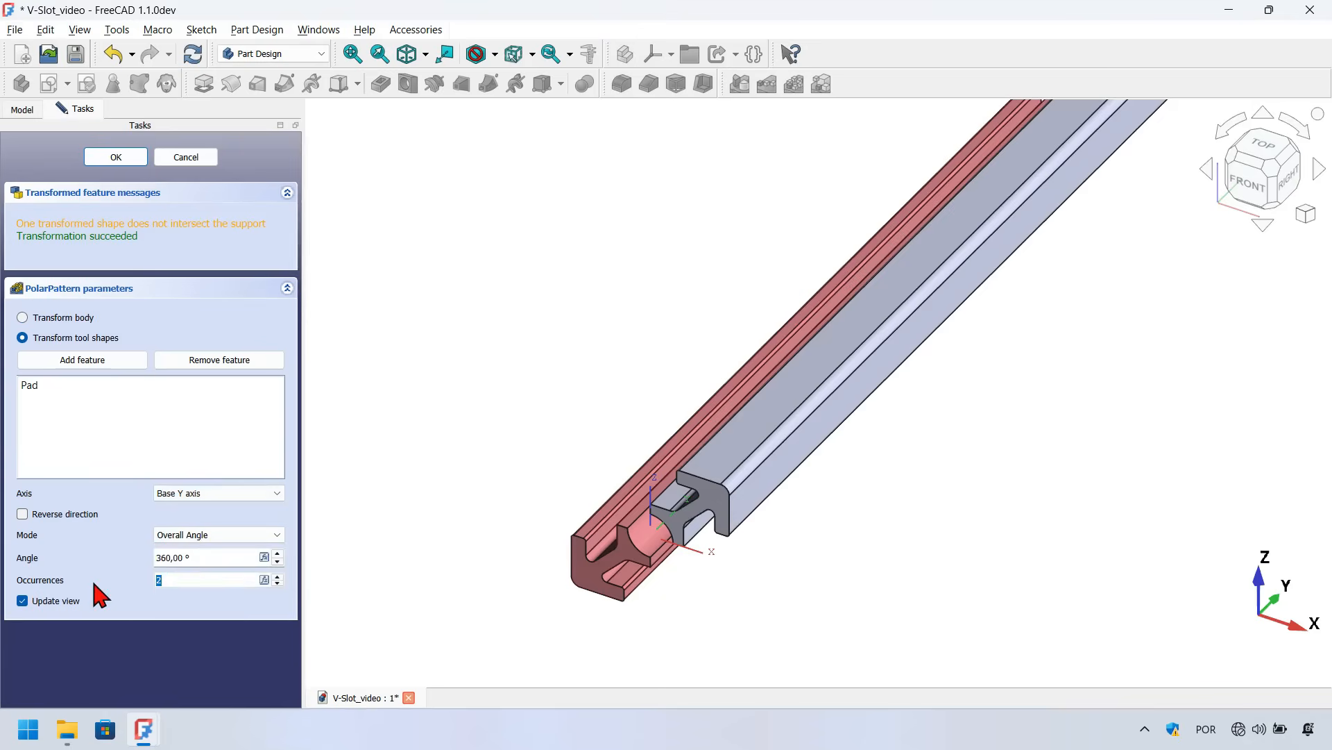
pyautogui.write('4')
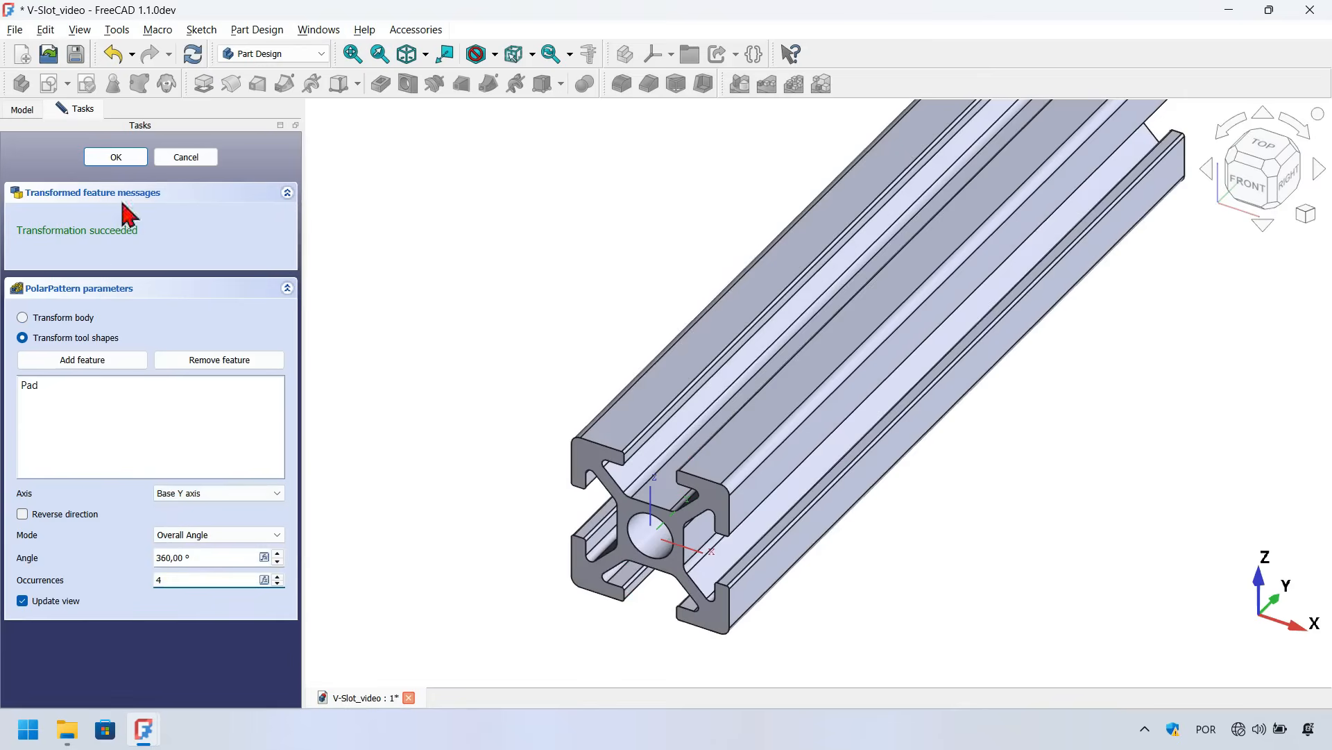
pyautogui.click(127, 158)
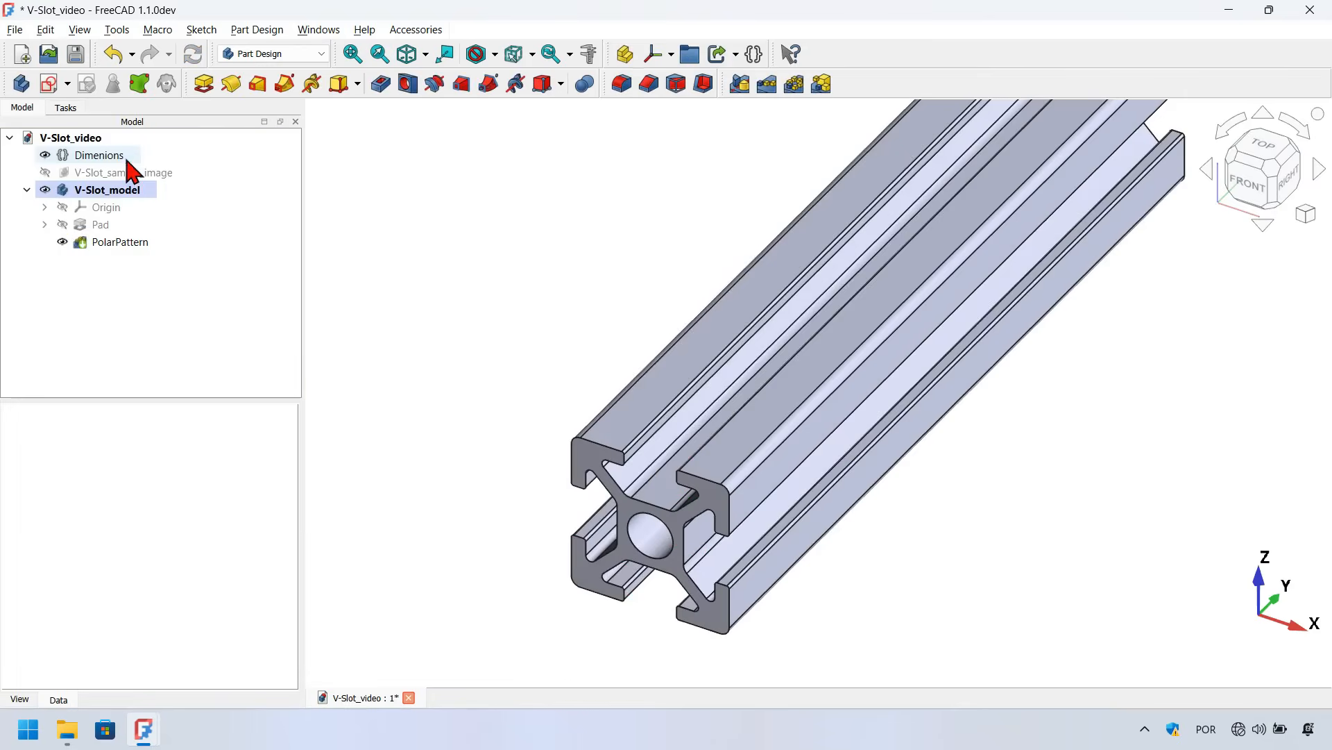
# Set the Profile_size variable in the Dimenions variable set to 30 mm
pyautogui.press('v')
pyautogui.press('f')
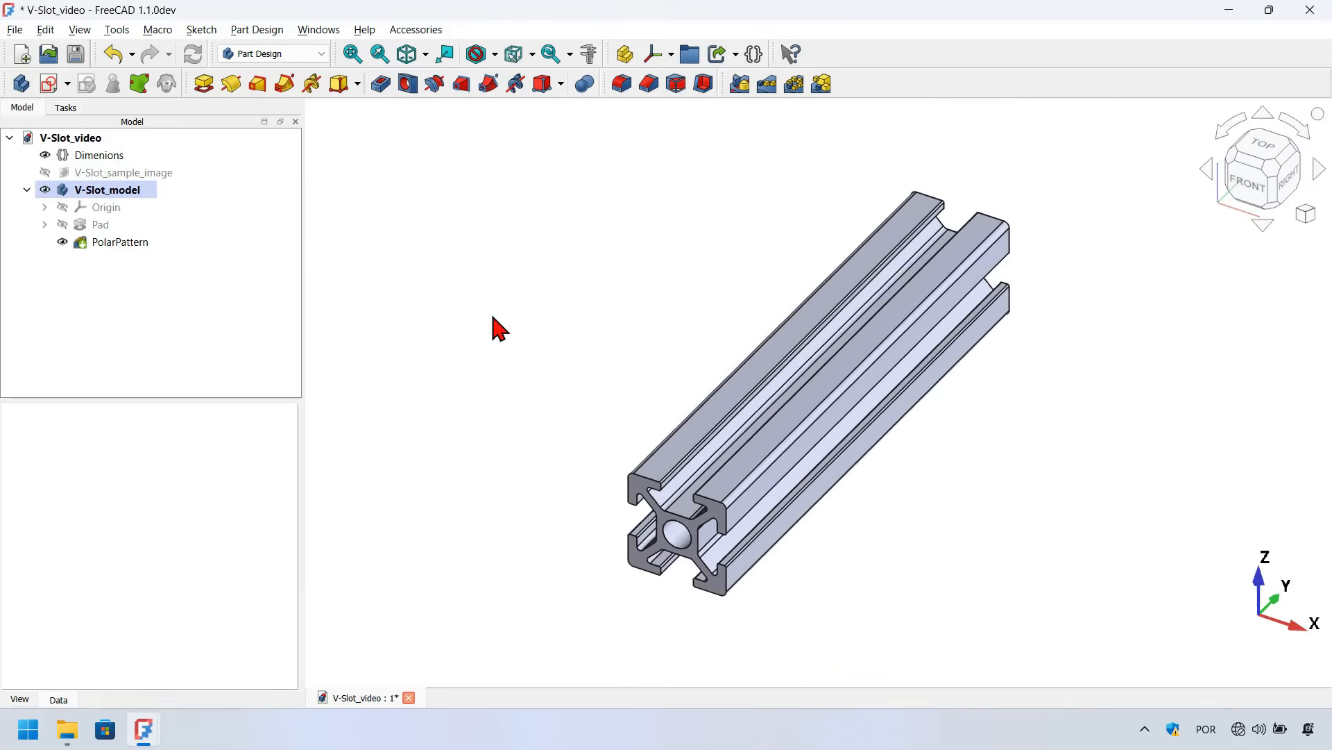
pyautogui.moveTo(688, 557)
pyautogui.mouseDown()
pyautogui.moveTo(696, 589)
pyautogui.moveTo(824, 417)
pyautogui.moveTo(770, 529)
pyautogui.moveTo(715, 555)
pyautogui.moveTo(839, 544)
pyautogui.moveTo(681, 563)
pyautogui.moveTo(660, 580)
pyautogui.mouseUp()
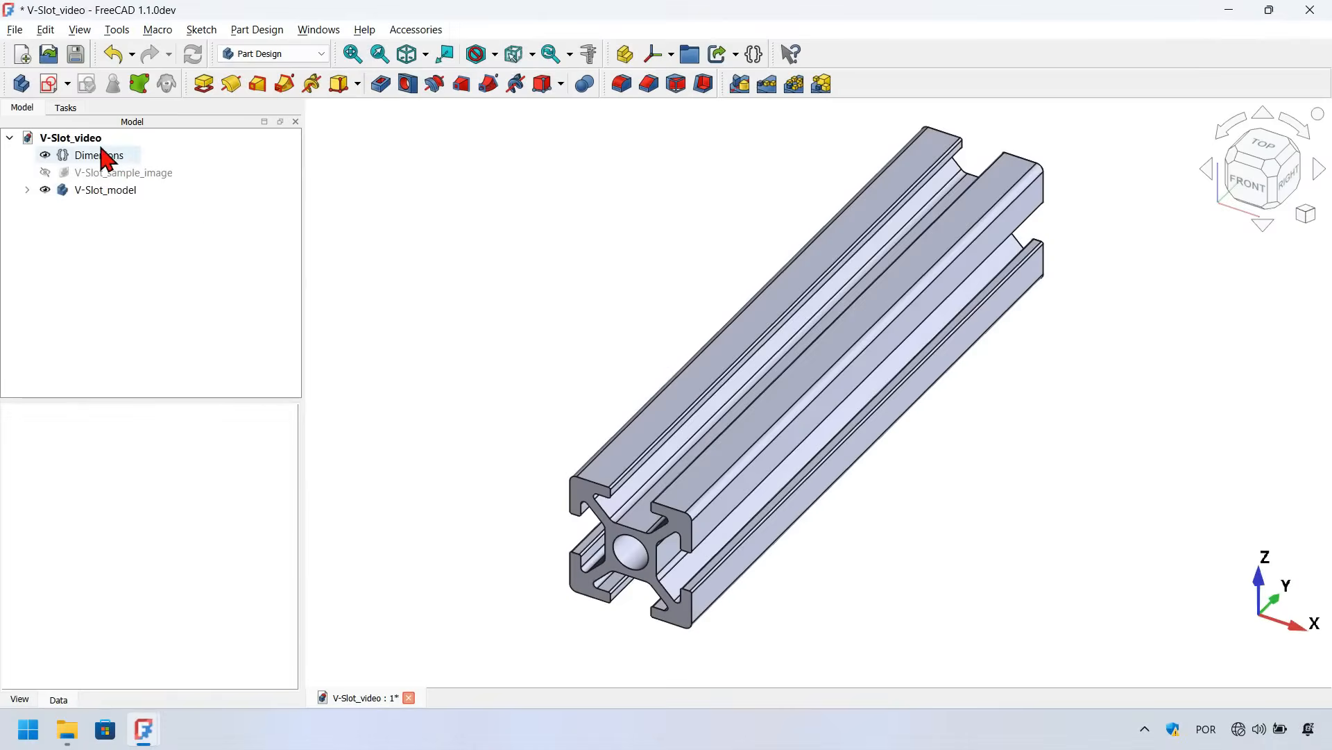
pyautogui.click(102, 153)
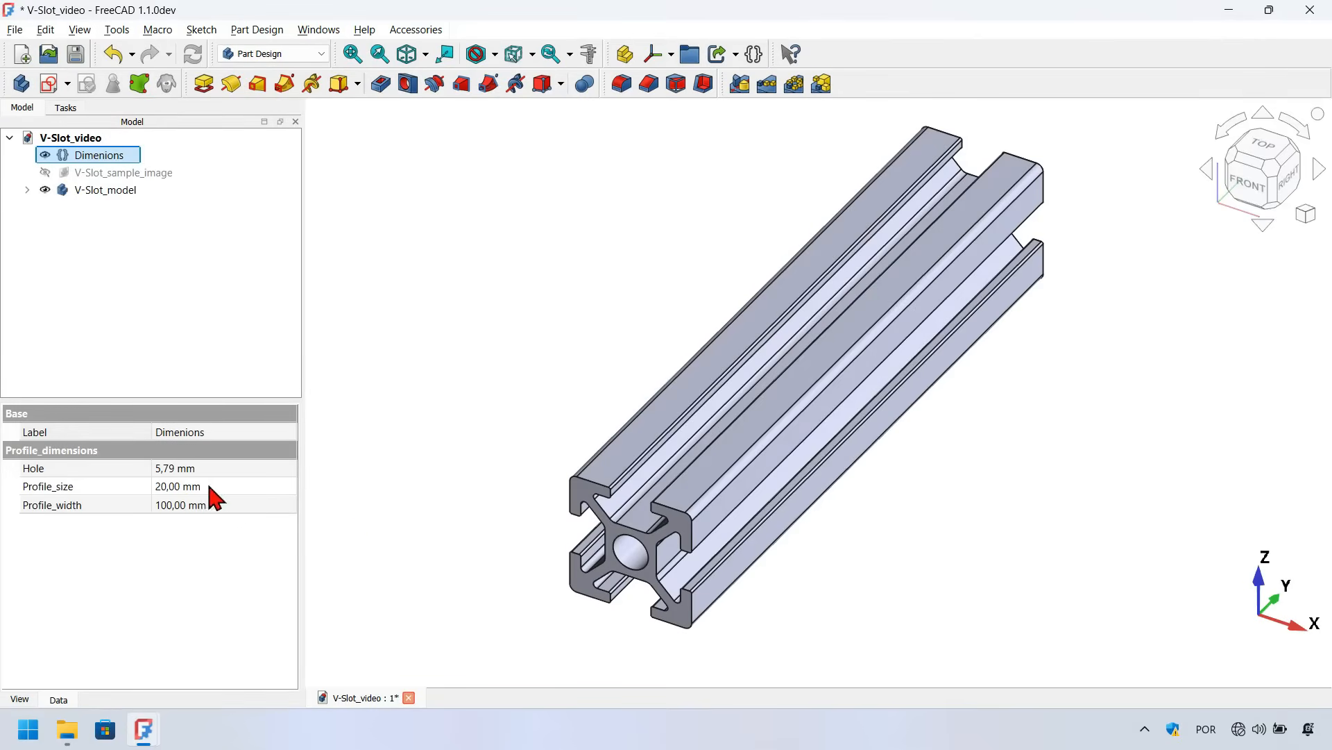
pyautogui.click(248, 483)
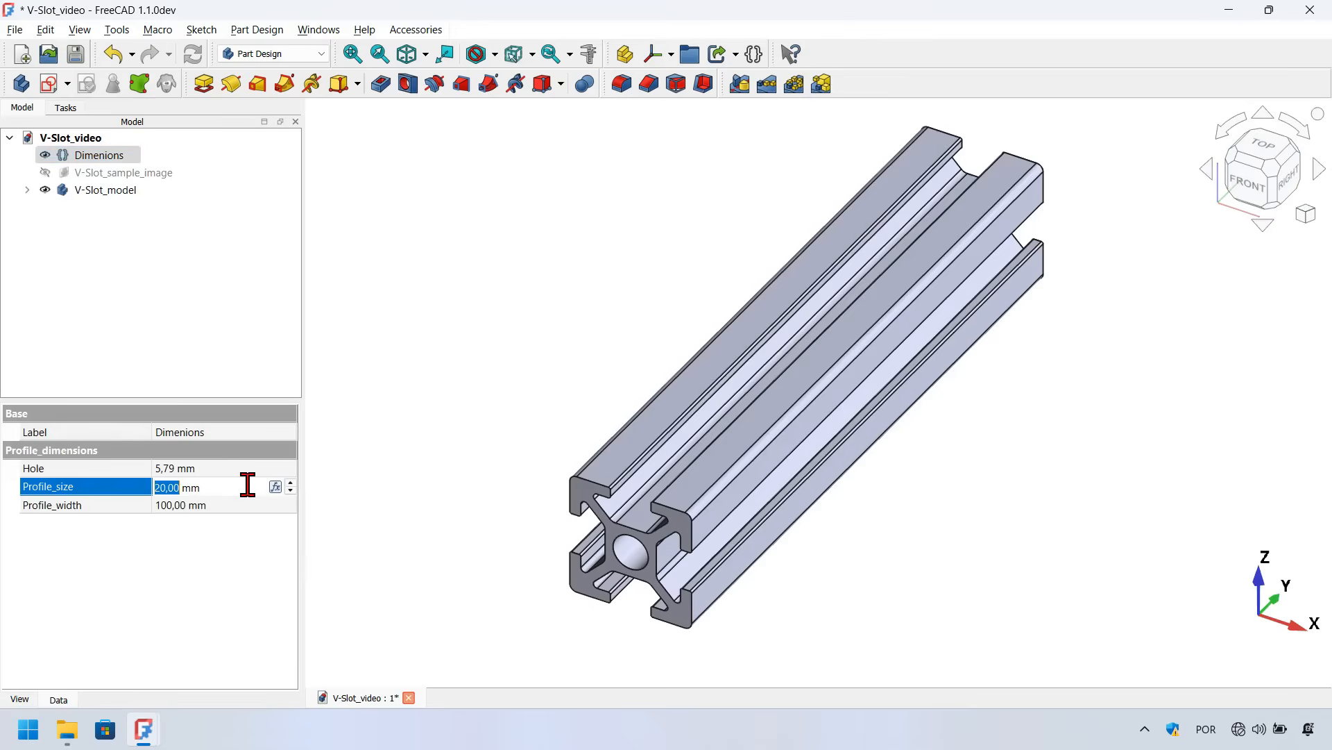
pyautogui.write('30')
pyautogui.press('Return')
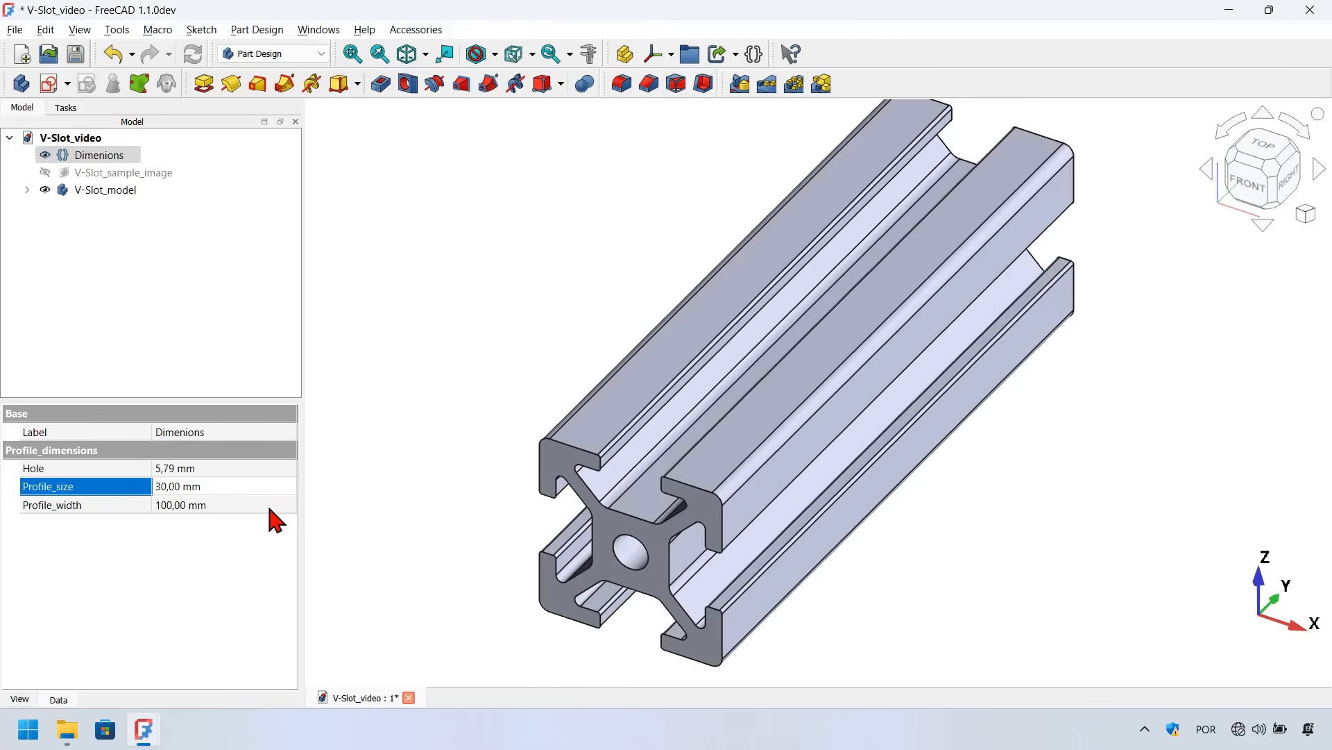
# Set the Profile_width variable to 50 mm and the Profile_size variable to 50 mm
pyautogui.click(267, 502)
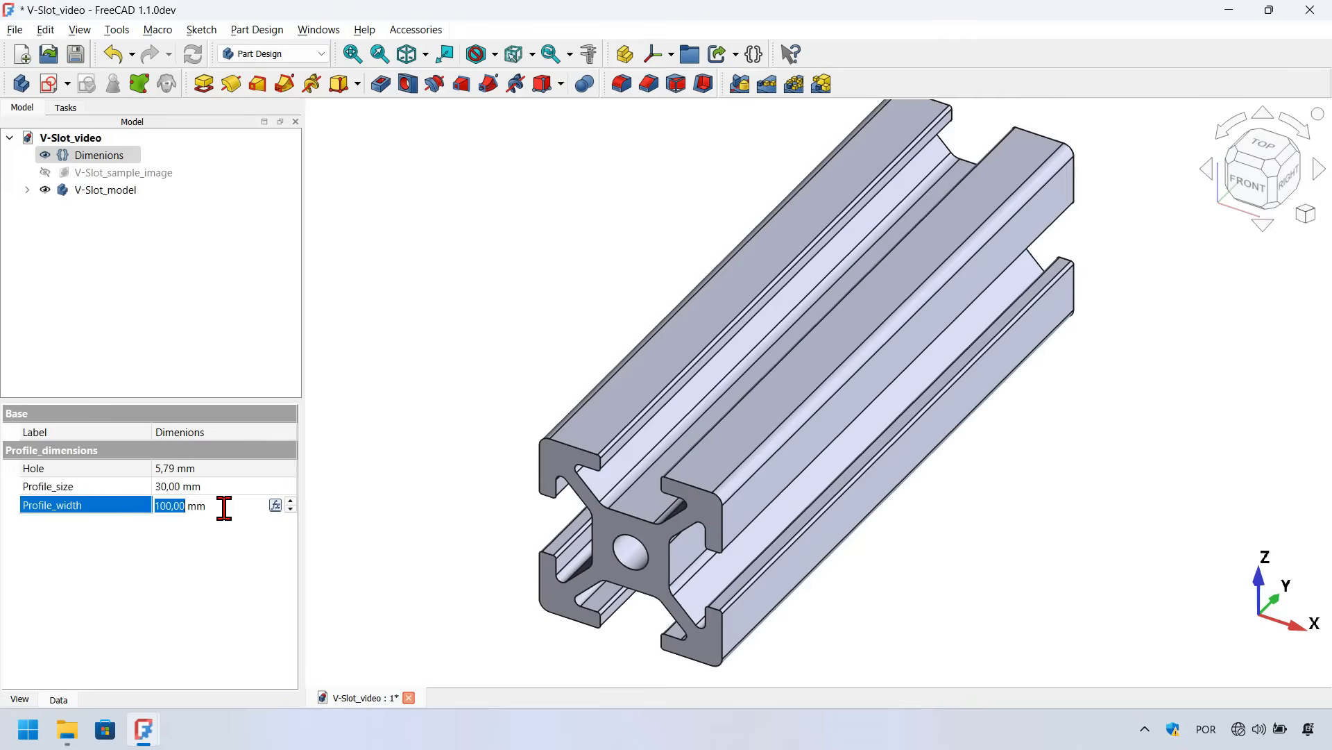
pyautogui.write('50')
pyautogui.press('Return')
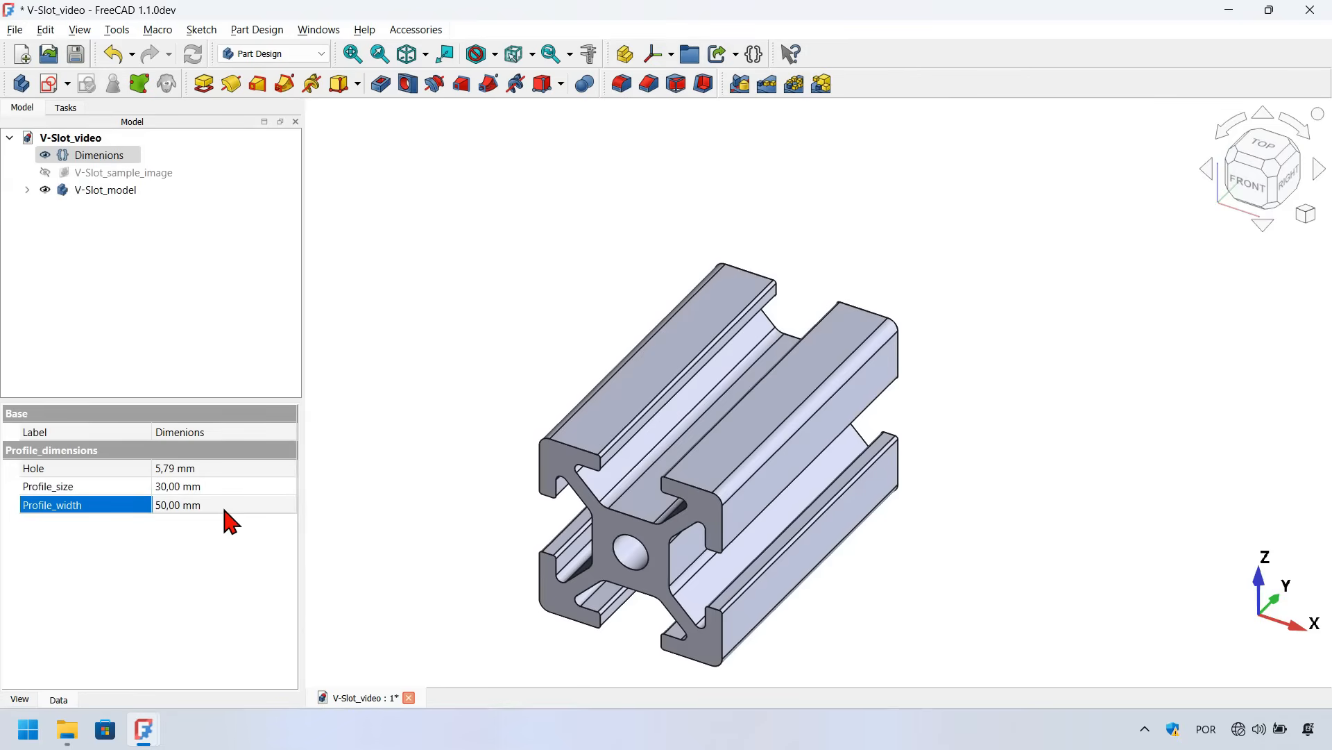
pyautogui.click(217, 486)
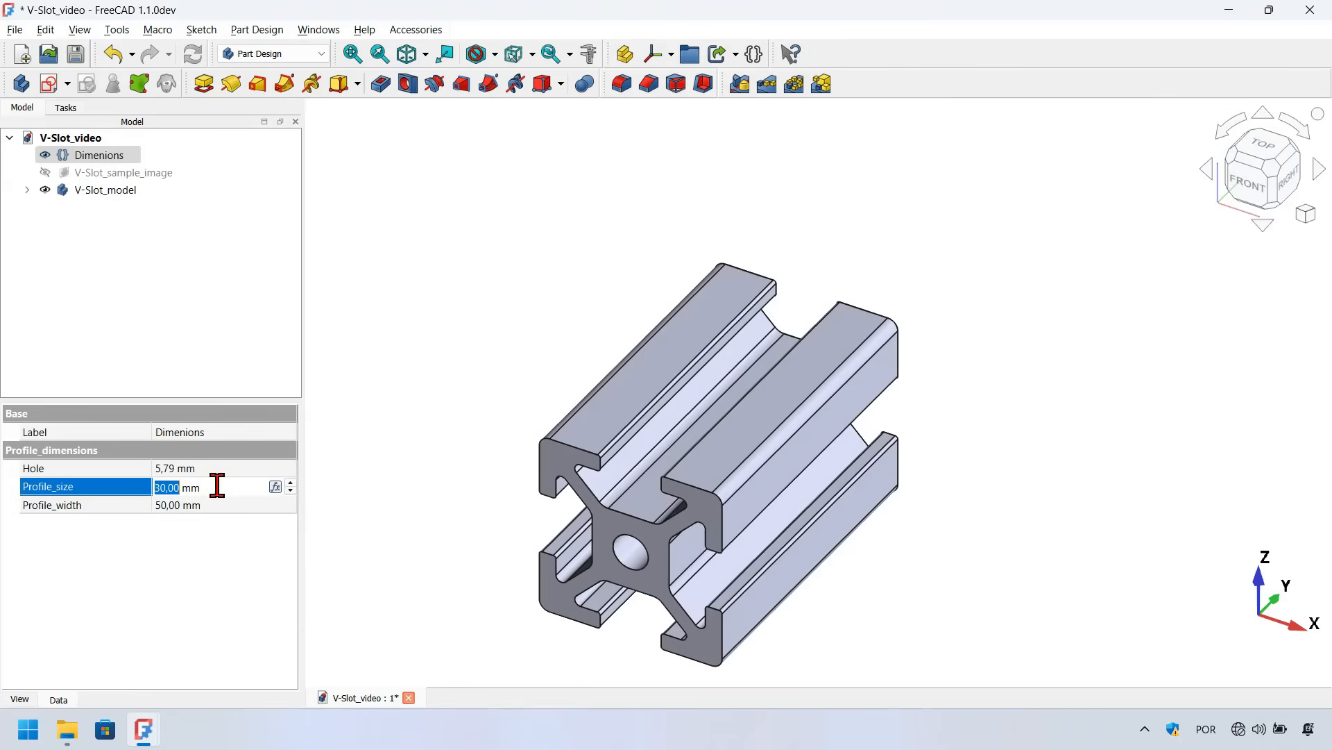
pyautogui.write('50')
pyautogui.press('Return')
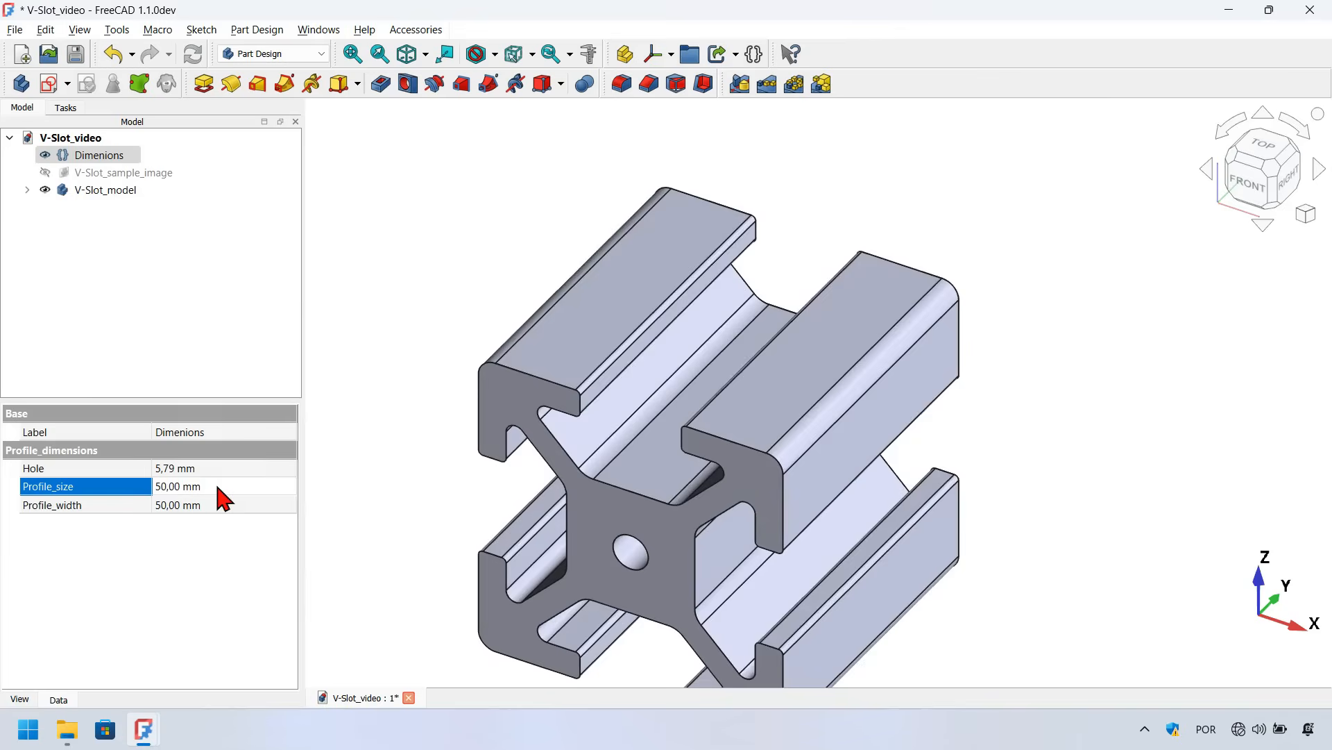
# Set the Hole variable in the Dimenions variable set to 14 mm
pyautogui.scroll(-3, 635, 201)
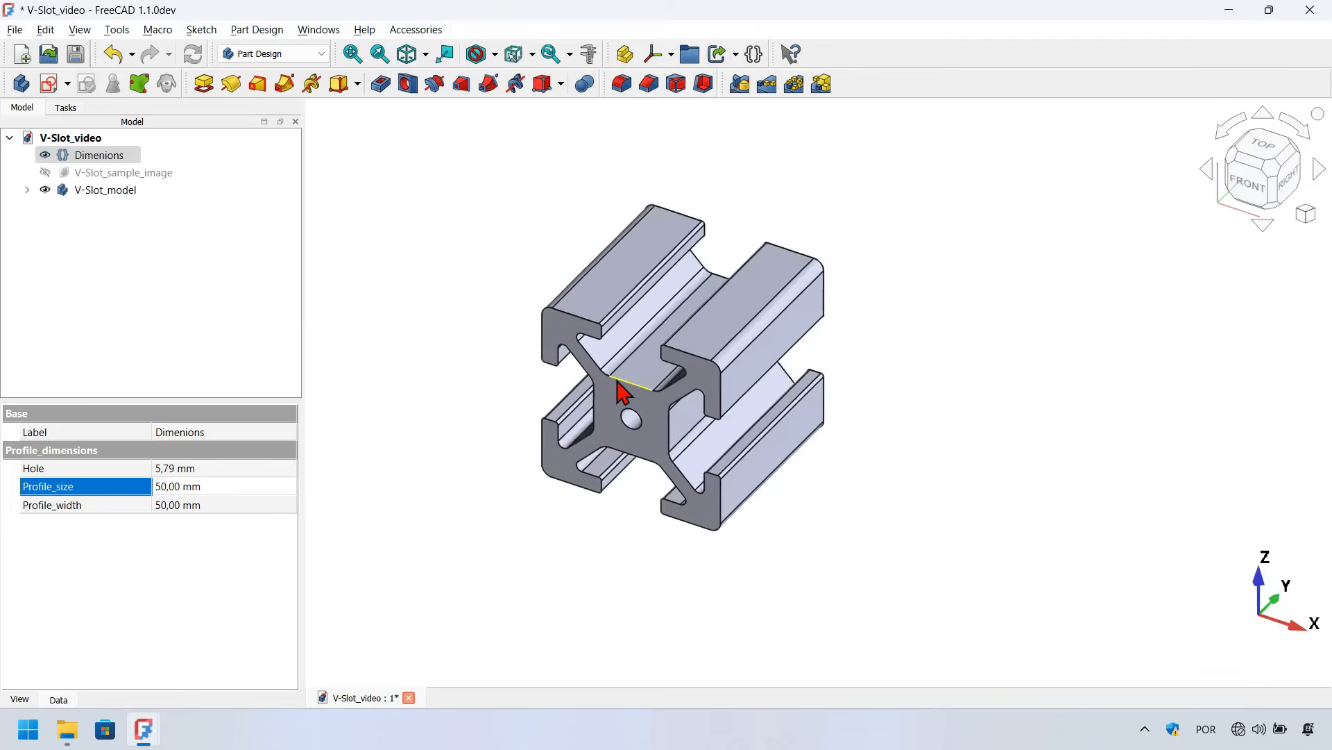
pyautogui.click(219, 467)
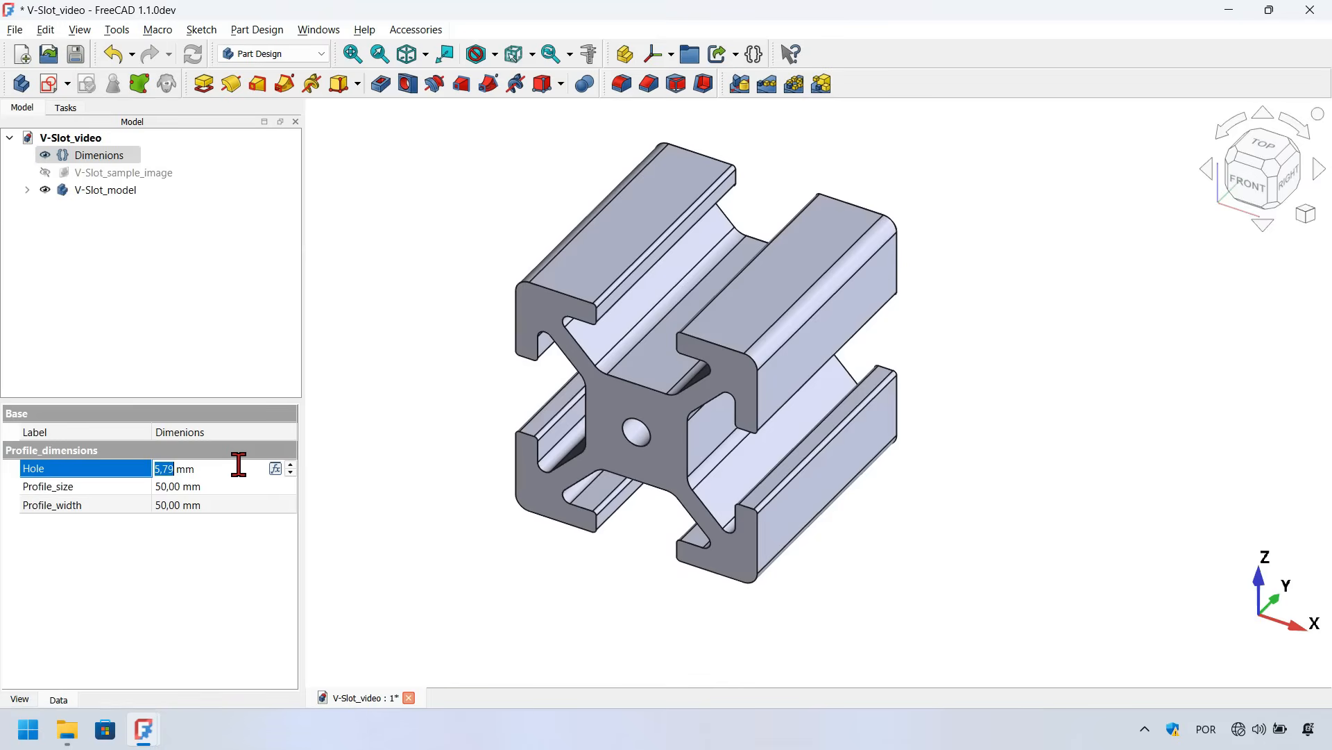
pyautogui.write('14')
pyautogui.press('Return')
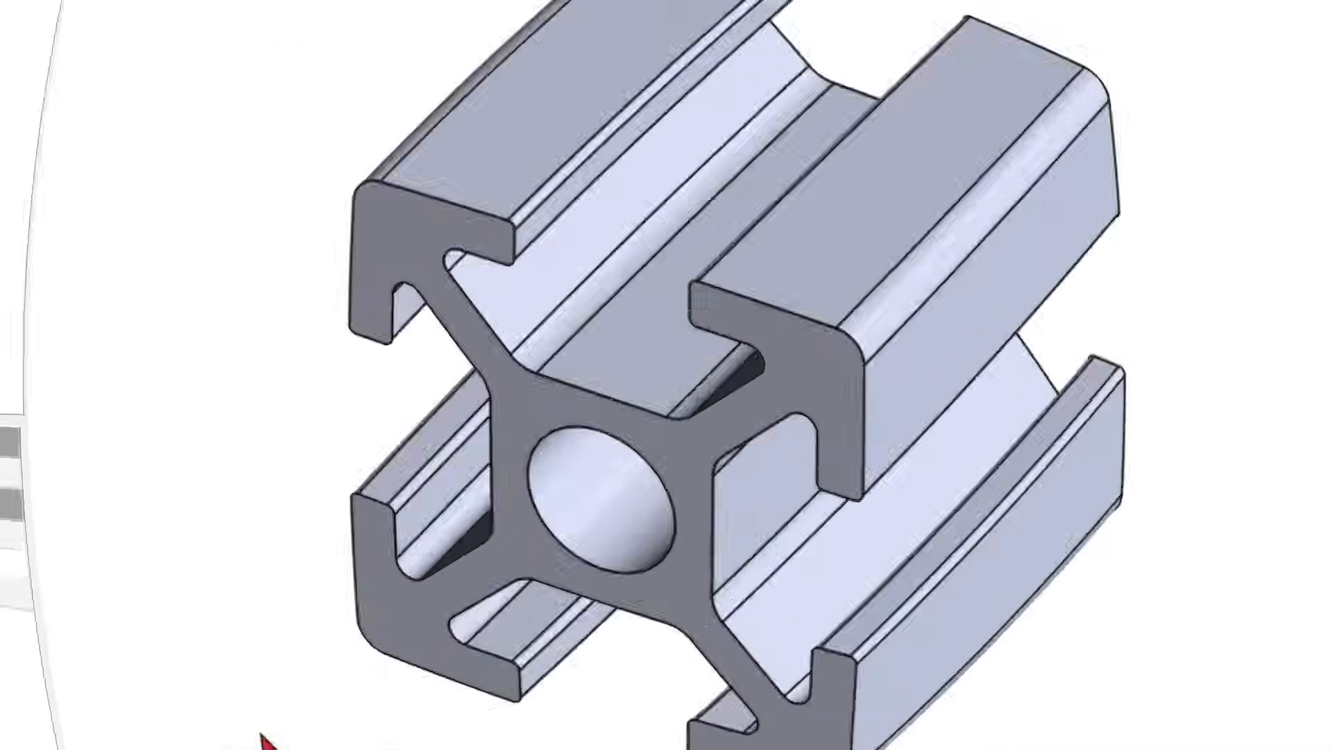
# Save the V-Slot_video document
pyautogui.moveTo(466, 564); pyautogui.dragTo(442, 514, button='middle')
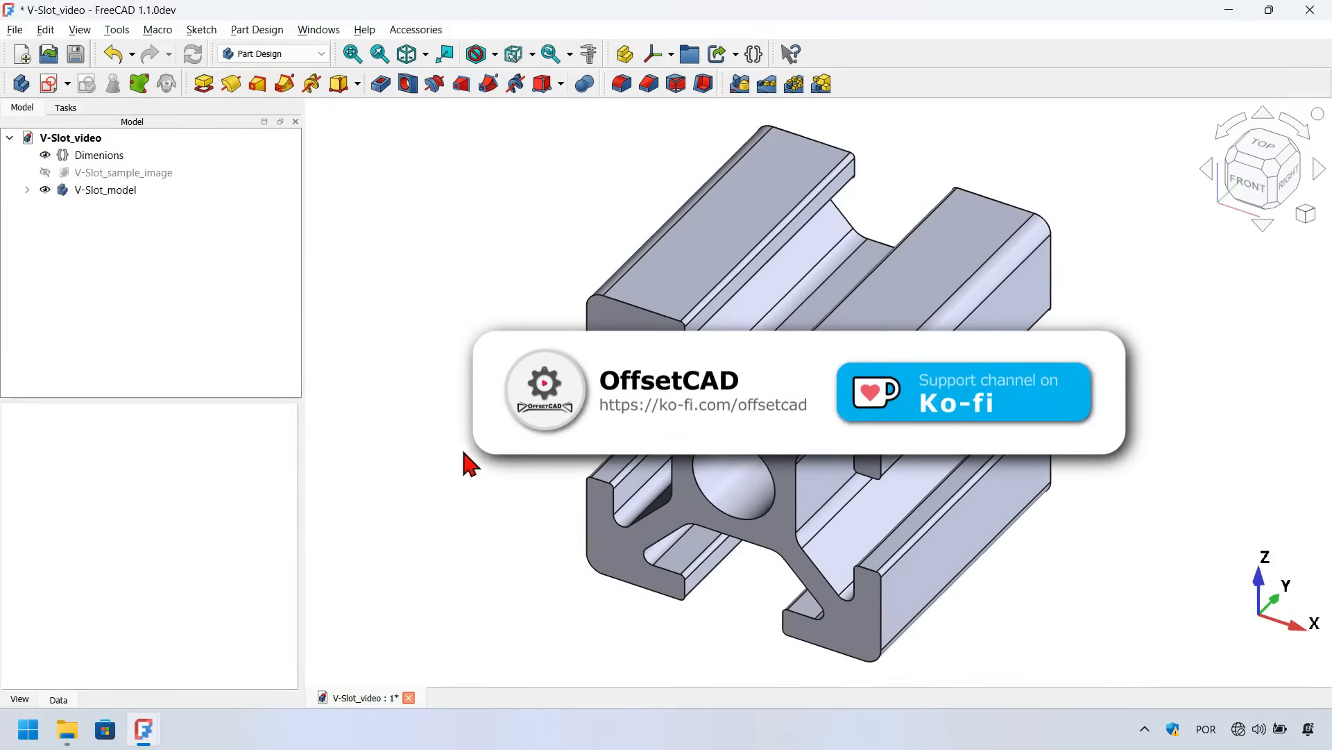
pyautogui.moveTo(486, 499)
pyautogui.mouseDown()
pyautogui.moveTo(744, 452)
pyautogui.moveTo(493, 491)
pyautogui.moveTo(416, 470)
pyautogui.moveTo(419, 521)
pyautogui.moveTo(631, 529)
pyautogui.moveTo(721, 458)
pyautogui.moveTo(476, 476)
pyautogui.mouseUp()
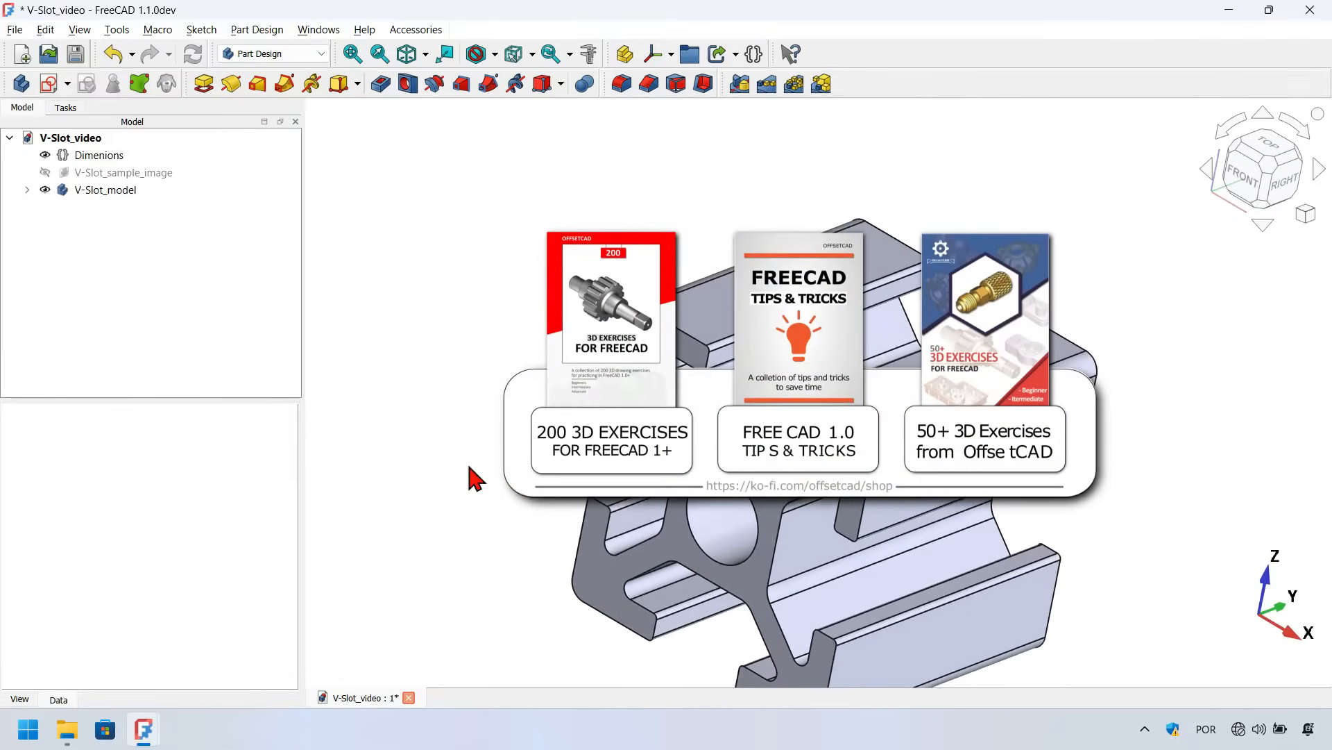
pyautogui.moveTo(964, 270); pyautogui.dragTo(997, 279)
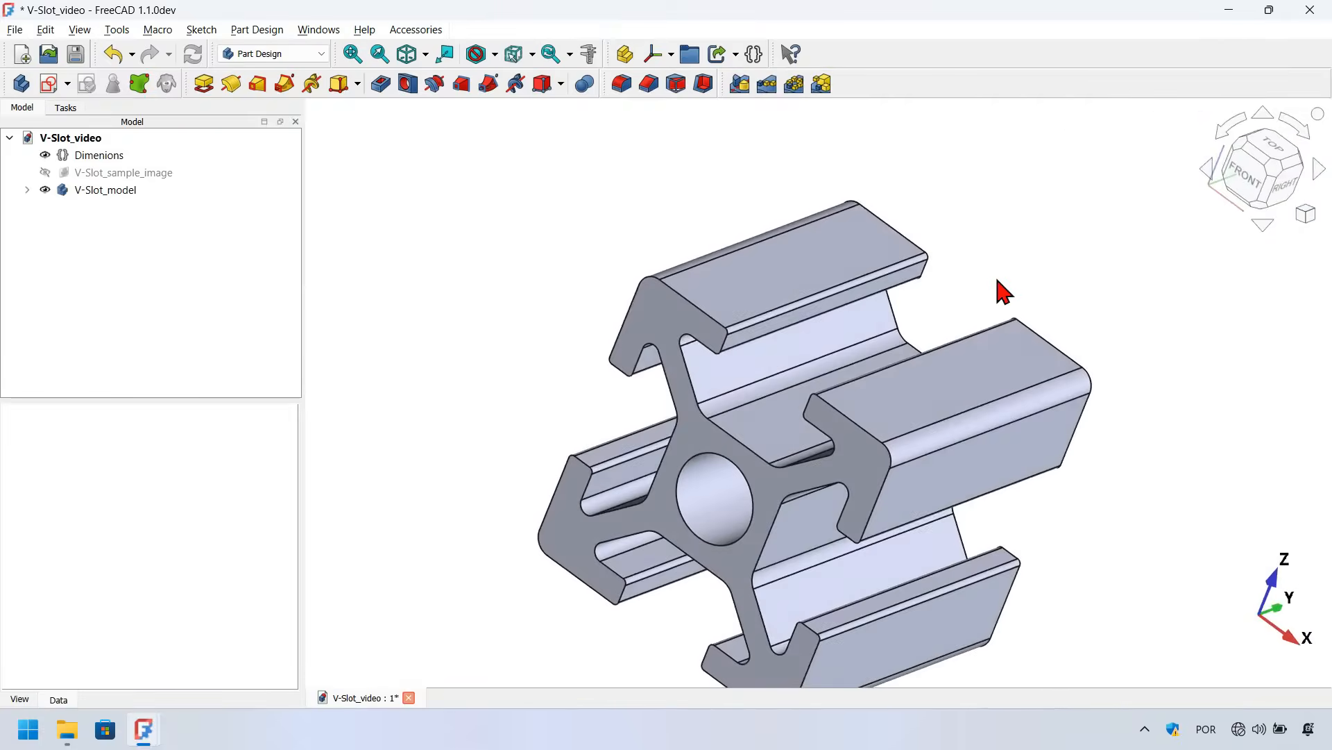
pyautogui.press('Home')
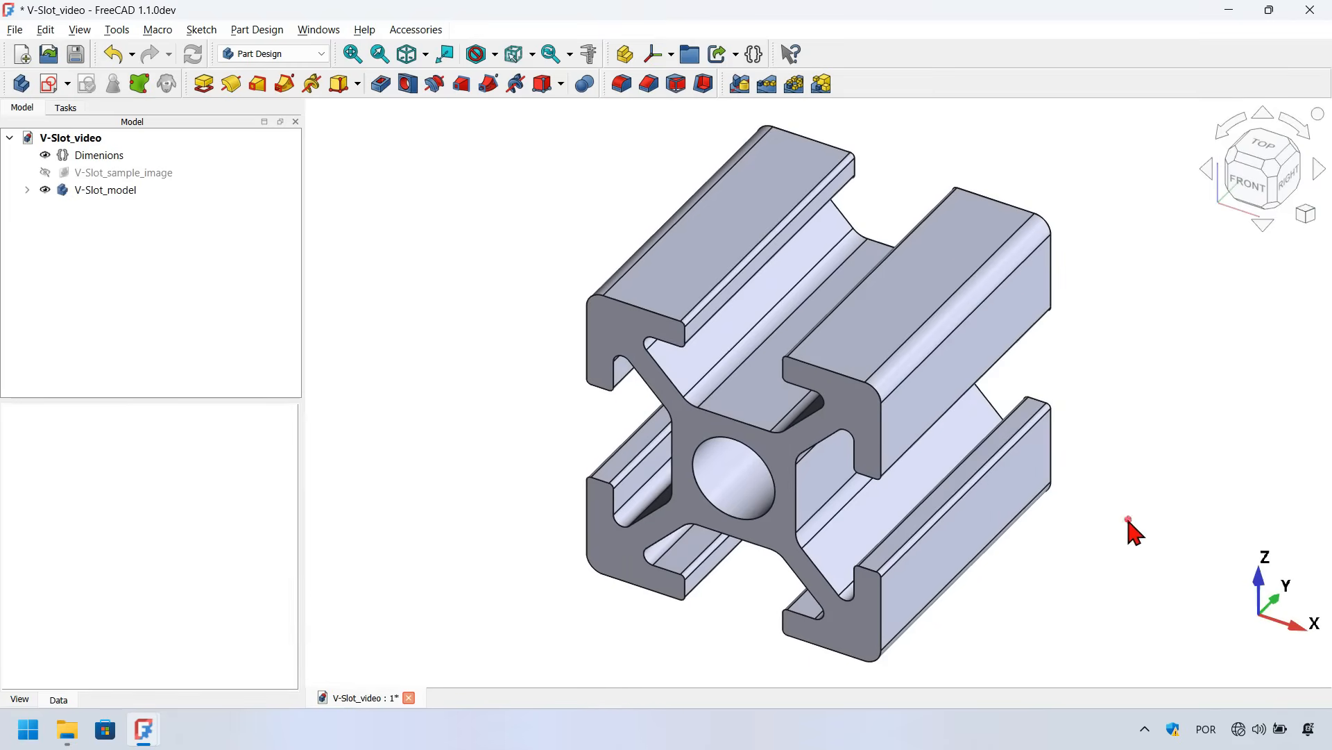
pyautogui.moveTo(1132, 528); pyautogui.dragTo(1103, 529, button='middle')
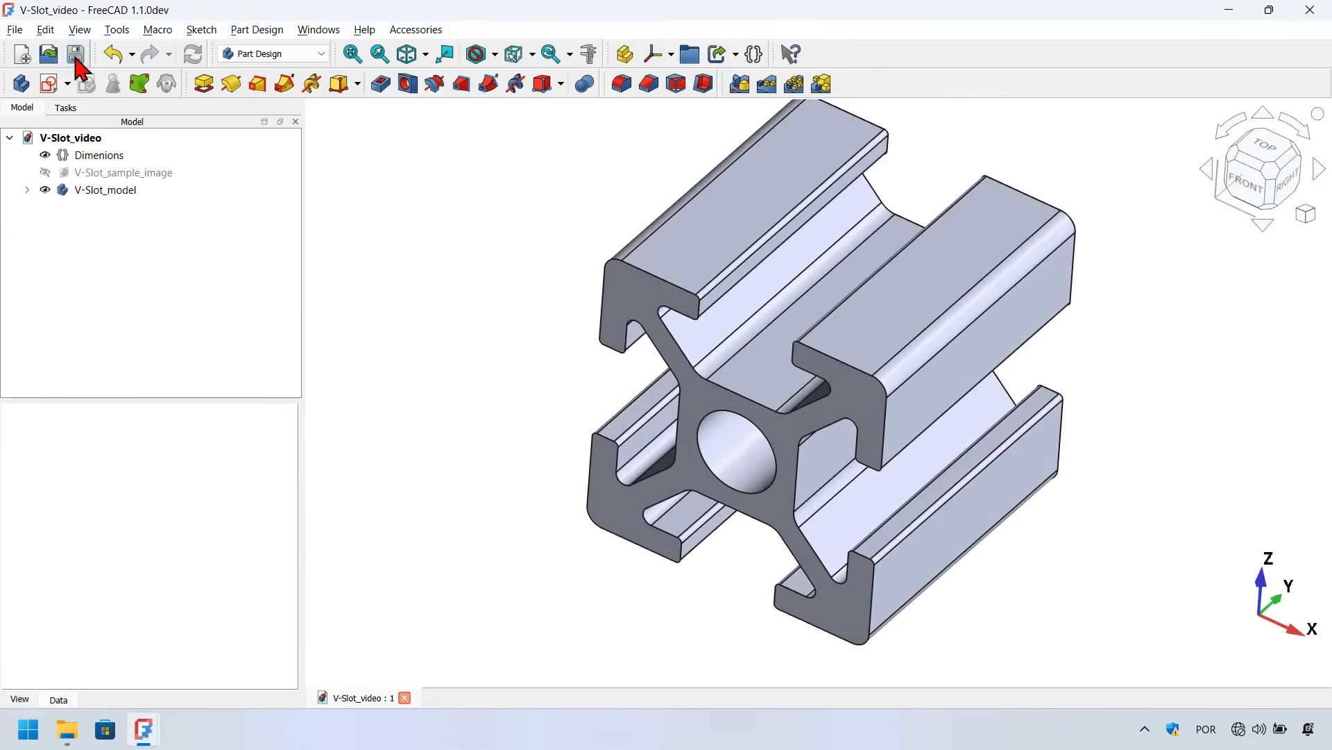
pyautogui.press('0')
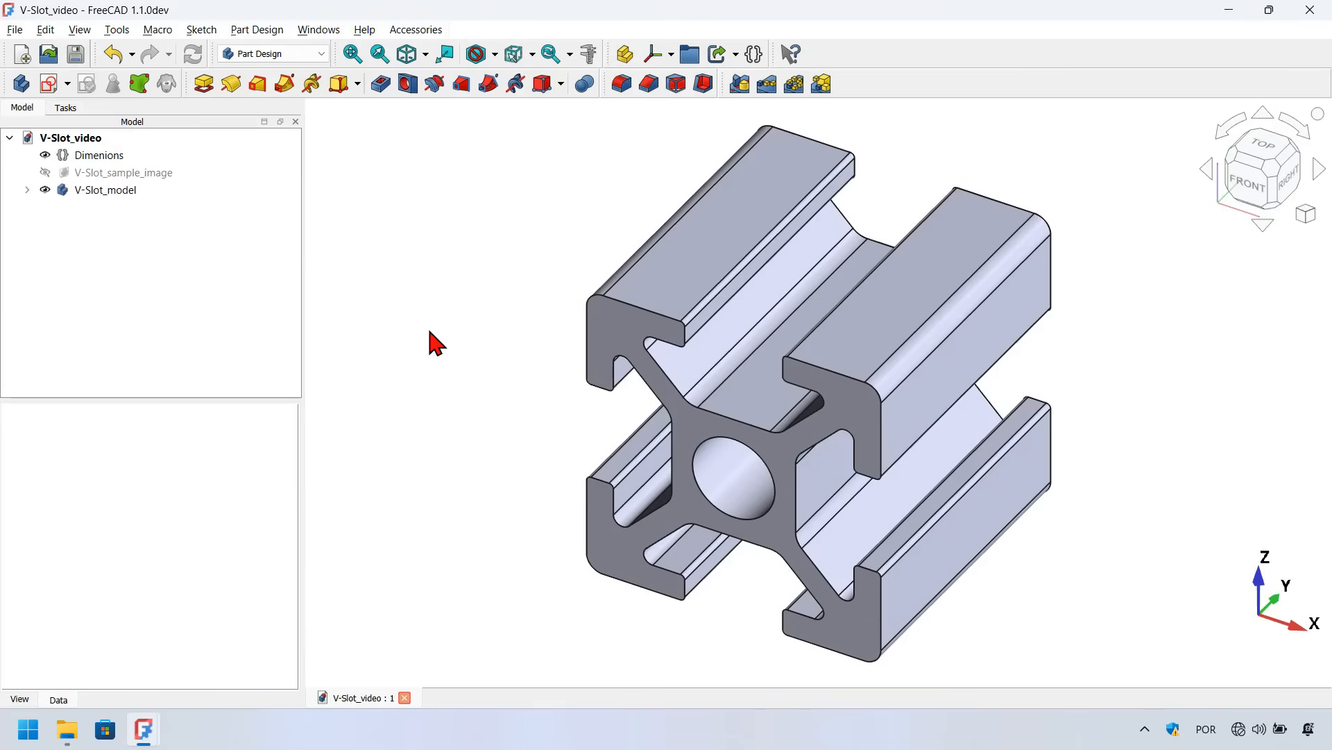
pyautogui.moveTo(483, 460)
pyautogui.mouseDown(button='middle')
pyautogui.moveTo(773, 461)
pyautogui.moveTo(542, 481)
pyautogui.moveTo(532, 238)
pyautogui.mouseUp(button='middle')
pyautogui.scroll(-3, 532, 238)
pyautogui.moveTo(447, 432); pyautogui.dragTo(521, 452, button='middle')
pyautogui.scroll(2, 519, 449)
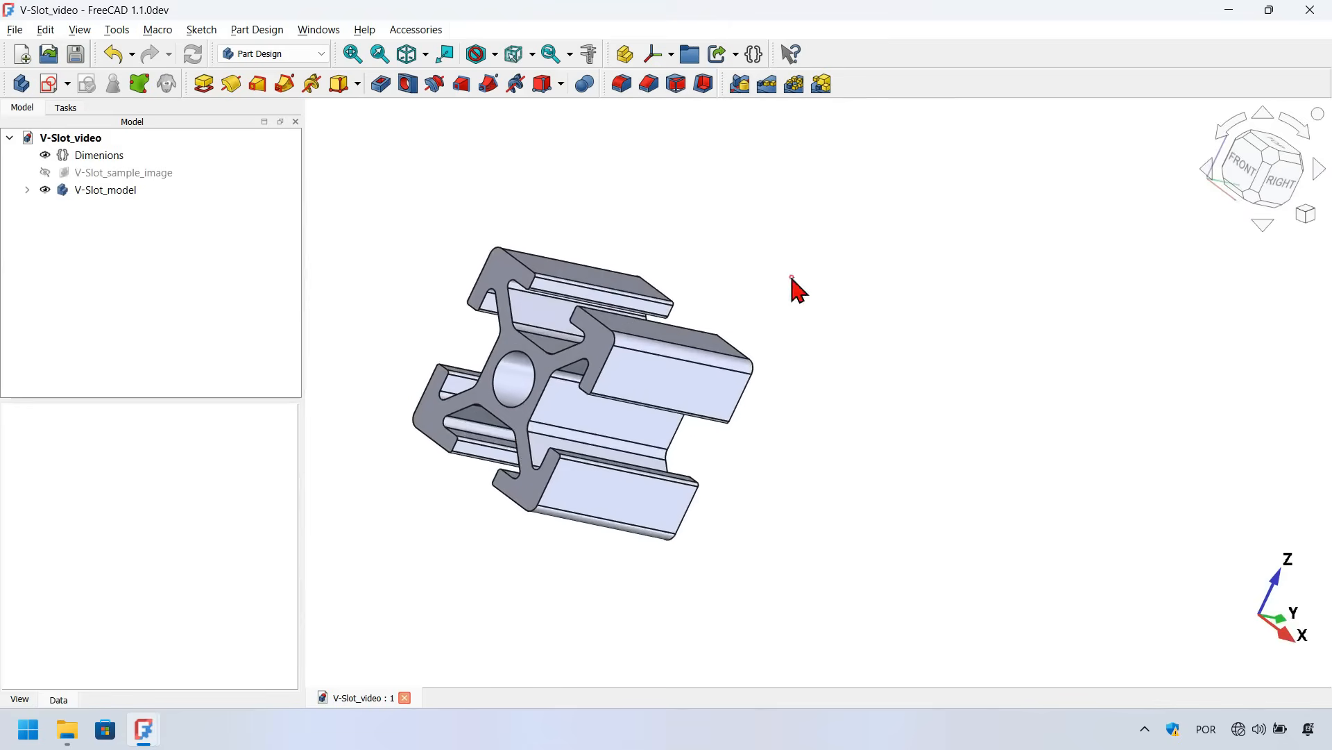